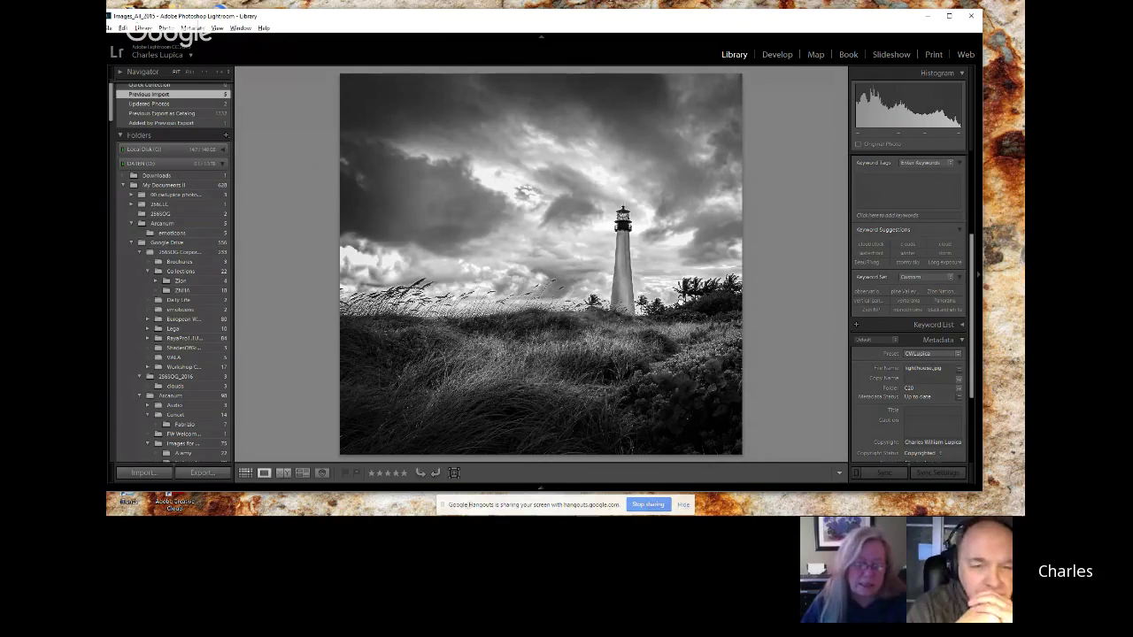
- Examine the lighthouse, palm trees and grass up close for sharpness and edge quality
{"action": "left_click", "coordinate": [686, 283]}
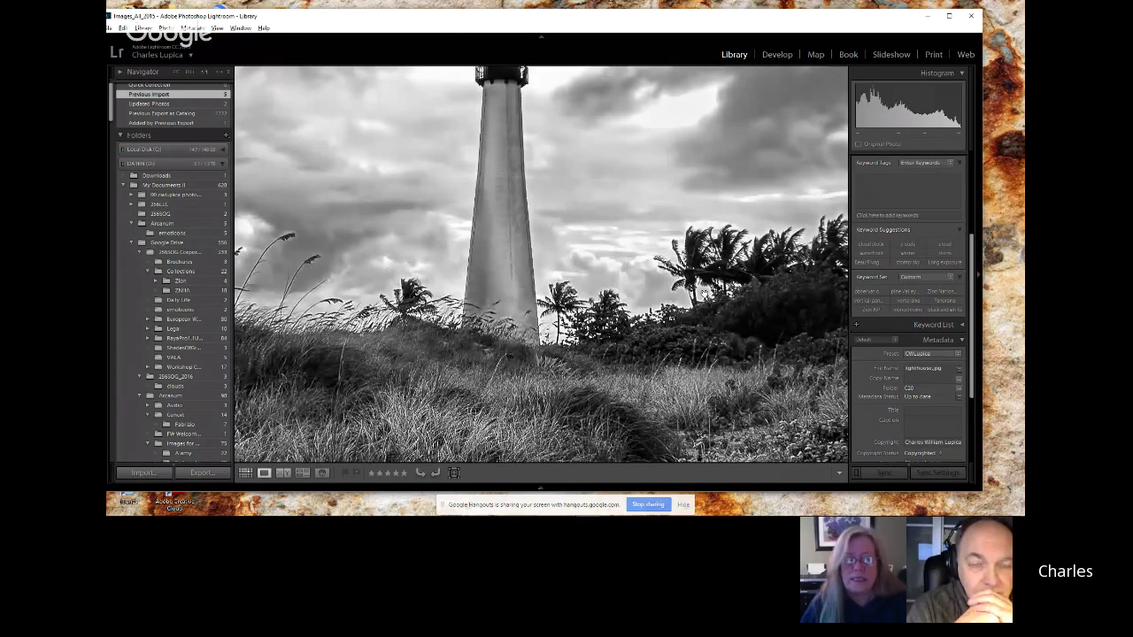
{"action": "left_click", "coordinate": [752, 293]}
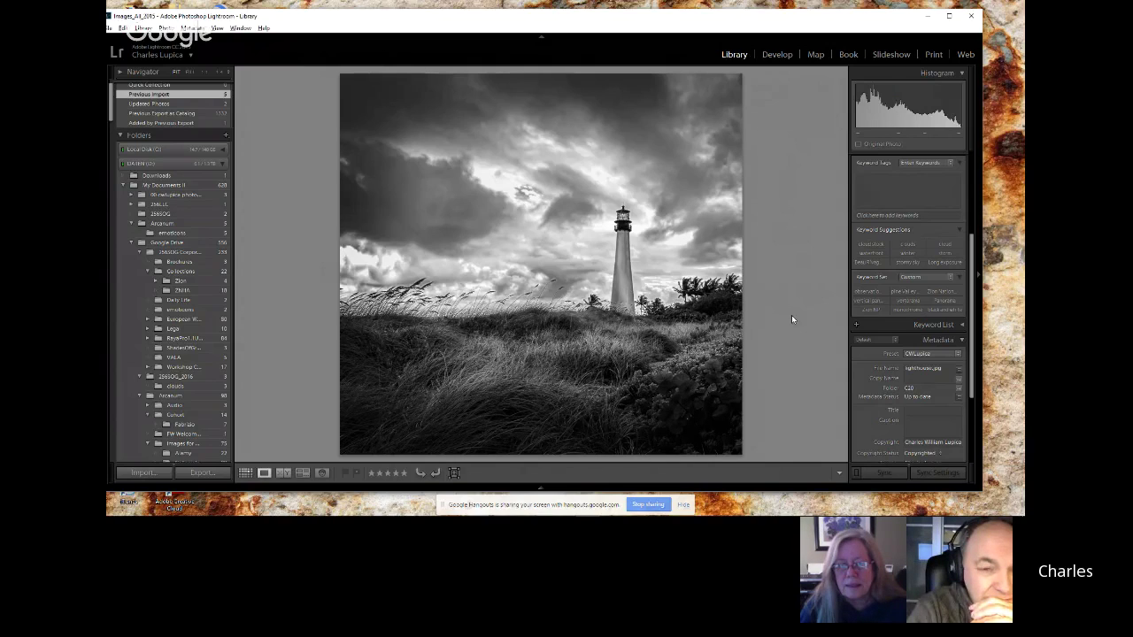
{"action": "left_click", "coordinate": [675, 306]}
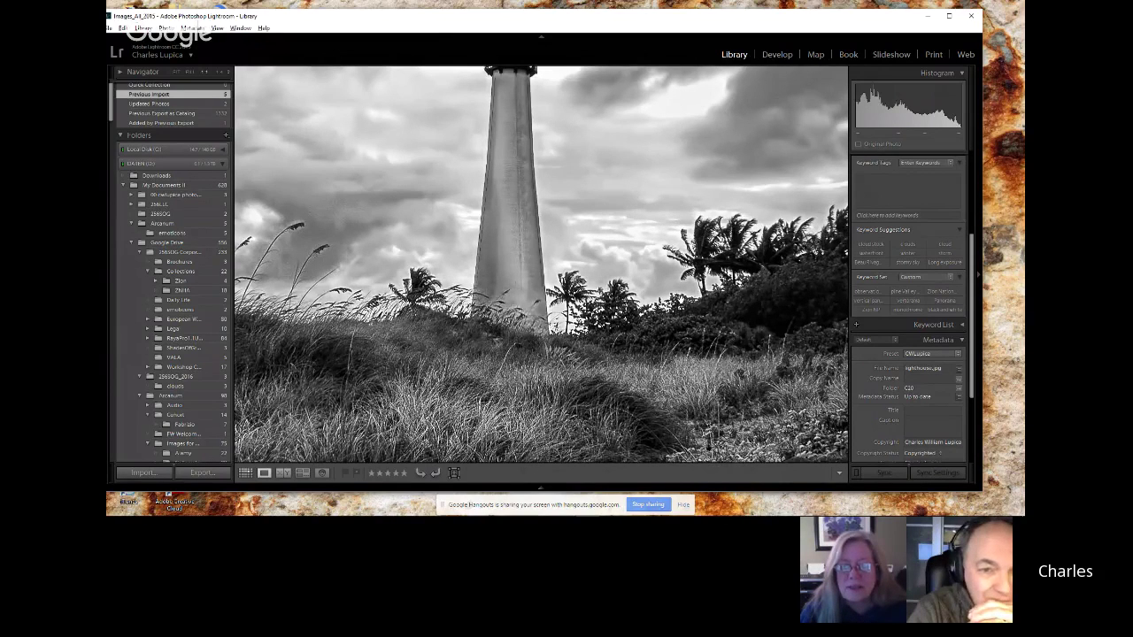
{"action": "left_click", "coordinate": [695, 318]}
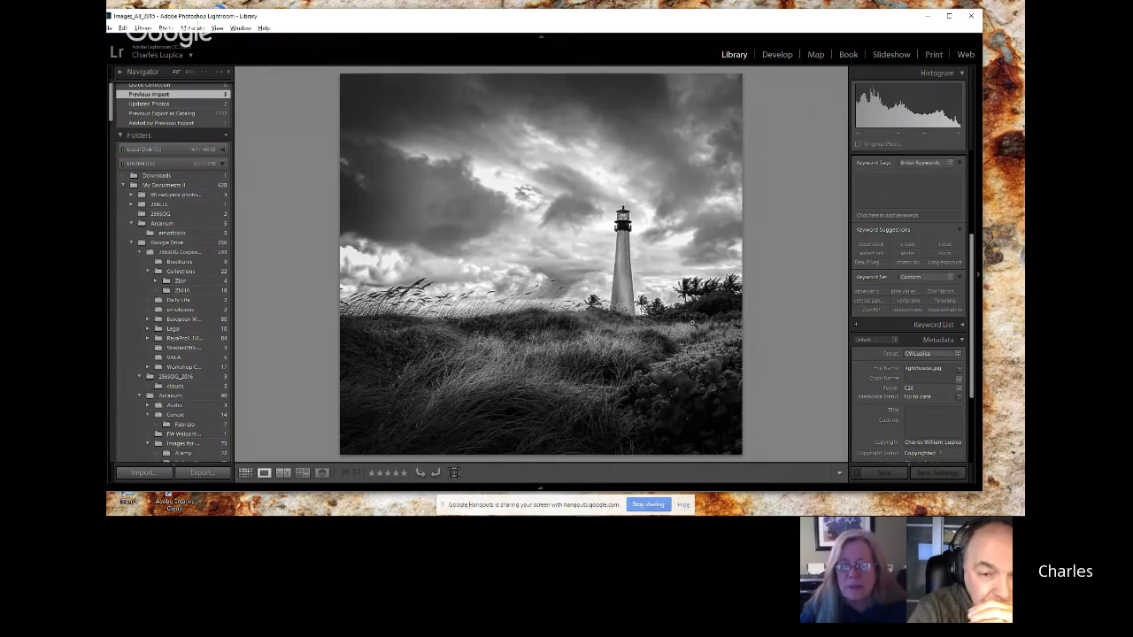
{"action": "left_click", "coordinate": [630, 221]}
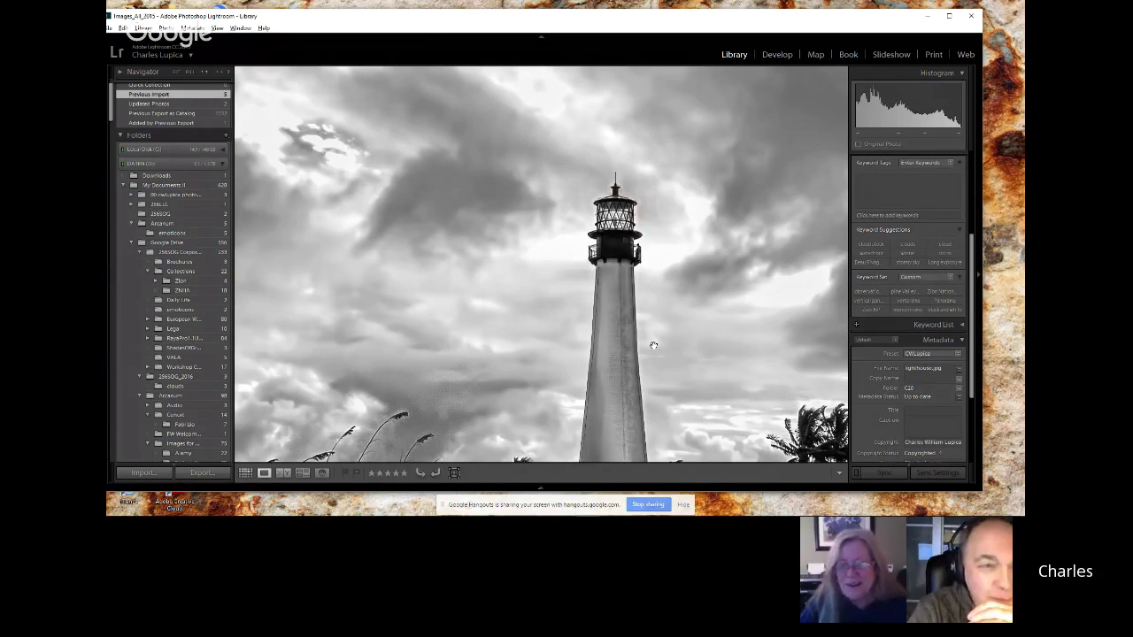
{"action": "left_click_drag", "start_coordinate": [652, 343], "coordinate": [552, 235]}
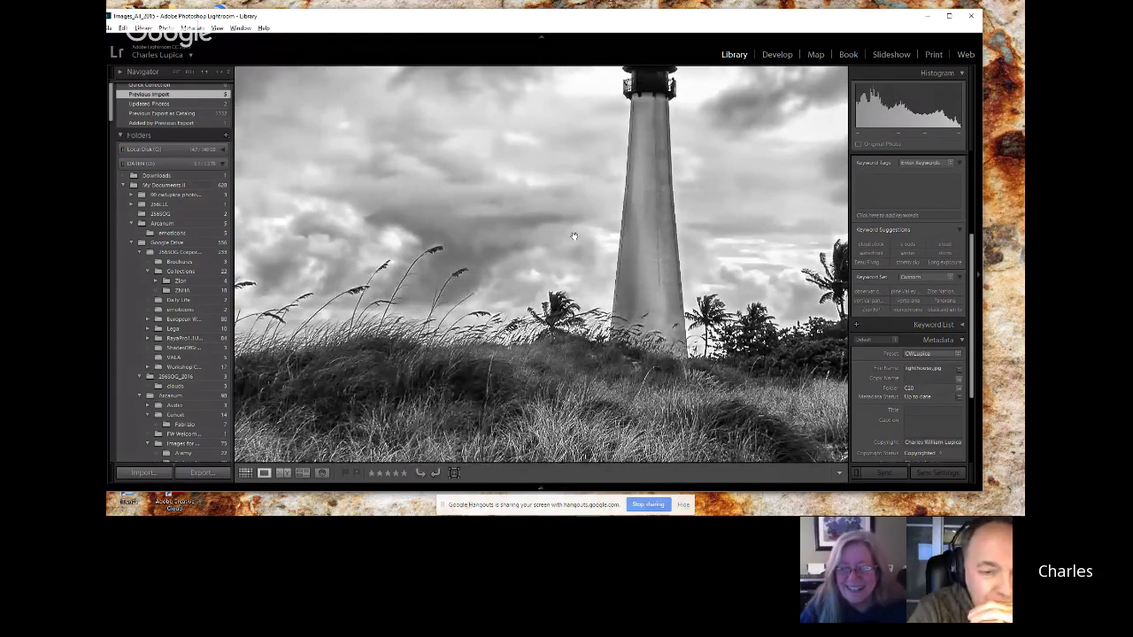
{"action": "left_click", "coordinate": [702, 255]}
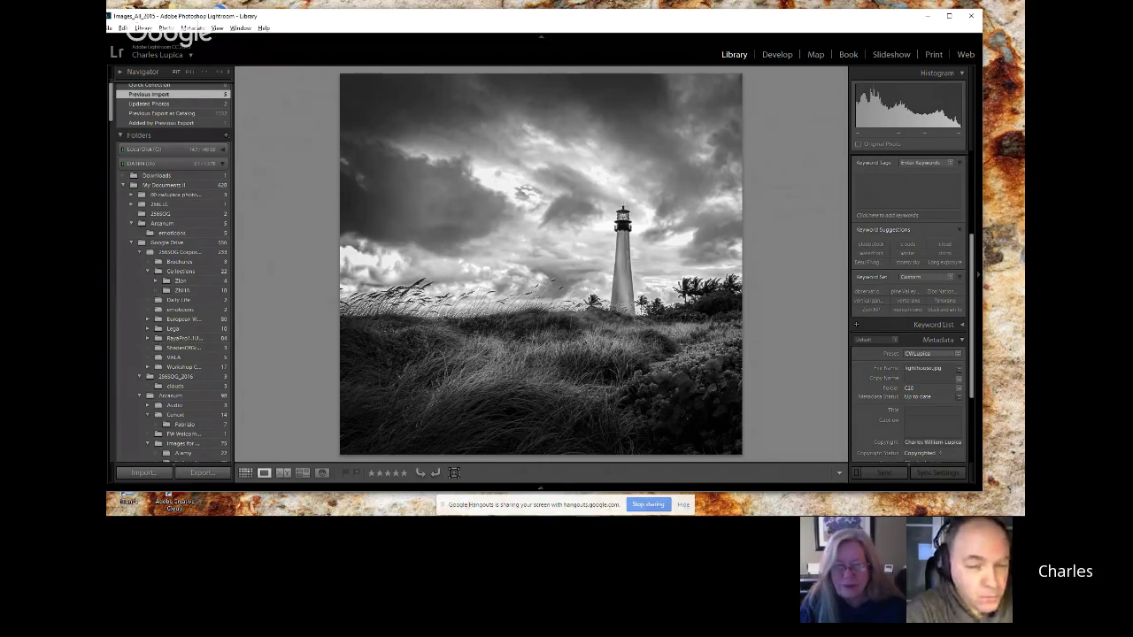
{"action": "left_click", "coordinate": [686, 303]}
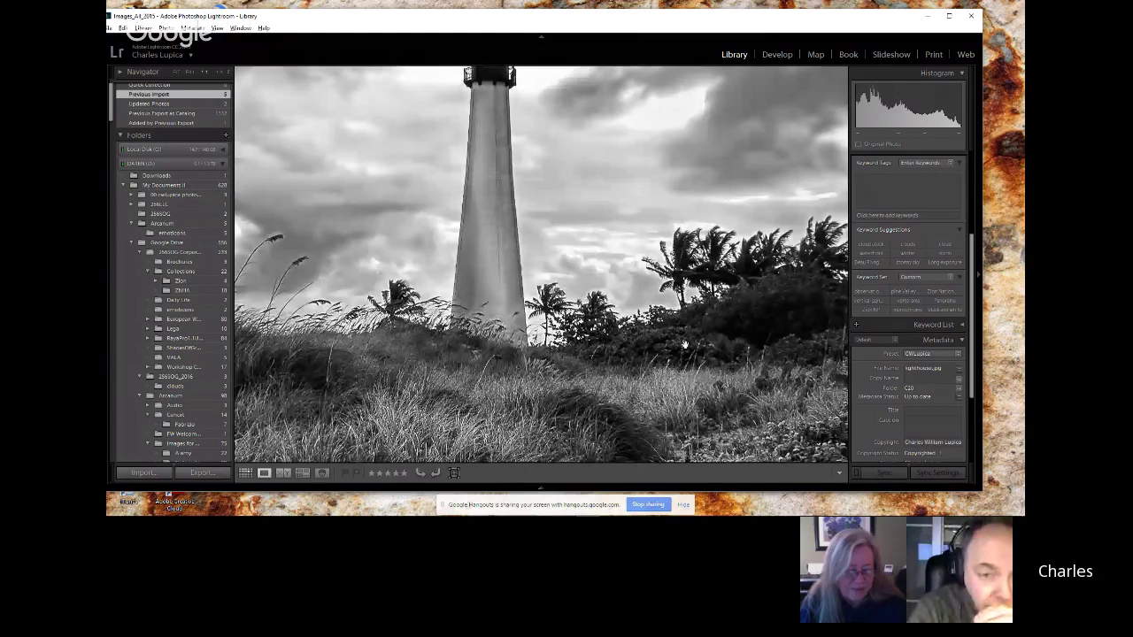
- Inspect the palms and shrubs beside the lighthouse at 2:1 and 4:1 magnification, then return to the full photo
{"action": "left_click", "coordinate": [222, 72]}
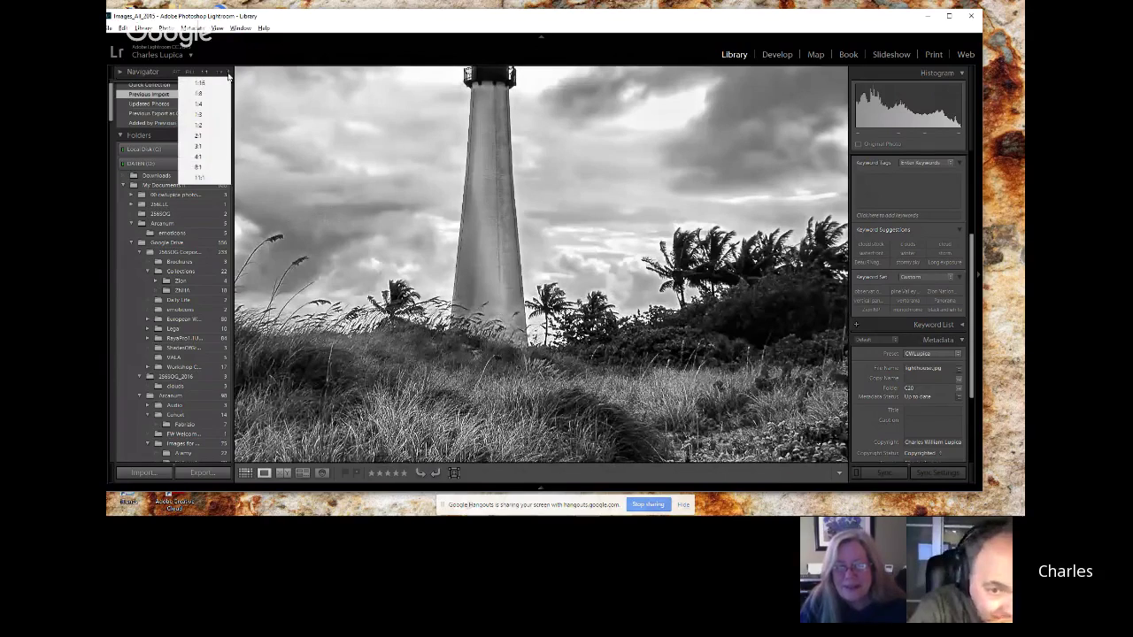
{"action": "left_click", "coordinate": [212, 136]}
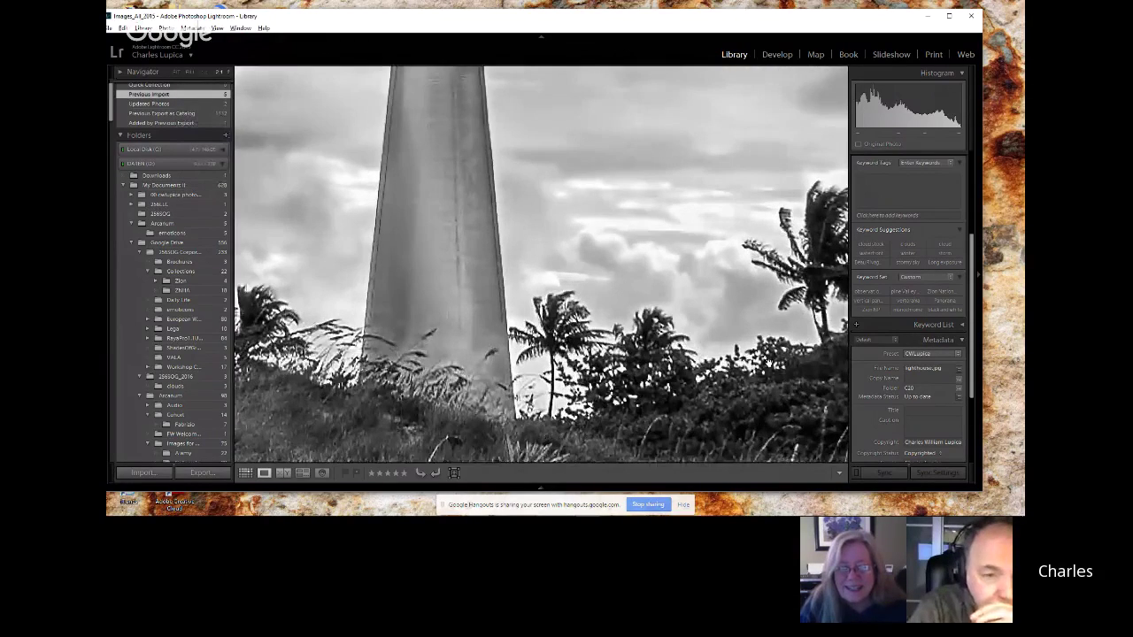
{"action": "left_click_drag", "start_coordinate": [703, 299], "coordinate": [659, 281]}
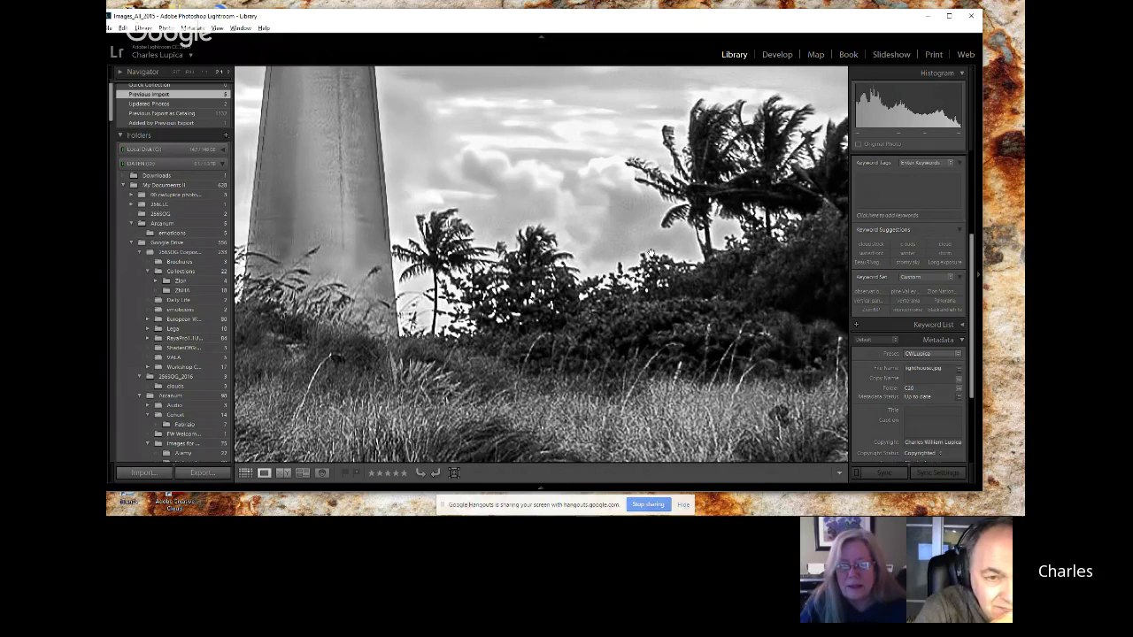
{"action": "left_click", "coordinate": [229, 76]}
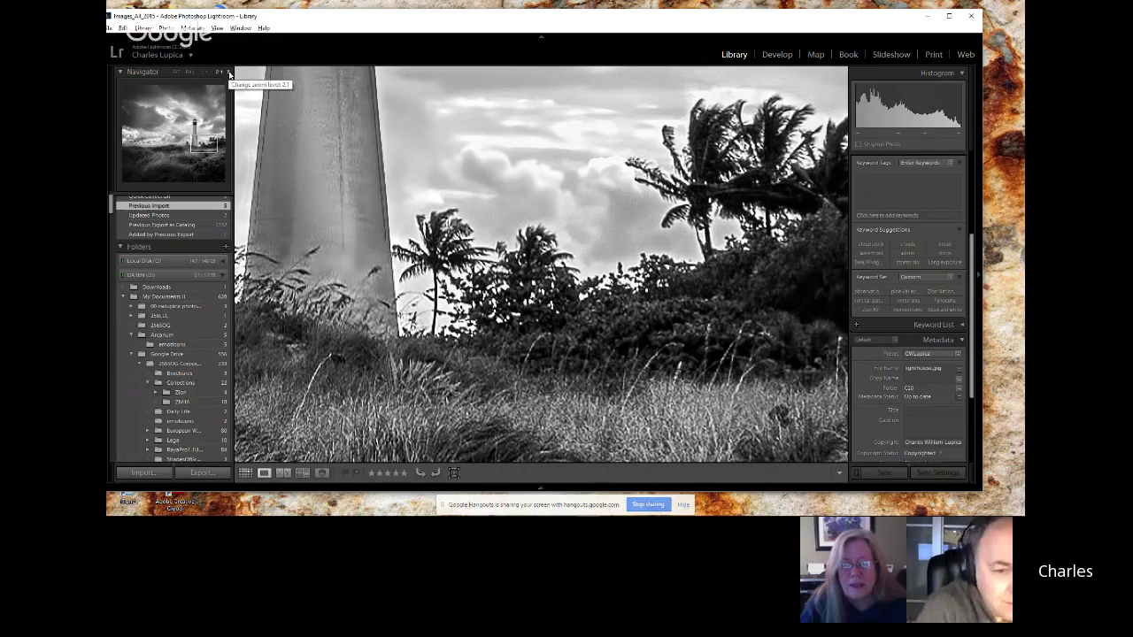
{"action": "left_click", "coordinate": [220, 73]}
{"action": "left_click", "coordinate": [208, 158]}
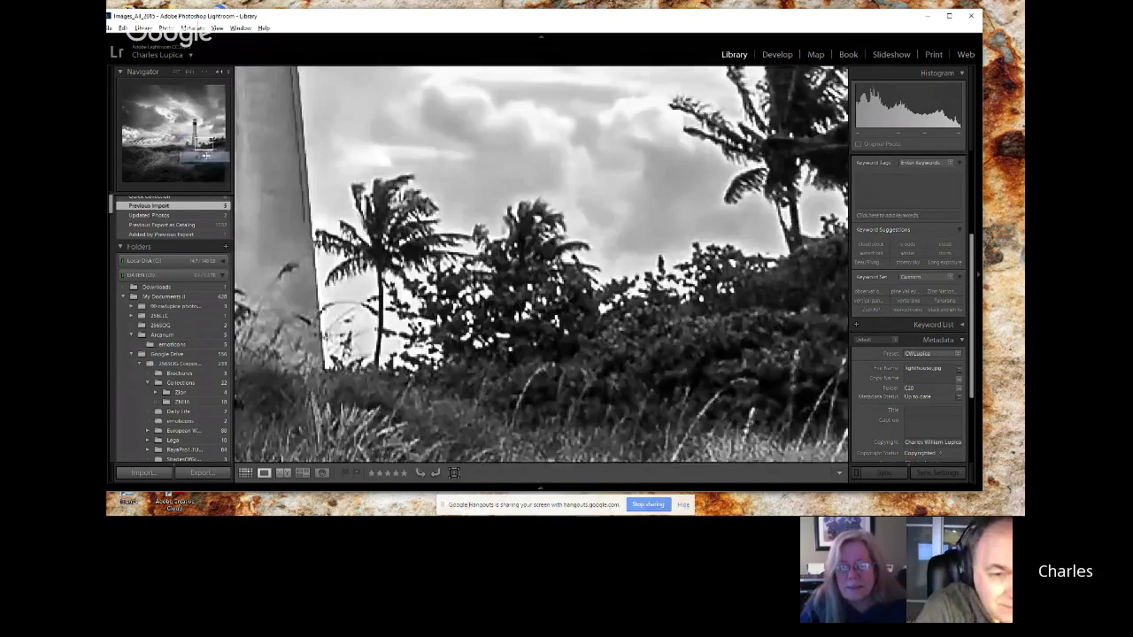
{"action": "left_click_drag", "start_coordinate": [806, 259], "coordinate": [617, 255]}
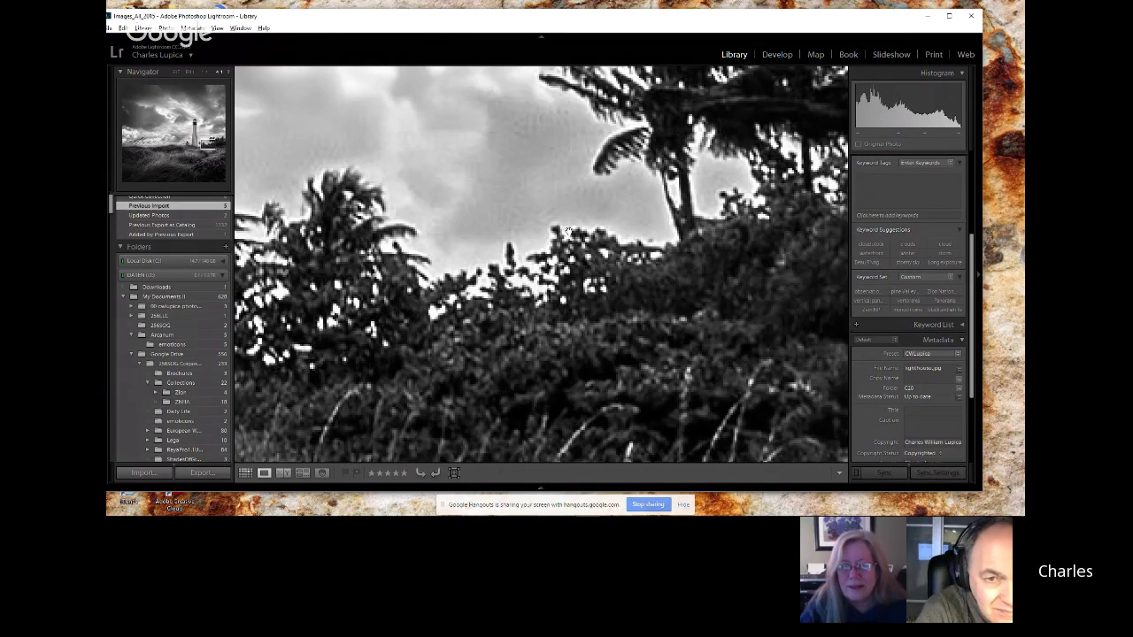
{"action": "left_click", "coordinate": [516, 206]}
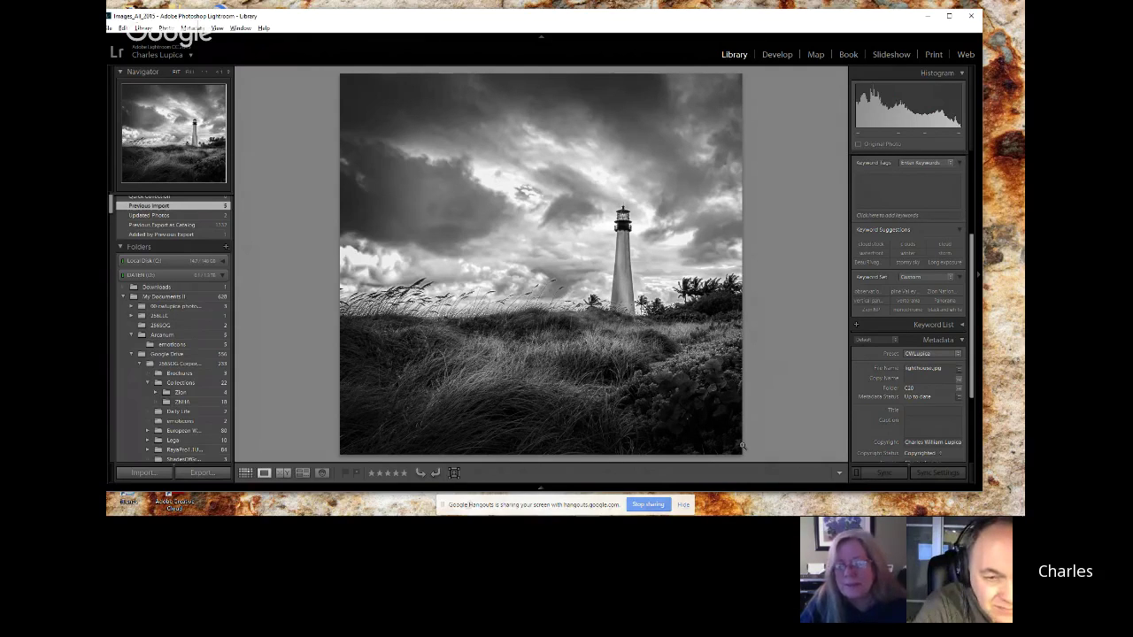
- Inspect the dark foliage in the photo's lower-right corner at high magnification
{"action": "left_click", "coordinate": [698, 412]}
{"action": "left_click_drag", "start_coordinate": [700, 431], "coordinate": [692, 325]}
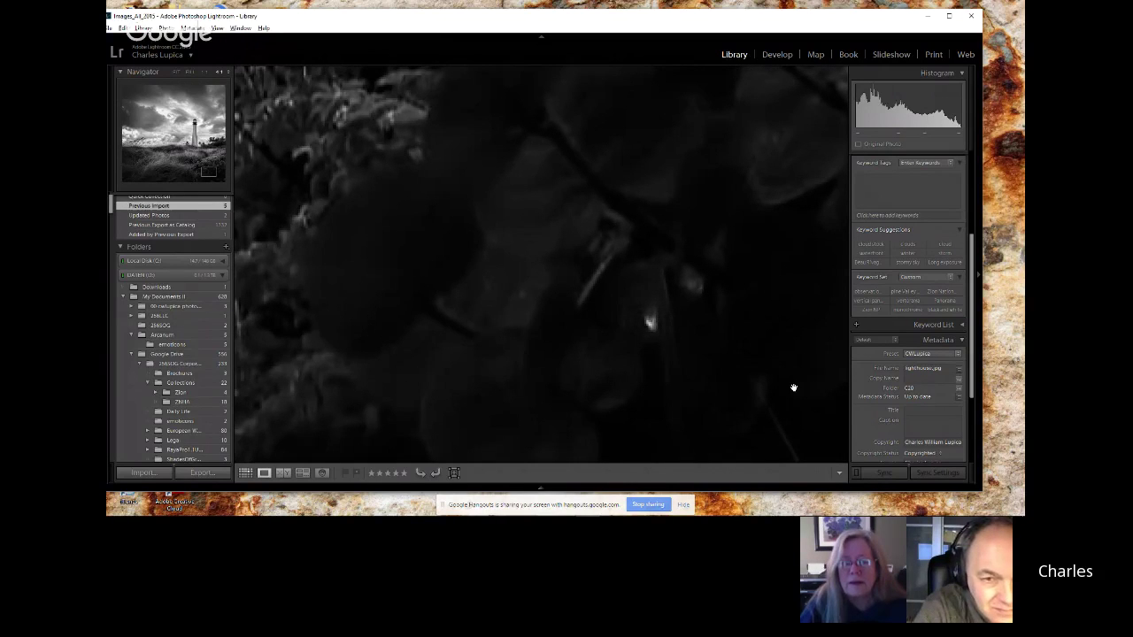
{"action": "left_click", "coordinate": [760, 340]}
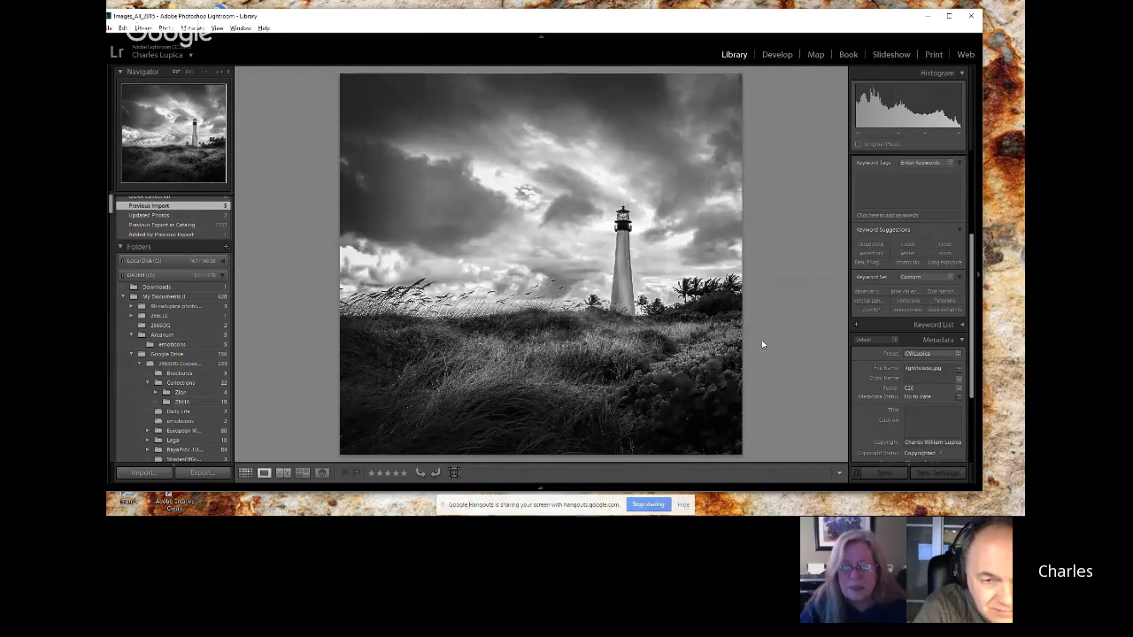
{"action": "left_click", "coordinate": [689, 423]}
{"action": "left_click_drag", "start_coordinate": [725, 426], "coordinate": [612, 215]}
{"action": "left_click", "coordinate": [630, 273]}
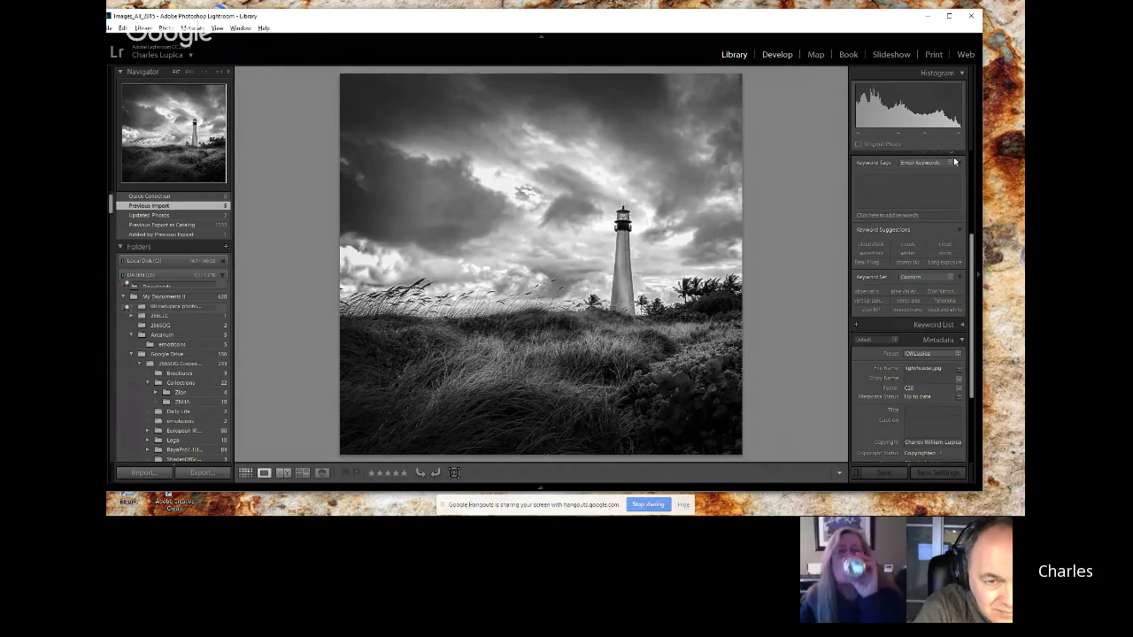
- Heal the bright speck in the dark foliage at the photo's lower right with Spot Removal in Develop
{"action": "key", "text": "d"}
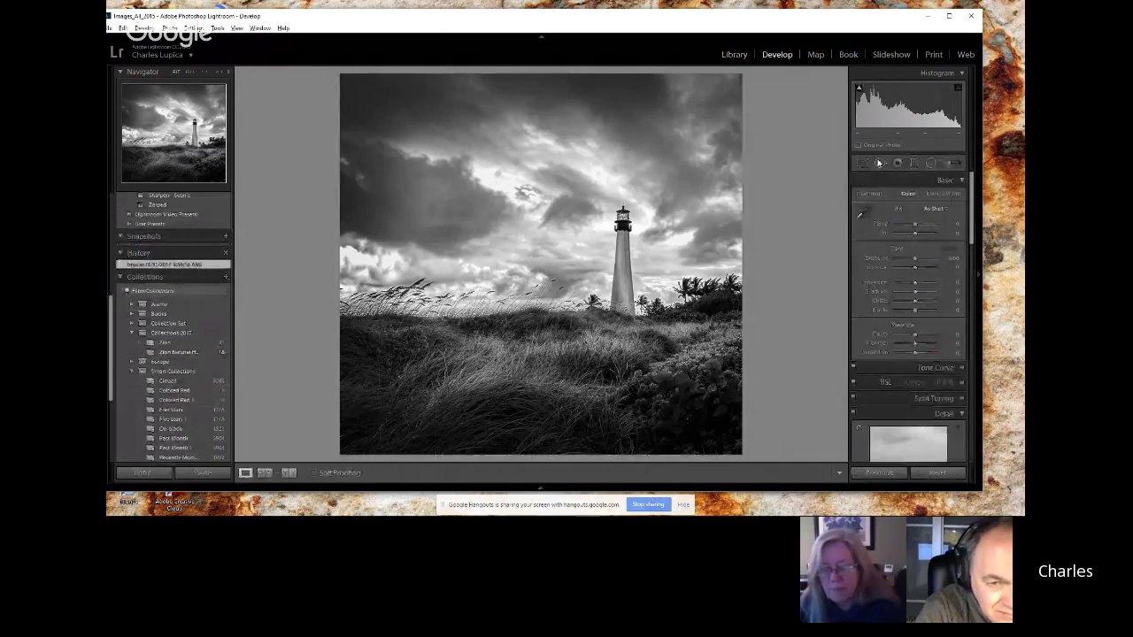
{"action": "left_click", "coordinate": [879, 163]}
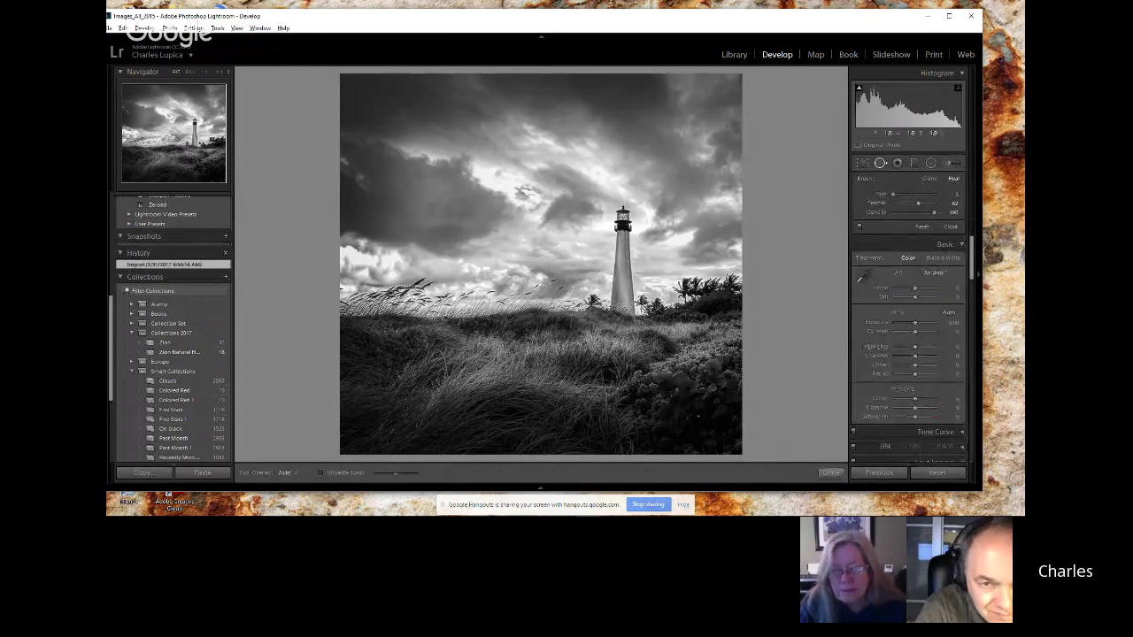
{"action": "left_click", "coordinate": [688, 418]}
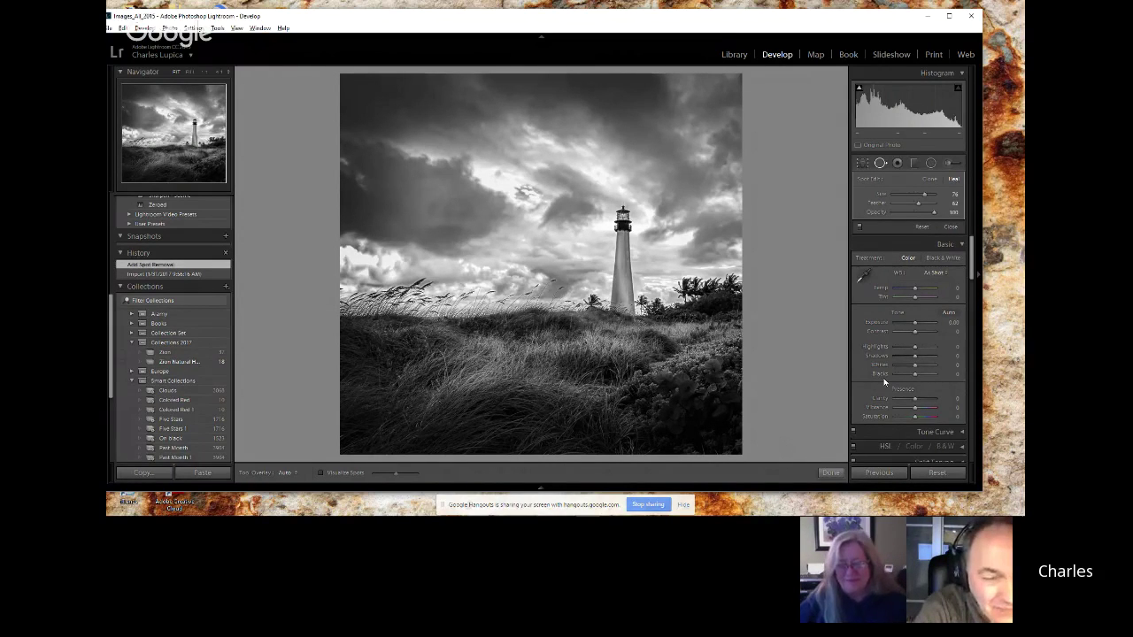
{"action": "left_click", "coordinate": [951, 226]}
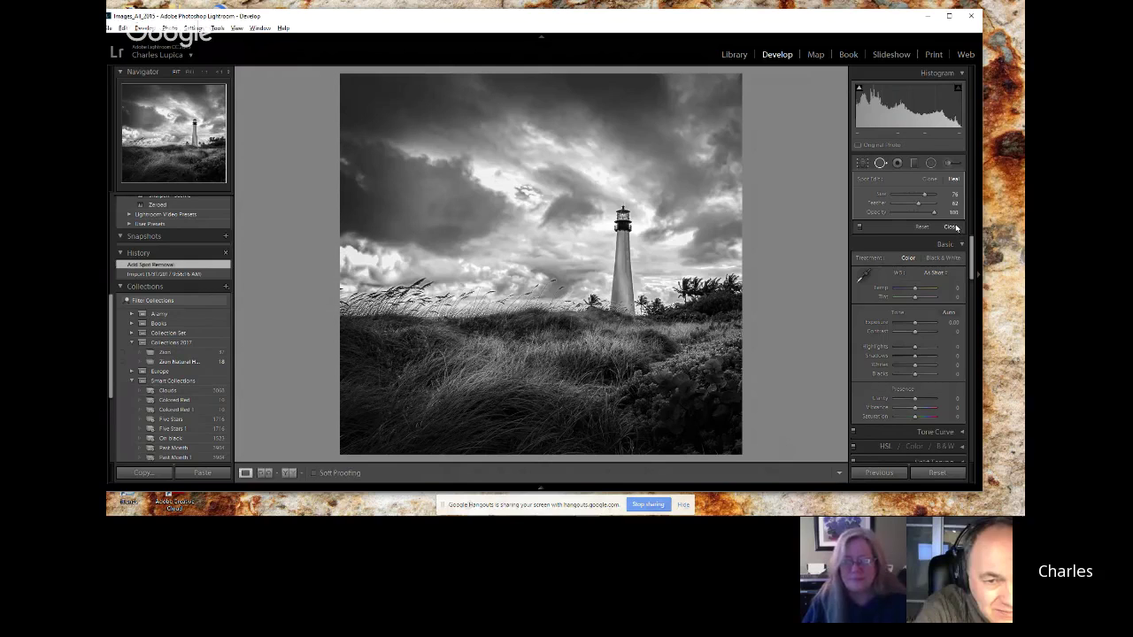
- Heal two spots in the clouds near the photo's right edge with the Spot Removal tool
{"action": "left_click", "coordinate": [729, 166]}
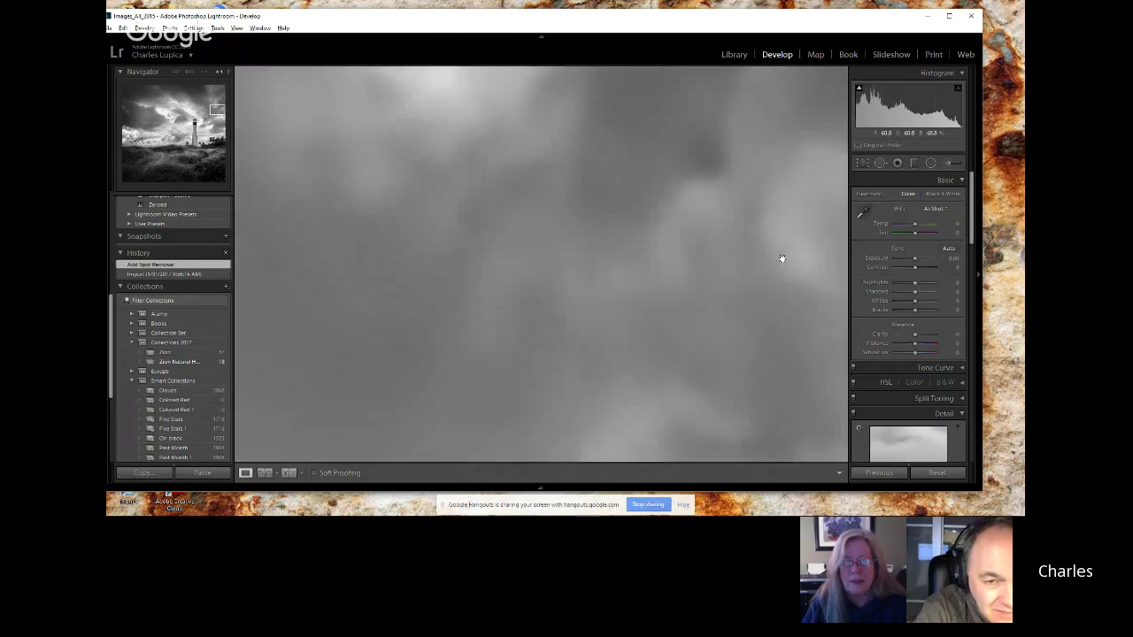
{"action": "left_click_drag", "start_coordinate": [772, 262], "coordinate": [652, 331]}
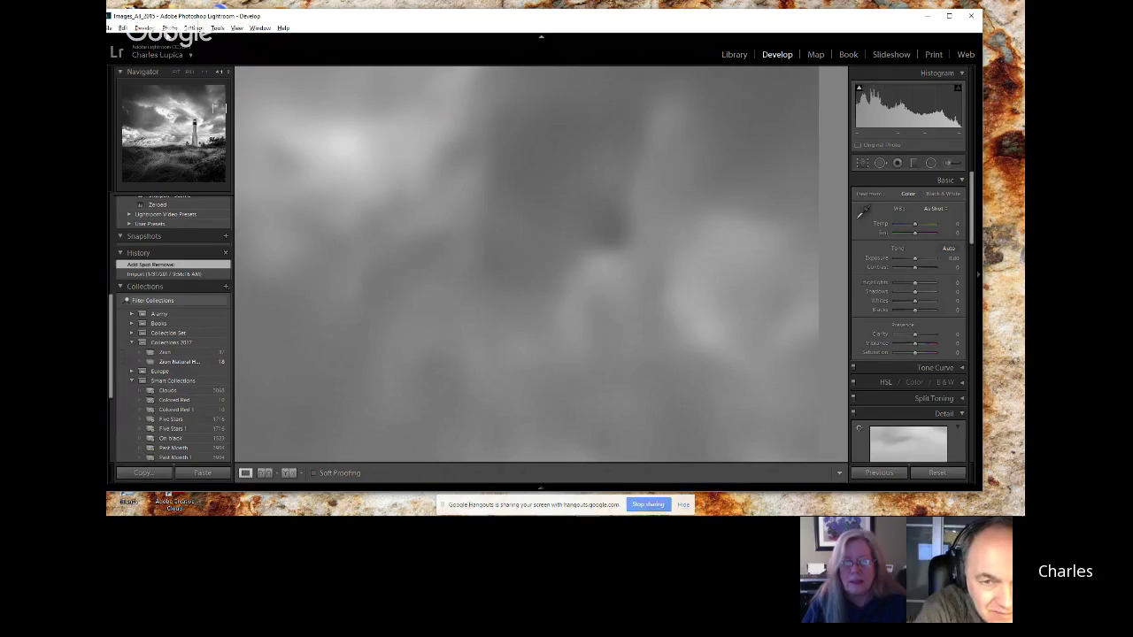
{"action": "left_click", "coordinate": [206, 76]}
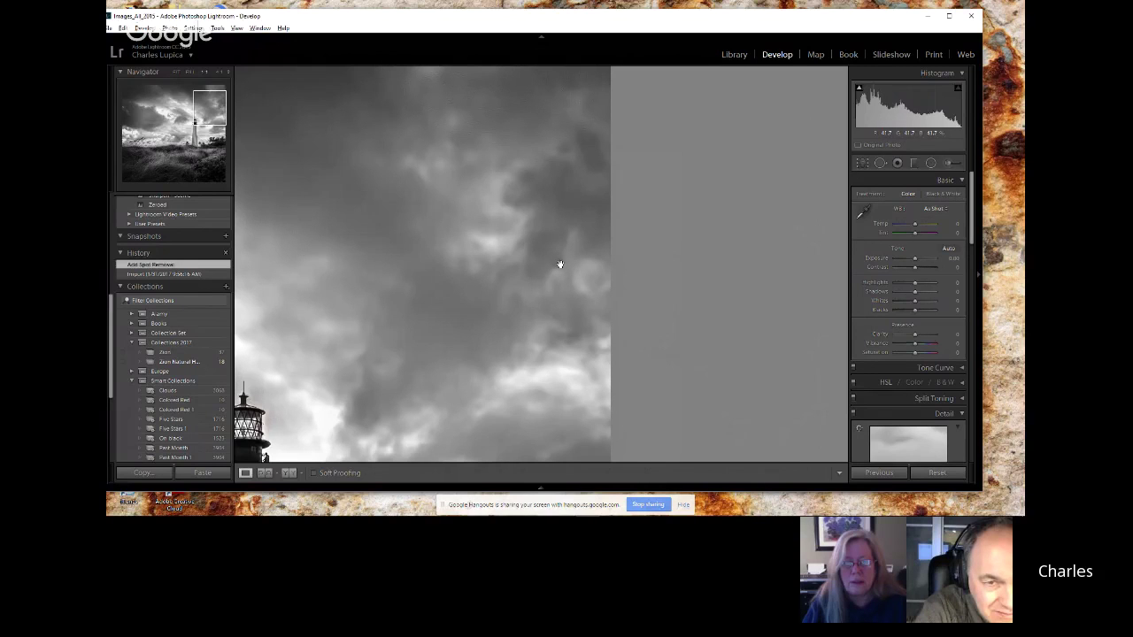
{"action": "left_click", "coordinate": [881, 163]}
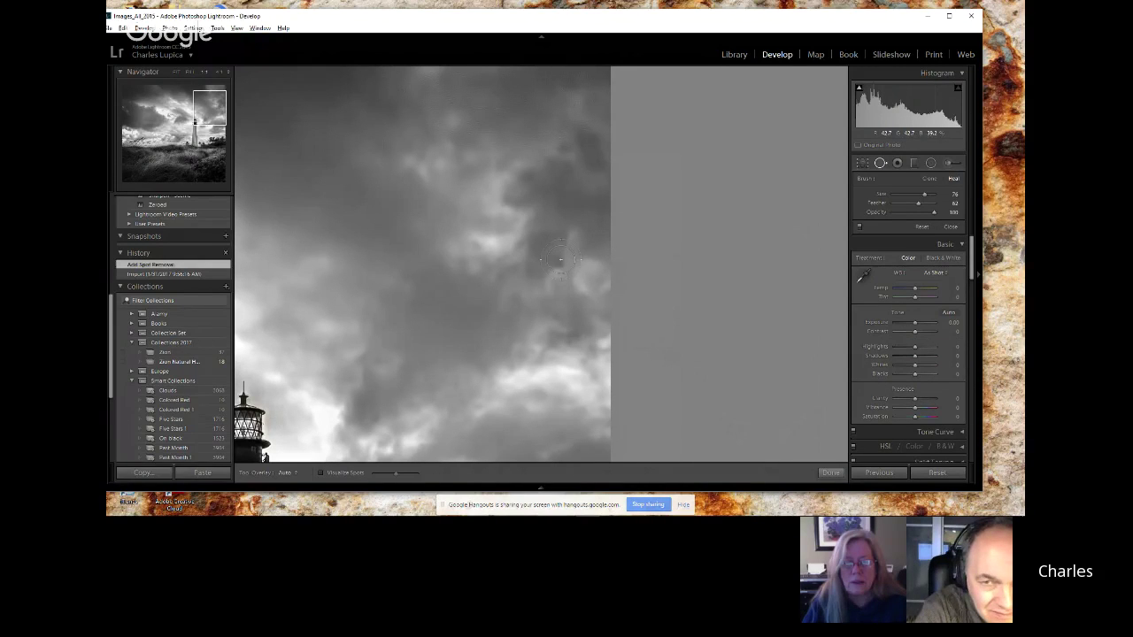
{"action": "left_click", "coordinate": [557, 261]}
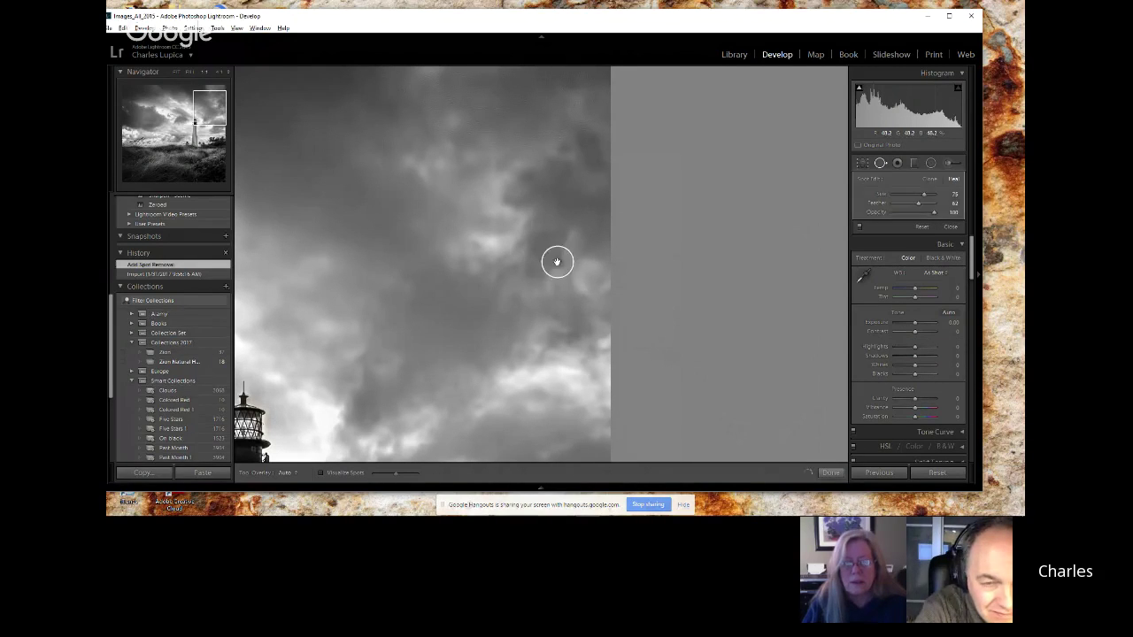
{"action": "left_click", "coordinate": [567, 149]}
{"action": "left_click", "coordinate": [951, 228]}
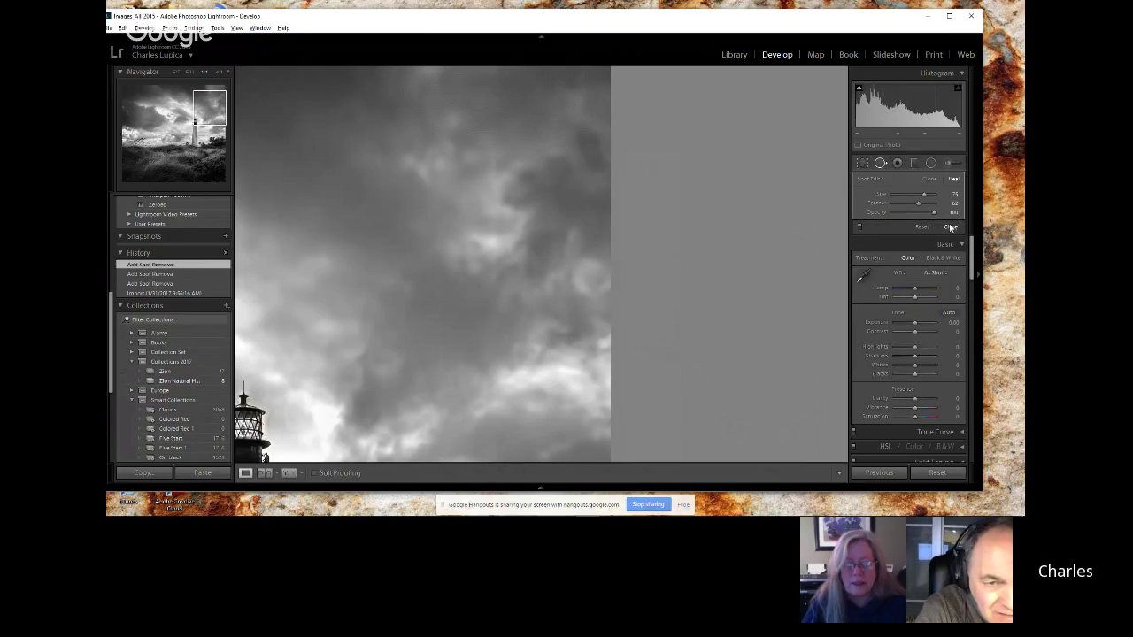
- Review the retouched sky around the top of the lighthouse
{"action": "left_click", "coordinate": [493, 245]}
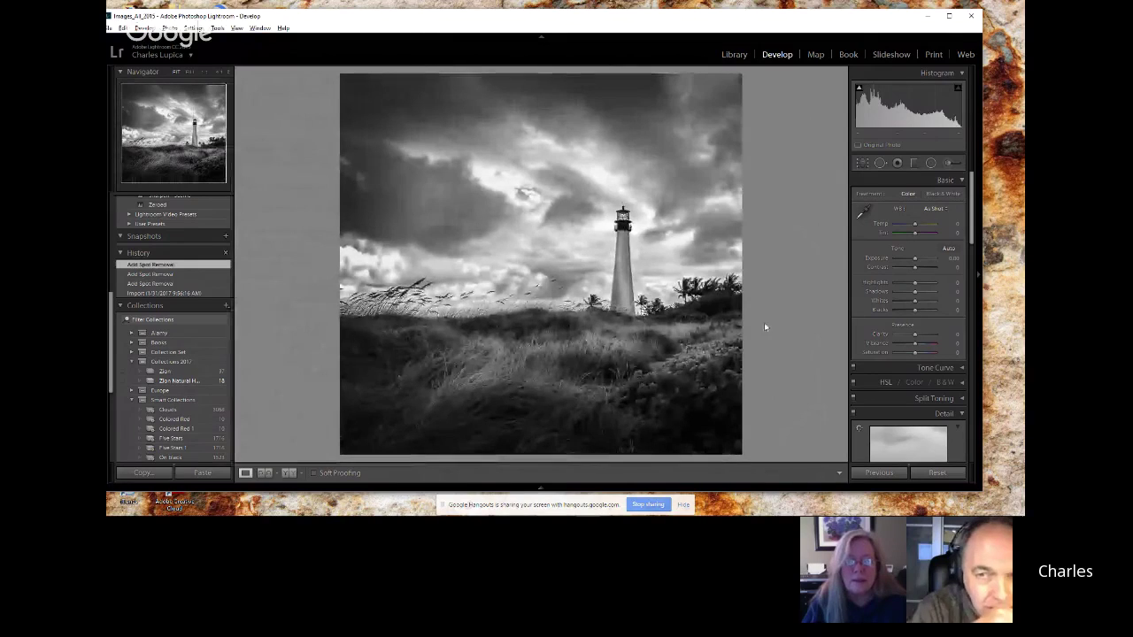
{"action": "left_click", "coordinate": [759, 228]}
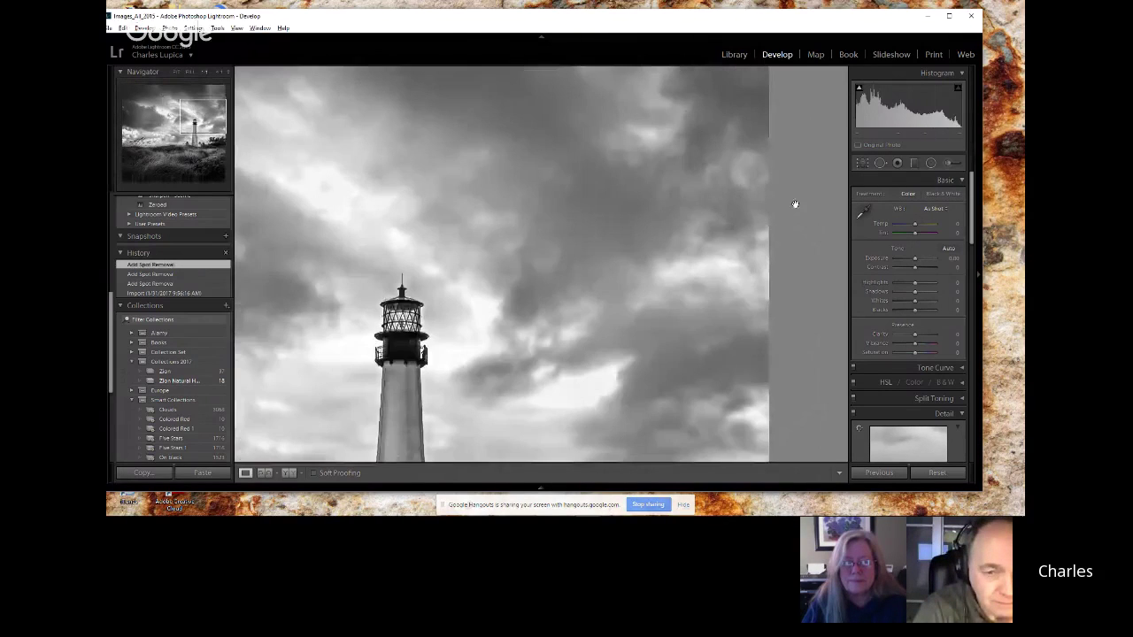
{"action": "left_click", "coordinate": [880, 163]}
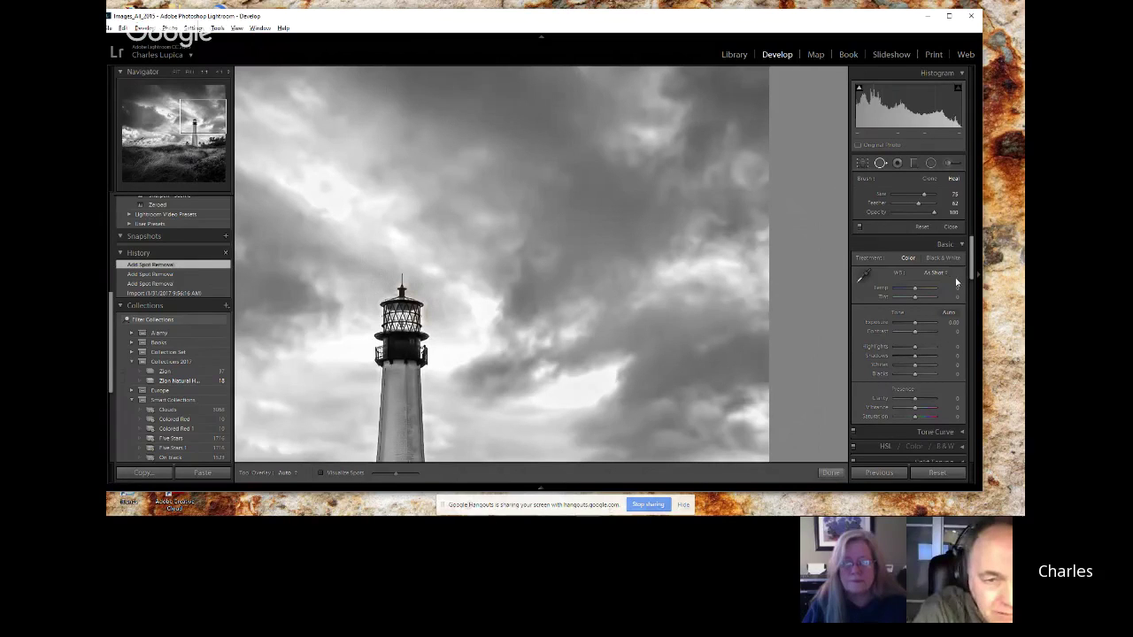
{"action": "left_click", "coordinate": [951, 227]}
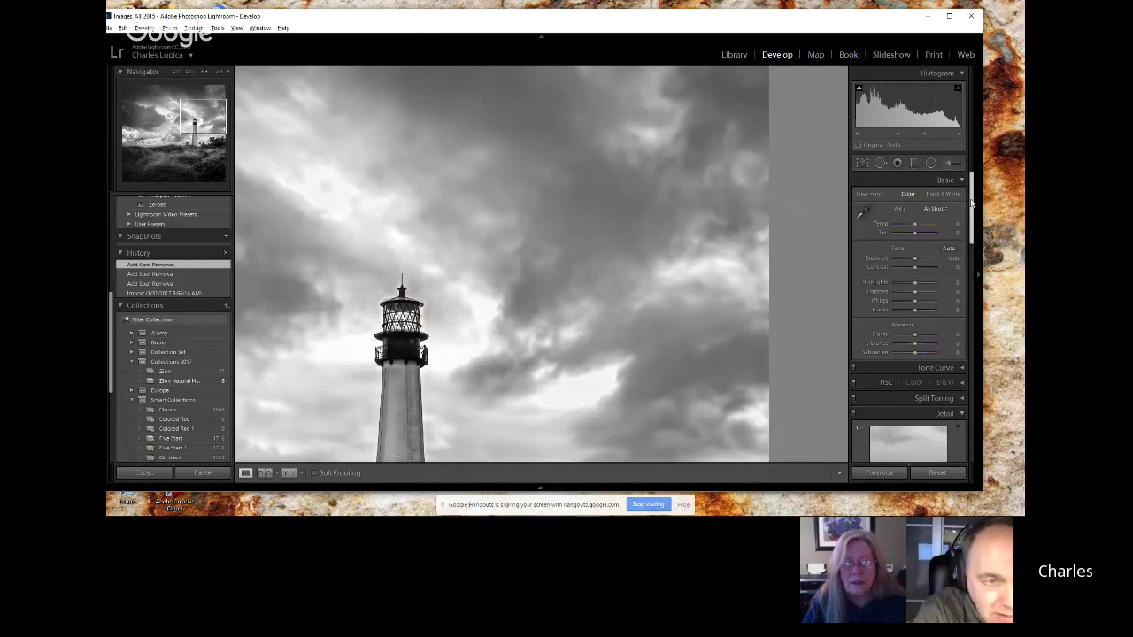
- Revert the photo to its import state in the edit history
{"action": "left_click", "coordinate": [171, 292]}
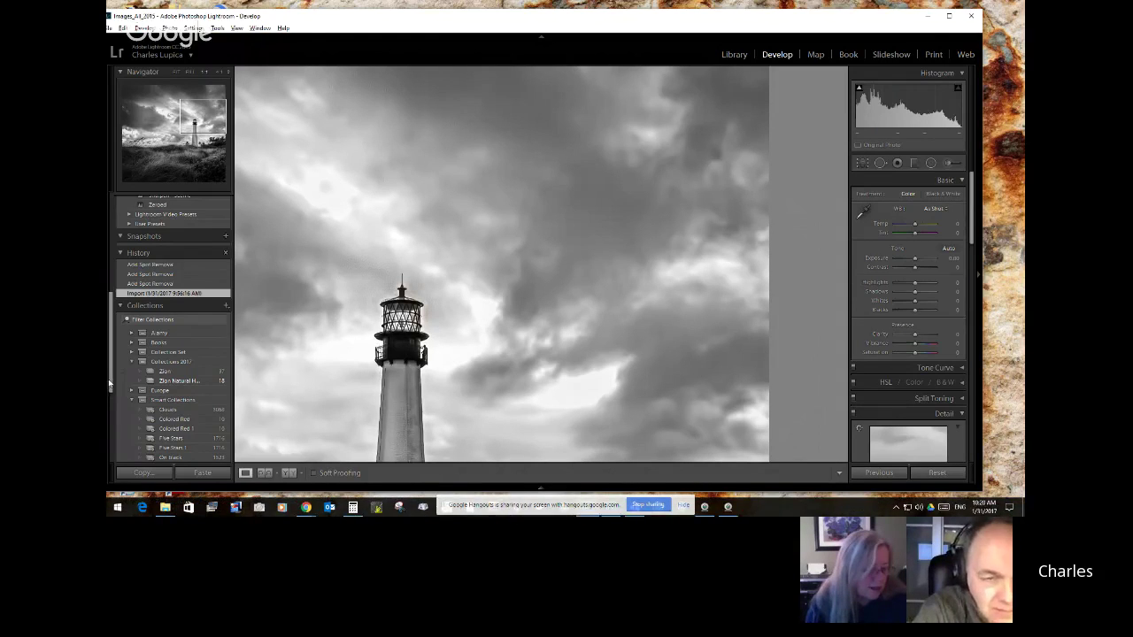
{"action": "scroll", "coordinate": [117, 426], "scroll_direction": "down", "scroll_amount": 3}
{"action": "scroll", "coordinate": [117, 426], "scroll_direction": "down", "scroll_amount": 2}
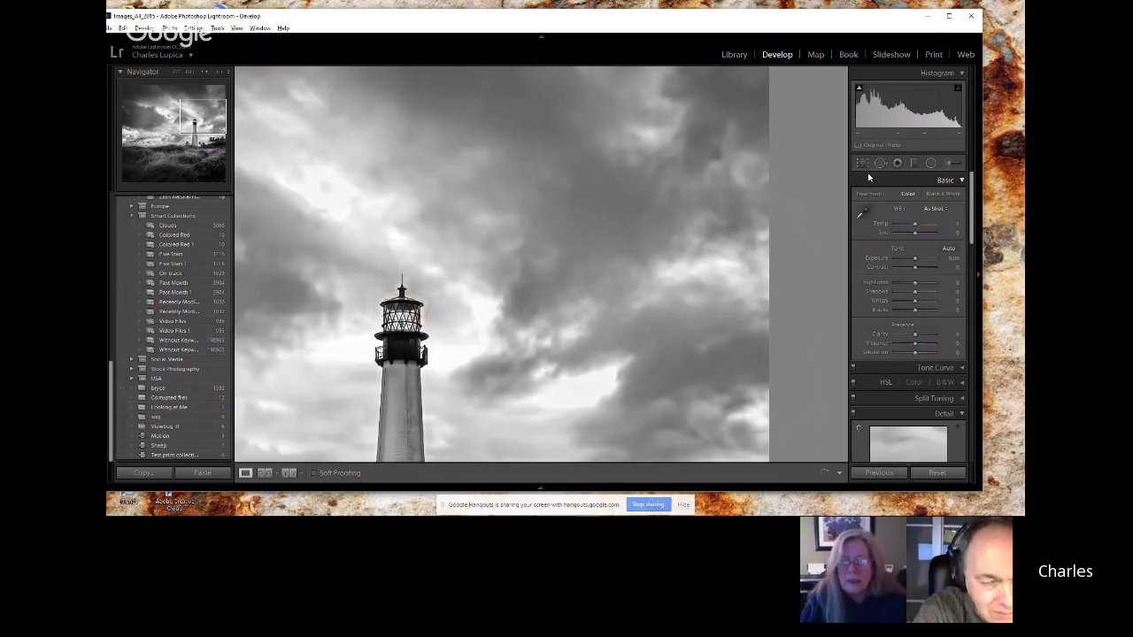
- Show the whole lighthouse photo in Spot Removal with Visualize Spots turned on
{"action": "key", "text": "q"}
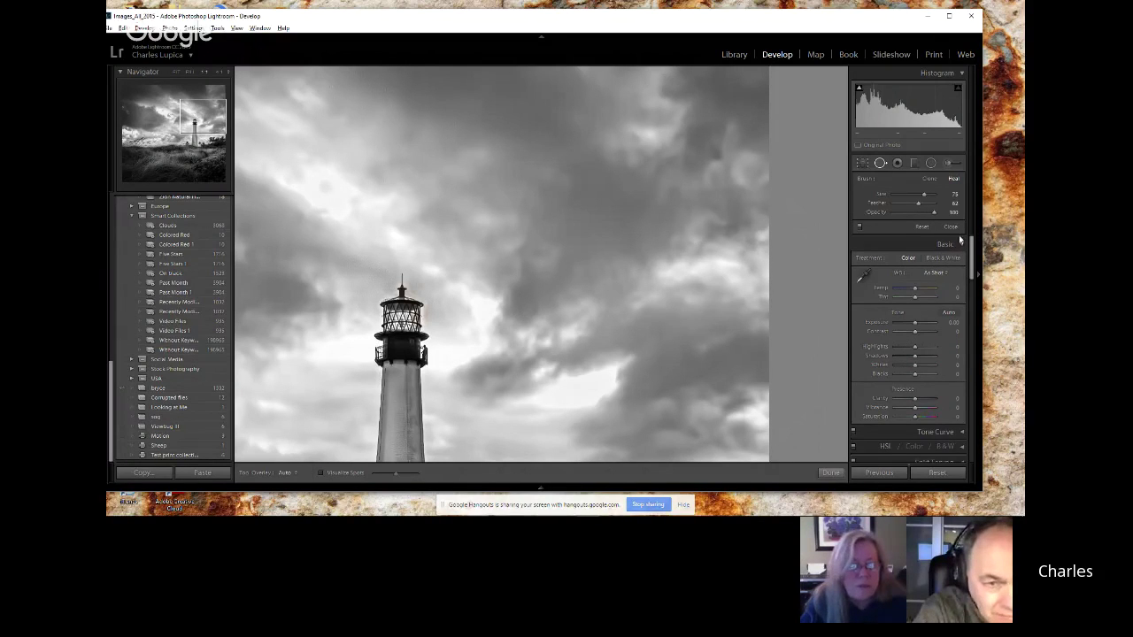
{"action": "left_click", "coordinate": [952, 227]}
{"action": "left_click", "coordinate": [501, 363]}
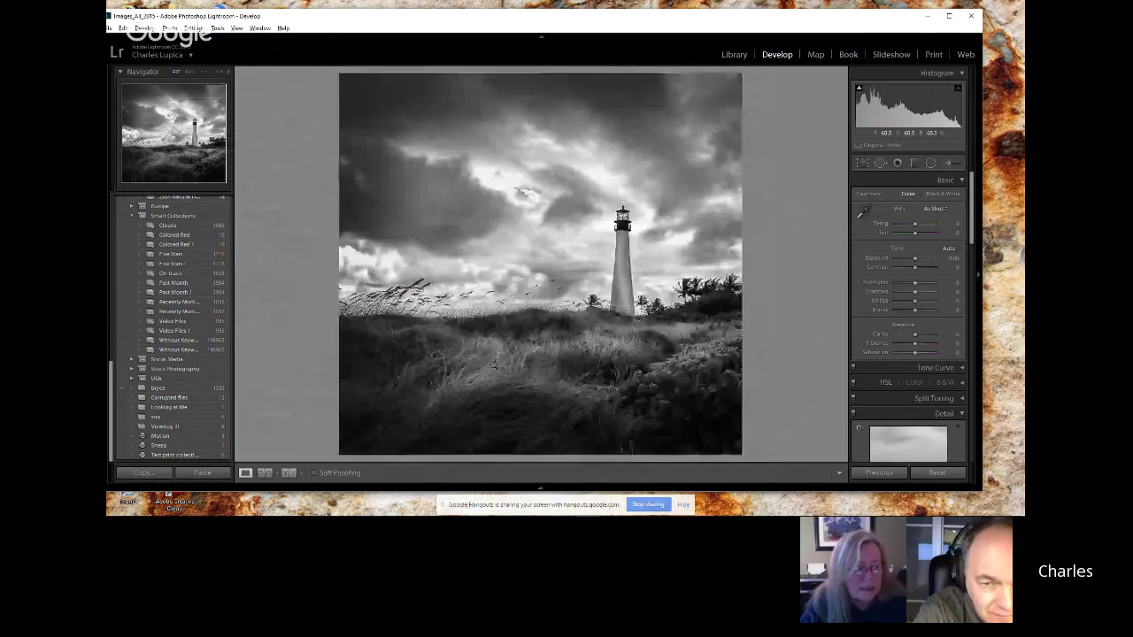
{"action": "left_click", "coordinate": [880, 163]}
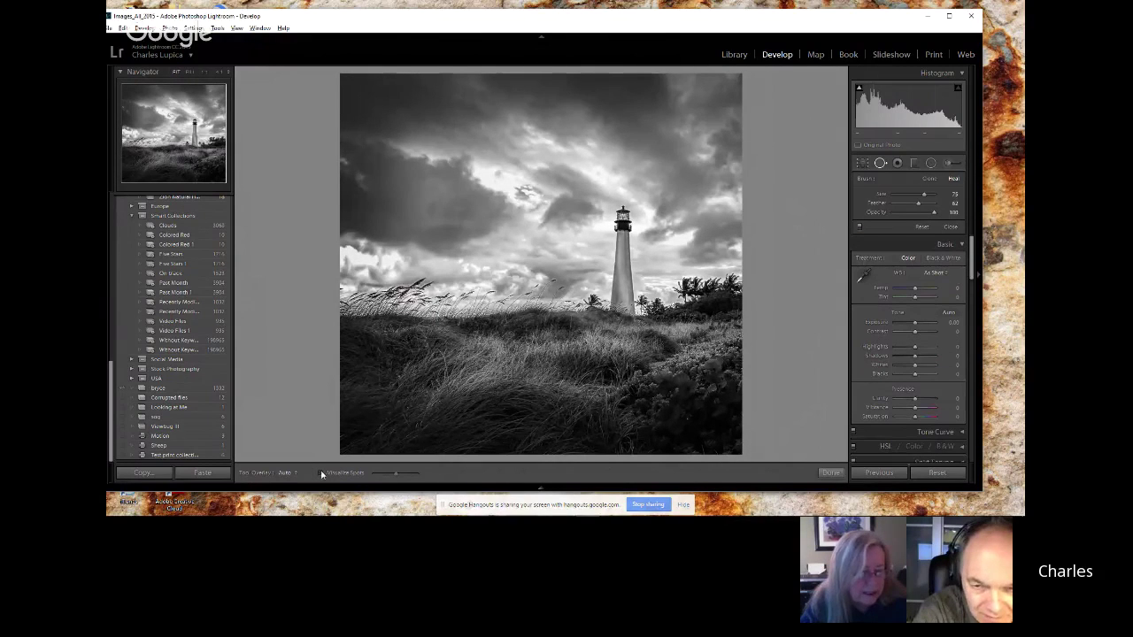
{"action": "left_click", "coordinate": [322, 474]}
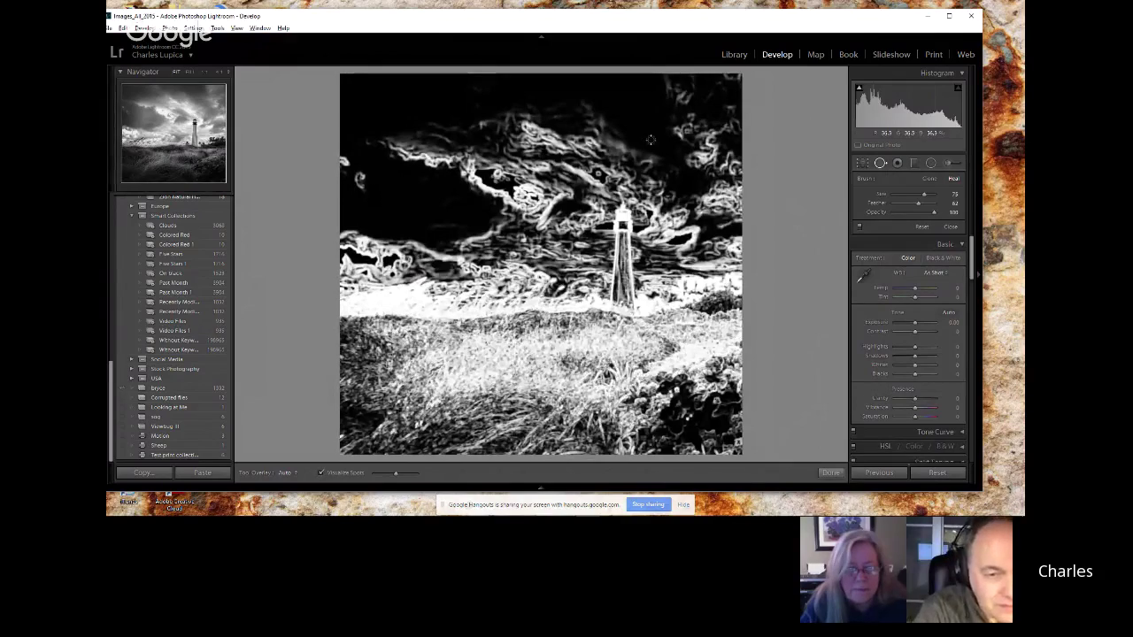
- Heal the round spot in the bright cloud above and left of the lighthouse, using Visualize Spots to locate it
{"action": "key", "text": "z"}
{"action": "key", "text": "z"}
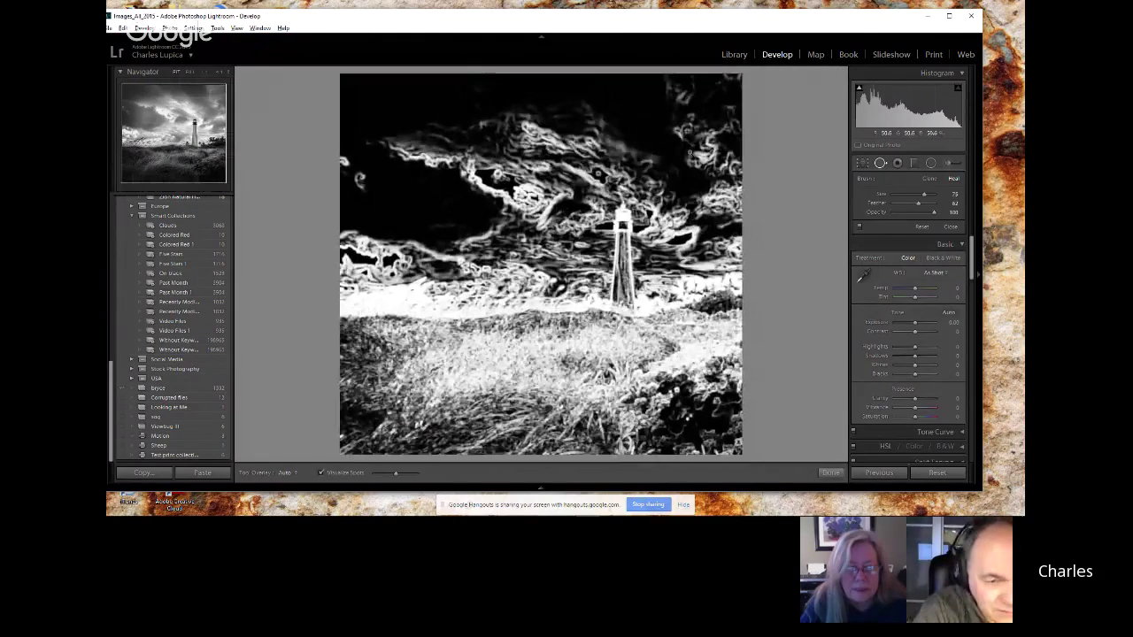
{"action": "key", "text": "z"}
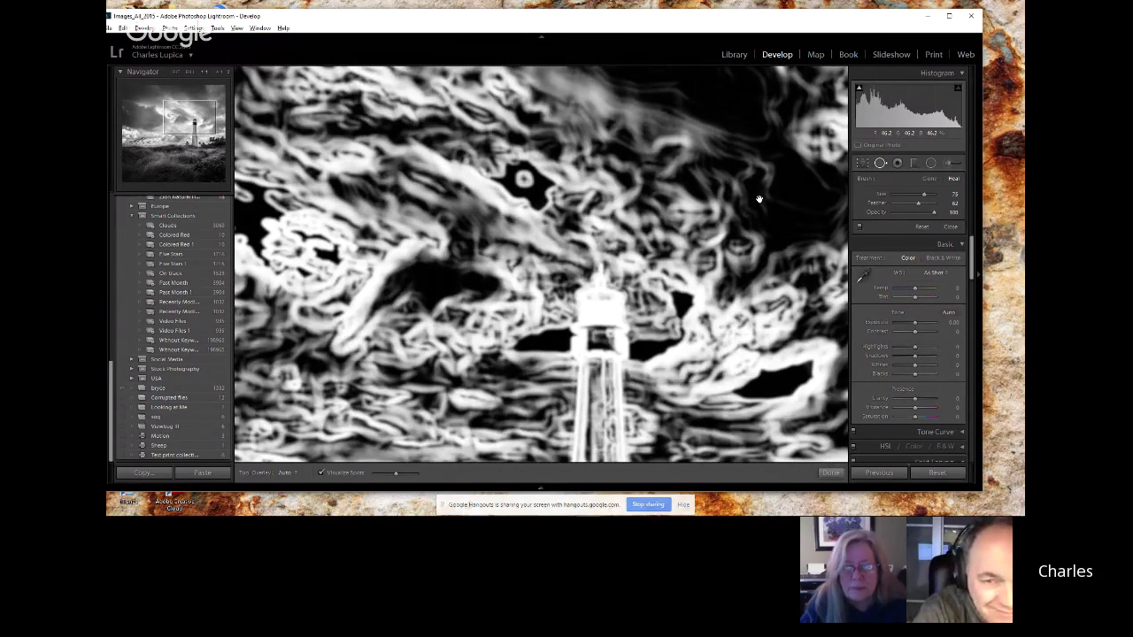
{"action": "left_click_drag", "start_coordinate": [759, 199], "coordinate": [832, 303]}
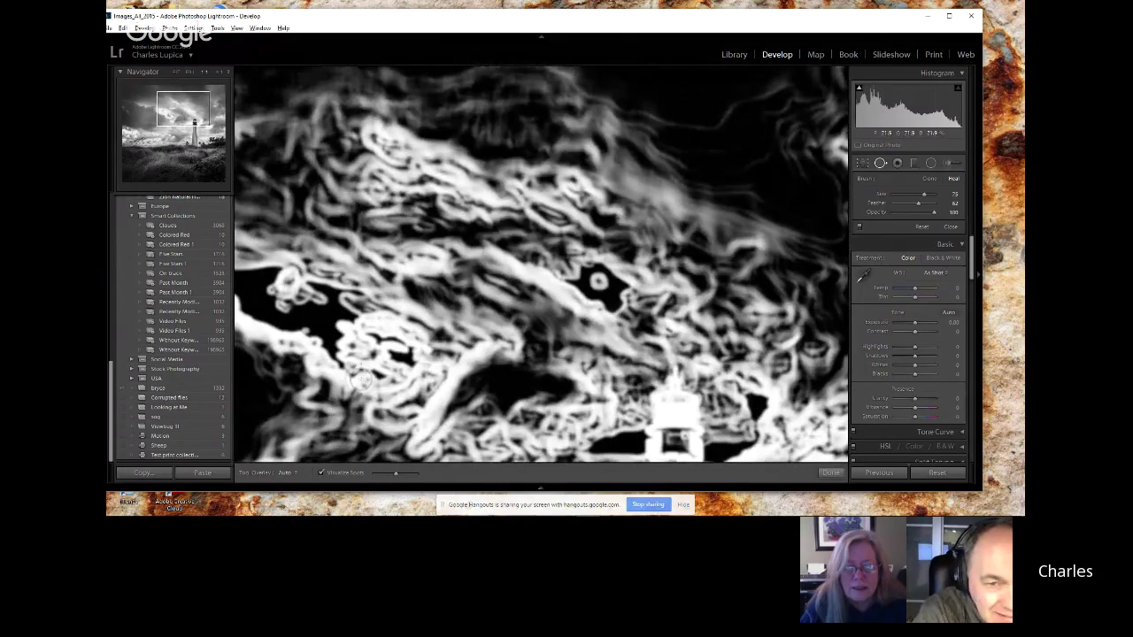
{"action": "left_click", "coordinate": [321, 472]}
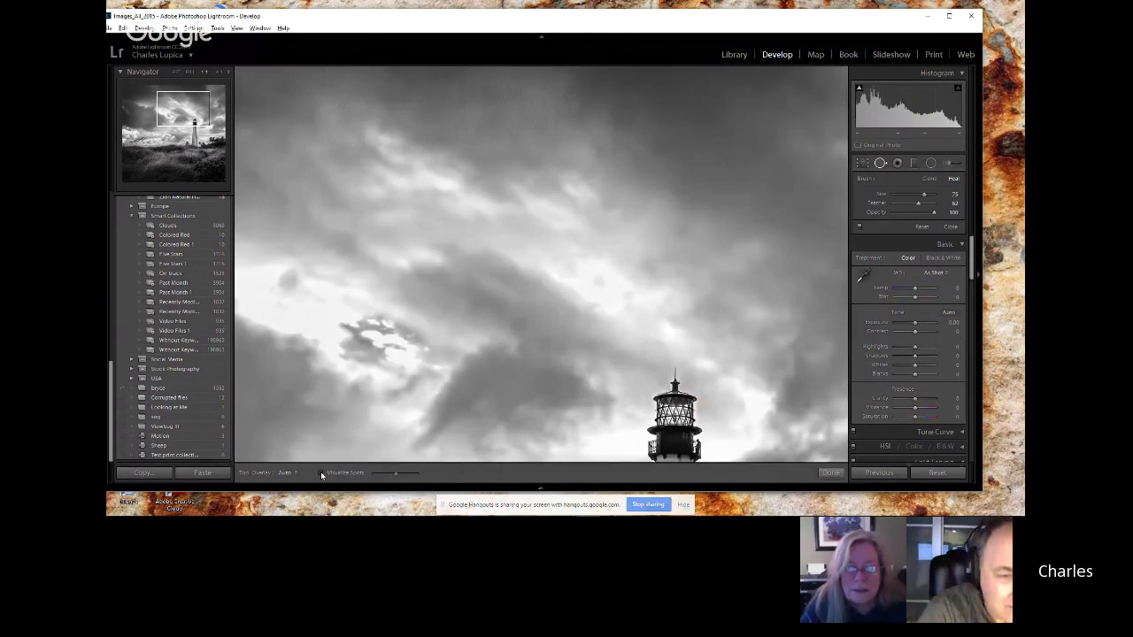
{"action": "left_click", "coordinate": [321, 472]}
{"action": "left_click", "coordinate": [599, 280]}
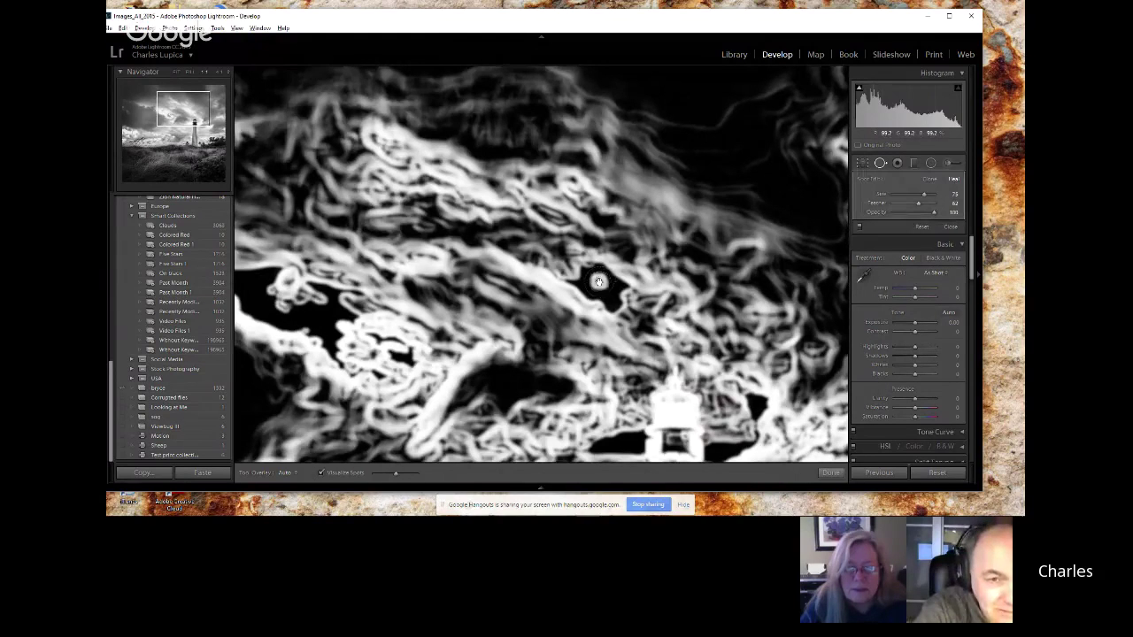
{"action": "left_click", "coordinate": [321, 472]}
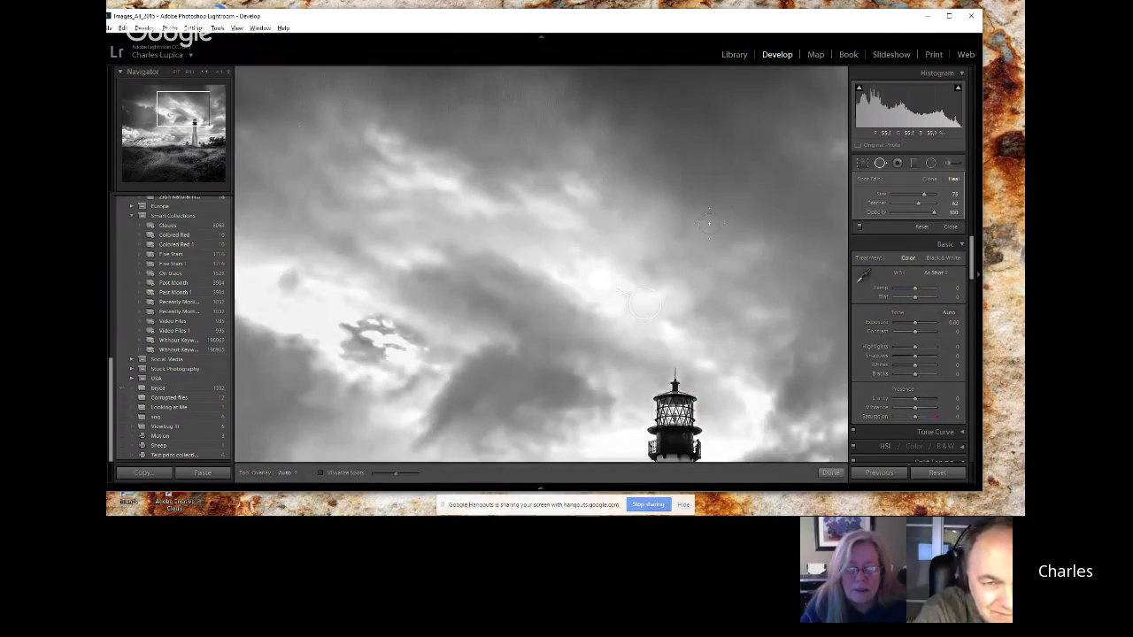
- Examine the sky in the photo's upper-right corner for spots, with and without Visualize Spots
{"action": "left_click_drag", "start_coordinate": [708, 223], "coordinate": [239, 250]}
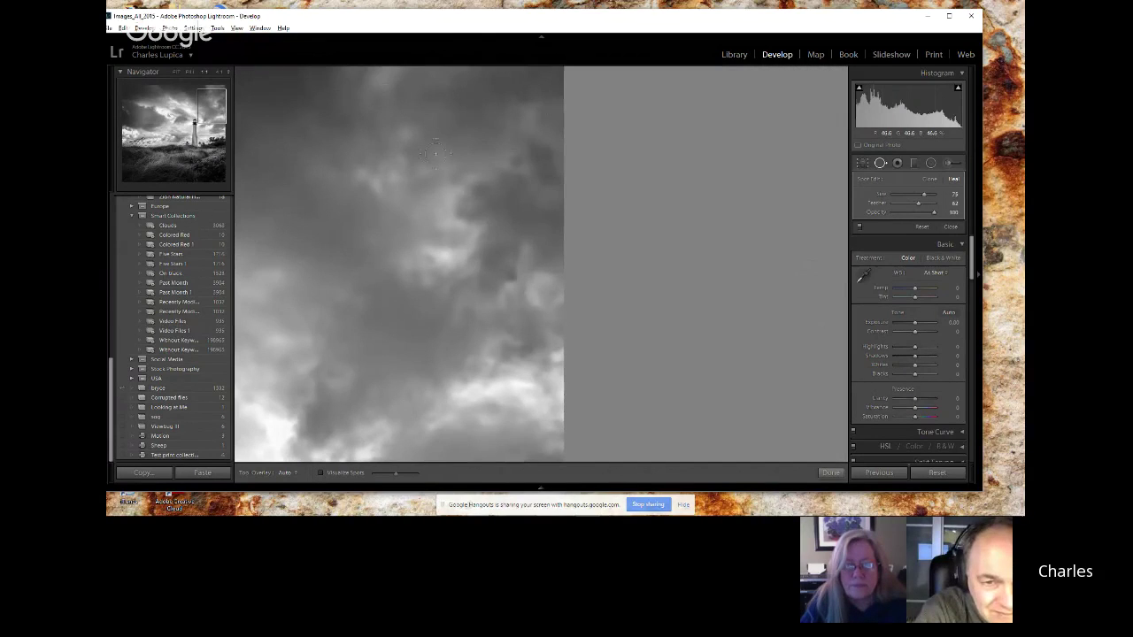
{"action": "left_click_drag", "start_coordinate": [513, 205], "coordinate": [369, 378]}
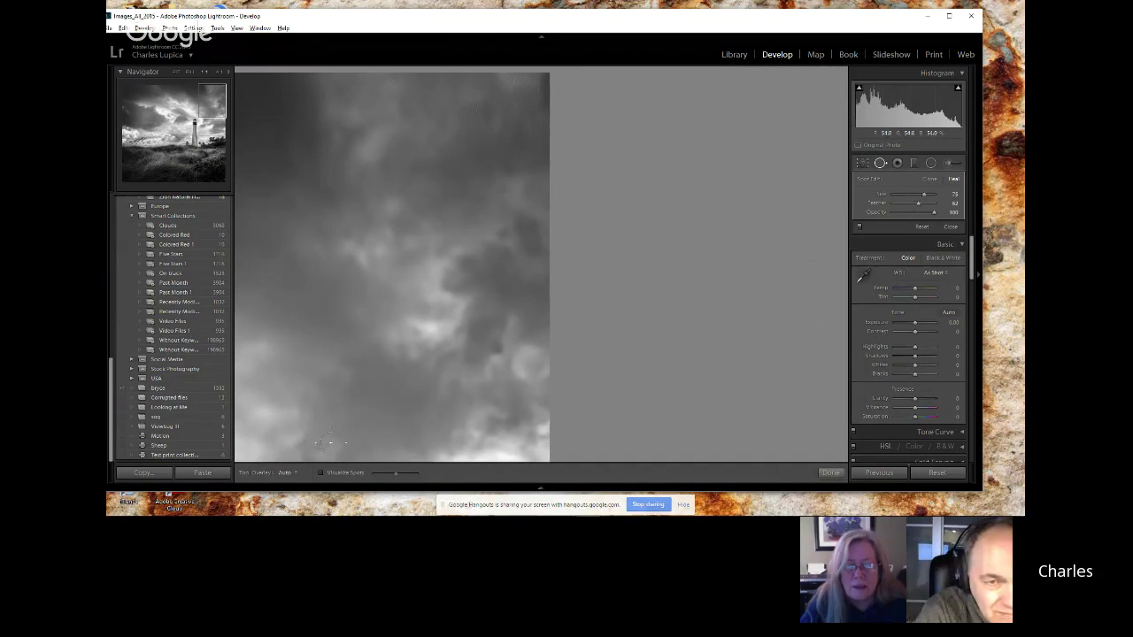
{"action": "left_click", "coordinate": [322, 474]}
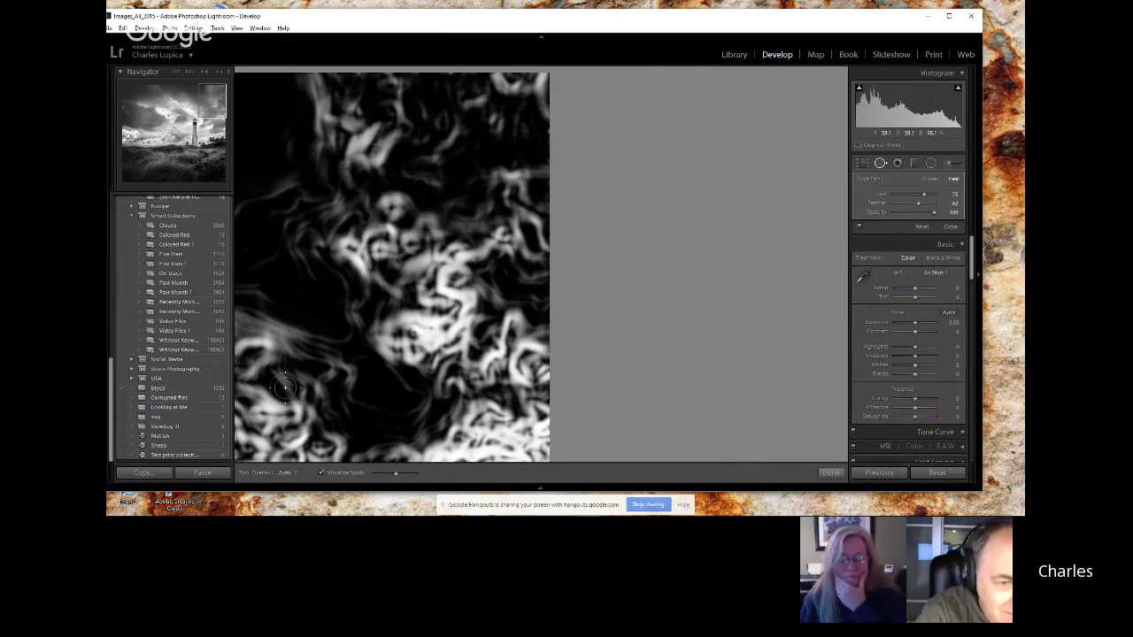
{"action": "left_click", "coordinate": [322, 473]}
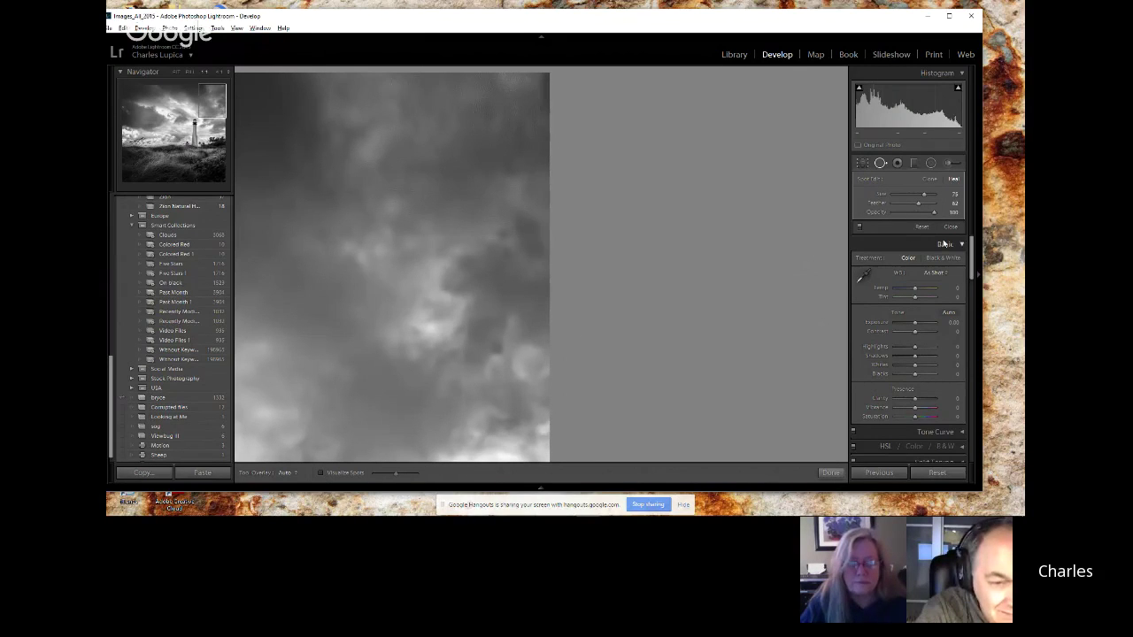
- Roll the edit history back to the first Add Spot Removal entry and close the Spot Removal tool
{"action": "left_click_drag", "start_coordinate": [111, 389], "coordinate": [107, 259]}
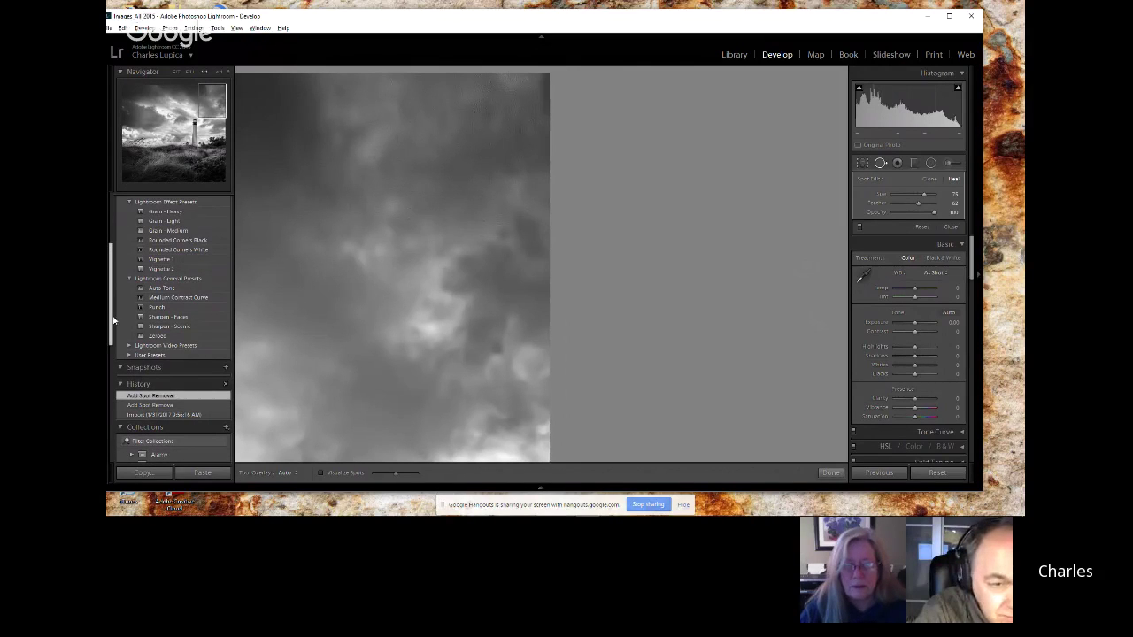
{"action": "left_click", "coordinate": [133, 405]}
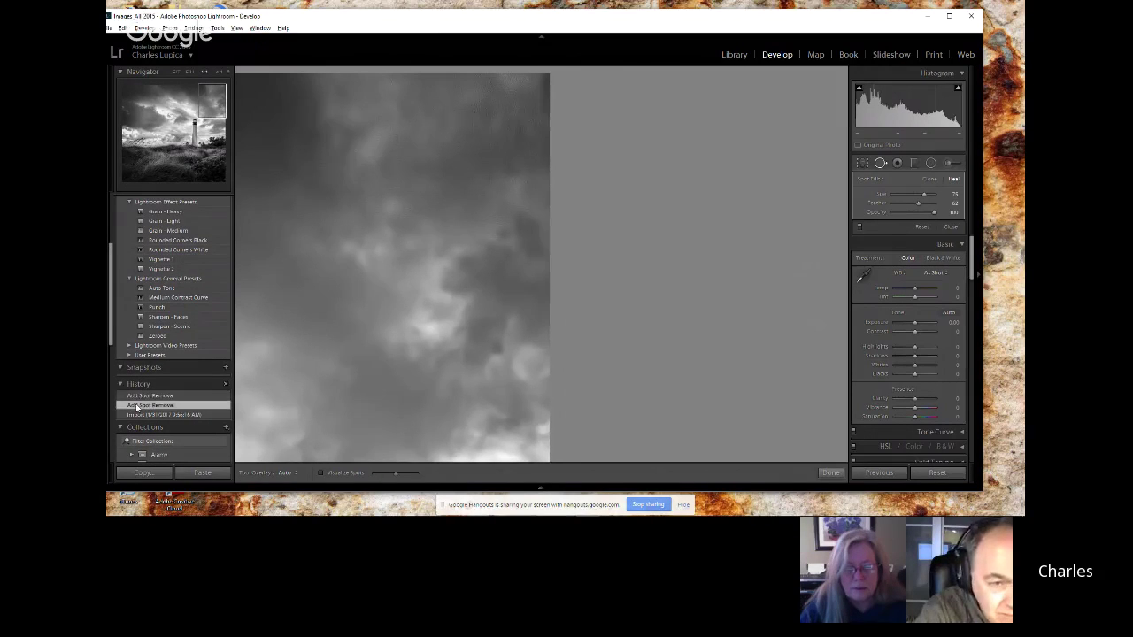
{"action": "left_click", "coordinate": [951, 226]}
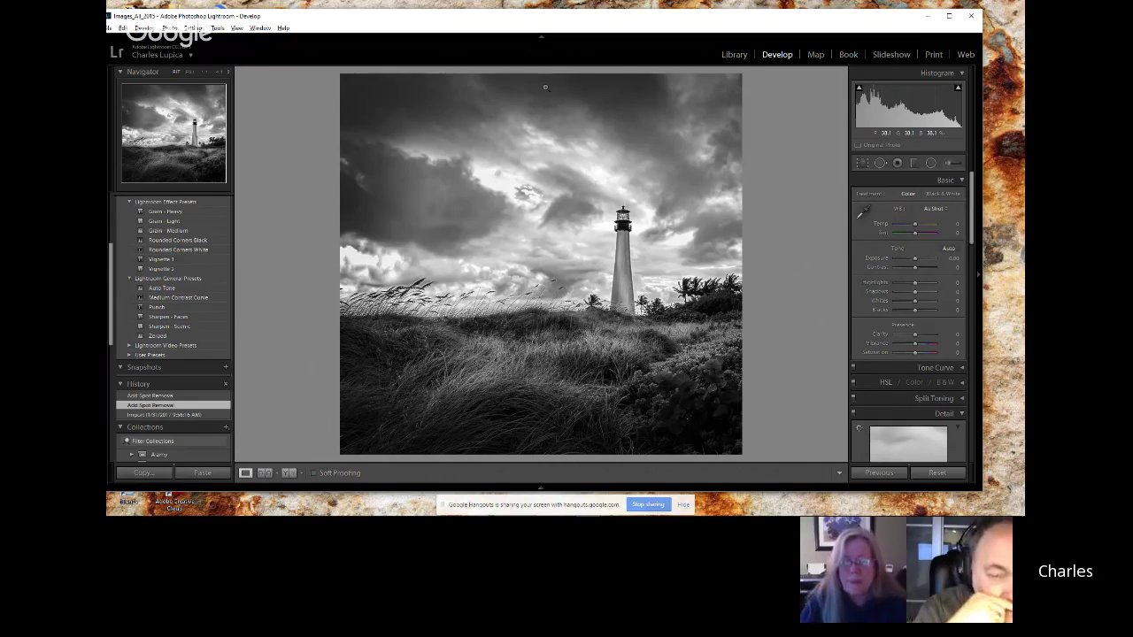
- Try a slightly tighter crop of the lighthouse photo at its original aspect ratio, trimming the left side, top and bottom edges
{"action": "left_click", "coordinate": [503, 175]}
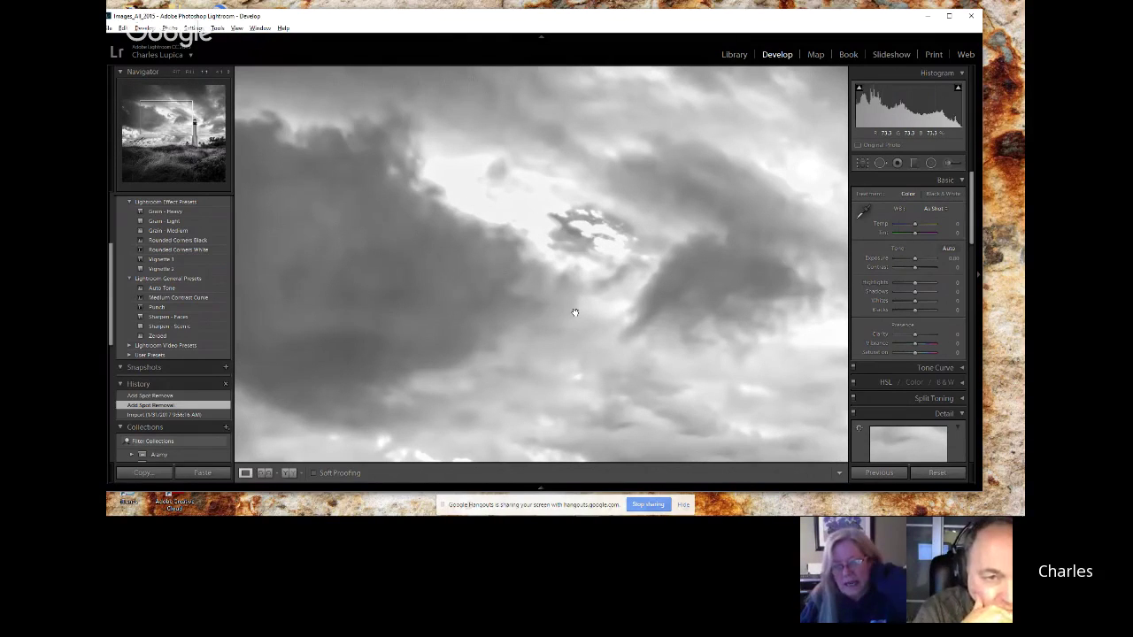
{"action": "left_click", "coordinate": [591, 313]}
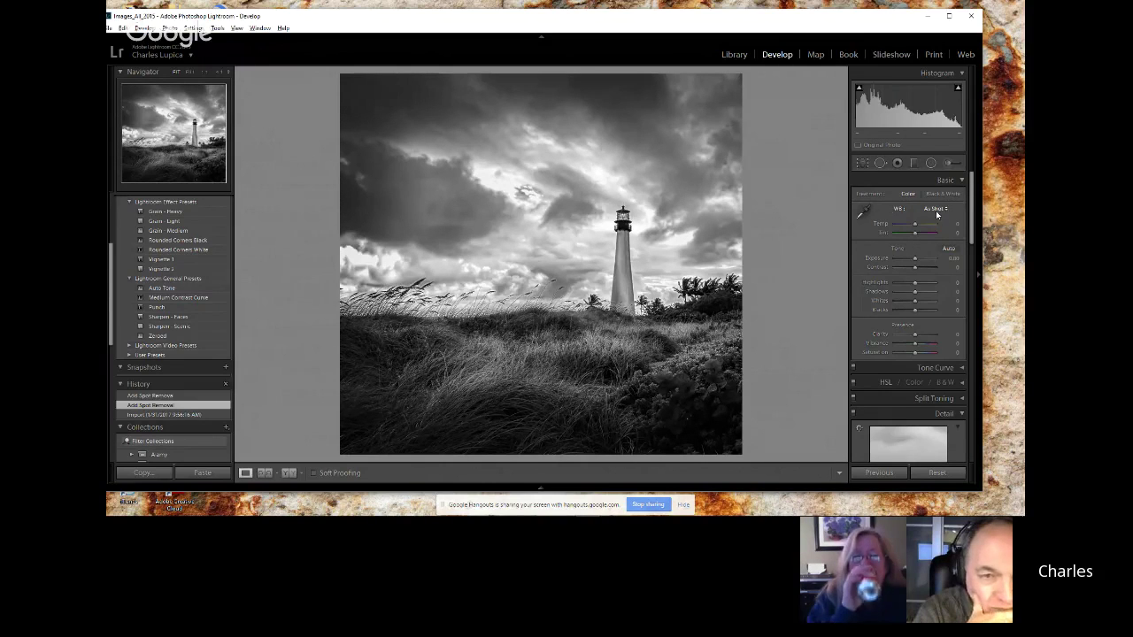
{"action": "left_click", "coordinate": [863, 163]}
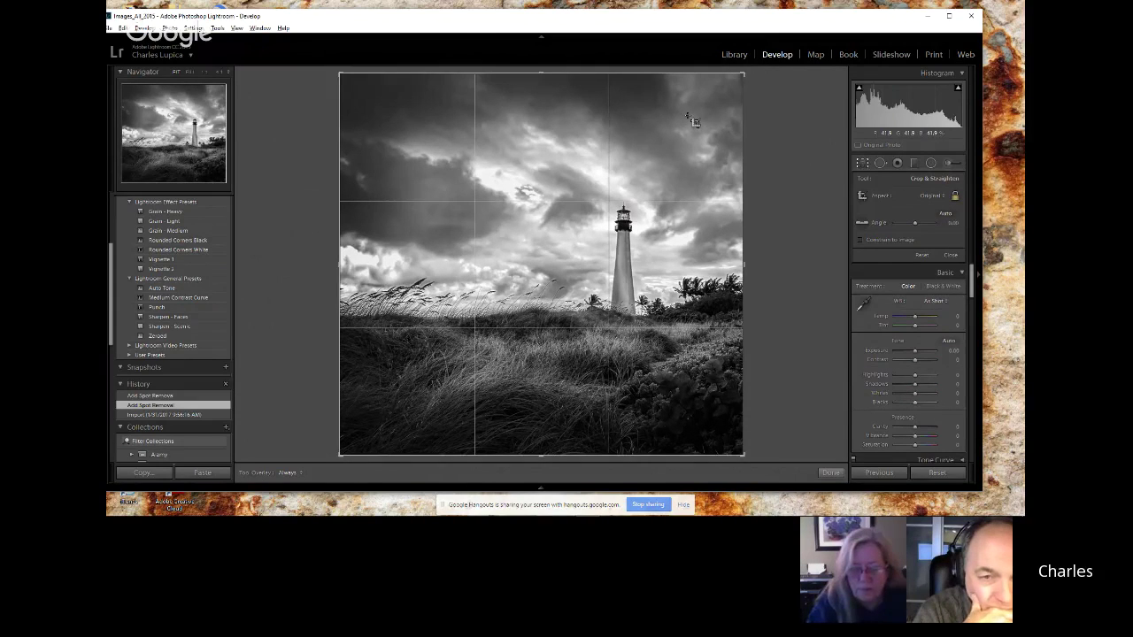
{"action": "left_click_drag", "start_coordinate": [339, 73], "coordinate": [358, 89]}
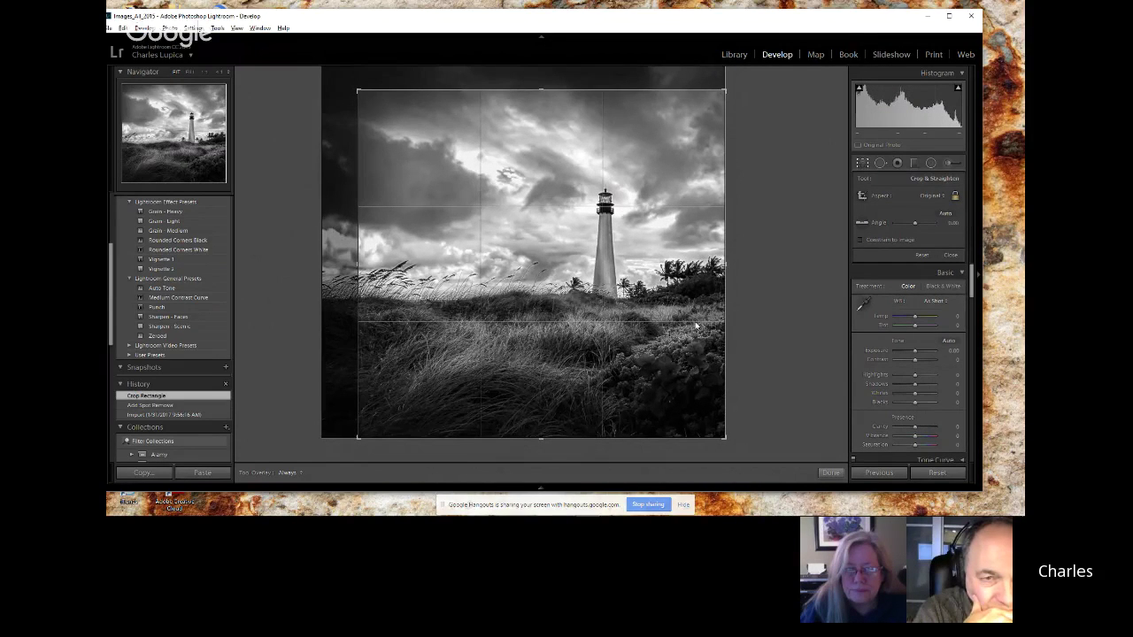
{"action": "left_click_drag", "start_coordinate": [549, 353], "coordinate": [543, 371]}
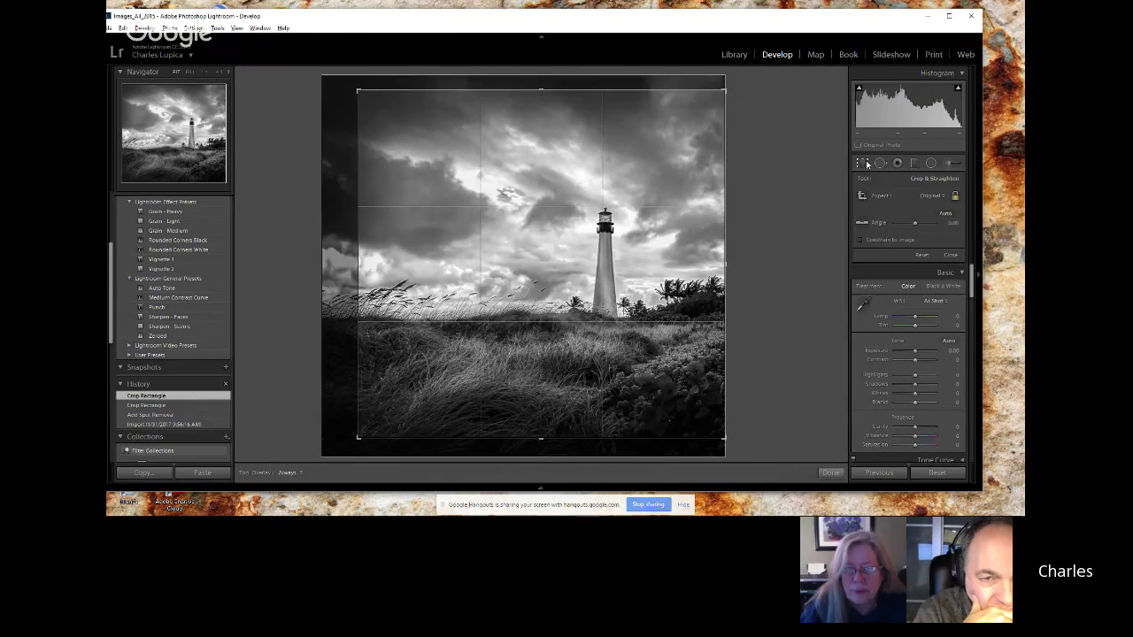
{"action": "left_click", "coordinate": [863, 164]}
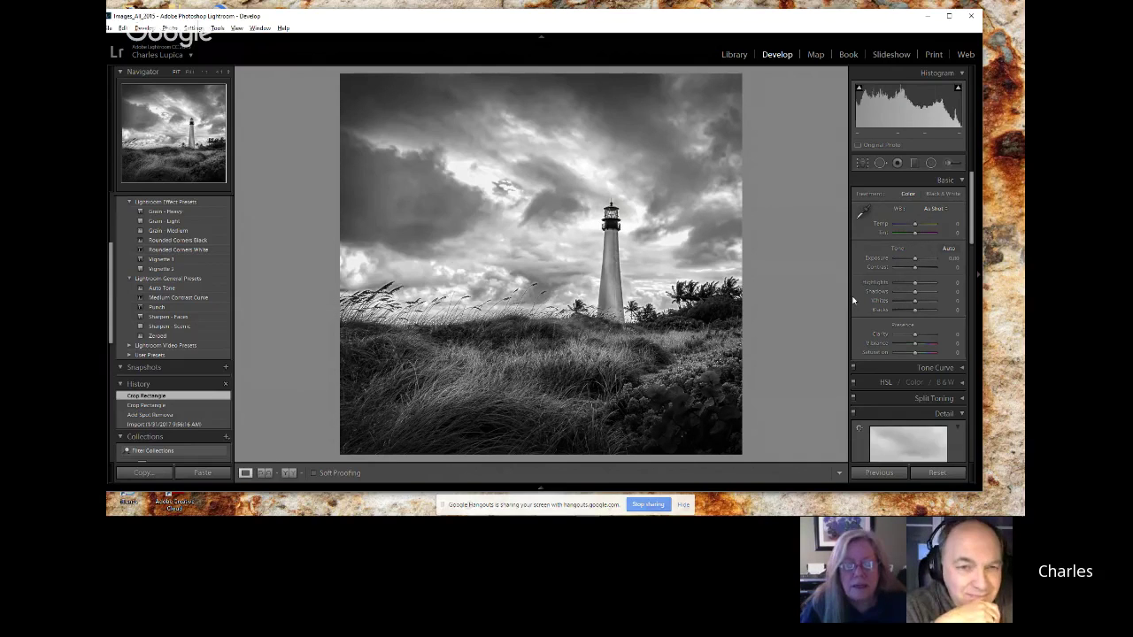
{"action": "left_click", "coordinate": [596, 229]}
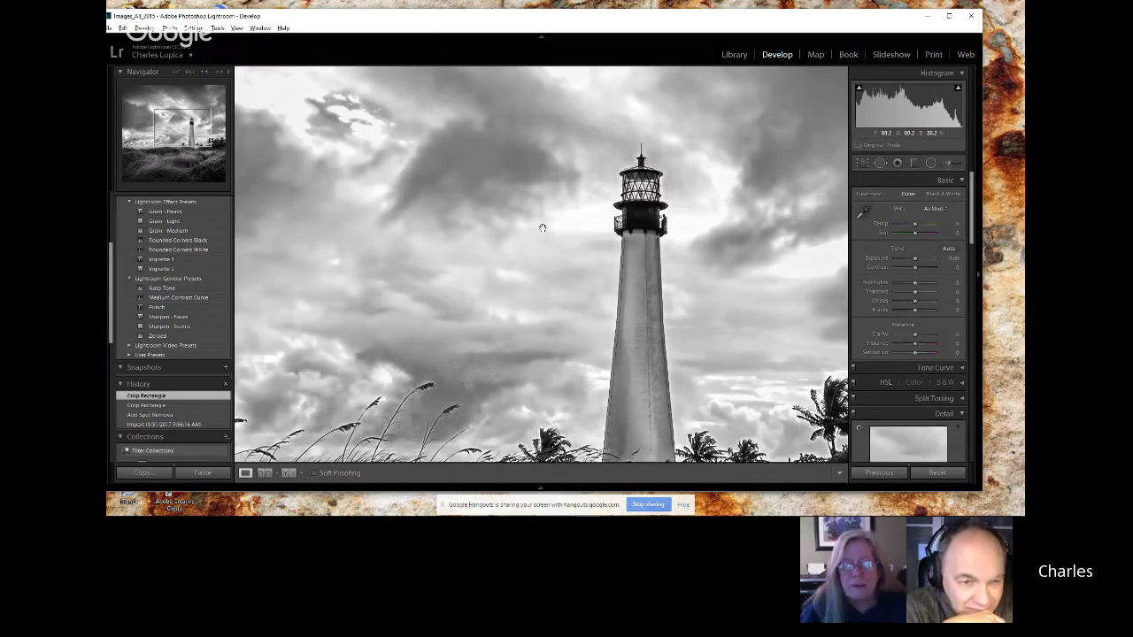
{"action": "left_click", "coordinate": [598, 225]}
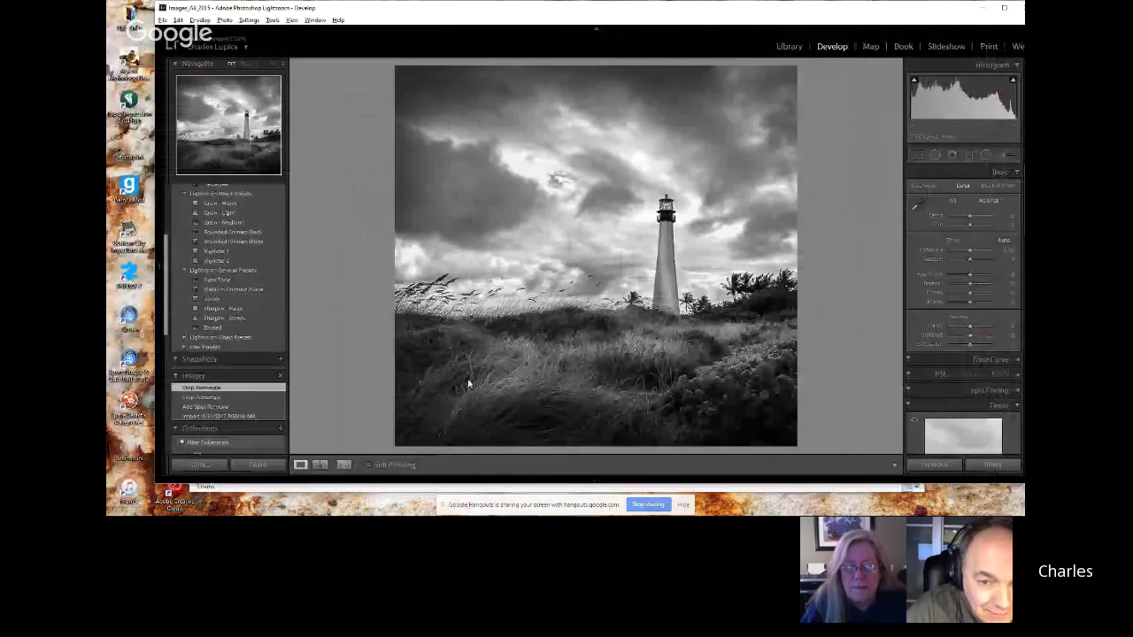
- Hide the screen-sharing notice and switch to the Google Hangouts window showing the shared photo
{"action": "mouse_move", "coordinate": [413, 512]}
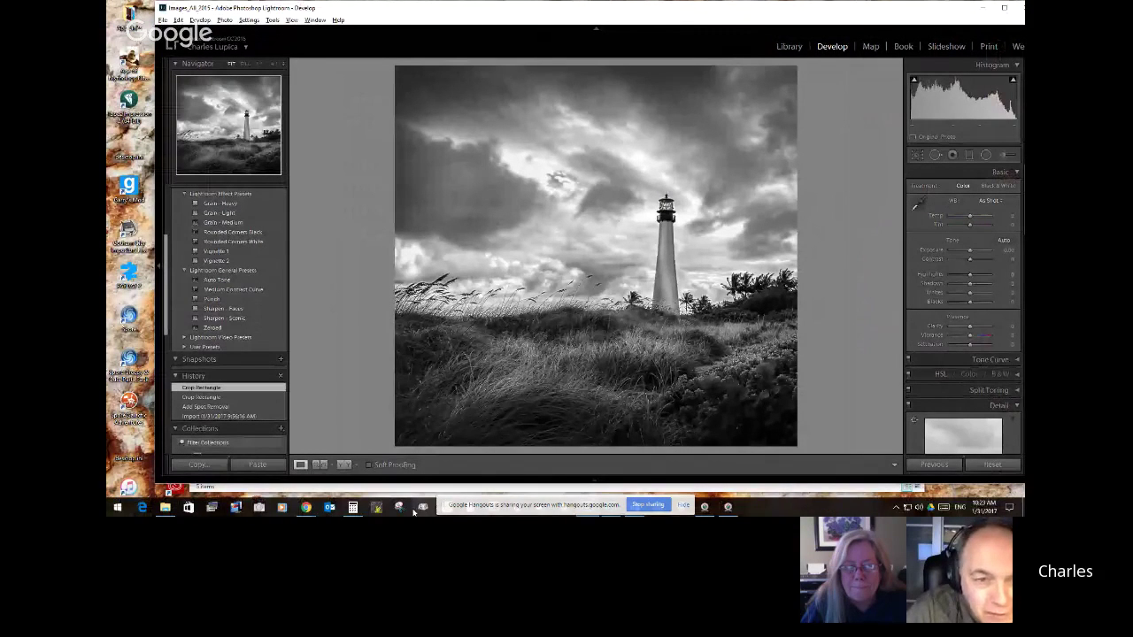
{"action": "left_click", "coordinate": [683, 504]}
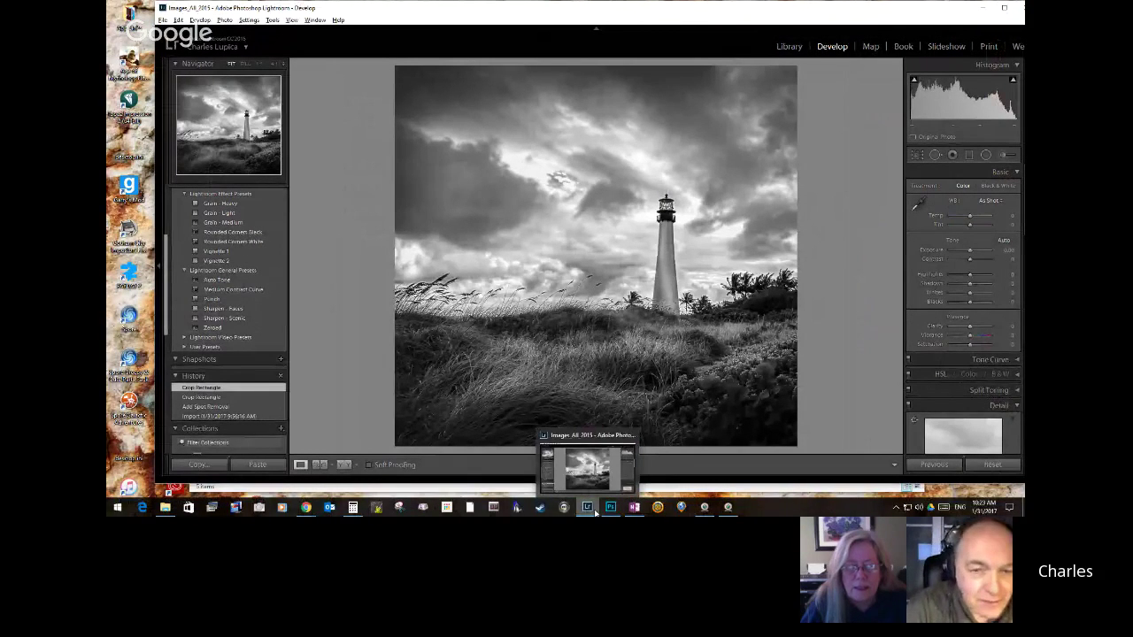
{"action": "mouse_move", "coordinate": [305, 507]}
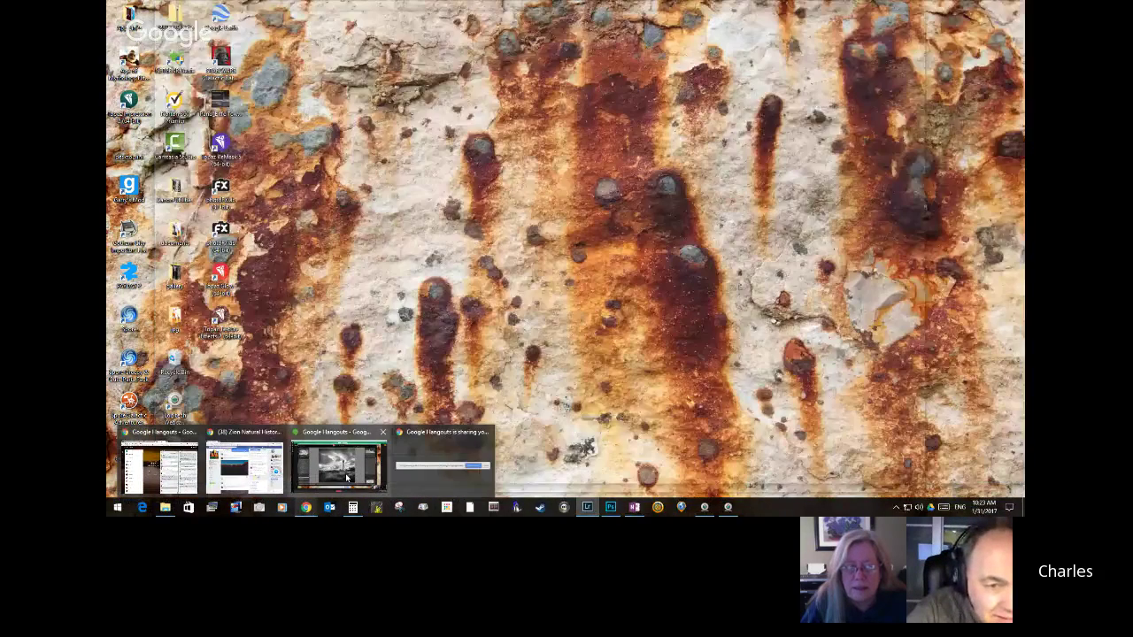
{"action": "left_click", "coordinate": [347, 469]}
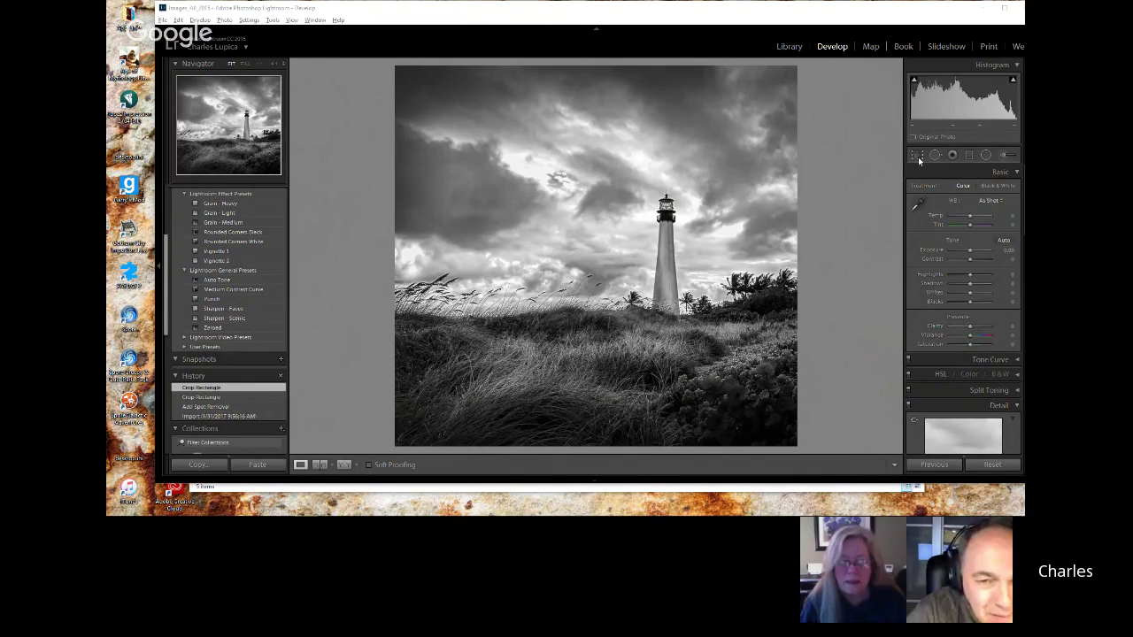
- Revert the lighthouse photo to its uncropped Add Spot Removal state in the edit history
{"action": "left_click", "coordinate": [222, 407]}
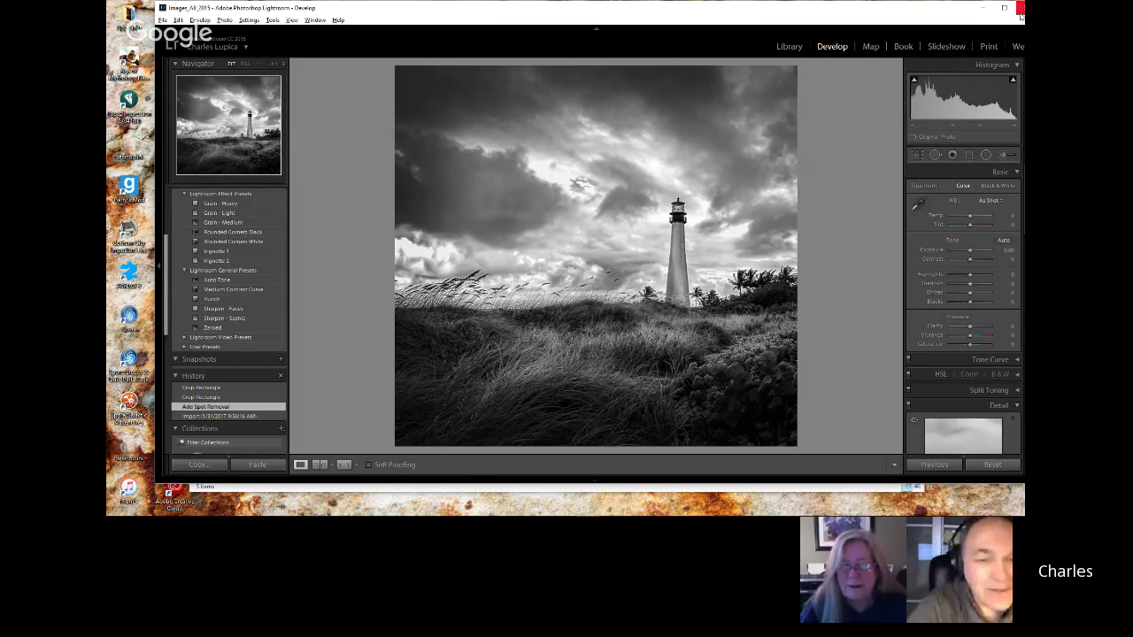
- Open the snowy forest road photo from the Library grid in the Develop module
{"action": "left_click", "coordinate": [788, 47]}
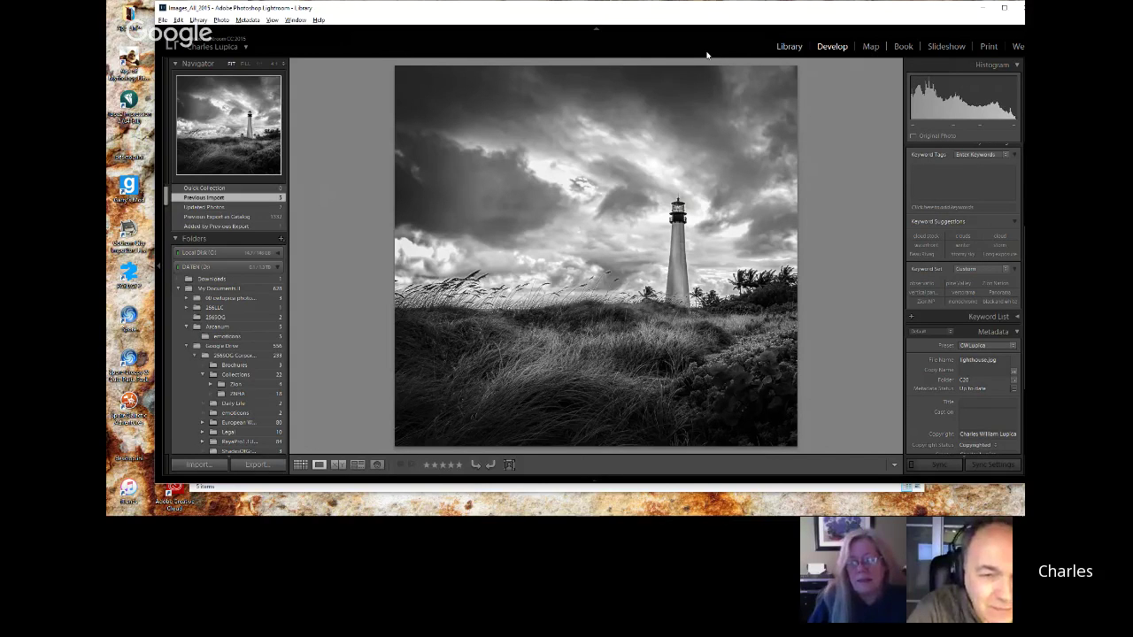
{"action": "left_click", "coordinate": [300, 464]}
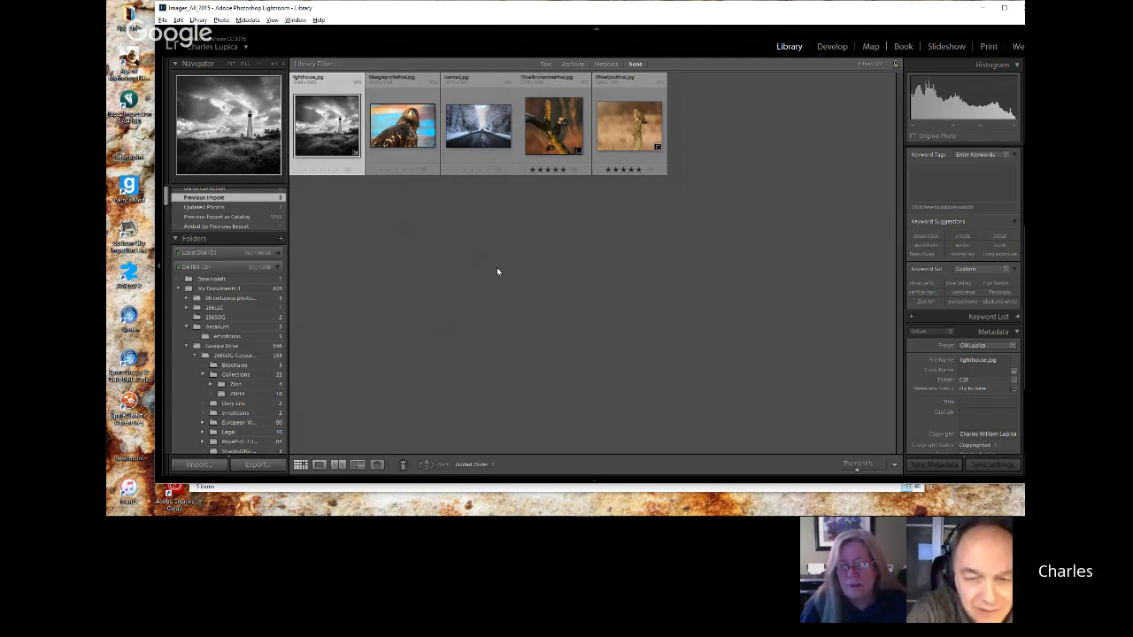
{"action": "left_click", "coordinate": [479, 133]}
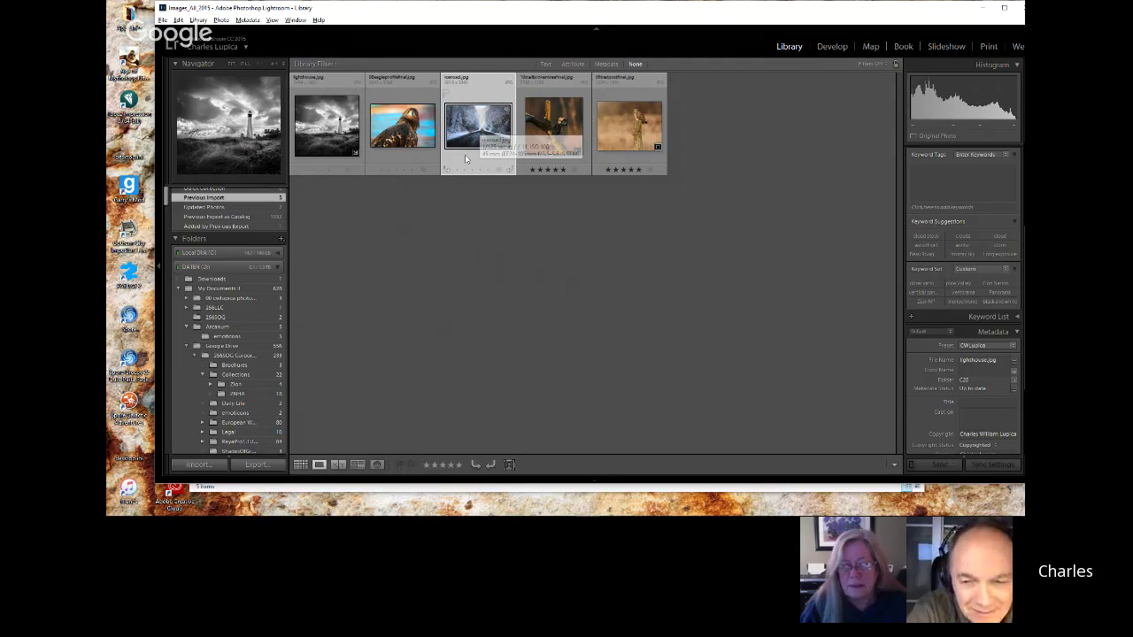
{"action": "double_click", "coordinate": [466, 158]}
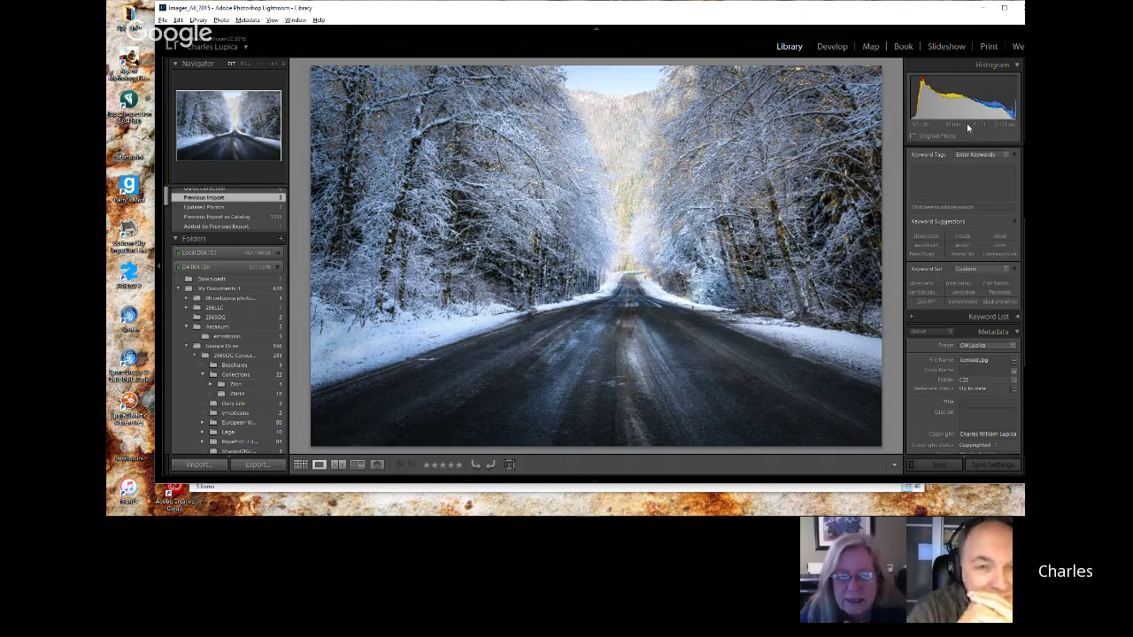
{"action": "left_click", "coordinate": [830, 46]}
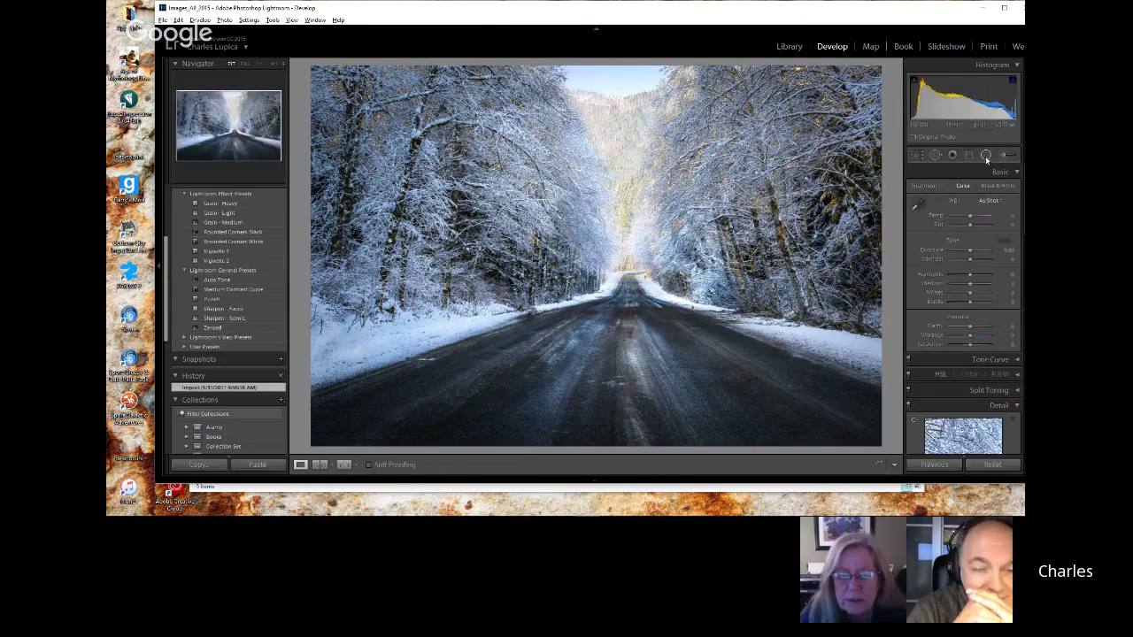
- Try darkening the sky and central tree line with an Adjustment Brush by lowering Highlights and Exposure, and reset both to 0
{"action": "left_click", "coordinate": [1007, 158]}
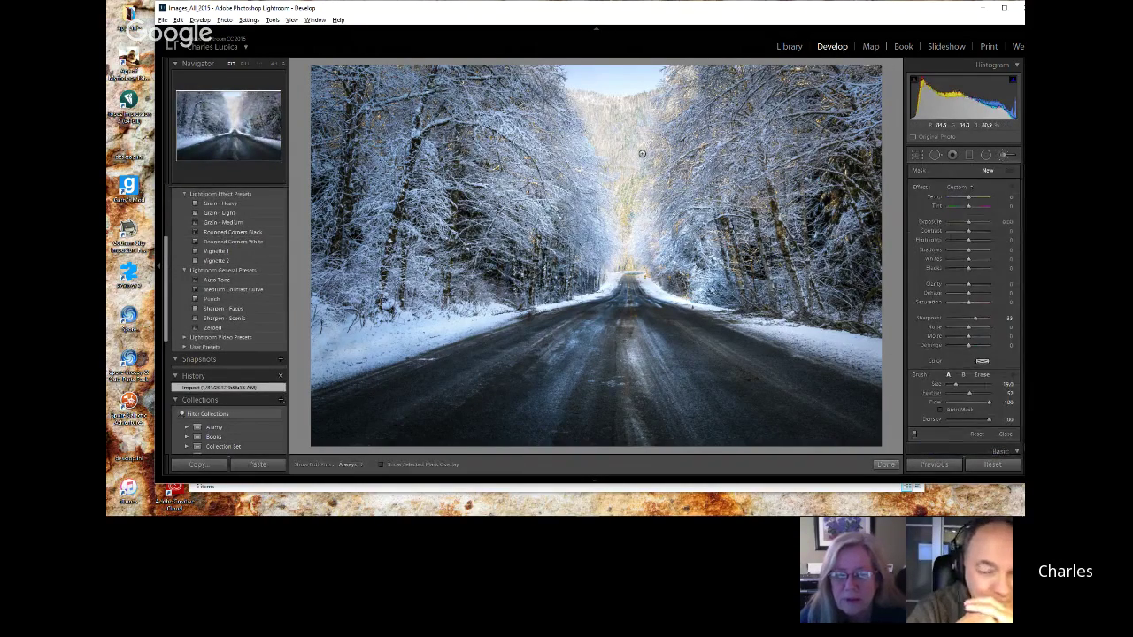
{"action": "key", "text": "h"}
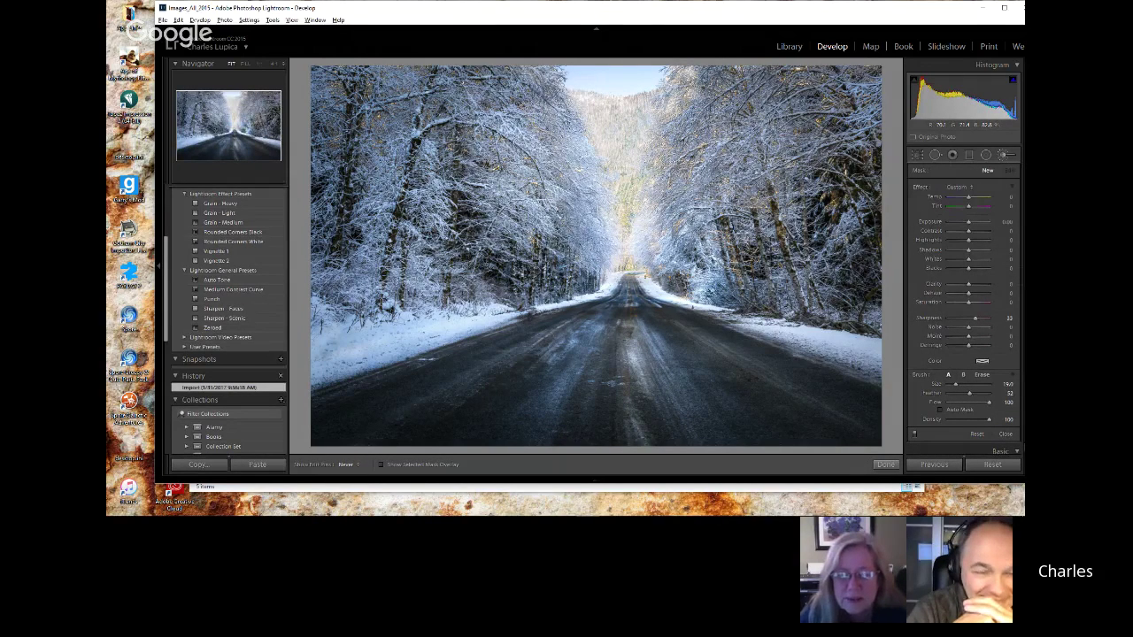
{"action": "left_click", "coordinate": [747, 379]}
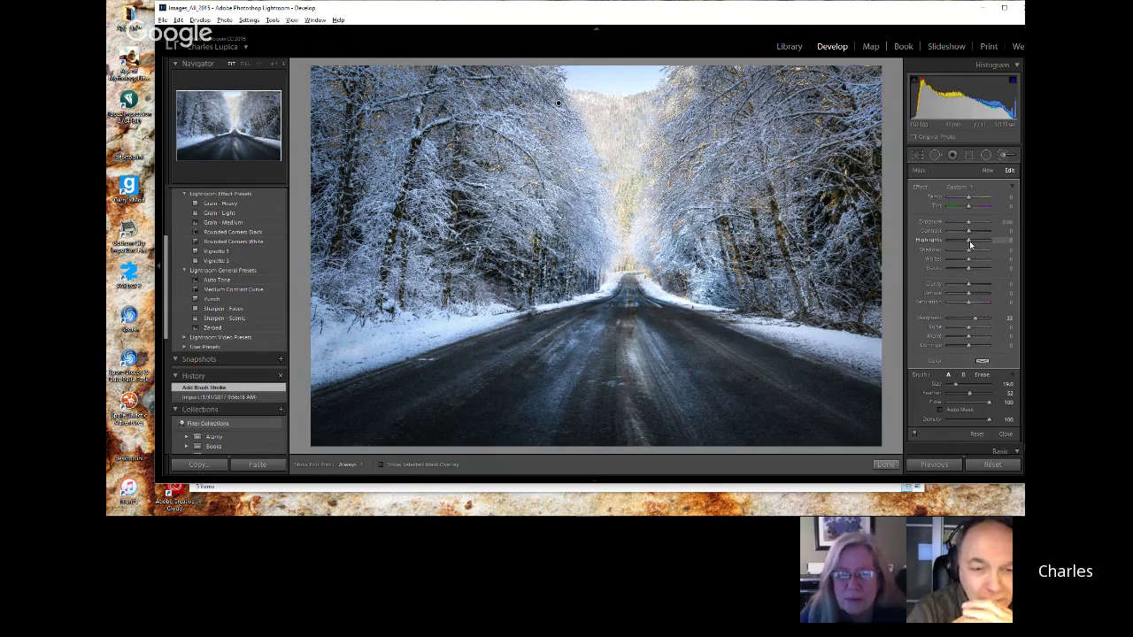
{"action": "mouse_move", "coordinate": [969, 239]}
{"action": "left_mouse_down"}
{"action": "mouse_move", "coordinate": [945, 242]}
{"action": "mouse_move", "coordinate": [963, 242]}
{"action": "mouse_move", "coordinate": [965, 227]}
{"action": "left_mouse_up"}
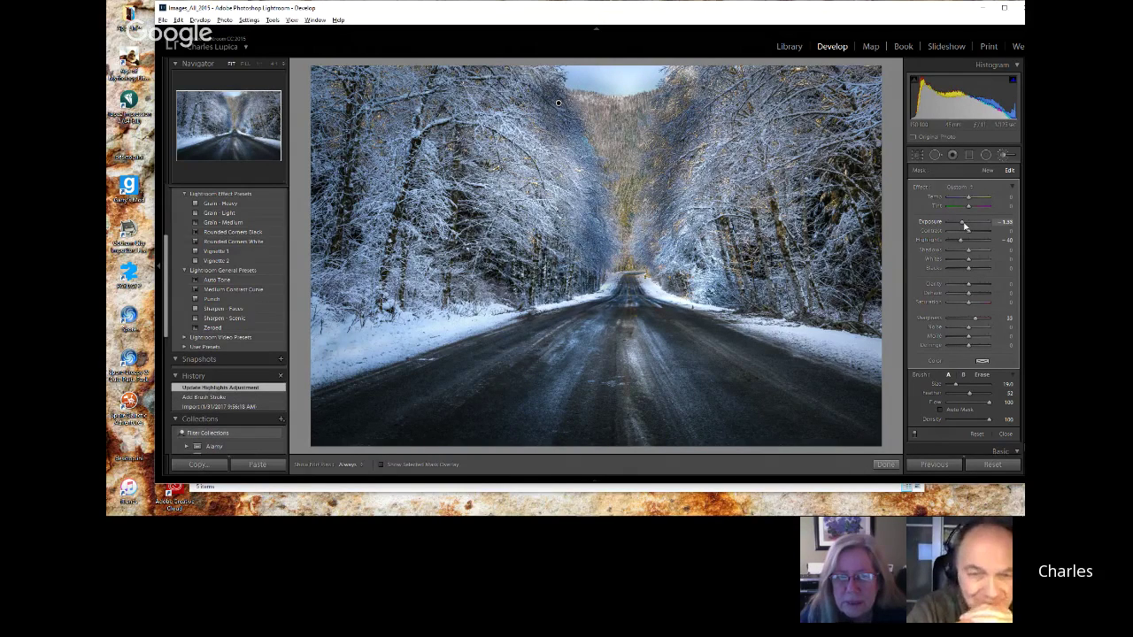
{"action": "left_click_drag", "start_coordinate": [965, 226], "coordinate": [970, 227]}
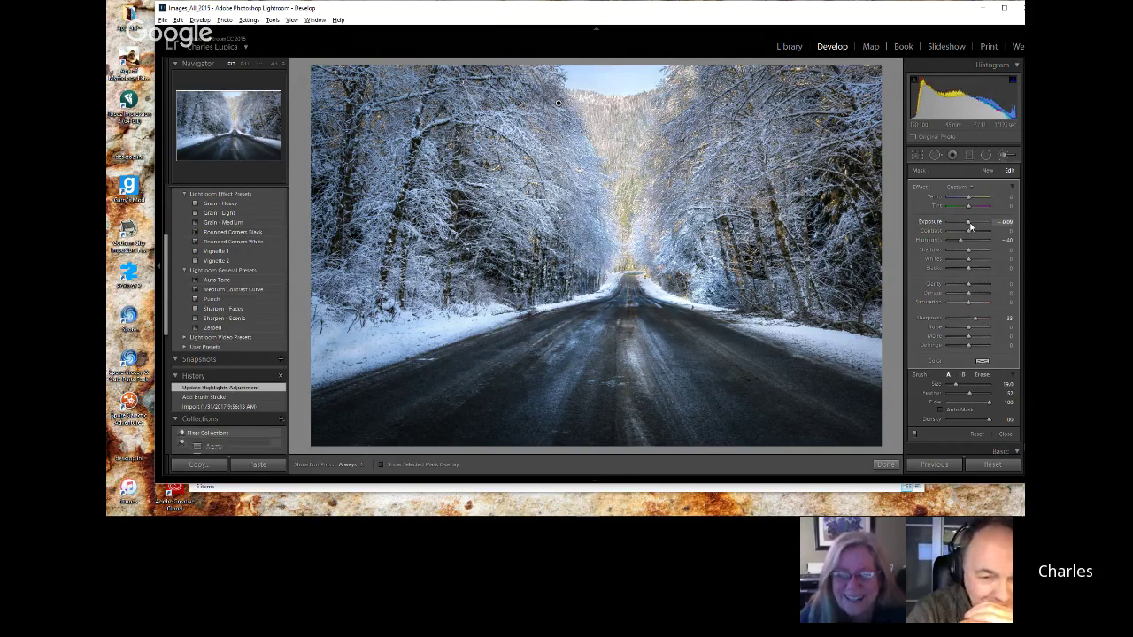
{"action": "double_click", "coordinate": [929, 221]}
{"action": "double_click", "coordinate": [932, 239]}
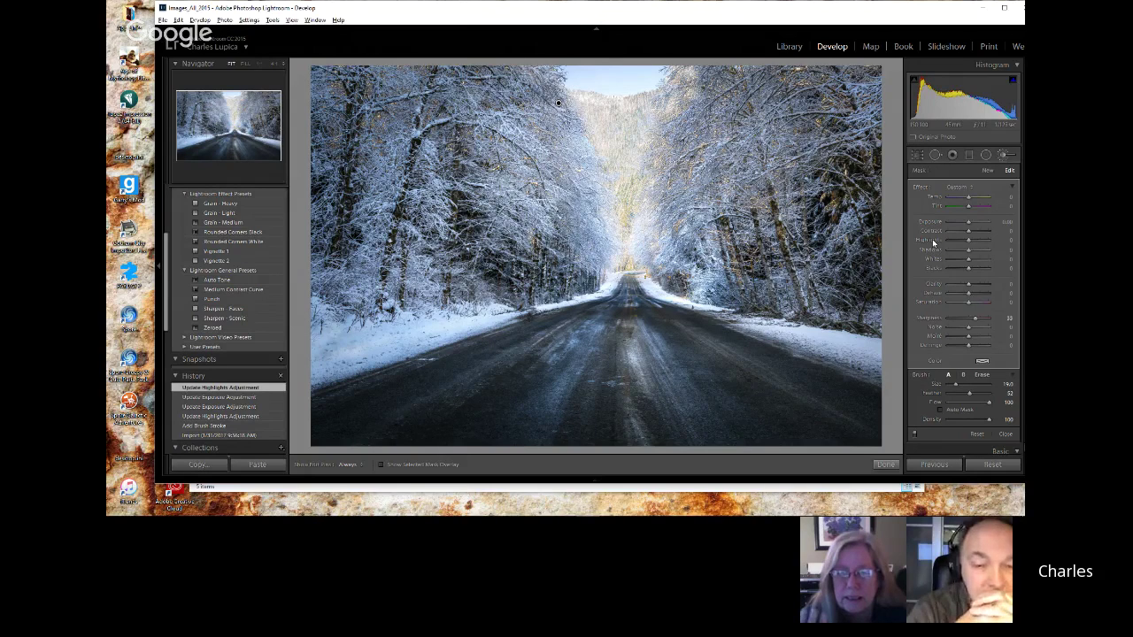
- Add a level Graduated Filter over the upper half of the photo, extend its lower edge onto the road and set Exposure to -1.34
{"action": "left_click", "coordinate": [969, 156]}
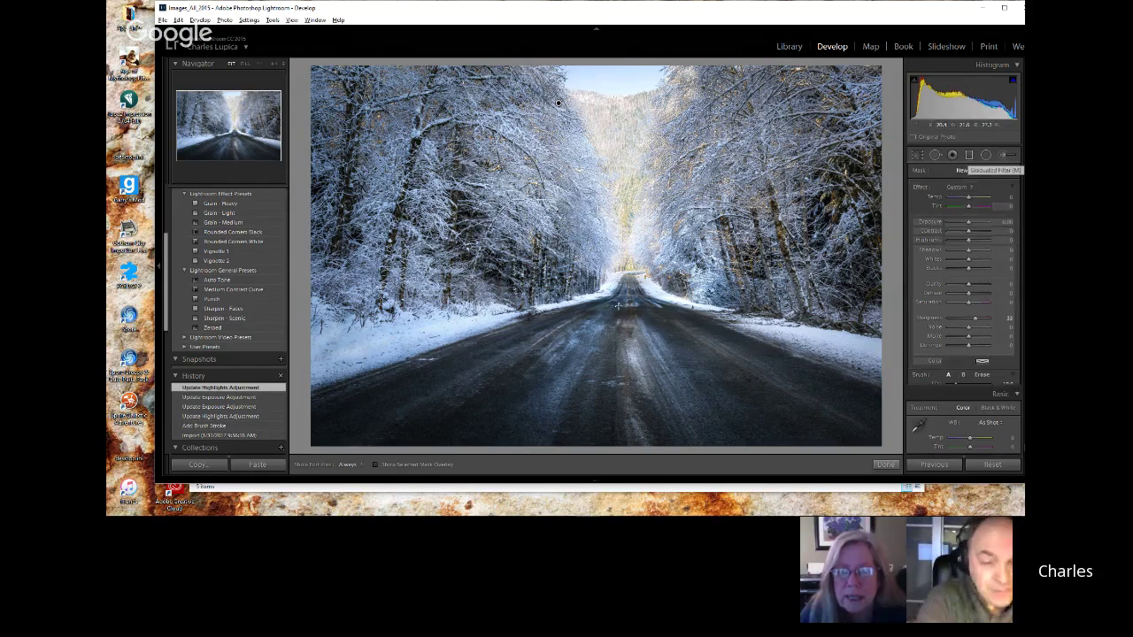
{"action": "left_click_drag", "start_coordinate": [617, 307], "coordinate": [618, 207]}
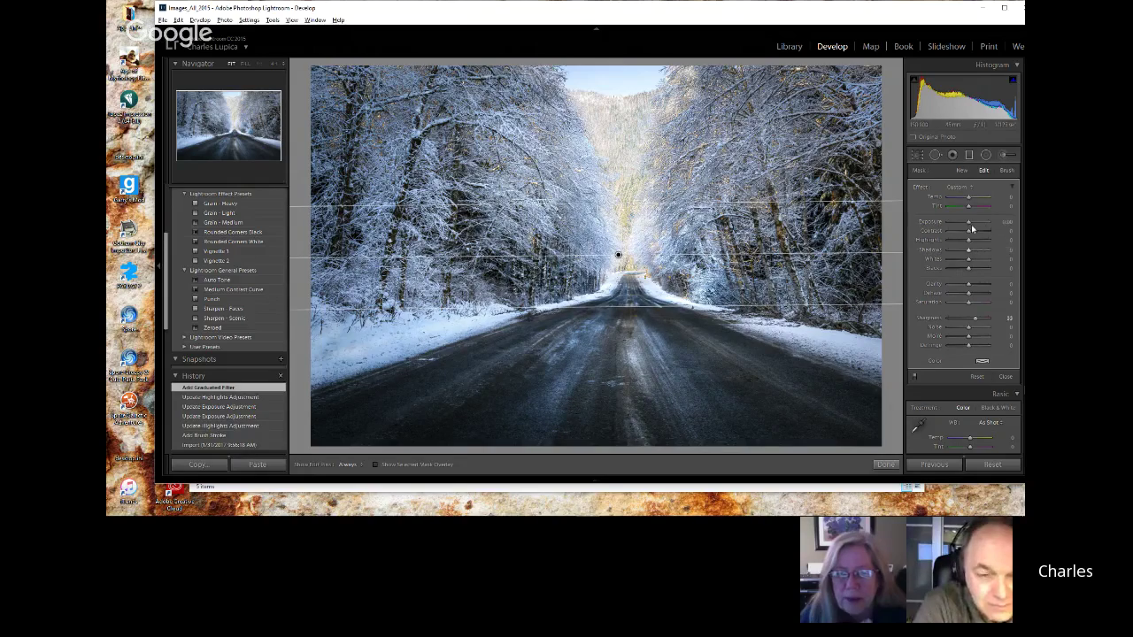
{"action": "left_click_drag", "start_coordinate": [970, 222], "coordinate": [967, 226]}
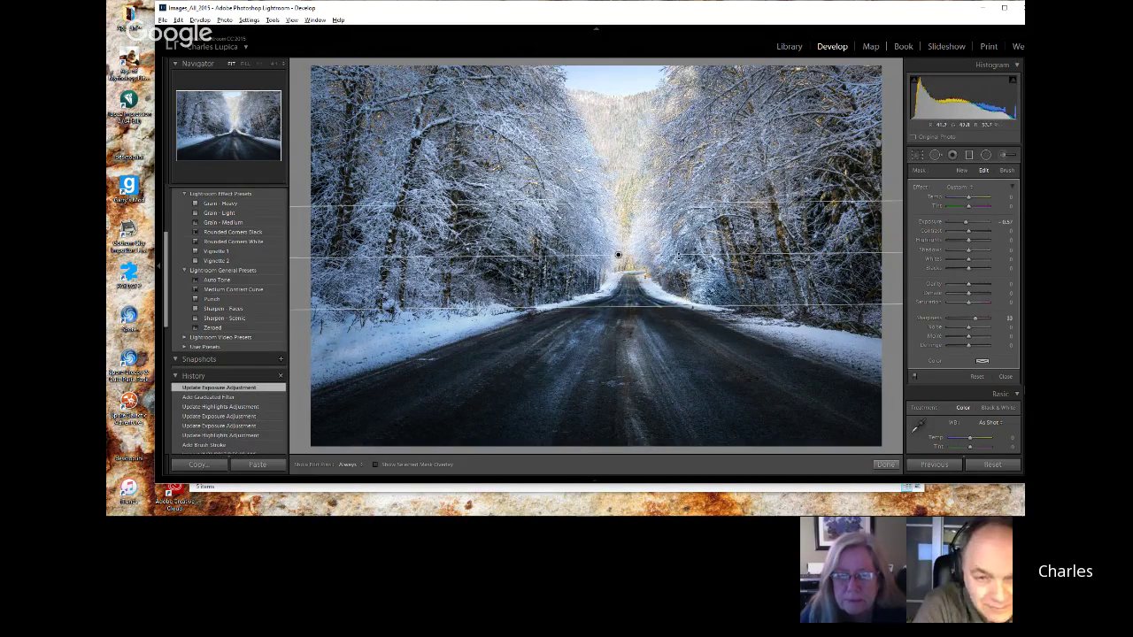
{"action": "left_click_drag", "start_coordinate": [676, 256], "coordinate": [530, 255]}
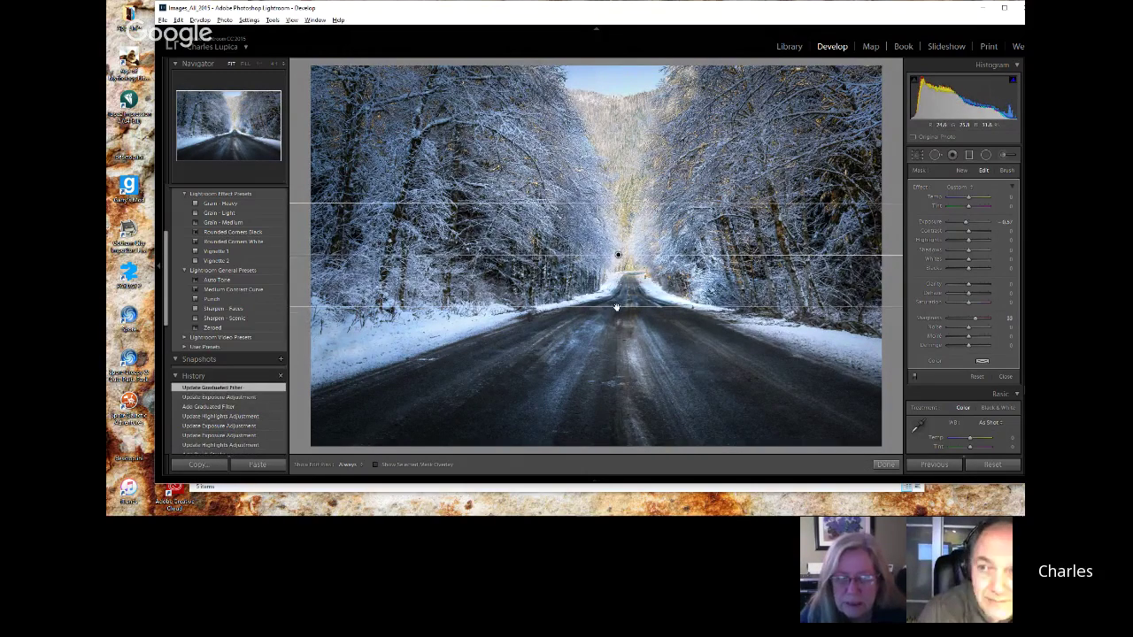
{"action": "left_click_drag", "start_coordinate": [619, 307], "coordinate": [617, 325]}
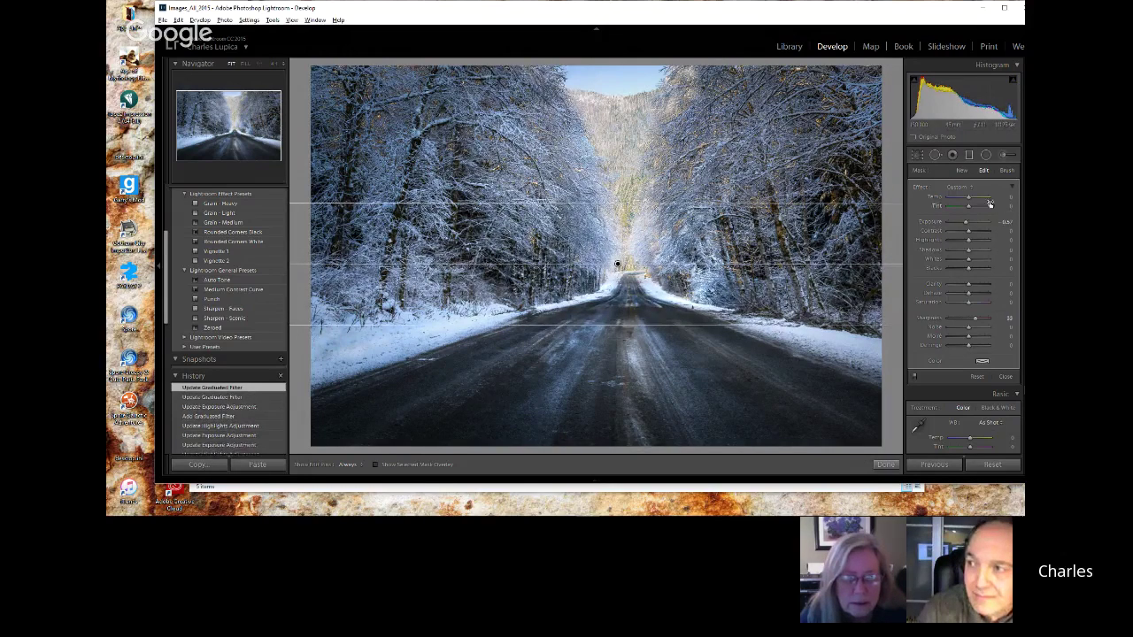
{"action": "left_click_drag", "start_coordinate": [965, 224], "coordinate": [962, 223]}
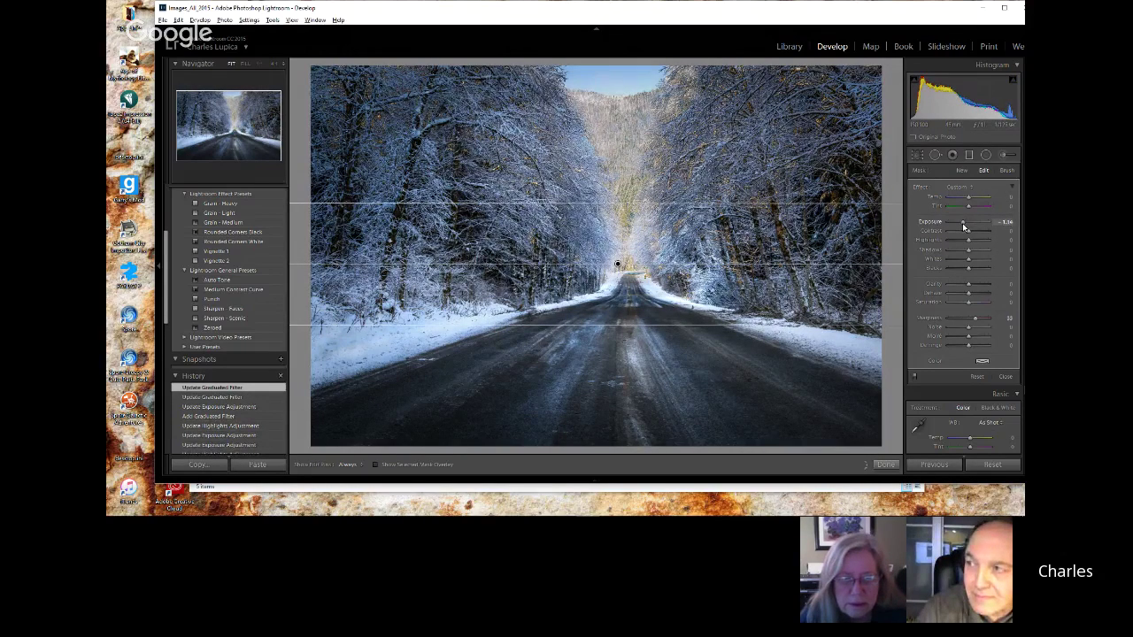
- Move the graduated filter's centre down to the road's vanishing point and narrow its transition zone
{"action": "mouse_move", "coordinate": [618, 263]}
{"action": "left_mouse_down"}
{"action": "mouse_move", "coordinate": [616, 298]}
{"action": "mouse_move", "coordinate": [616, 280]}
{"action": "left_mouse_up"}
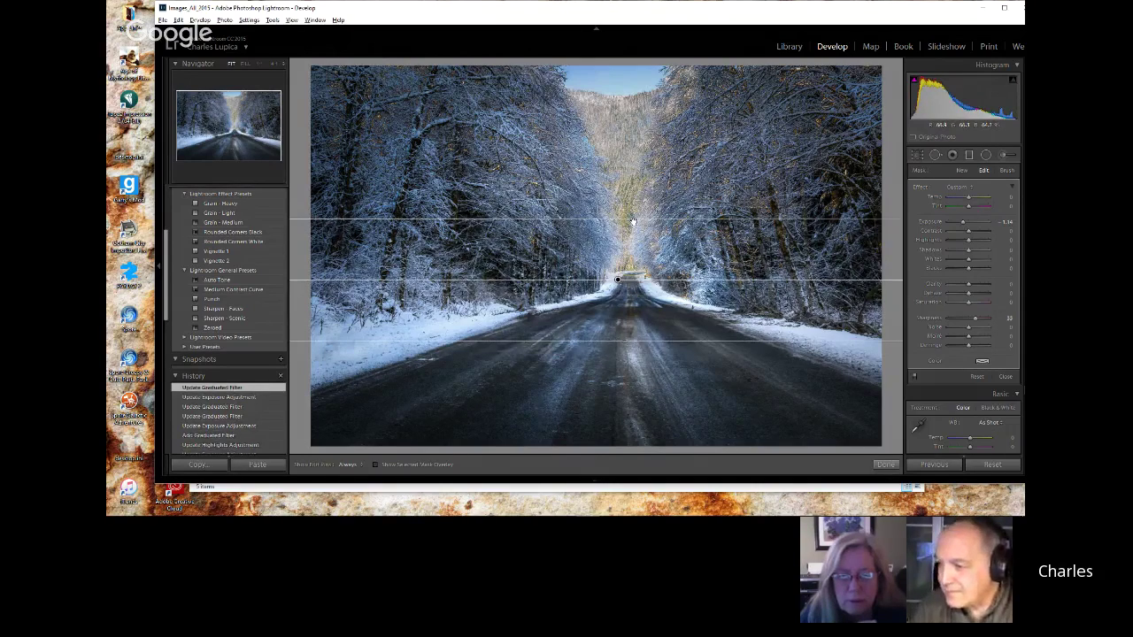
{"action": "left_click_drag", "start_coordinate": [632, 220], "coordinate": [624, 281]}
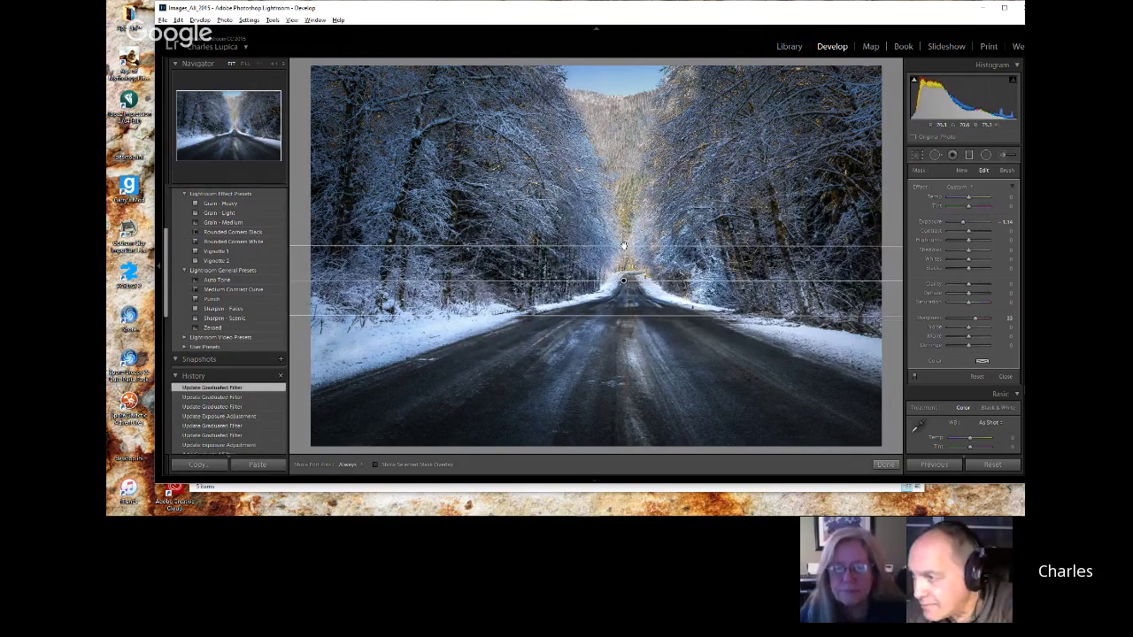
{"action": "left_click_drag", "start_coordinate": [624, 246], "coordinate": [626, 239]}
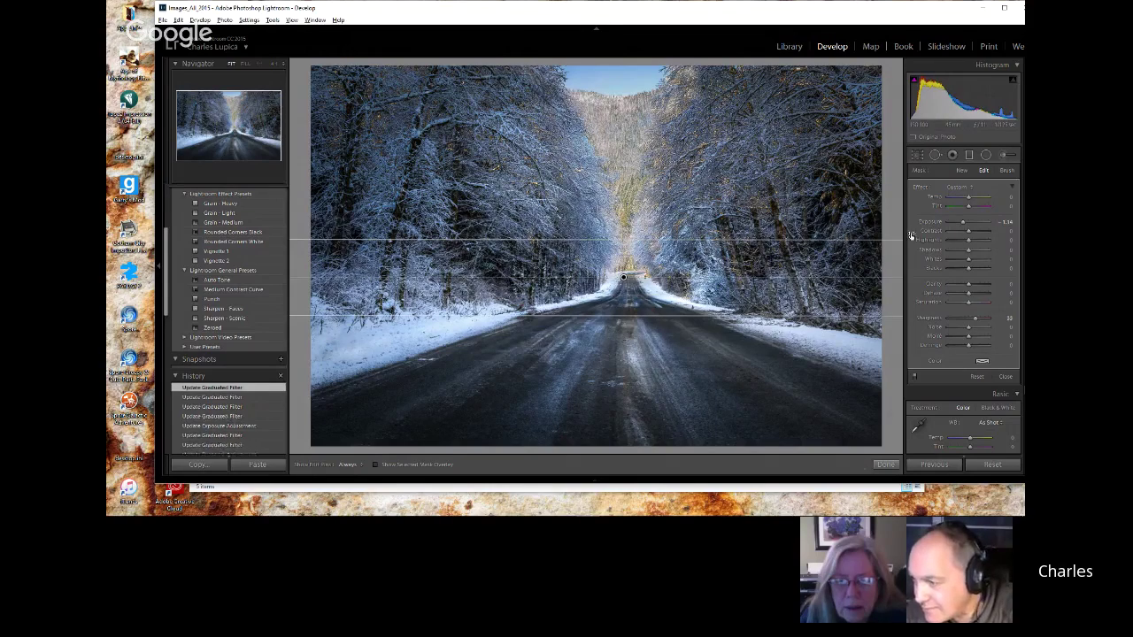
- Lower the graduated filter's Shadows to about -60, reduce its Contrast, and close the filter
{"action": "left_click_drag", "start_coordinate": [969, 250], "coordinate": [963, 226]}
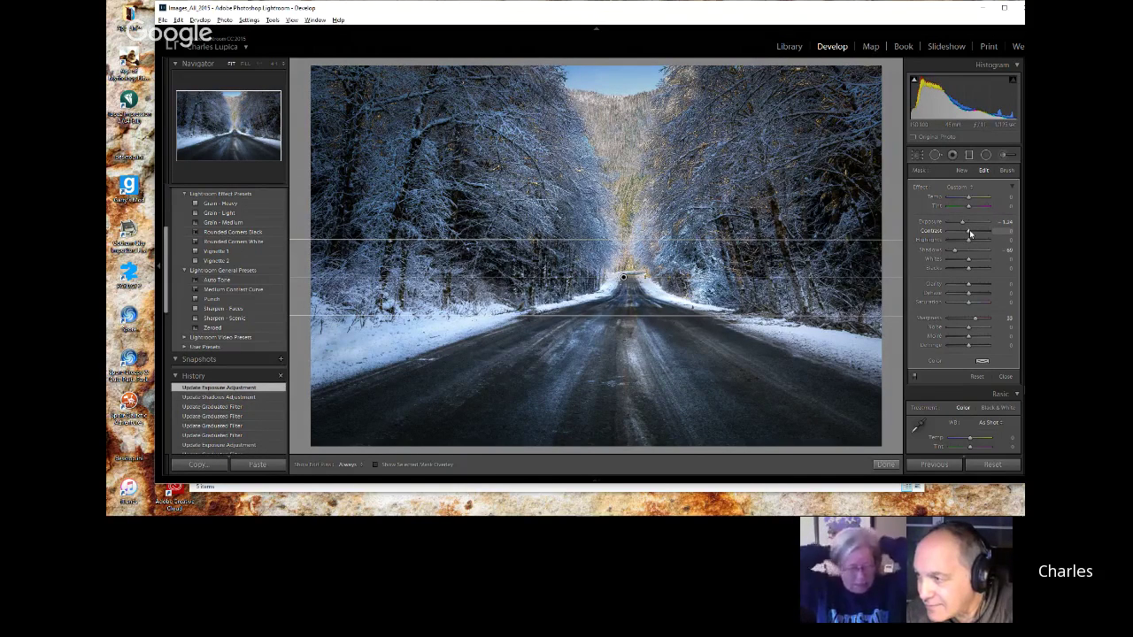
{"action": "left_click_drag", "start_coordinate": [971, 234], "coordinate": [958, 232]}
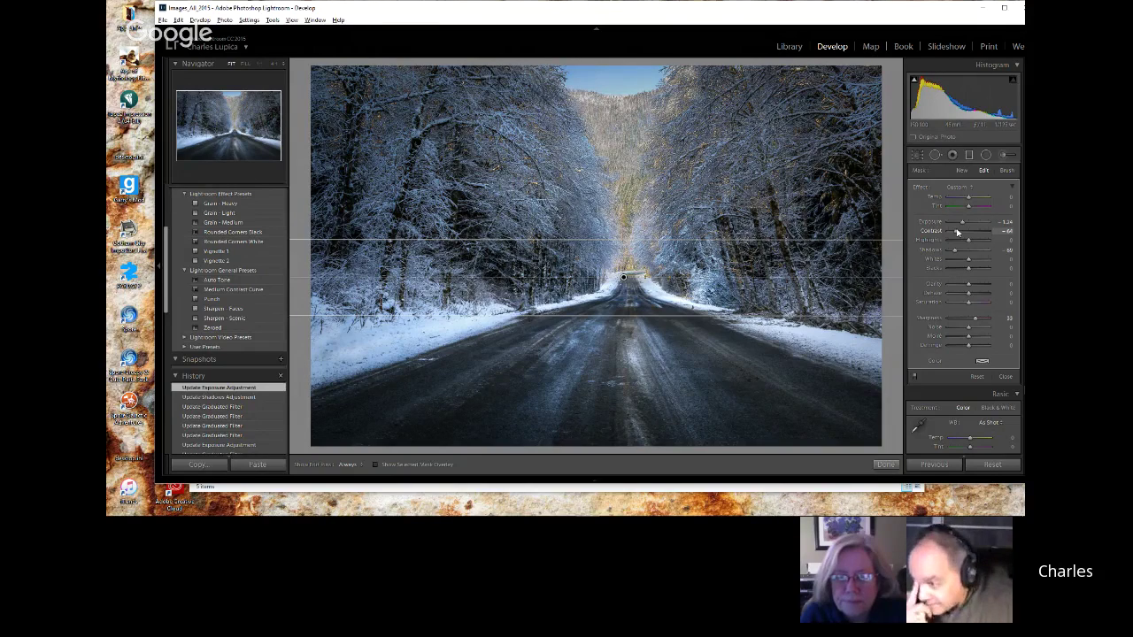
{"action": "left_click", "coordinate": [1007, 379]}
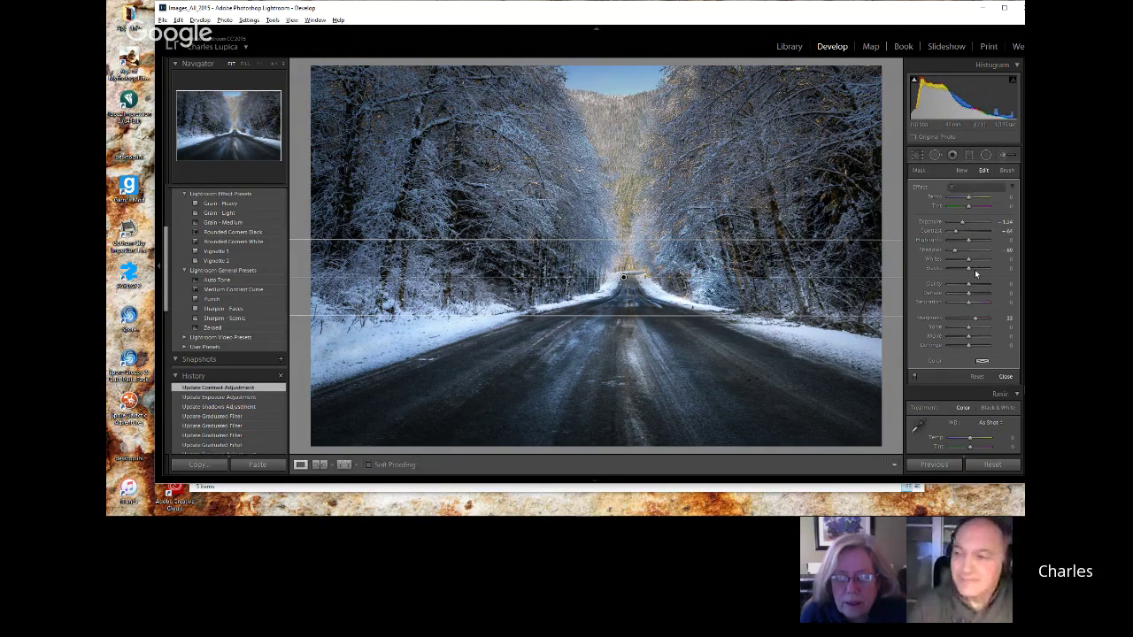
- Brush a new adjustment mask onto the road at size 20, with Sharpness 0 and Exposure 0.48
{"action": "left_click", "coordinate": [1006, 155]}
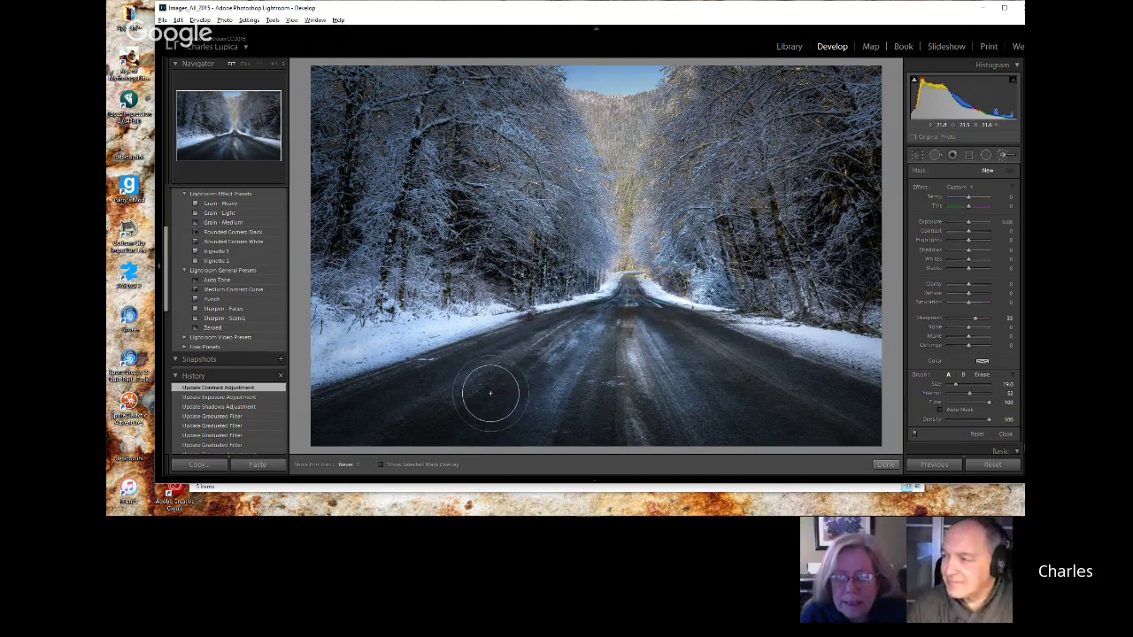
{"action": "scroll", "coordinate": [682, 346], "scroll_direction": "up", "scroll_amount": 1}
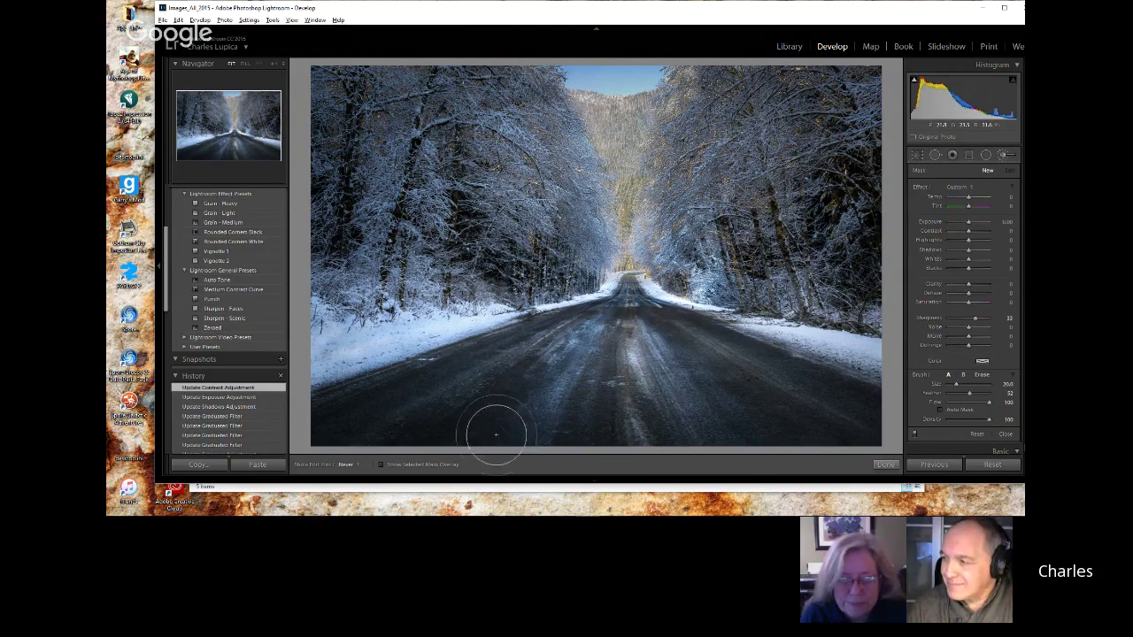
{"action": "left_click_drag", "start_coordinate": [496, 434], "coordinate": [524, 426]}
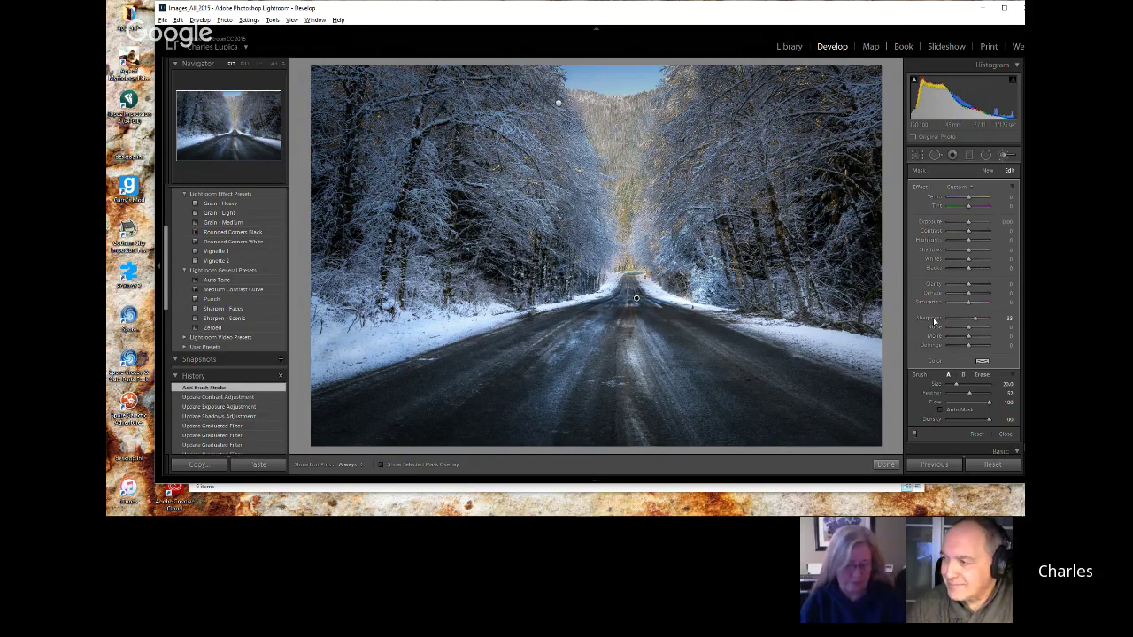
{"action": "left_click_drag", "start_coordinate": [969, 221], "coordinate": [971, 221]}
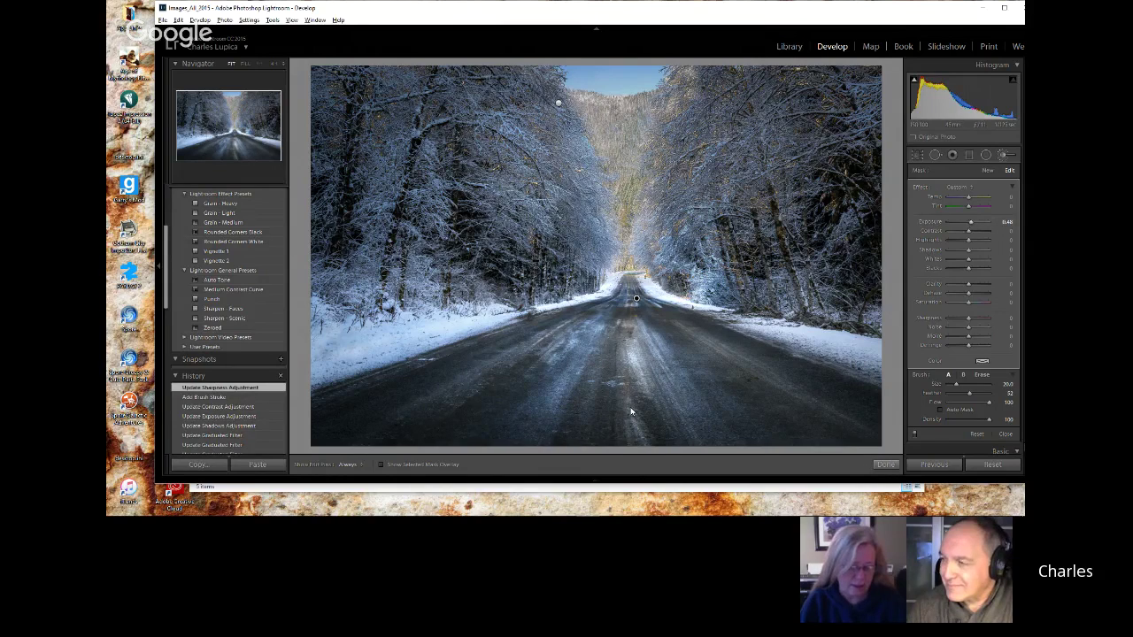
- Paint more strokes of the same brush adjustment across the road surface to extend the brightened area
{"action": "mouse_move", "coordinate": [465, 413]}
{"action": "left_mouse_down"}
{"action": "mouse_move", "coordinate": [549, 356]}
{"action": "mouse_move", "coordinate": [663, 344]}
{"action": "left_mouse_up"}
{"action": "key", "text": "h"}
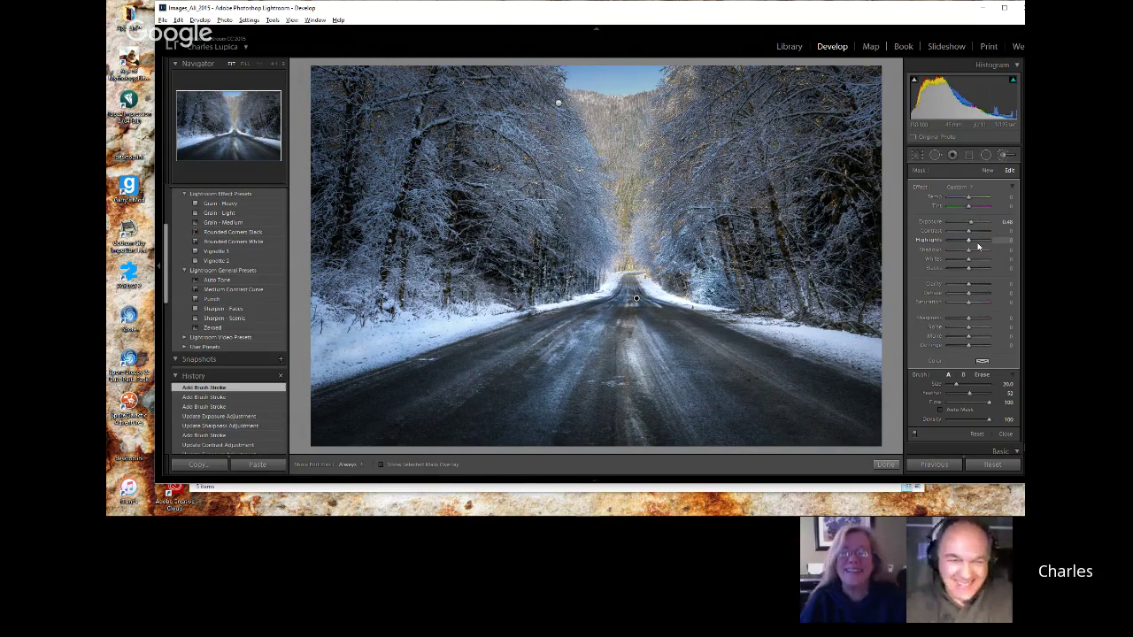
{"action": "key", "text": "h"}
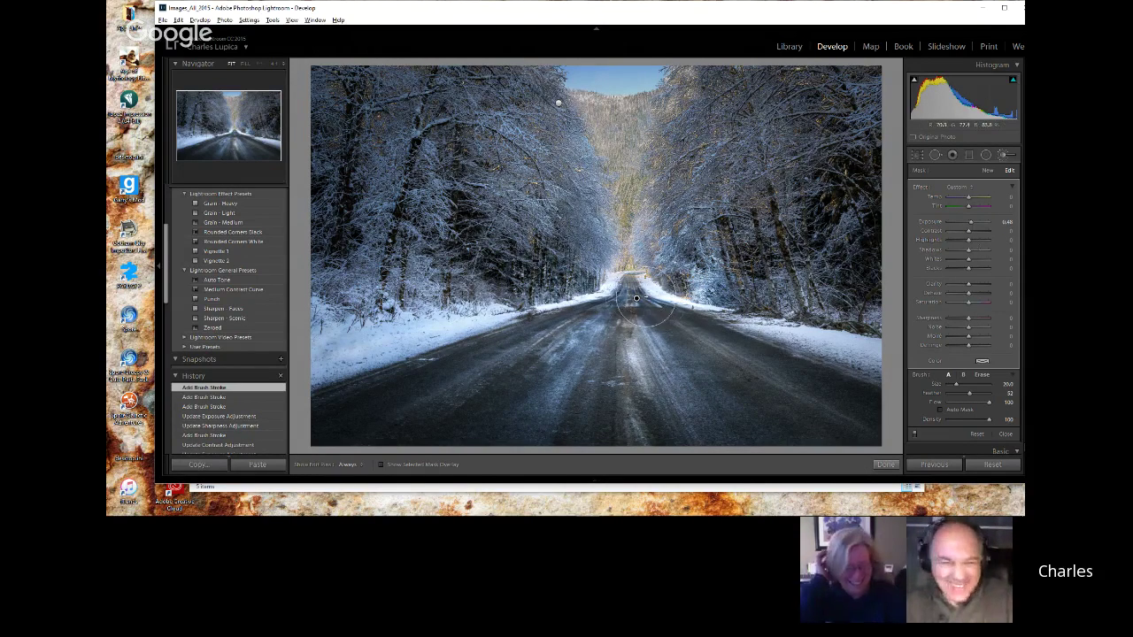
{"action": "left_click", "coordinate": [588, 325]}
{"action": "key", "text": "h"}
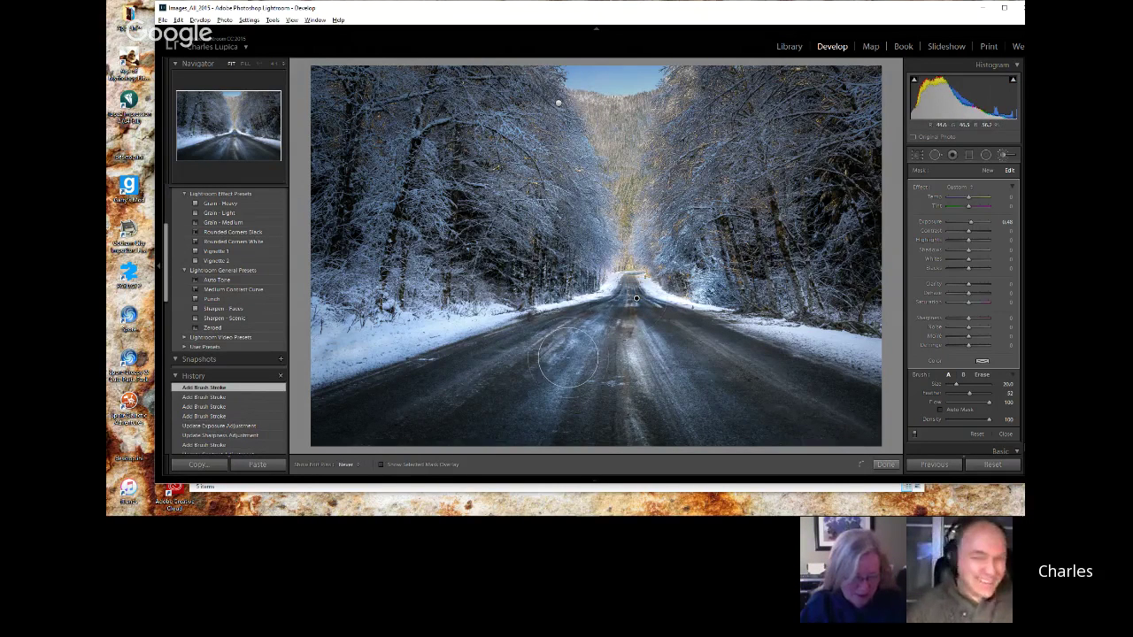
{"action": "mouse_move", "coordinate": [569, 358]}
{"action": "left_mouse_down"}
{"action": "mouse_move", "coordinate": [569, 392]}
{"action": "mouse_move", "coordinate": [620, 371]}
{"action": "left_mouse_up"}
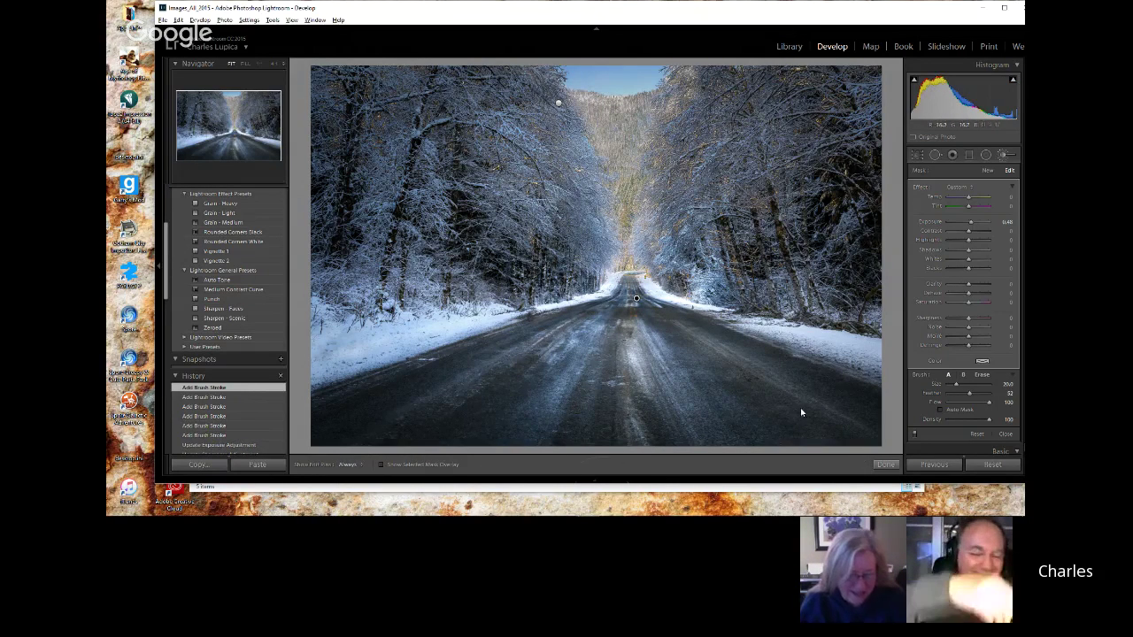
{"action": "left_click", "coordinate": [850, 376]}
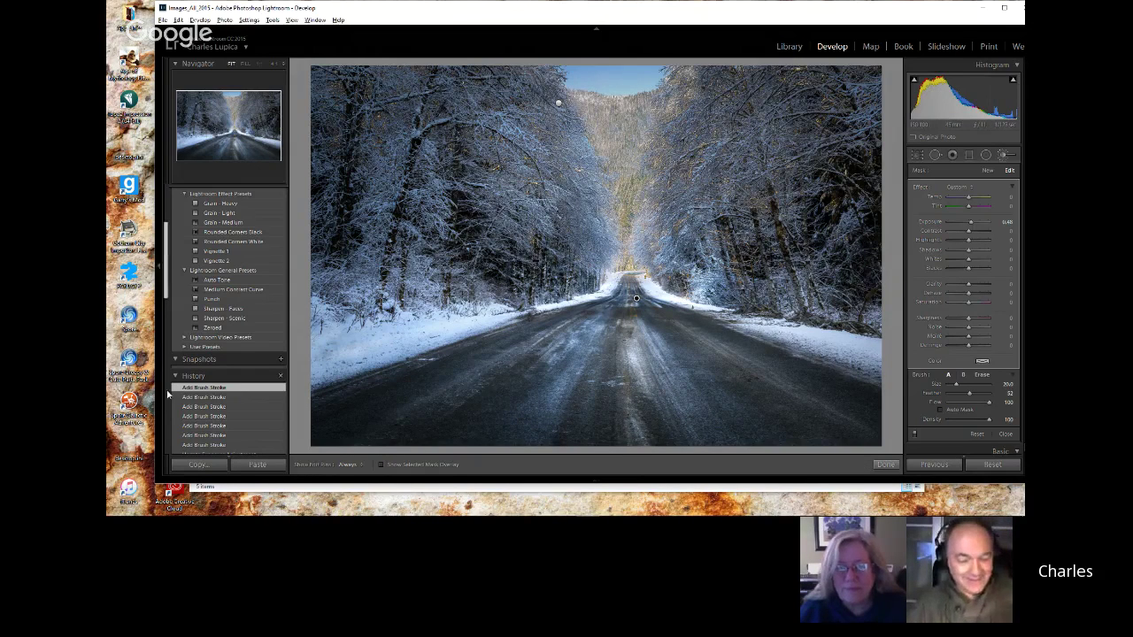
- Raise the road brush's Exposure to about 0.95 and shift its mask slightly down the road
{"action": "left_click_drag", "start_coordinate": [168, 268], "coordinate": [167, 351]}
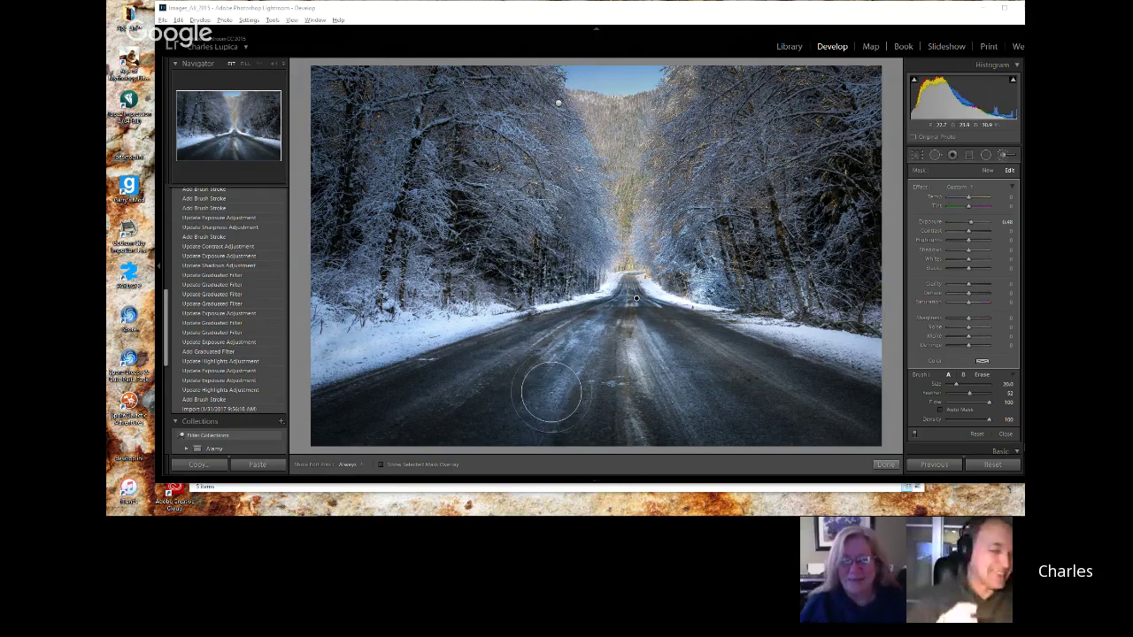
{"action": "left_click_drag", "start_coordinate": [162, 344], "coordinate": [174, 425]}
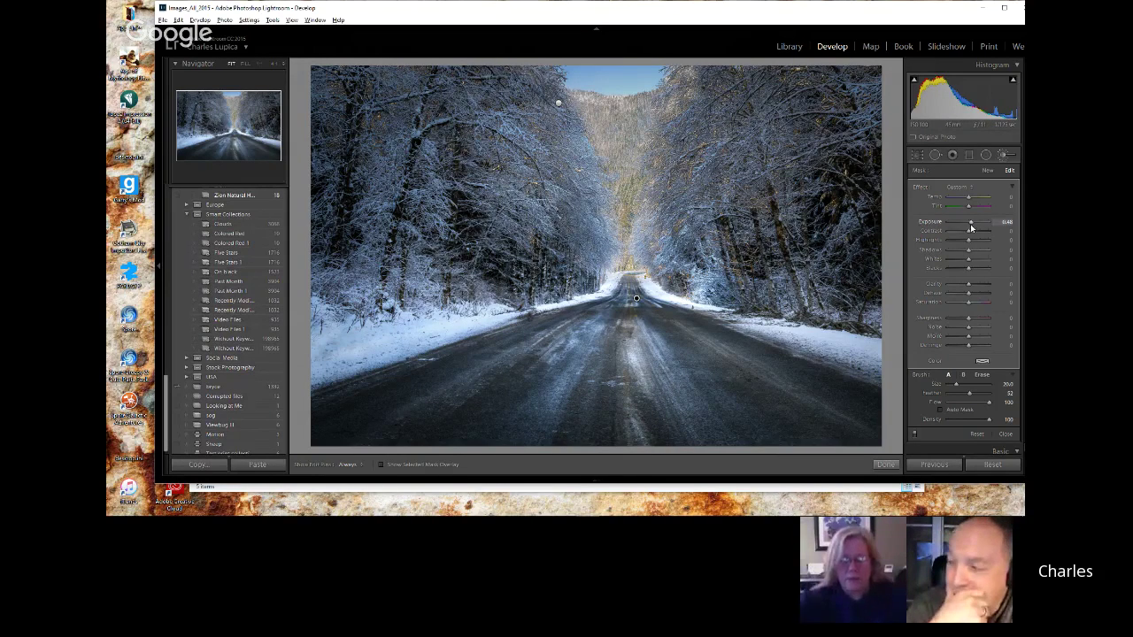
{"action": "left_click_drag", "start_coordinate": [972, 223], "coordinate": [976, 227]}
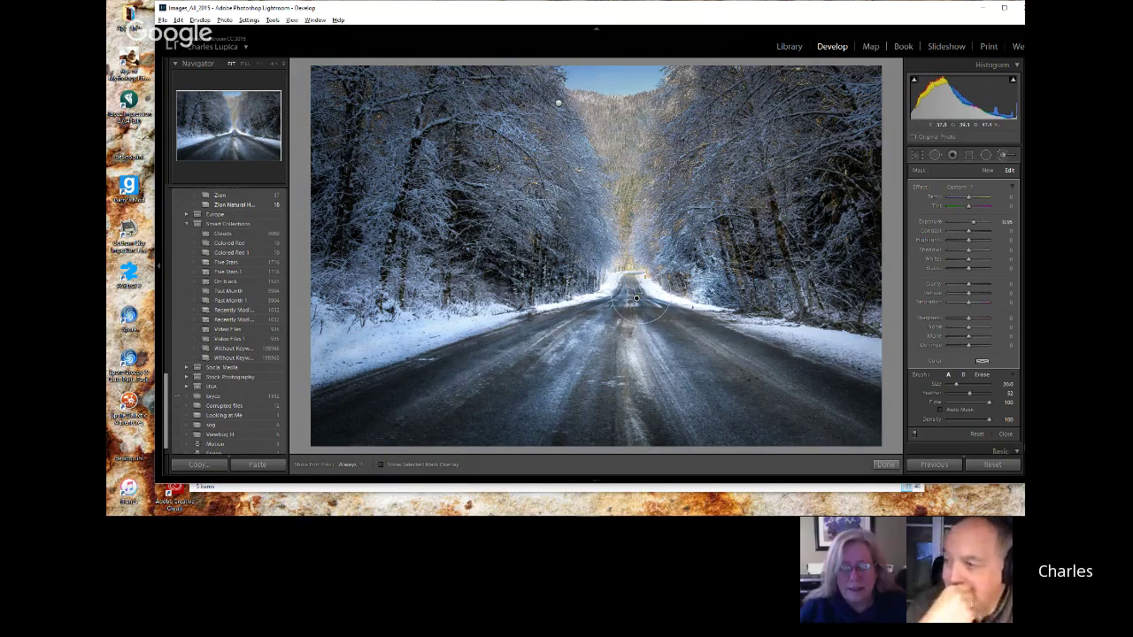
{"action": "mouse_move", "coordinate": [419, 419]}
{"action": "left_mouse_down"}
{"action": "mouse_move", "coordinate": [546, 381]}
{"action": "mouse_move", "coordinate": [639, 307]}
{"action": "left_mouse_up"}
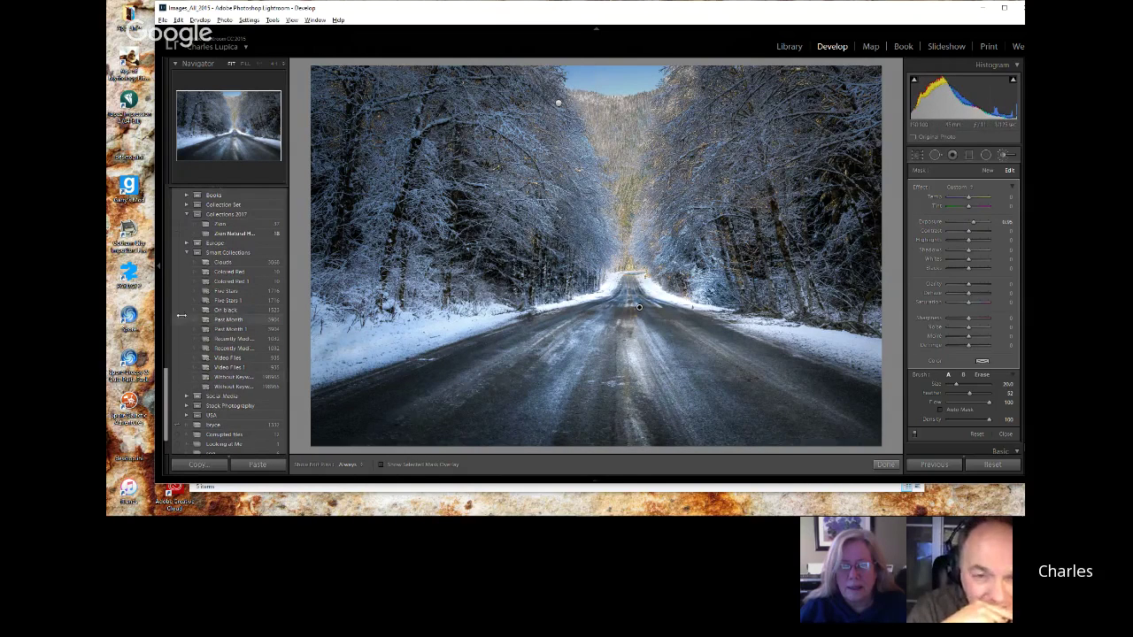
- Revert the snowy road photo to its original Import state in the edit history
{"action": "scroll", "coordinate": [177, 355], "scroll_direction": "up", "scroll_amount": 10}
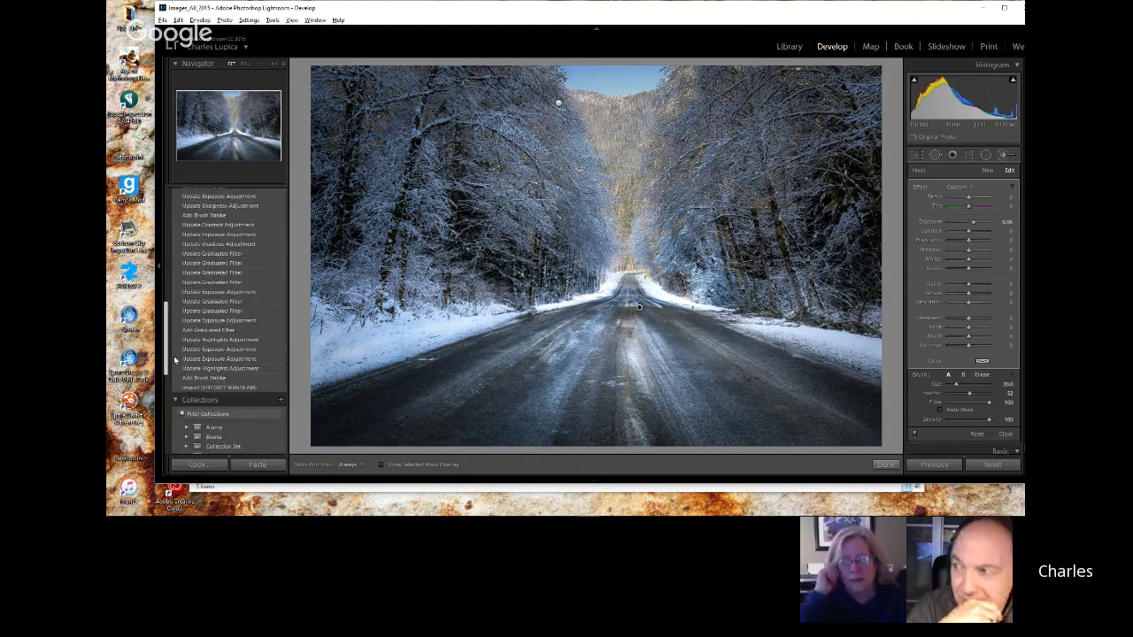
{"action": "scroll", "coordinate": [177, 363], "scroll_direction": "down", "scroll_amount": 1}
{"action": "left_click", "coordinate": [205, 376]}
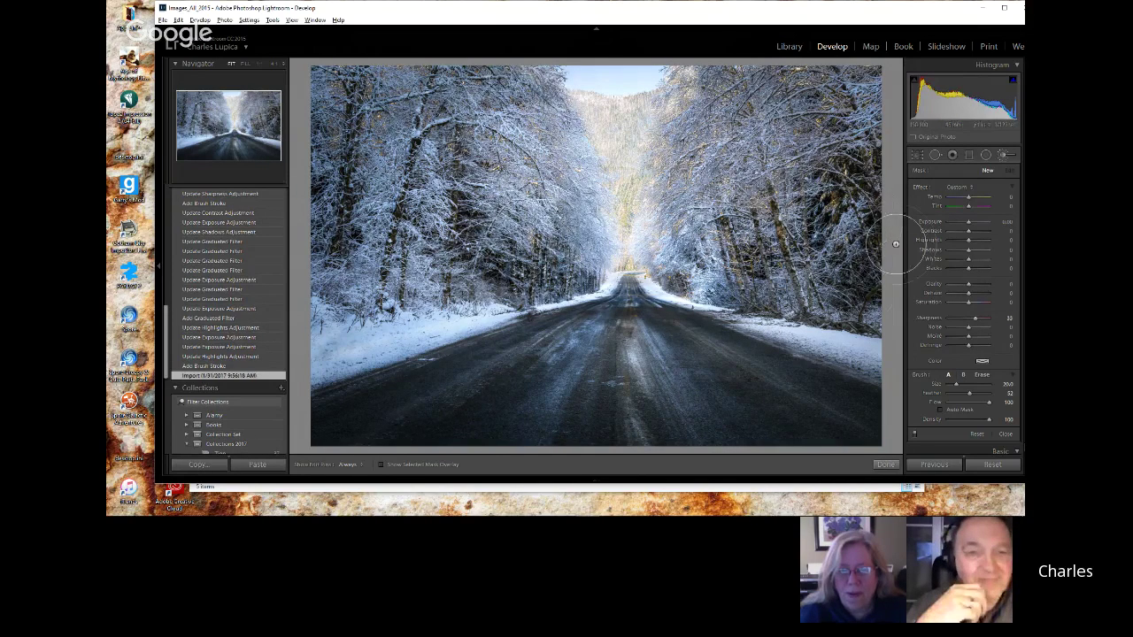
- Reset the Adjustment Brush's Sharpness to 0 and move the window so its cut-off side is fully in view
{"action": "double_click", "coordinate": [931, 318]}
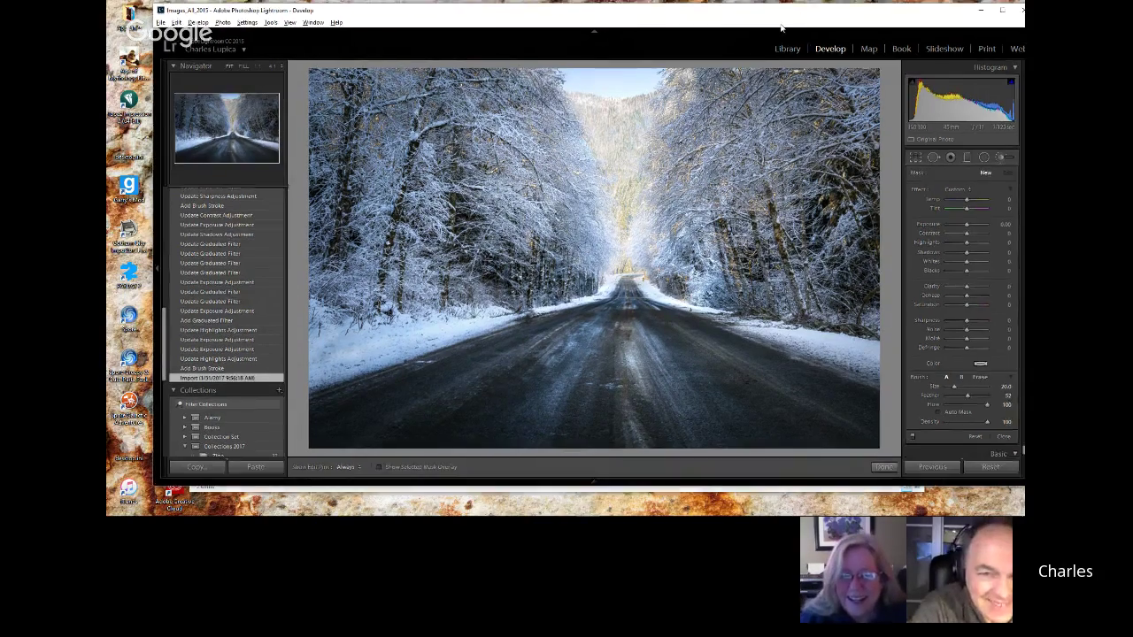
{"action": "left_click_drag", "start_coordinate": [803, 15], "coordinate": [772, 17]}
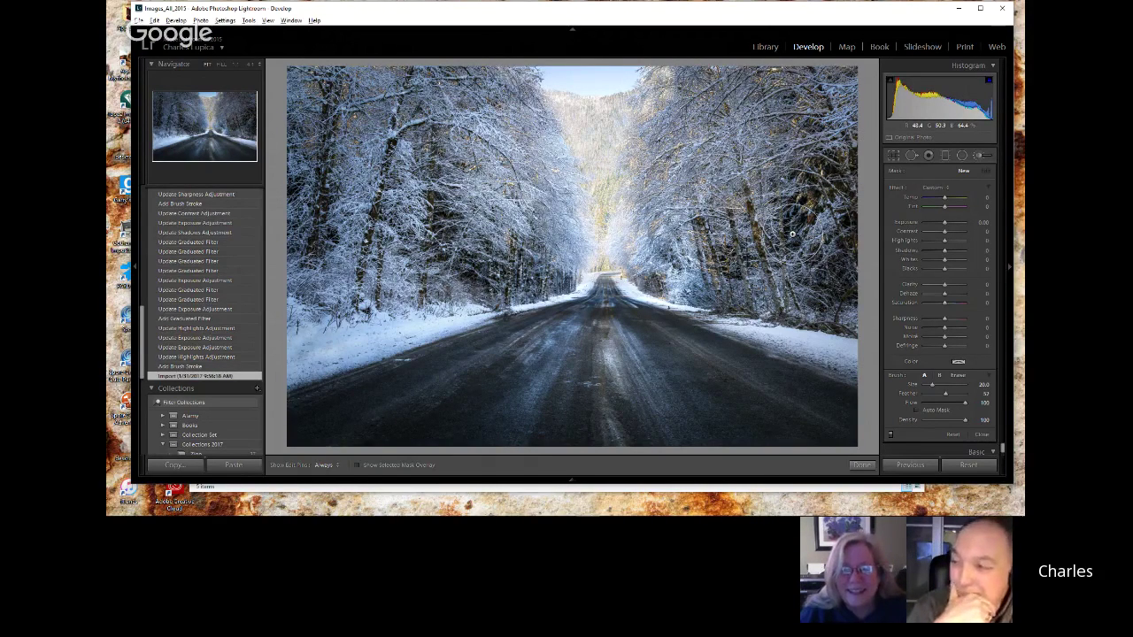
- Leave the Adjustment Brush and examine the pavement in the middle of the road at full size
{"action": "key", "text": "backslash"}
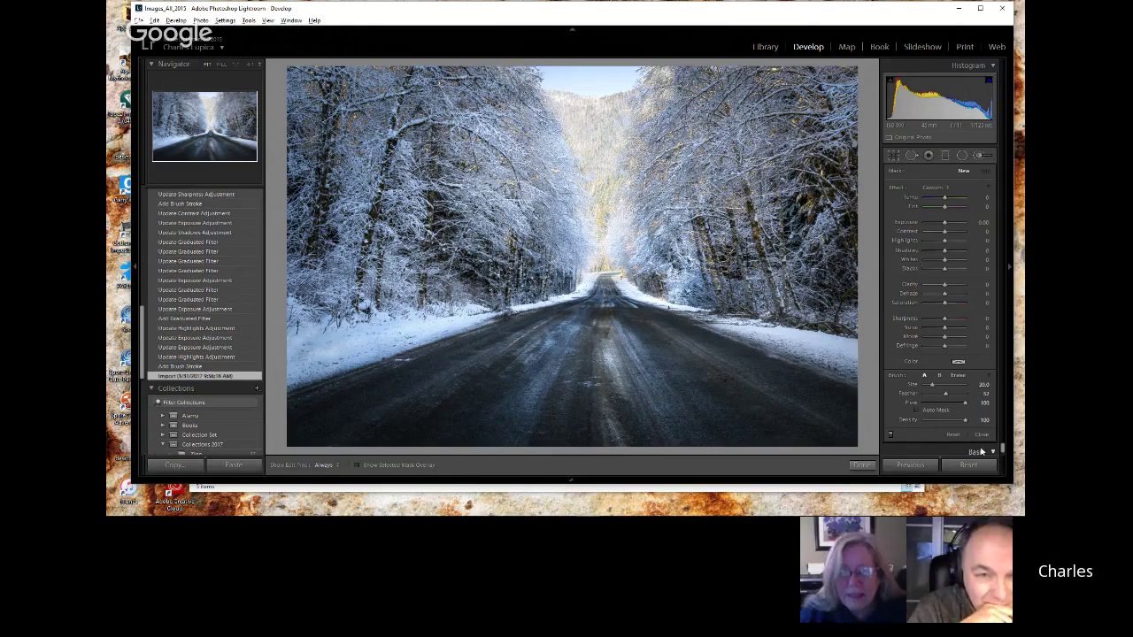
{"action": "key", "text": "k"}
{"action": "left_click", "coordinate": [601, 344]}
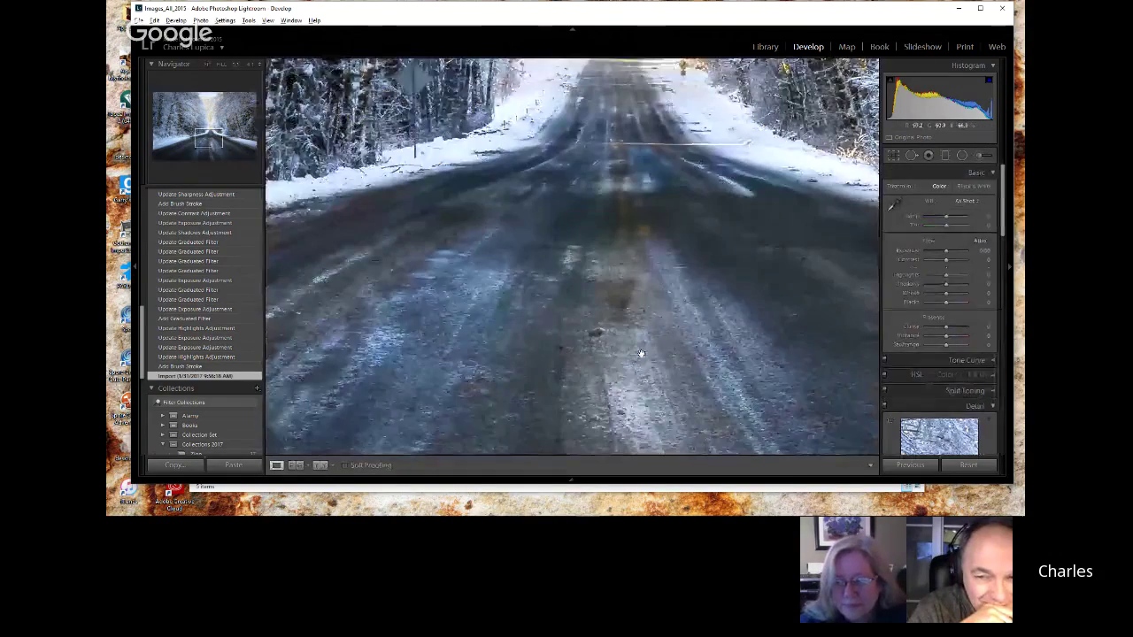
{"action": "left_click_drag", "start_coordinate": [776, 321], "coordinate": [702, 316]}
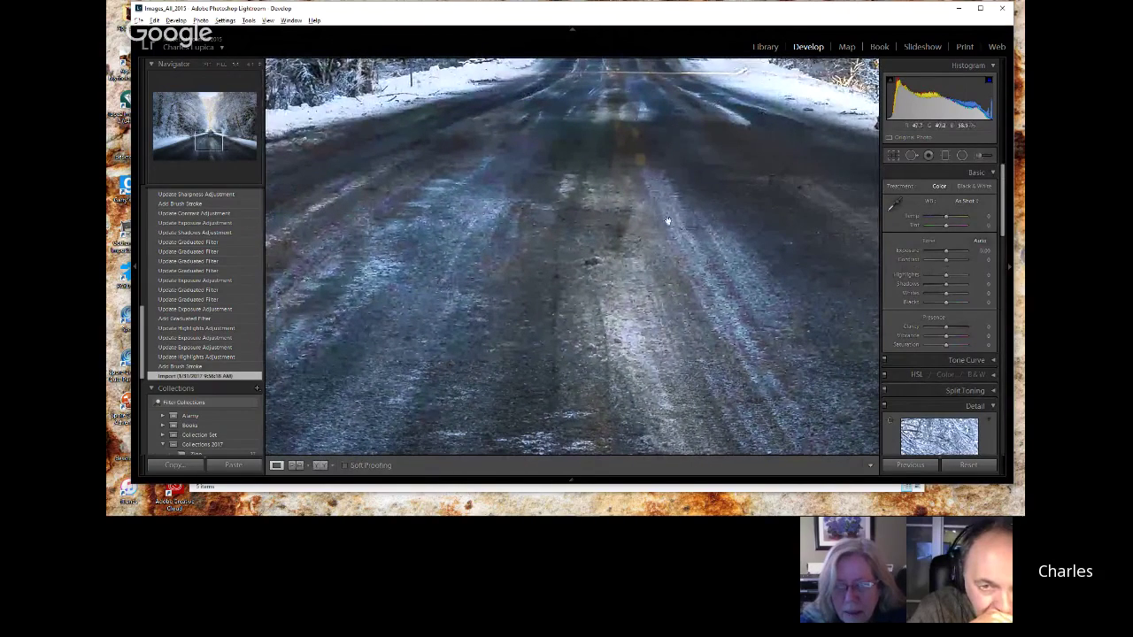
{"action": "left_click_drag", "start_coordinate": [568, 286], "coordinate": [622, 200]}
{"action": "left_click", "coordinate": [581, 213]}
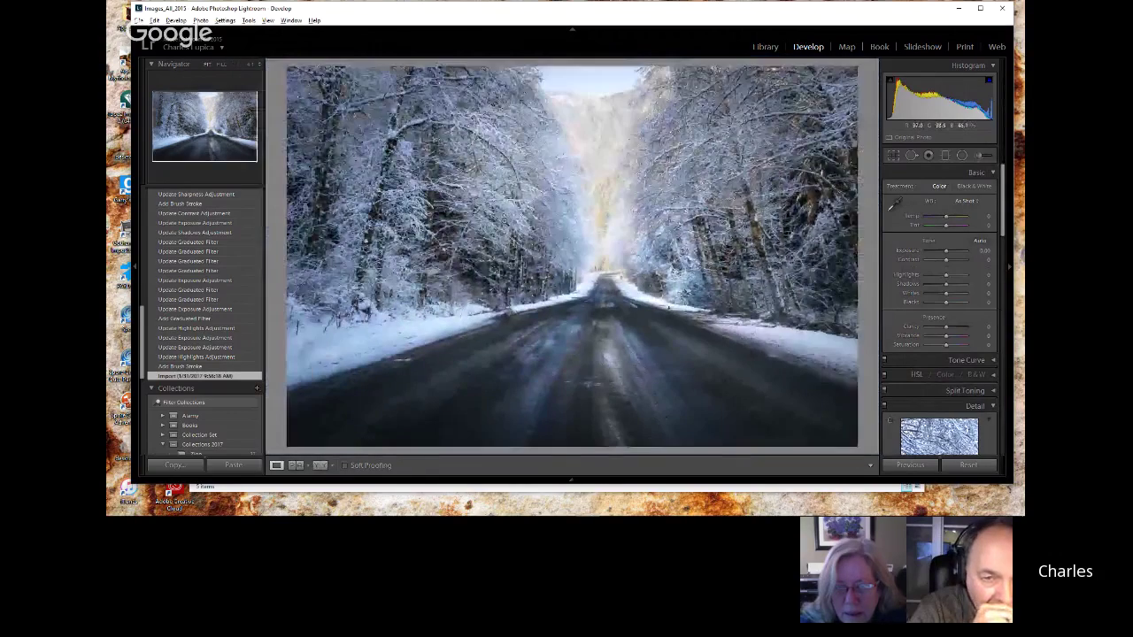
- Heal the dark mark in the middle of the road with Spot Removal, sampling the pavement just below it
{"action": "left_click", "coordinate": [601, 341]}
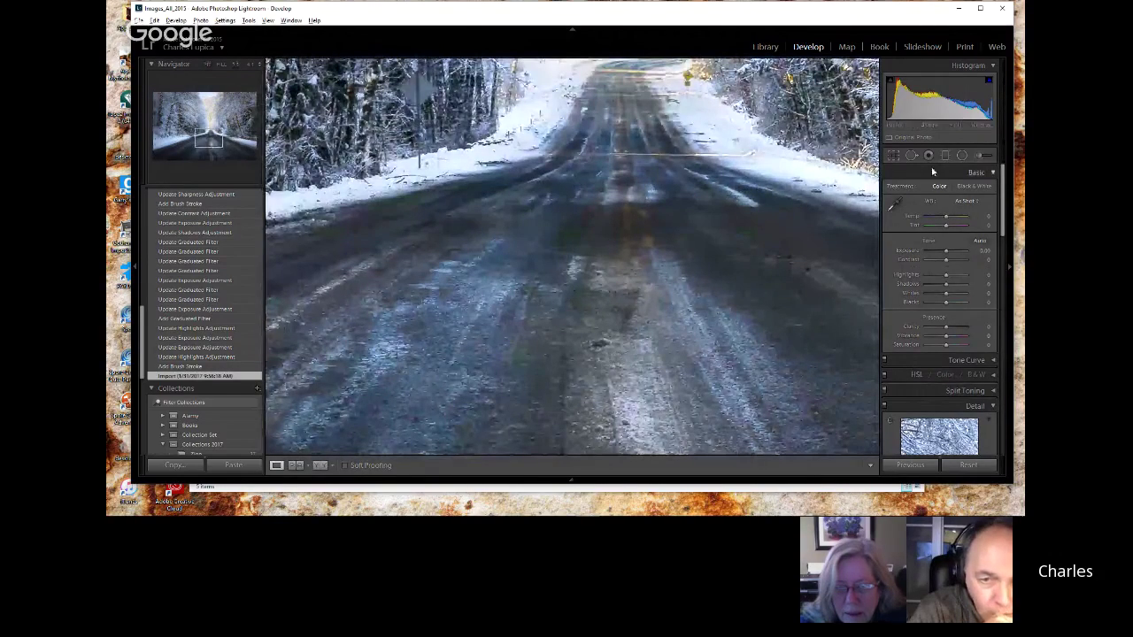
{"action": "left_click", "coordinate": [979, 155]}
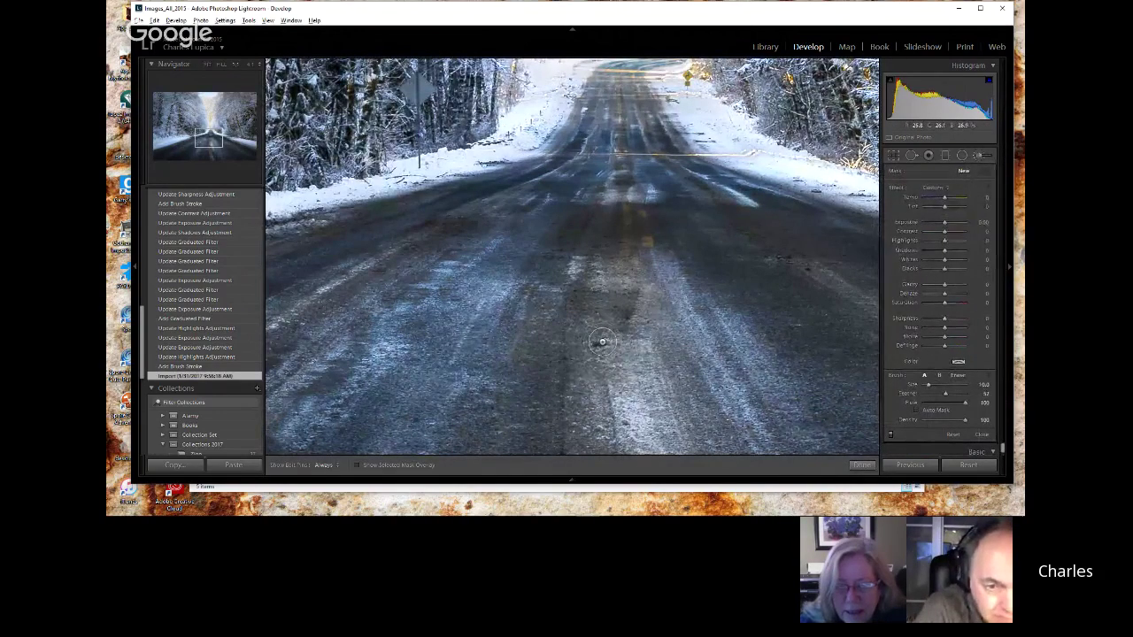
{"action": "left_click", "coordinate": [912, 155]}
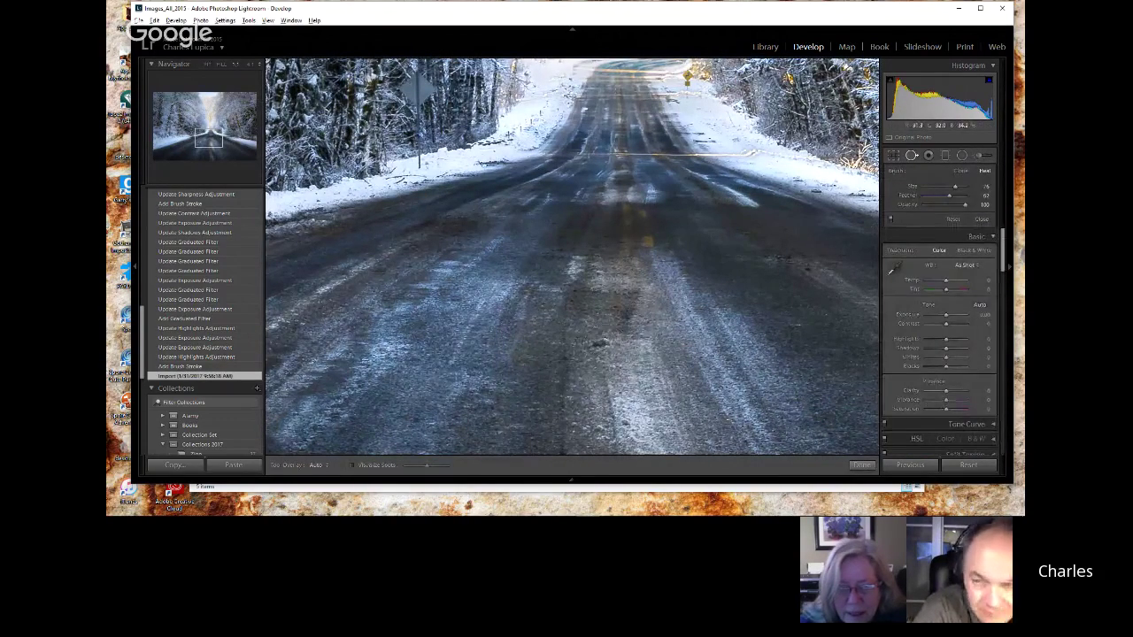
{"action": "left_click", "coordinate": [603, 341]}
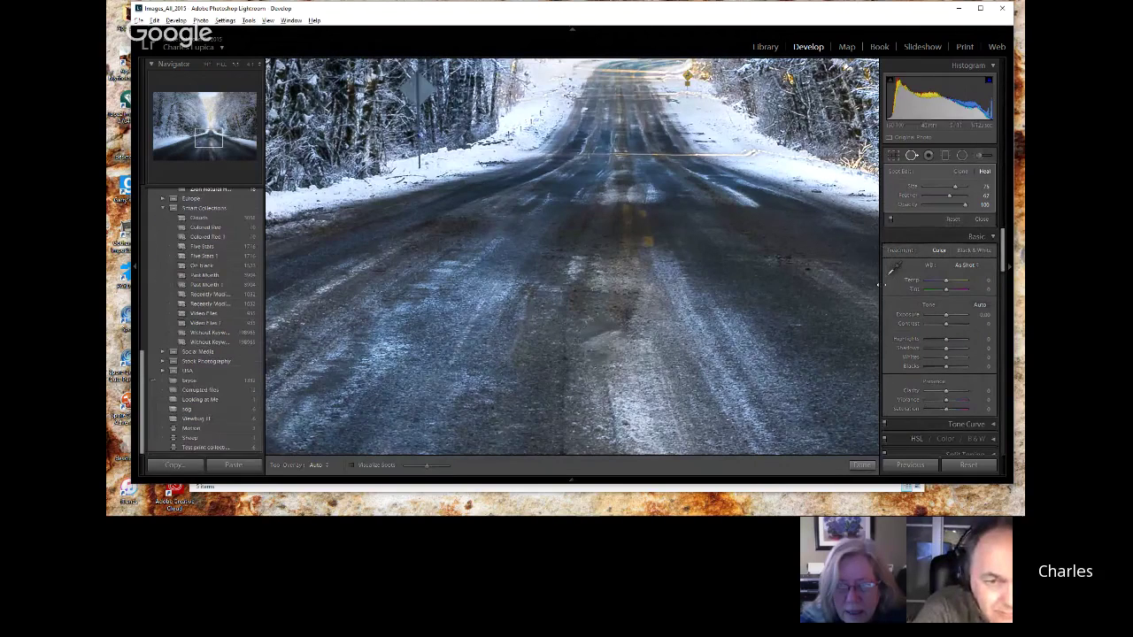
{"action": "key", "text": "Delete"}
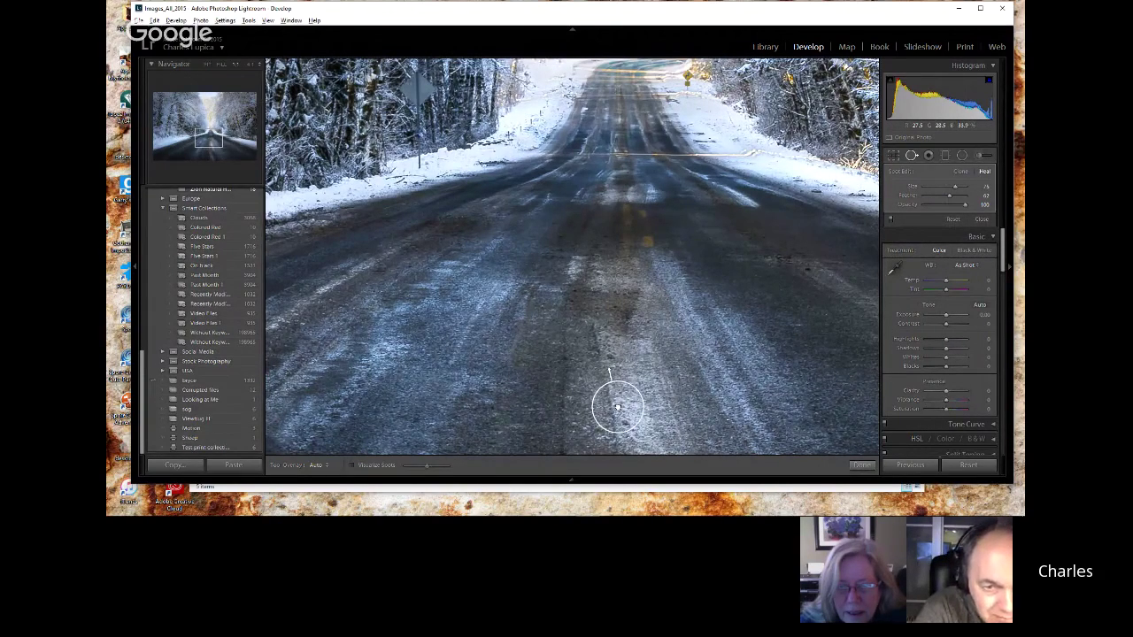
{"action": "left_click", "coordinate": [617, 407]}
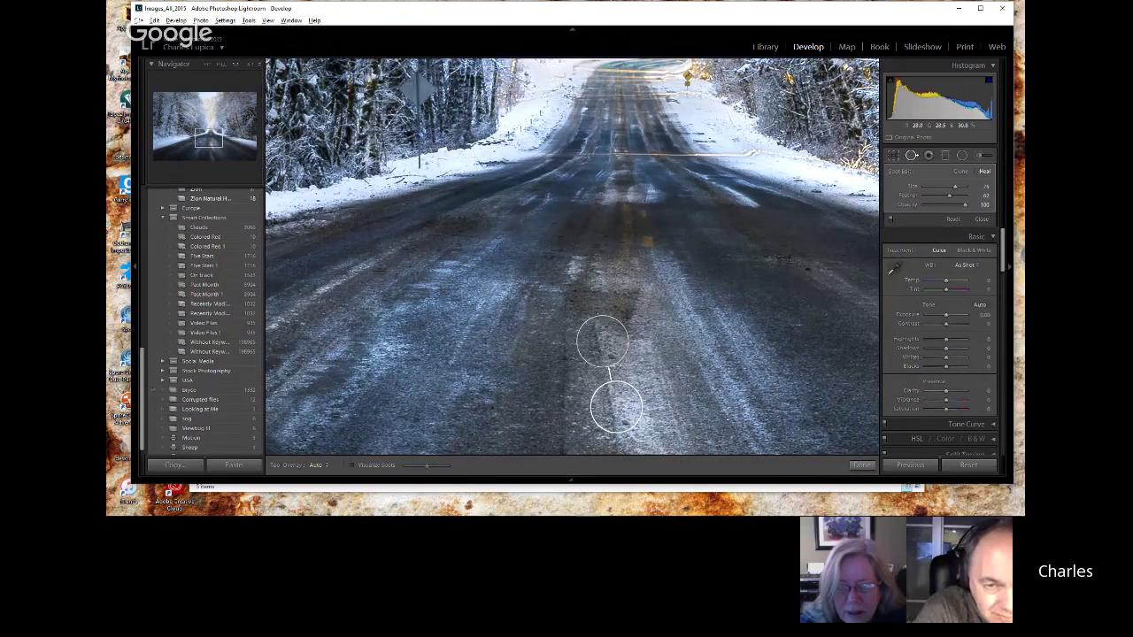
{"action": "key", "text": "Delete"}
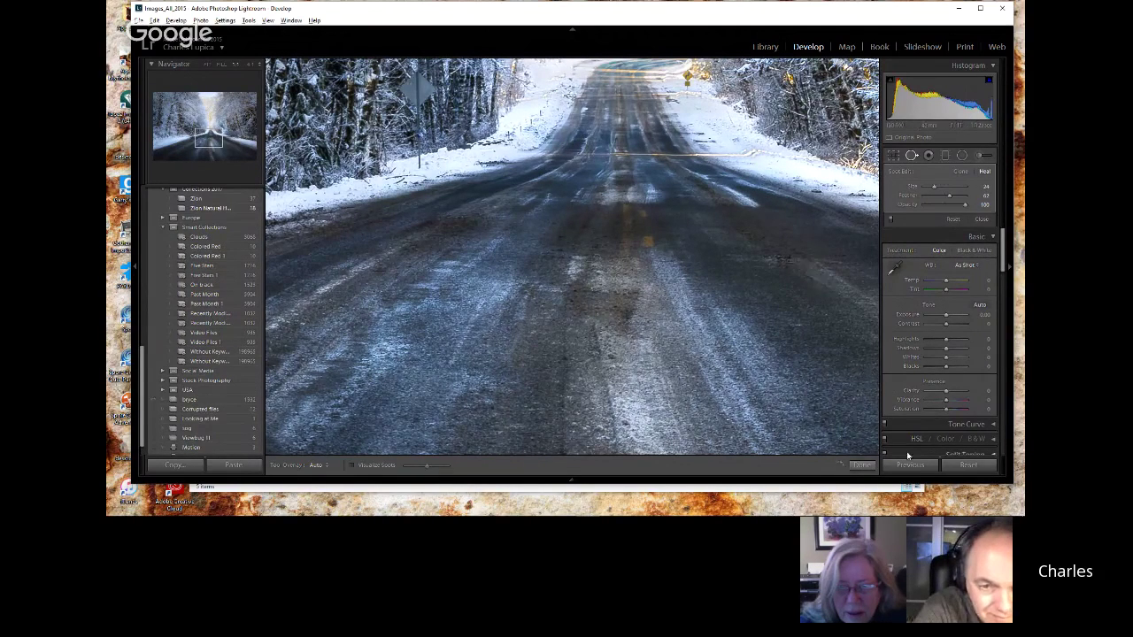
{"action": "left_click", "coordinate": [860, 465]}
- Examine the road surface up close around the tire tracks and foreground, and return to the full photo
{"action": "left_click", "coordinate": [803, 367]}
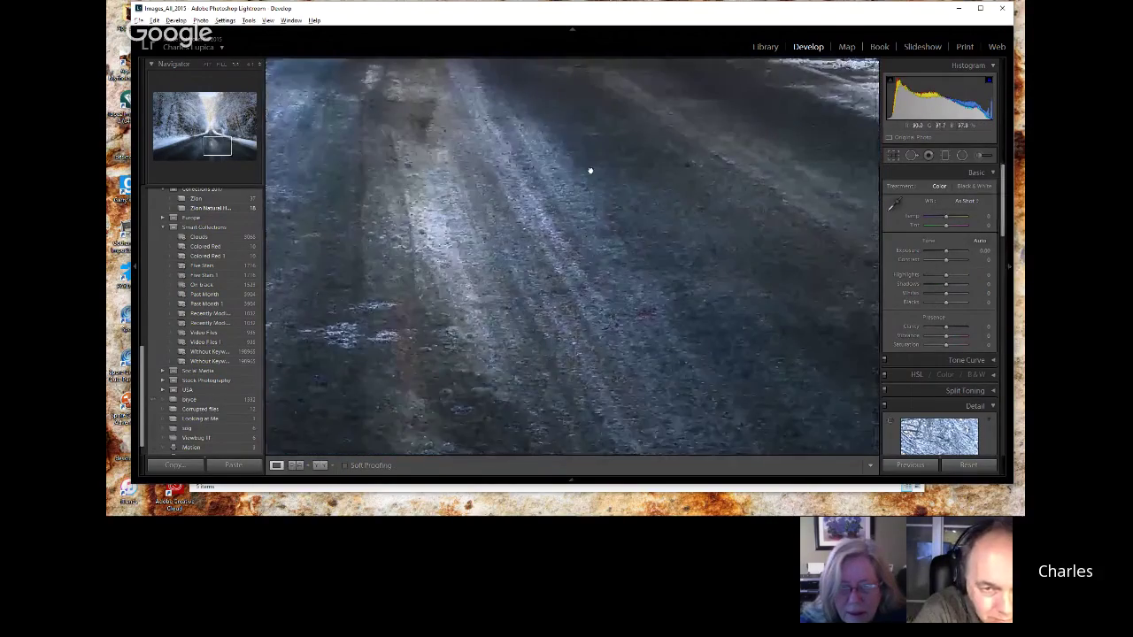
{"action": "left_click_drag", "start_coordinate": [590, 170], "coordinate": [708, 311]}
{"action": "left_click", "coordinate": [708, 311]}
{"action": "left_click", "coordinate": [516, 363]}
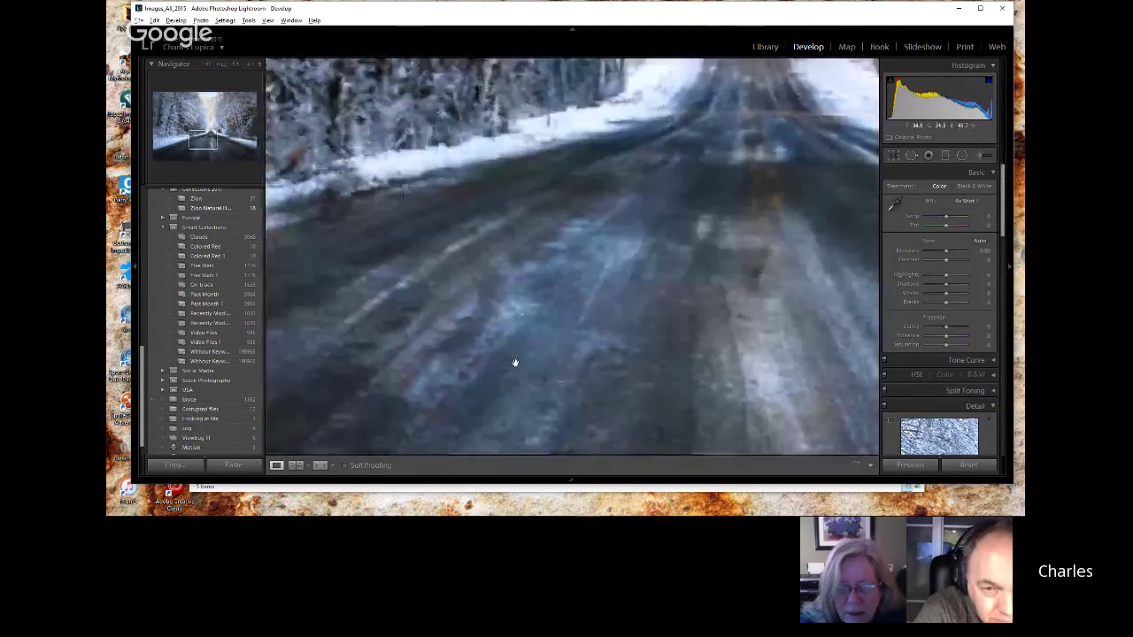
{"action": "left_click_drag", "start_coordinate": [758, 172], "coordinate": [611, 222]}
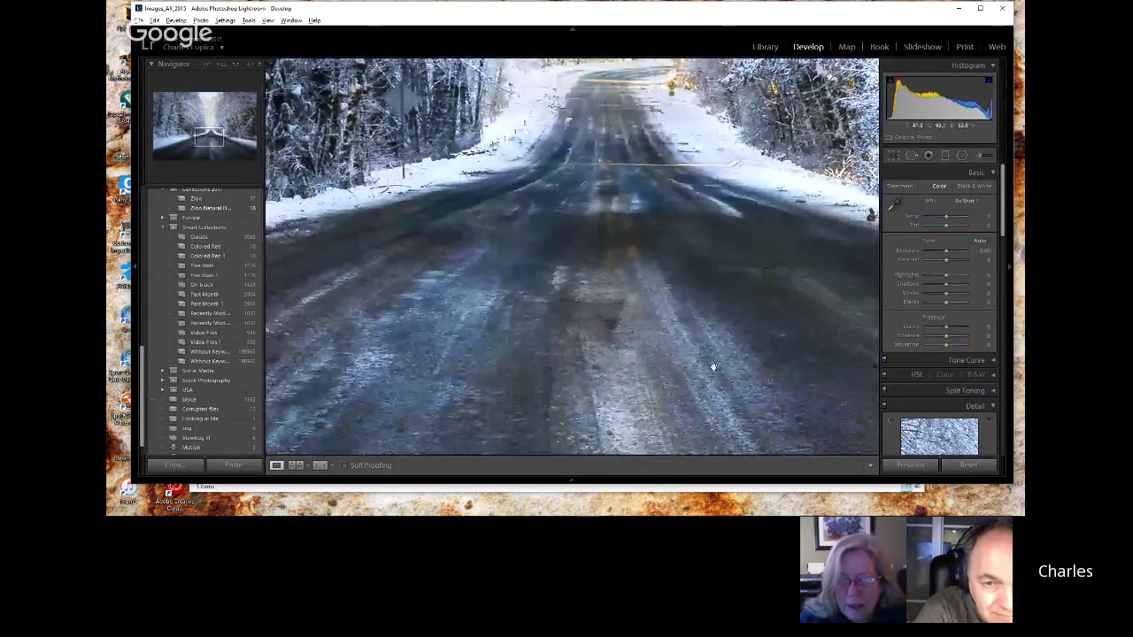
{"action": "left_click_drag", "start_coordinate": [714, 366], "coordinate": [691, 296]}
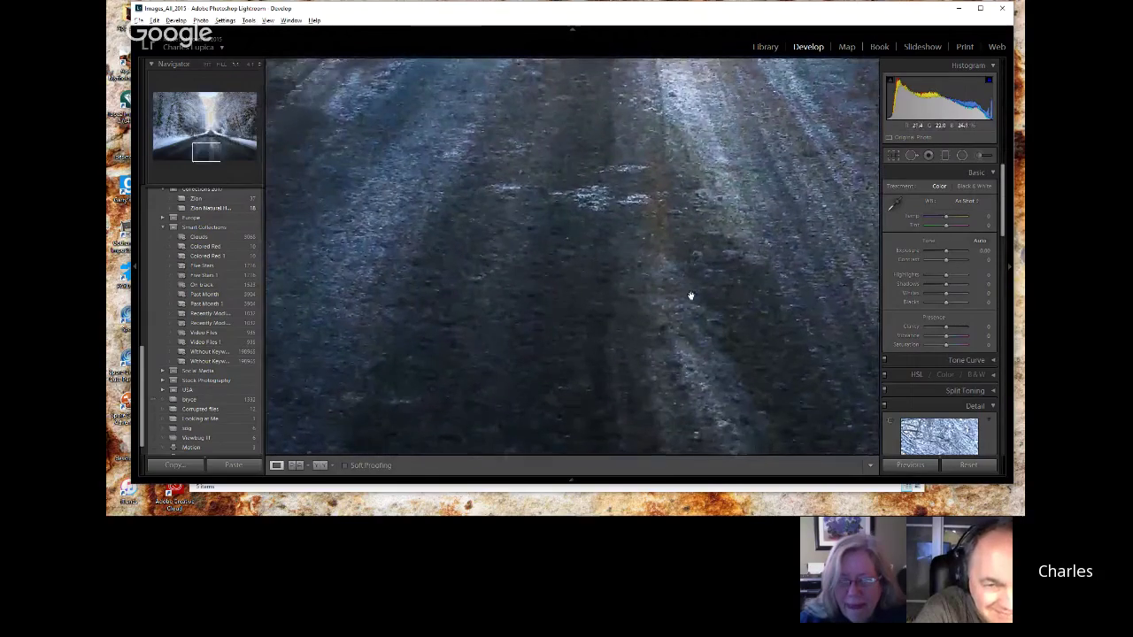
{"action": "left_click", "coordinate": [690, 296]}
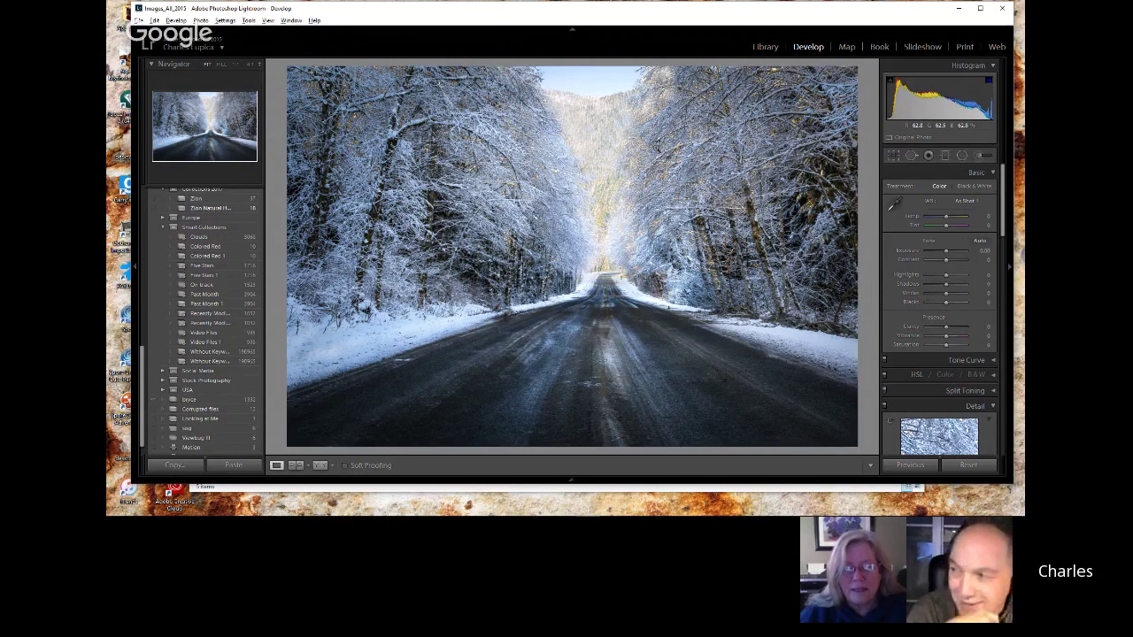
- Compare the road photo's Black & White and Color treatments twice, ending on Color
{"action": "left_click", "coordinate": [968, 188]}
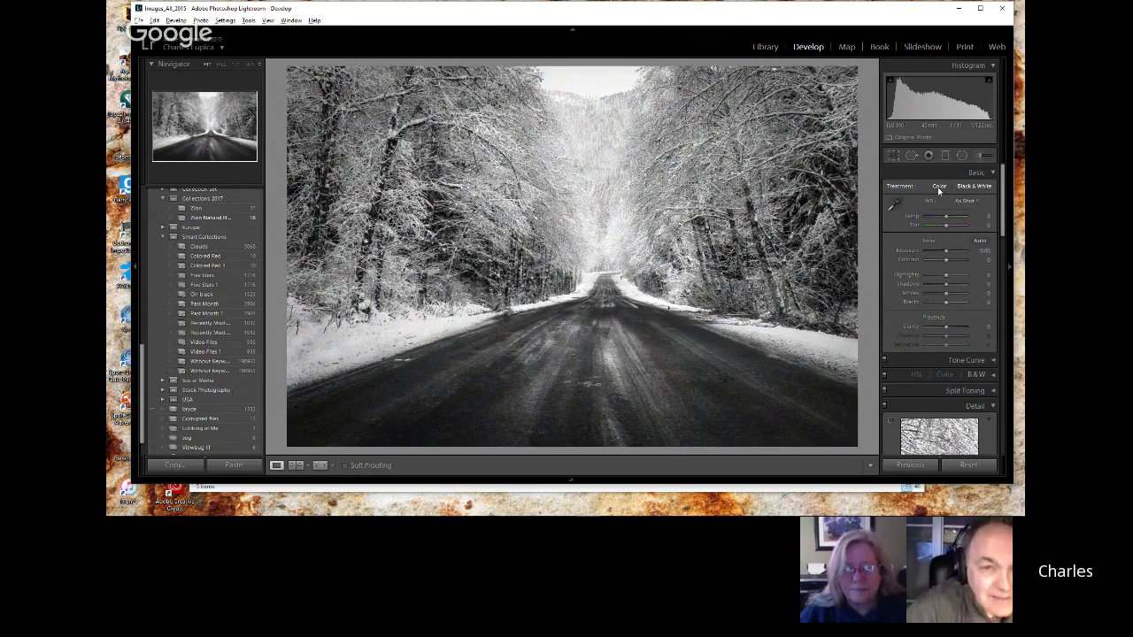
{"action": "left_click", "coordinate": [940, 188]}
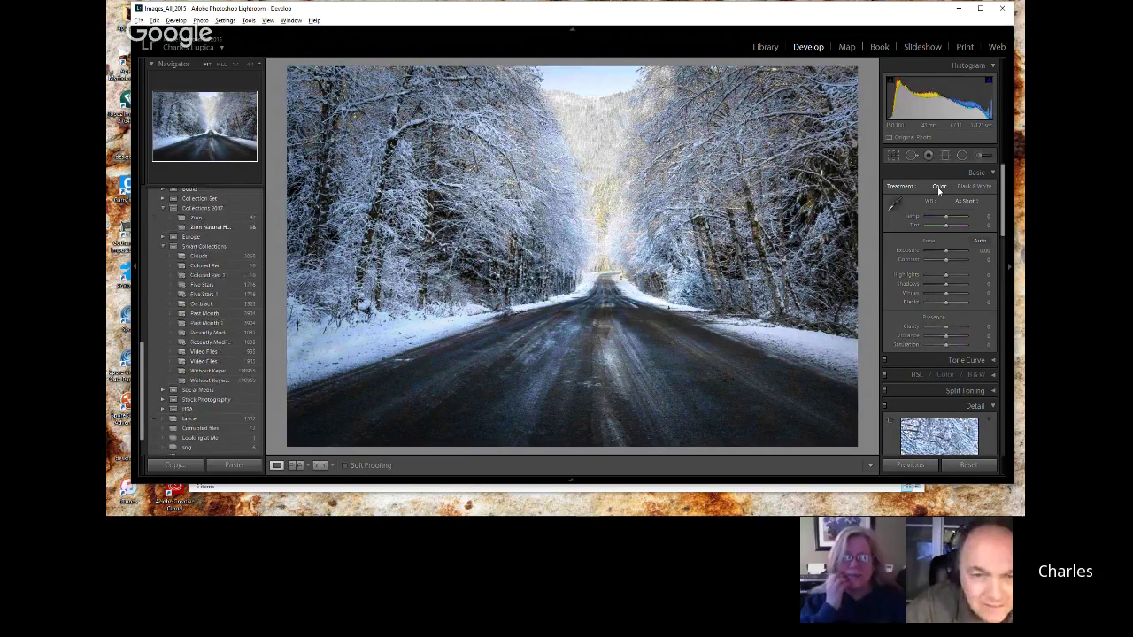
{"action": "left_click", "coordinate": [973, 186]}
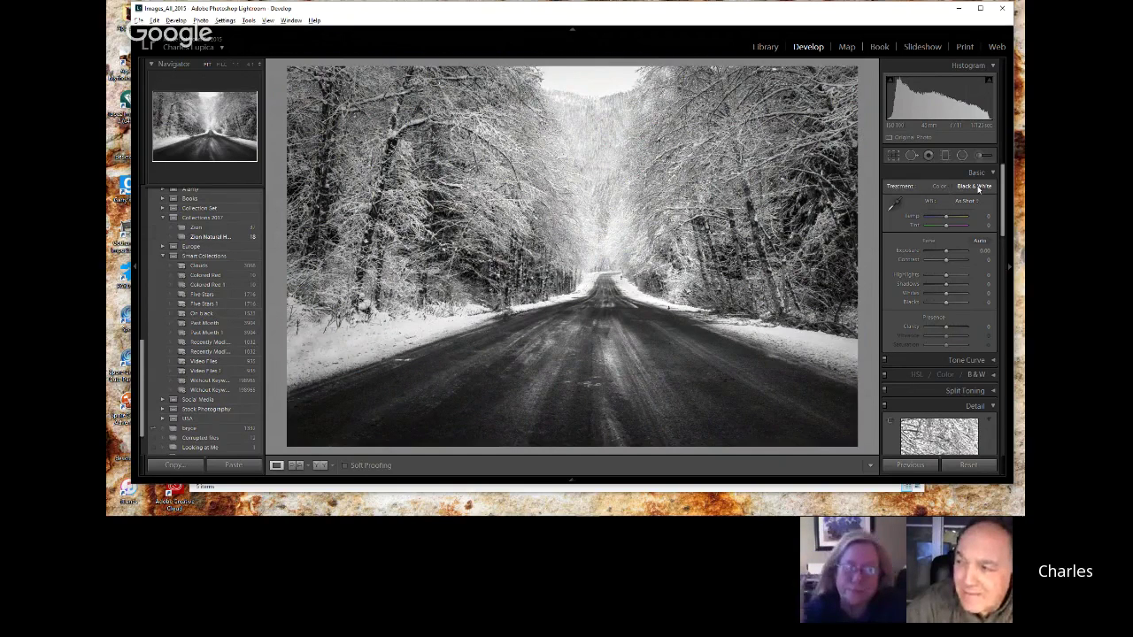
{"action": "left_click", "coordinate": [941, 187]}
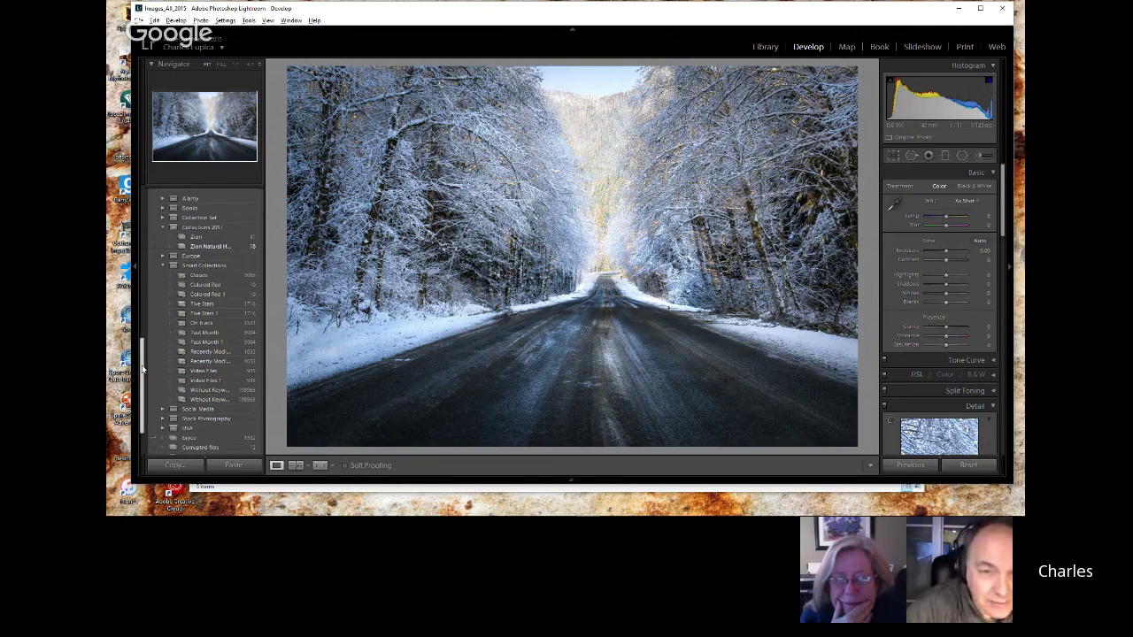
- Expand the Lightroom B&W Filter, B&W and B&W Toned preset groups to browse their presets
{"action": "left_click_drag", "start_coordinate": [145, 364], "coordinate": [151, 213]}
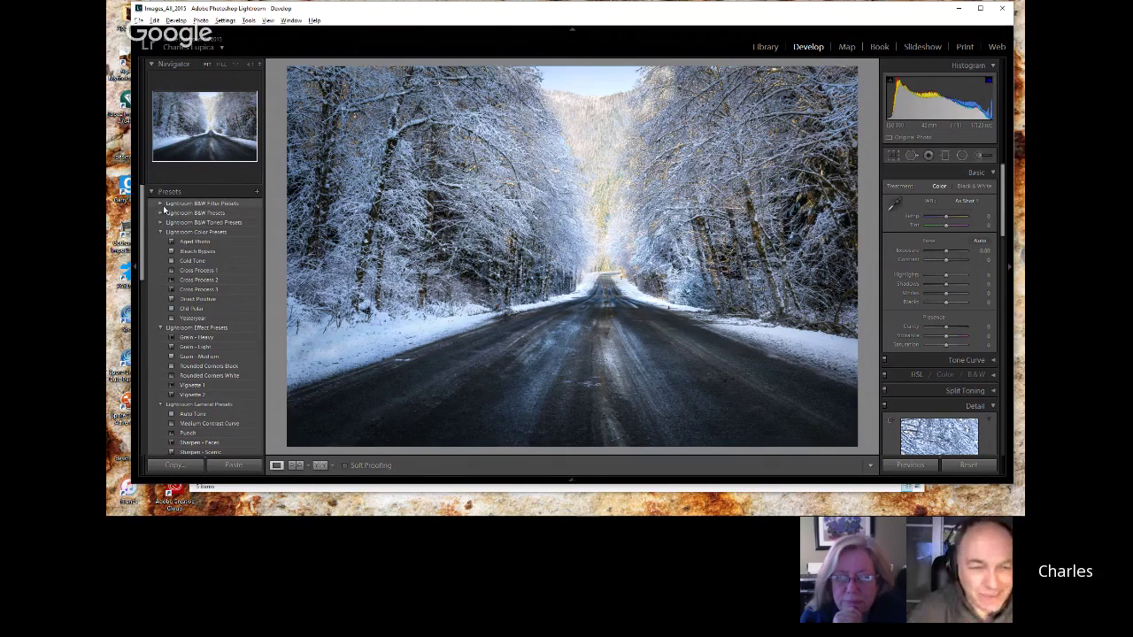
{"action": "left_click", "coordinate": [161, 203]}
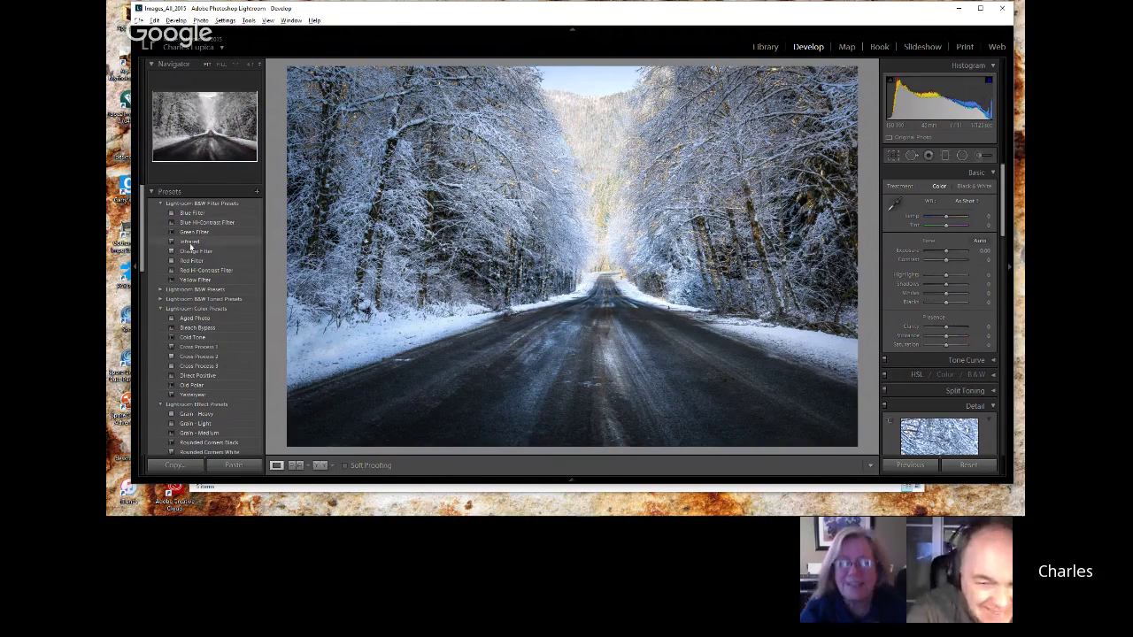
{"action": "left_click", "coordinate": [160, 290]}
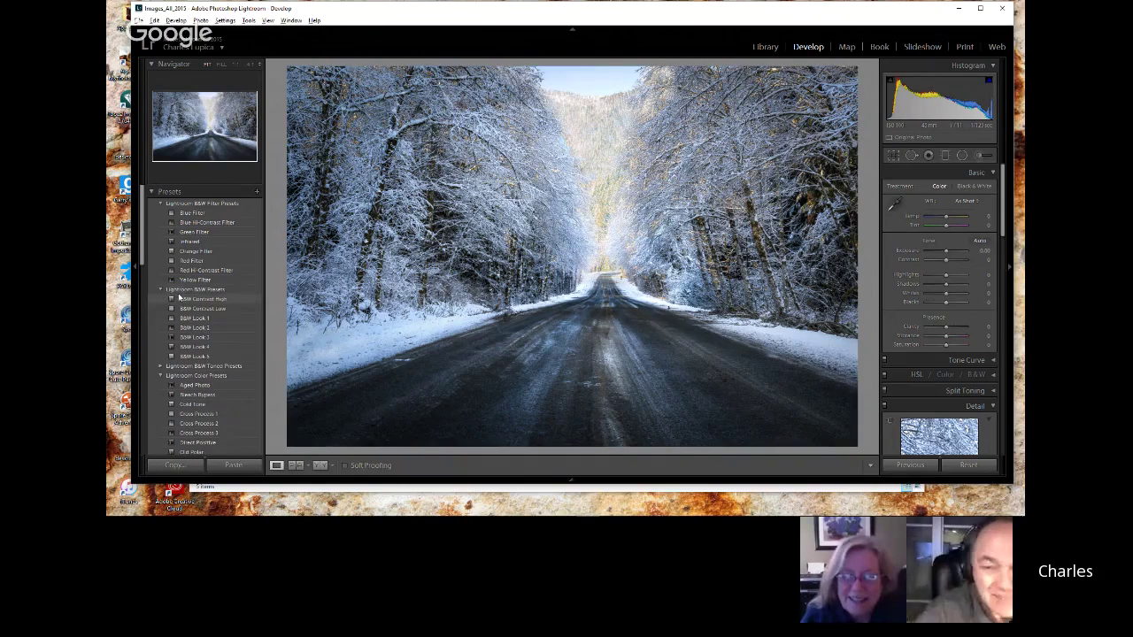
{"action": "left_click", "coordinate": [161, 367]}
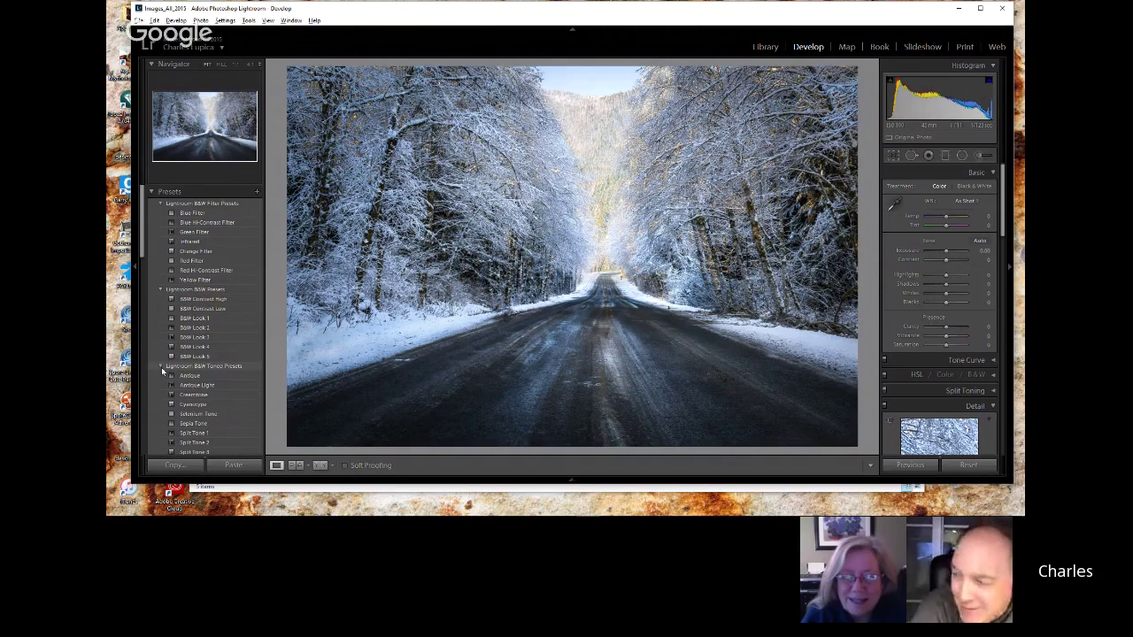
- Try the Bleach Bypass and Old Polar color presets on the road photo, ending on Bleach Bypass
{"action": "scroll", "coordinate": [146, 276], "scroll_direction": "down", "scroll_amount": 2}
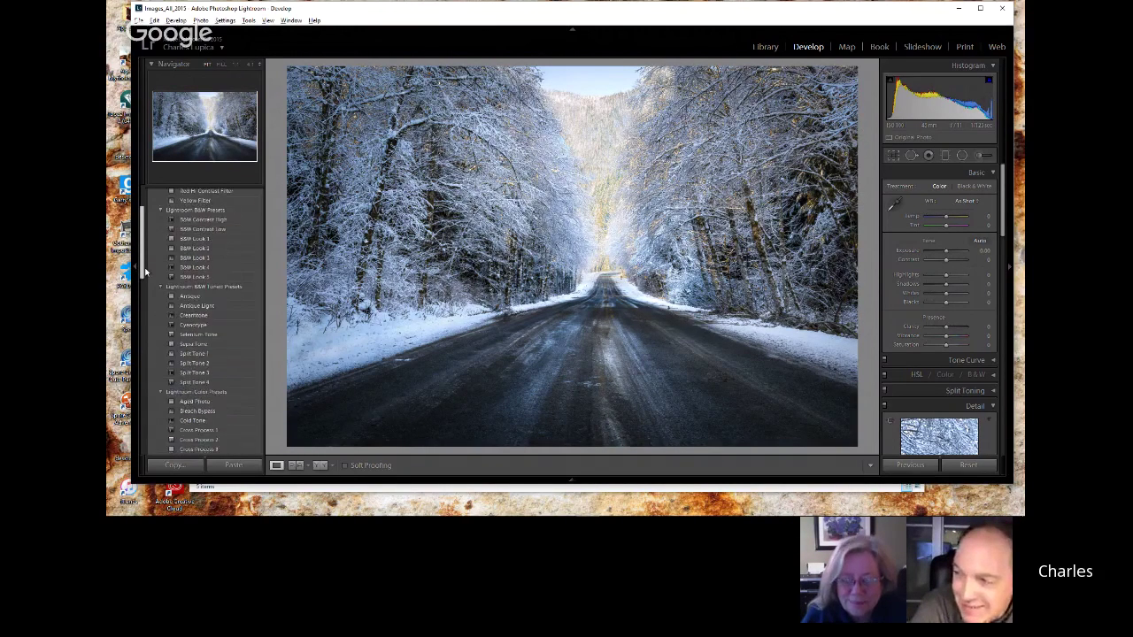
{"action": "left_click_drag", "start_coordinate": [146, 275], "coordinate": [142, 299]}
{"action": "left_click", "coordinate": [189, 316]}
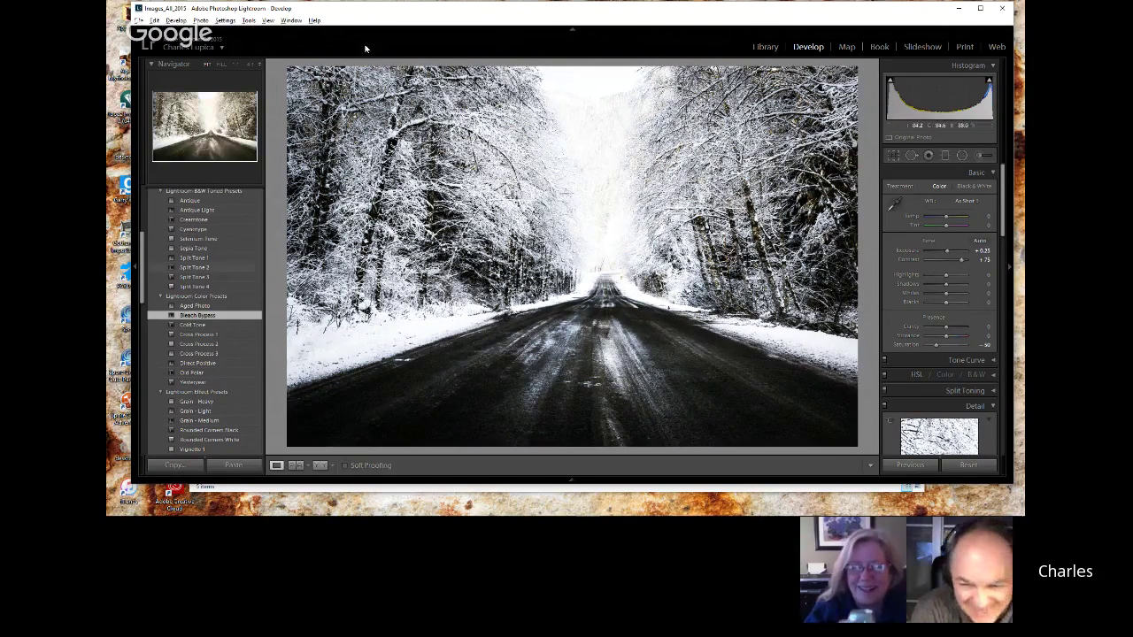
{"action": "left_click", "coordinate": [192, 375]}
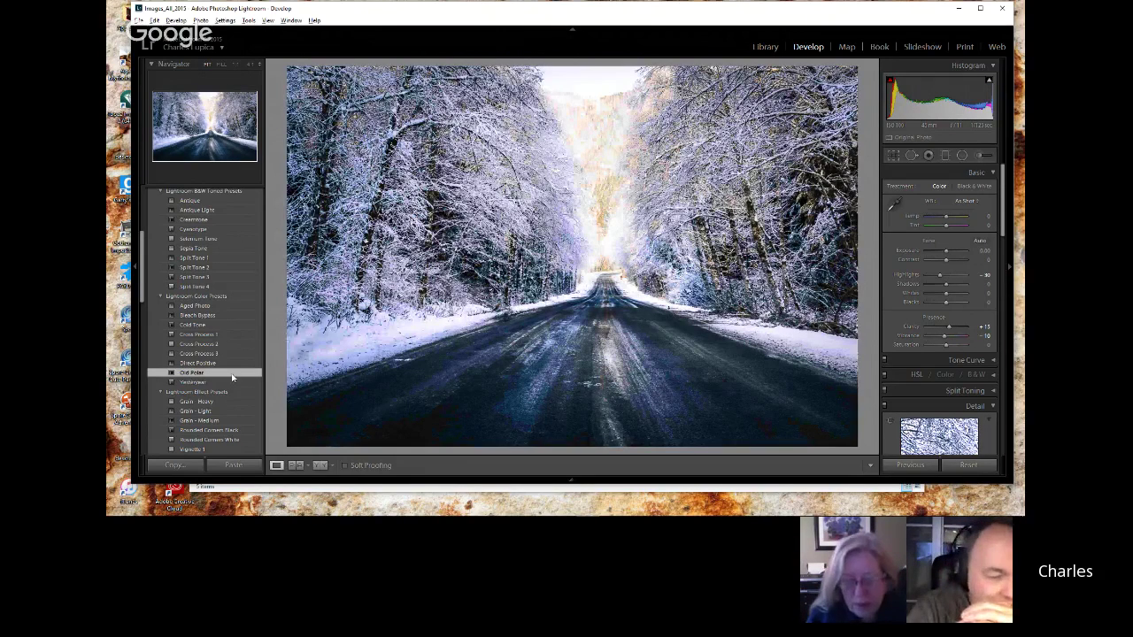
{"action": "left_click", "coordinate": [200, 316]}
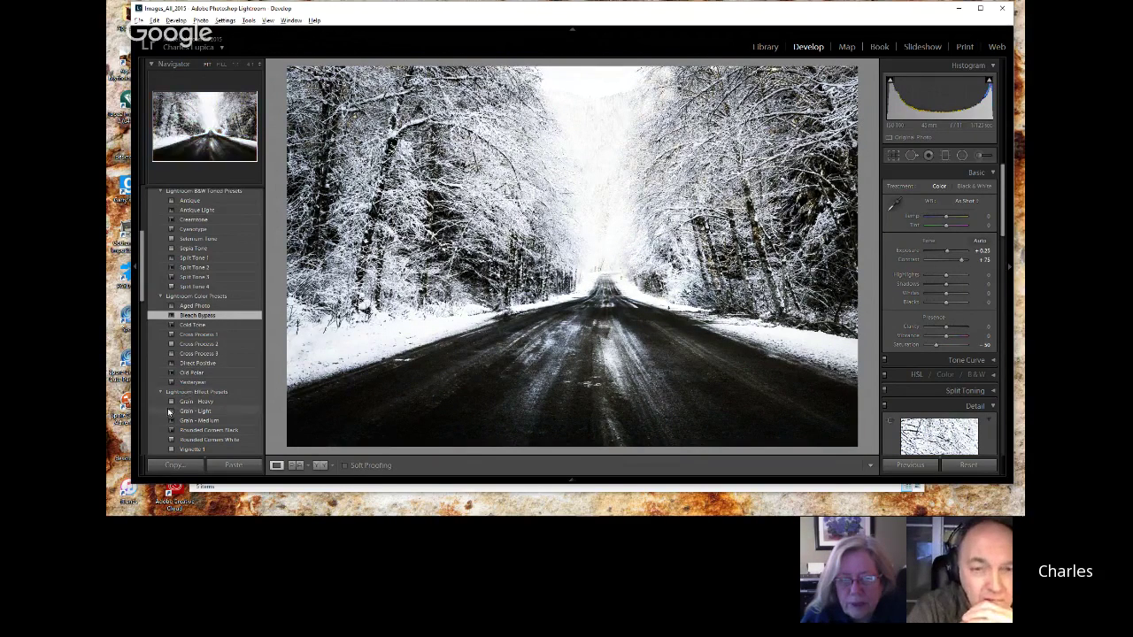
- Revert the road photo from the Bleach Bypass preset to its Import state in the edit history
{"action": "mouse_move", "coordinate": [142, 296]}
{"action": "left_mouse_down"}
{"action": "mouse_move", "coordinate": [147, 337]}
{"action": "mouse_move", "coordinate": [144, 284]}
{"action": "left_mouse_up"}
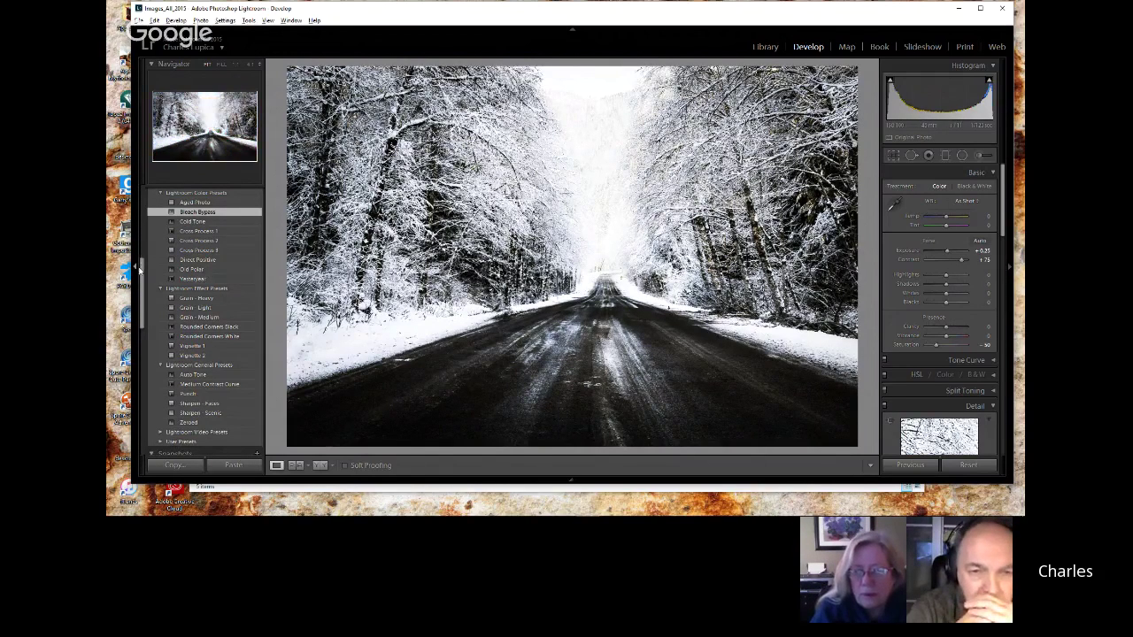
{"action": "left_click_drag", "start_coordinate": [139, 274], "coordinate": [154, 334]}
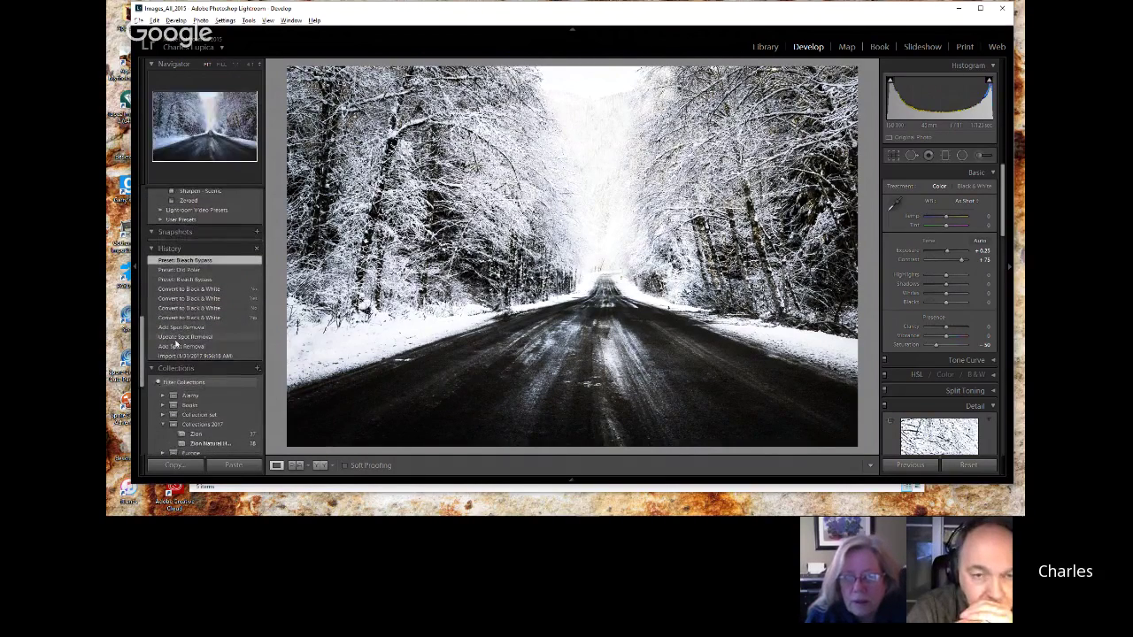
{"action": "left_click", "coordinate": [186, 356]}
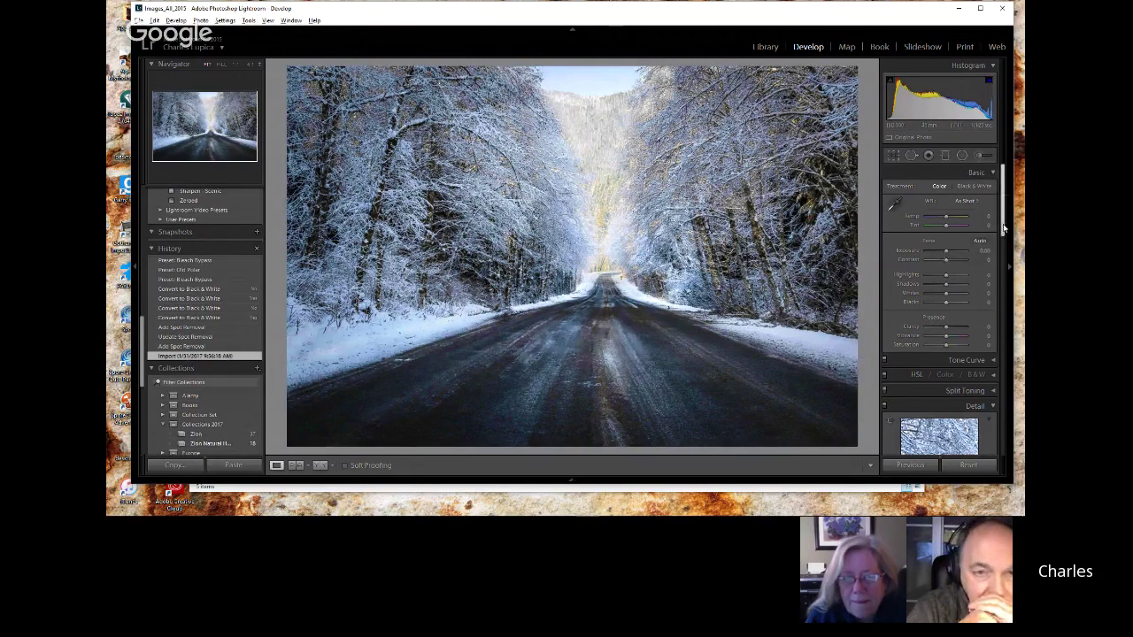
- Show all HSL adjustments and lower the Saturation of all eight colors, from Red to Magenta, to about -50 each
{"action": "mouse_move", "coordinate": [1003, 229]}
{"action": "left_mouse_down"}
{"action": "mouse_move", "coordinate": [997, 337]}
{"action": "mouse_move", "coordinate": [995, 241]}
{"action": "left_mouse_up"}
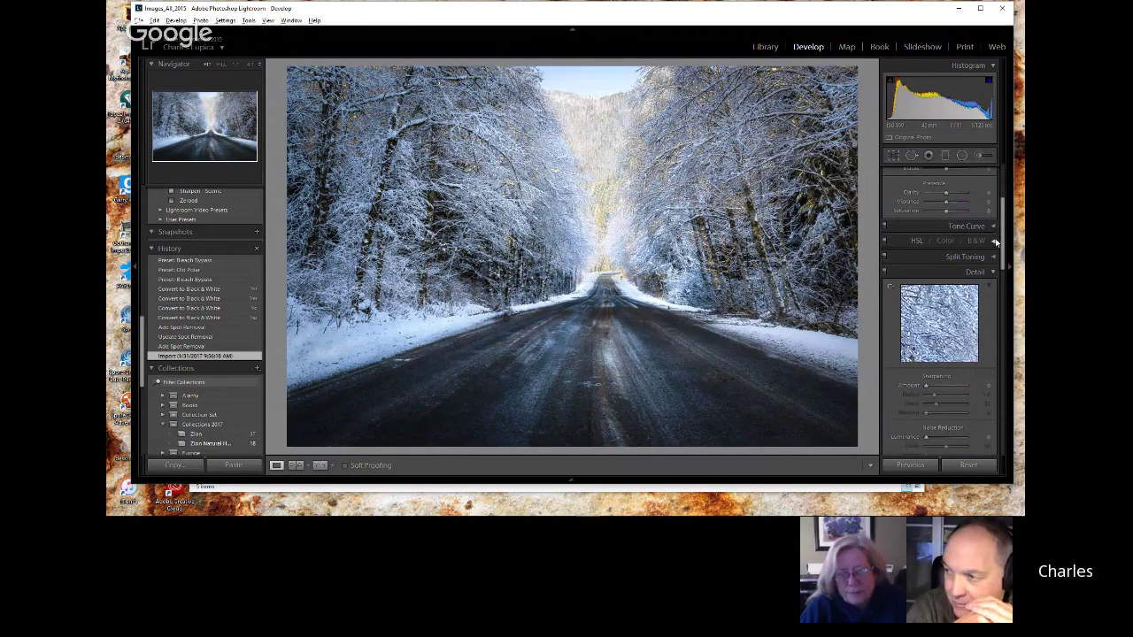
{"action": "left_click", "coordinate": [995, 240]}
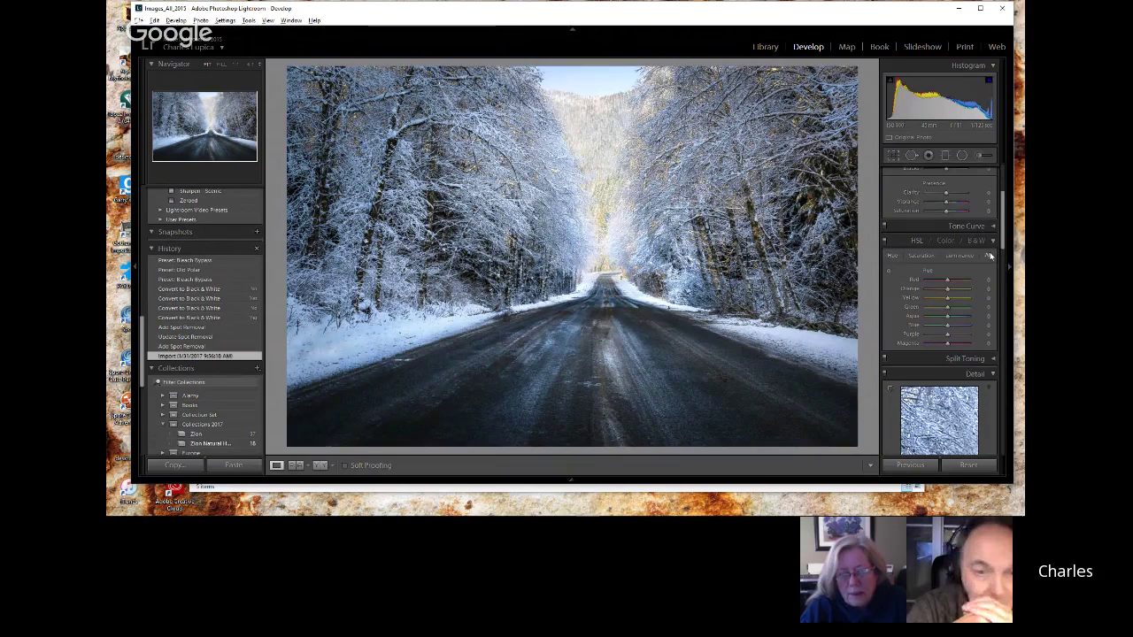
{"action": "left_click", "coordinate": [990, 255]}
{"action": "left_click_drag", "start_coordinate": [1001, 237], "coordinate": [937, 325]}
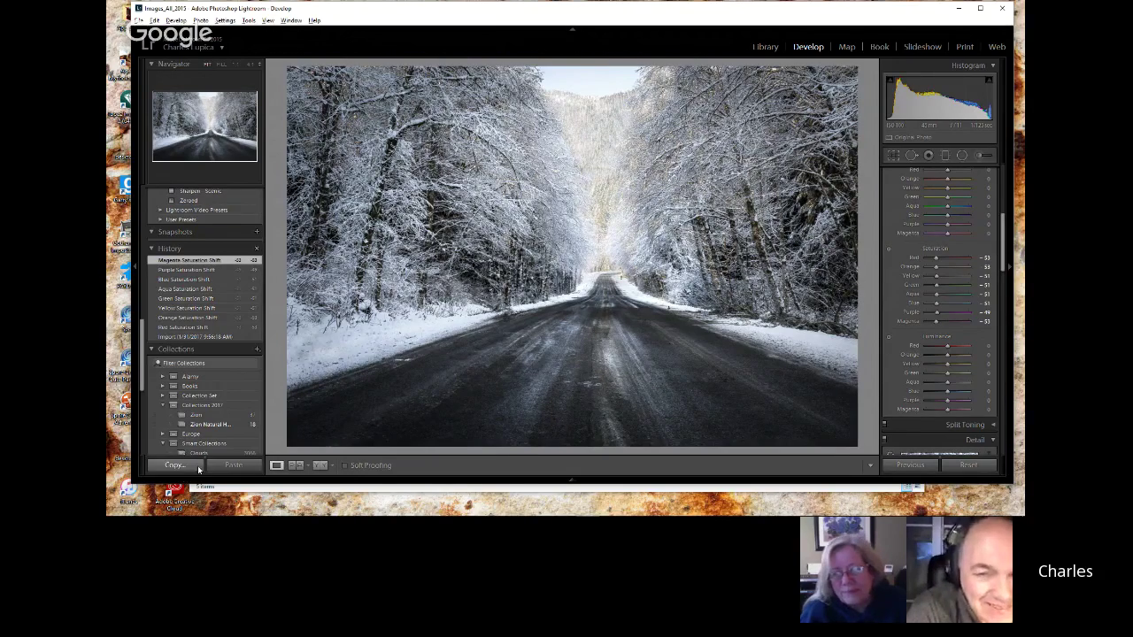
- Return to the Library grid and open the eagle photo in full view
{"action": "left_click", "coordinate": [765, 46]}
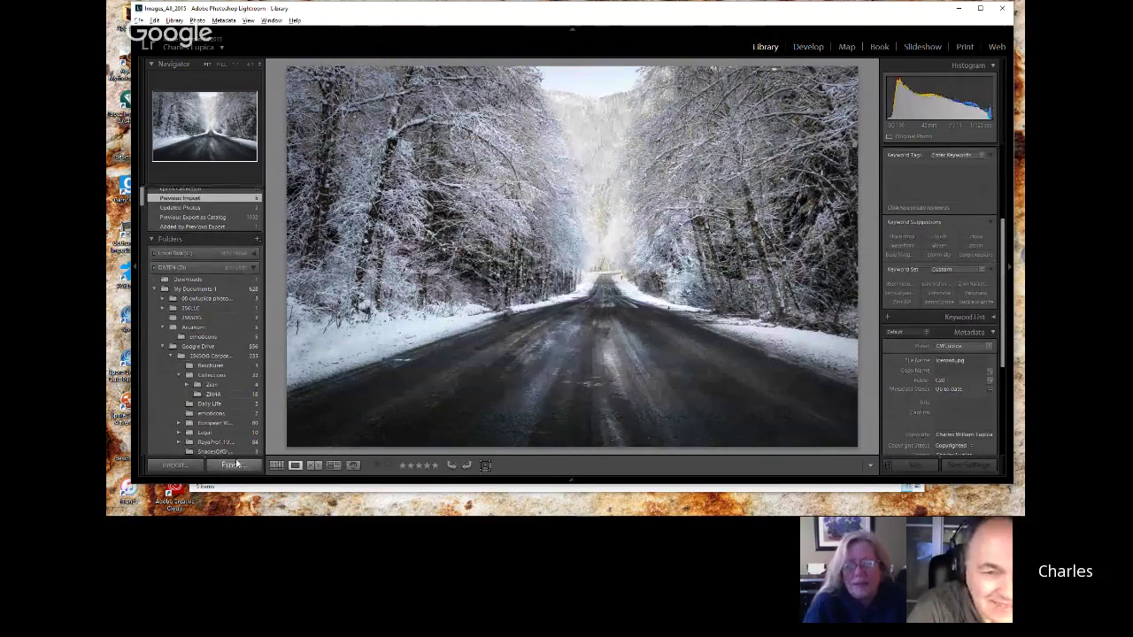
{"action": "left_click", "coordinate": [276, 466]}
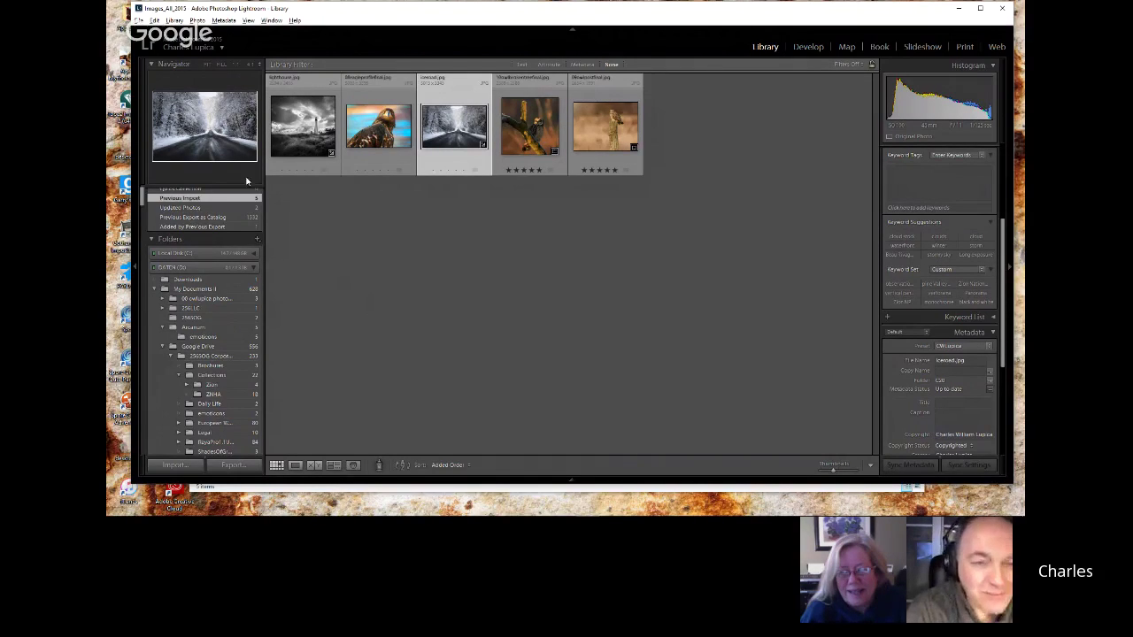
{"action": "double_click", "coordinate": [382, 135]}
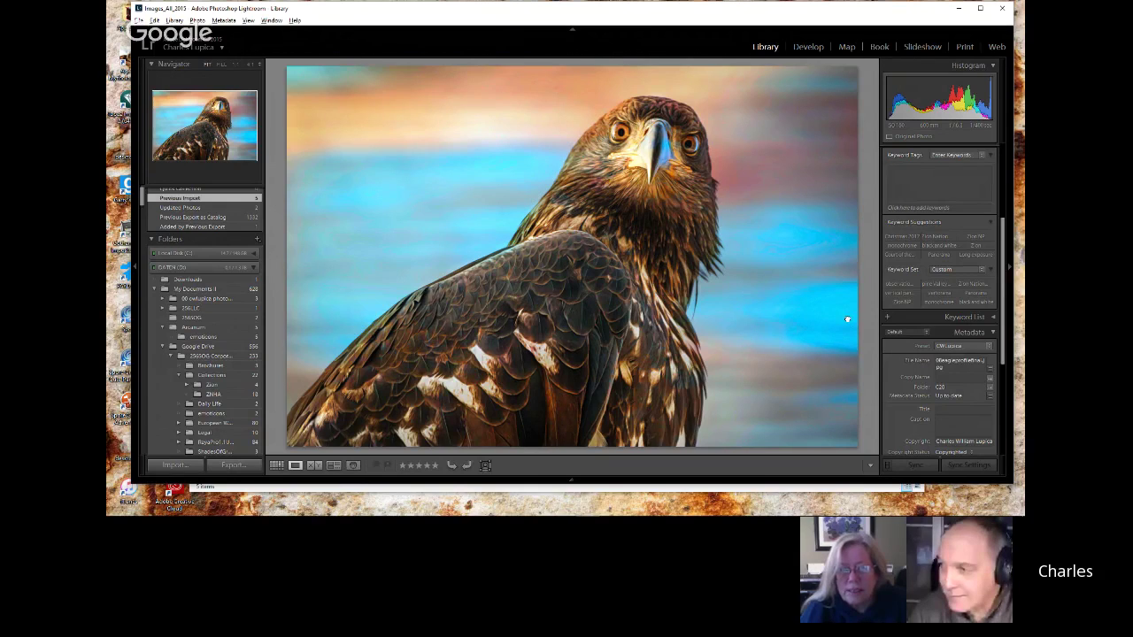
- Examine the eagle photo's blurred blue and orange background up close on both sides of the bird
{"action": "left_click", "coordinate": [847, 320]}
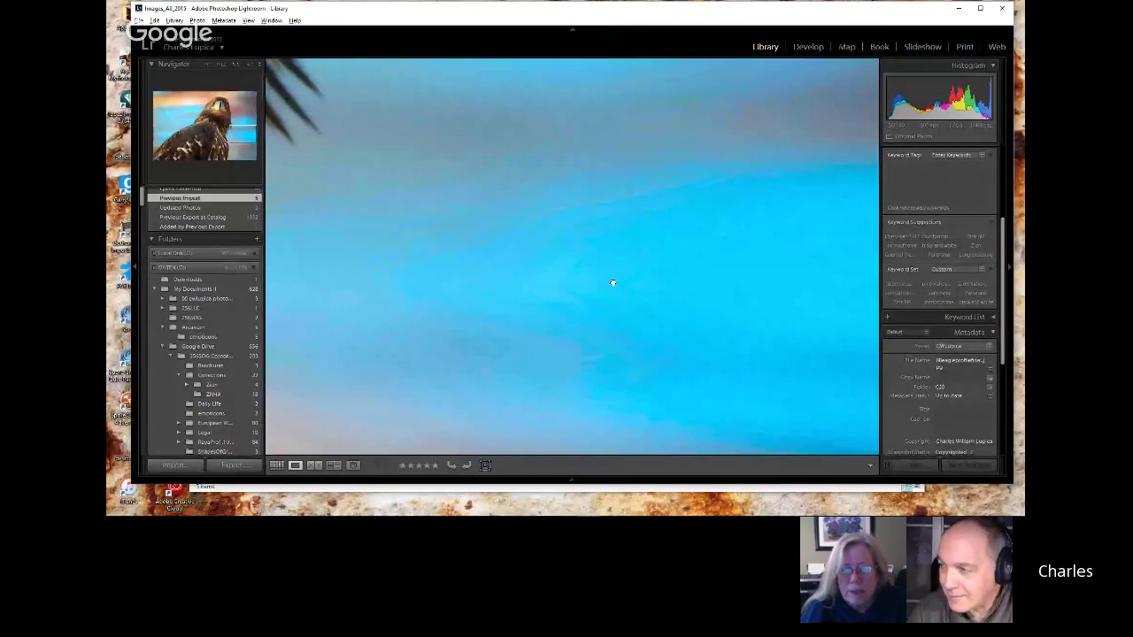
{"action": "left_click_drag", "start_coordinate": [375, 97], "coordinate": [415, 136]}
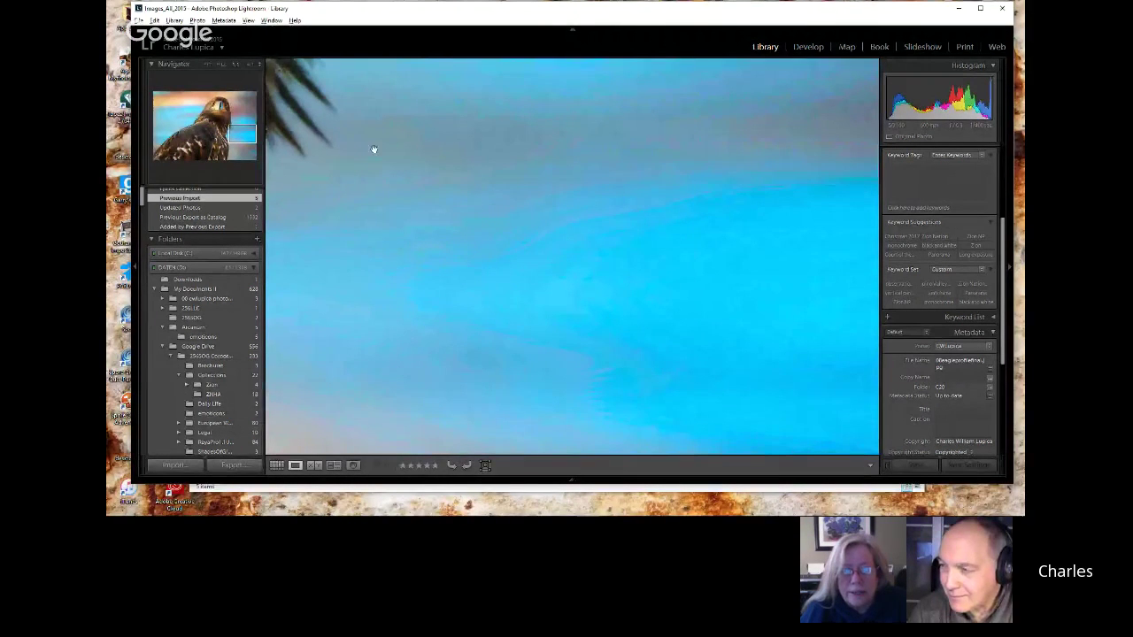
{"action": "left_click", "coordinate": [374, 148]}
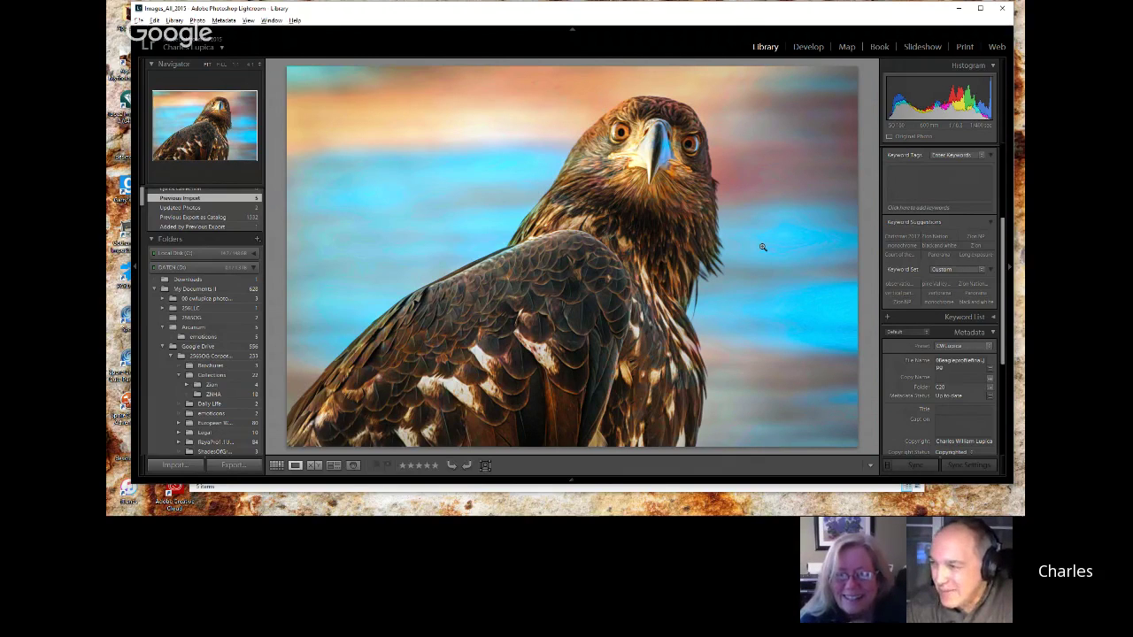
{"action": "left_click", "coordinate": [331, 182]}
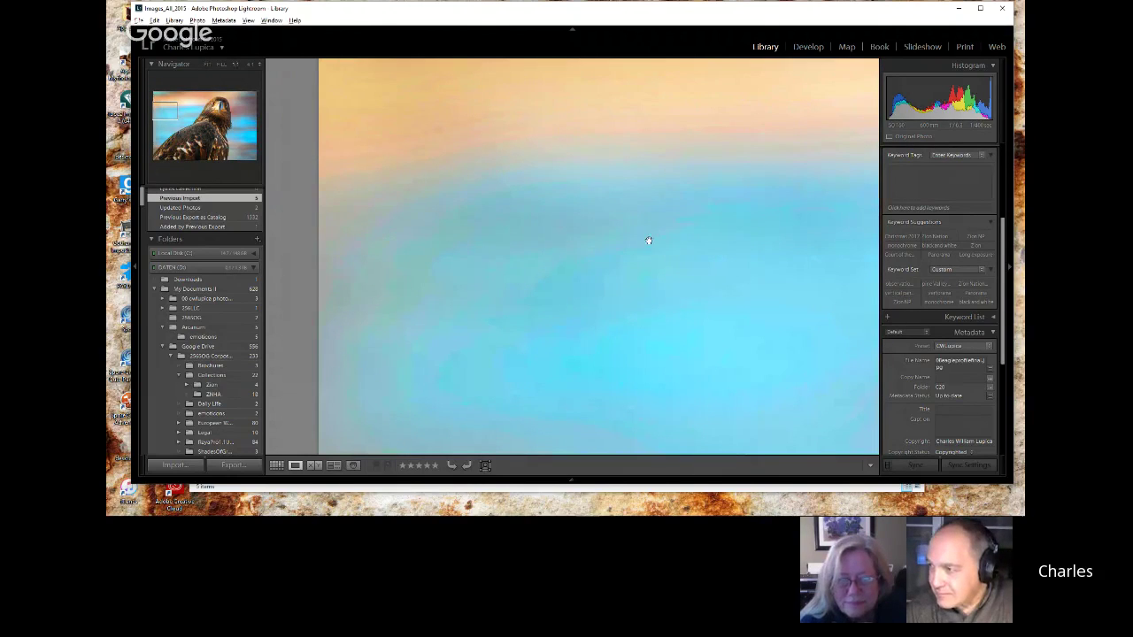
{"action": "left_click", "coordinate": [523, 287]}
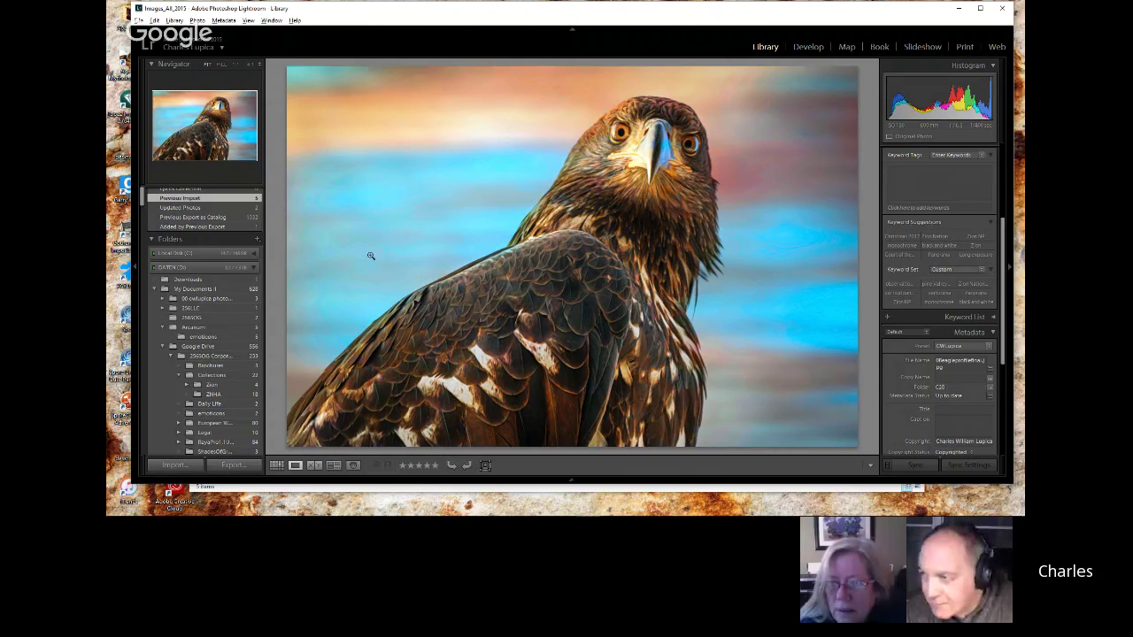
{"action": "left_click", "coordinate": [329, 181]}
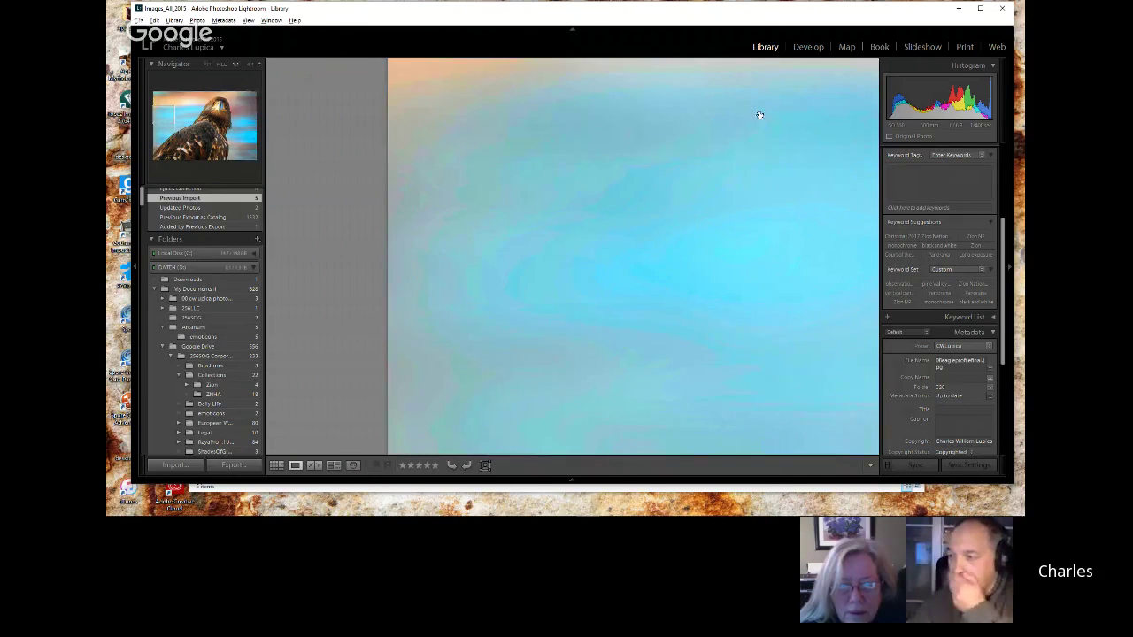
{"action": "left_click", "coordinate": [786, 184]}
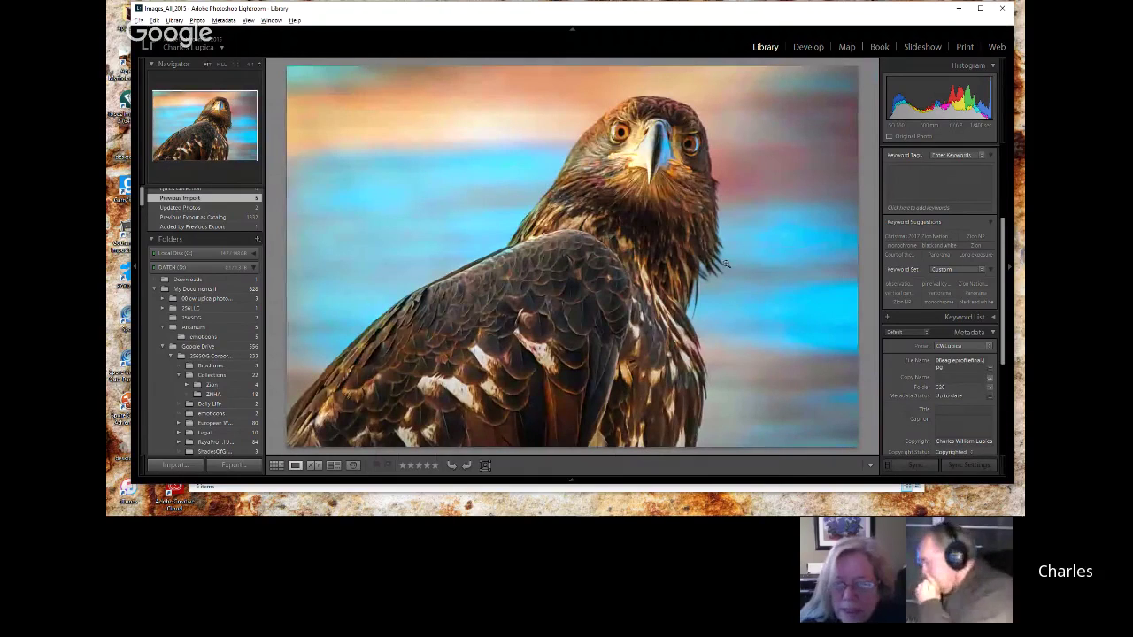
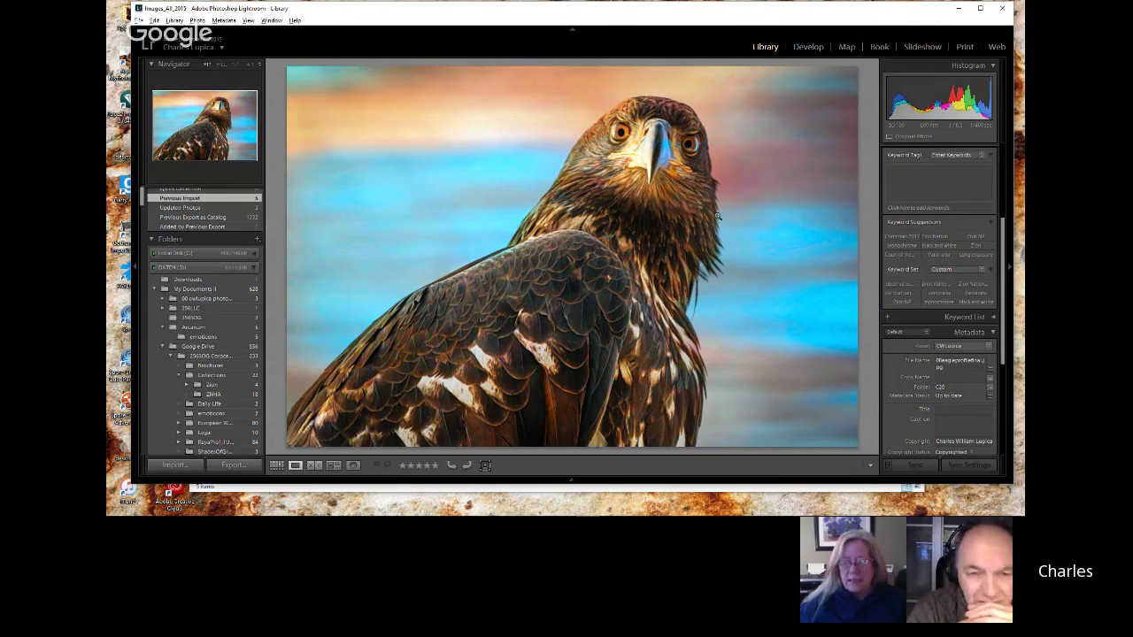
- Try a black-and-white treatment on the eagle photo in the Develop module with the Green Filter preset
{"action": "left_click", "coordinate": [807, 47]}
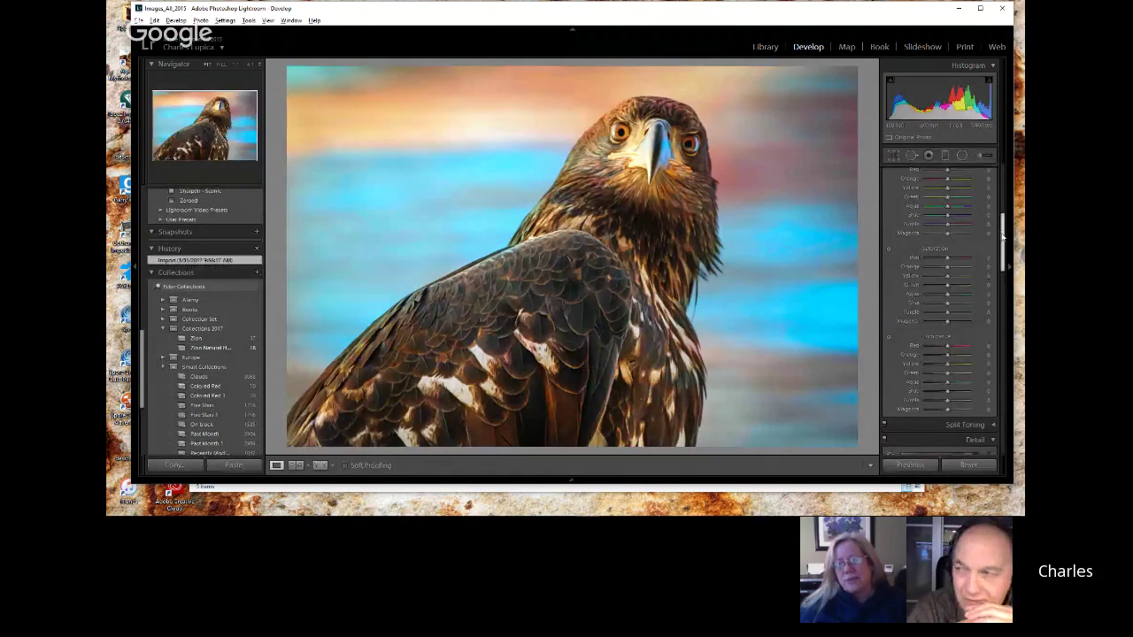
{"action": "scroll", "coordinate": [994, 227], "scroll_direction": "up", "scroll_amount": 5}
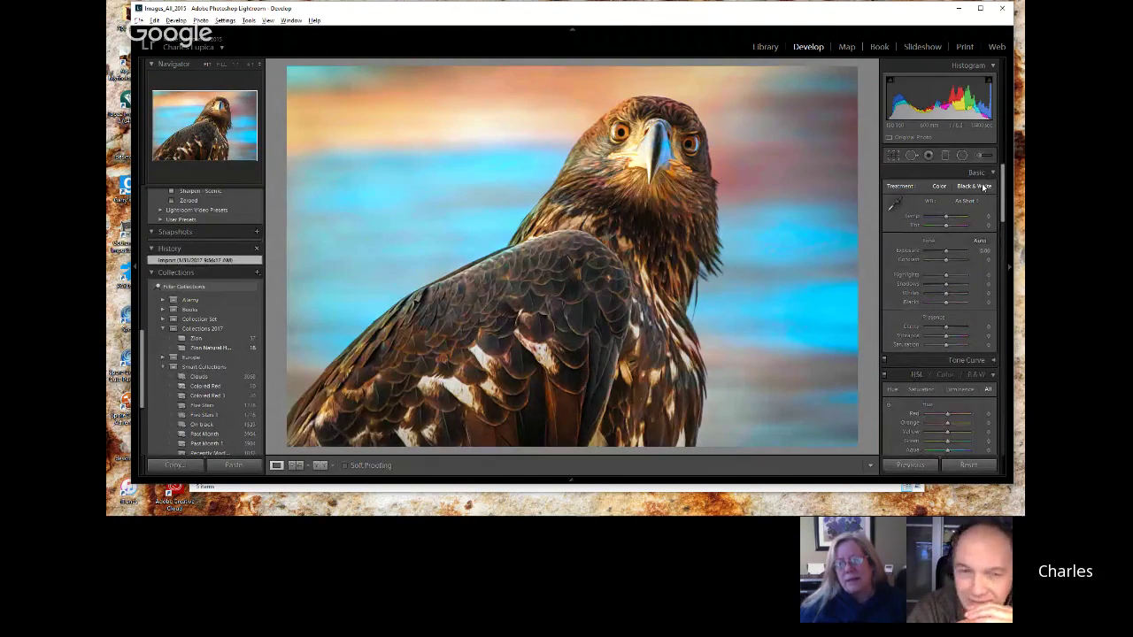
{"action": "left_click", "coordinate": [983, 187]}
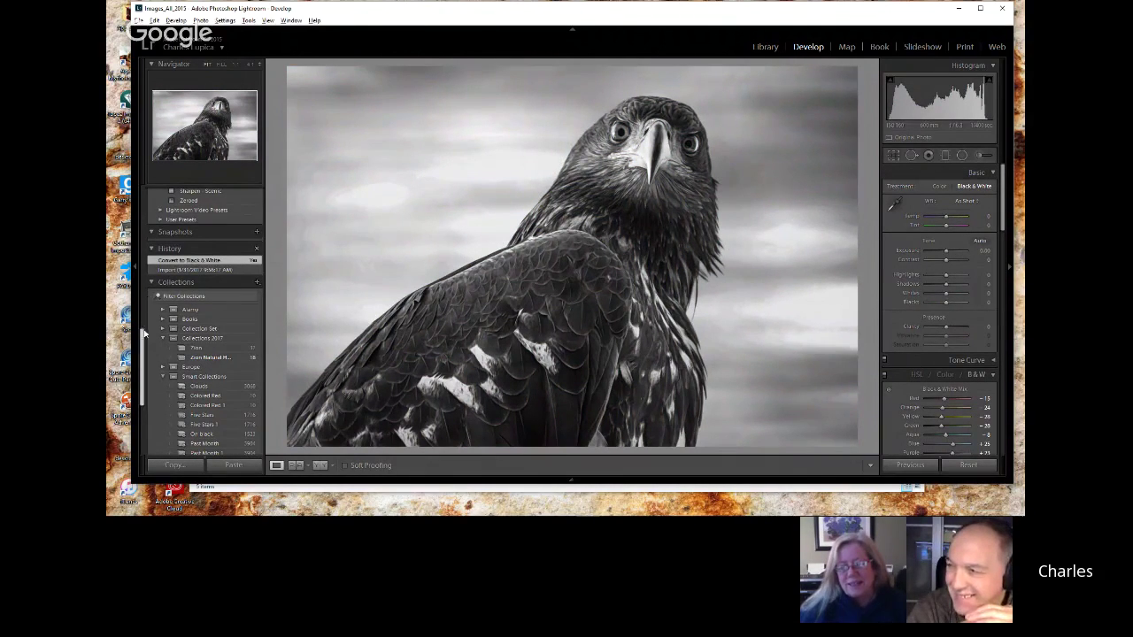
{"action": "left_click_drag", "start_coordinate": [143, 338], "coordinate": [143, 193]}
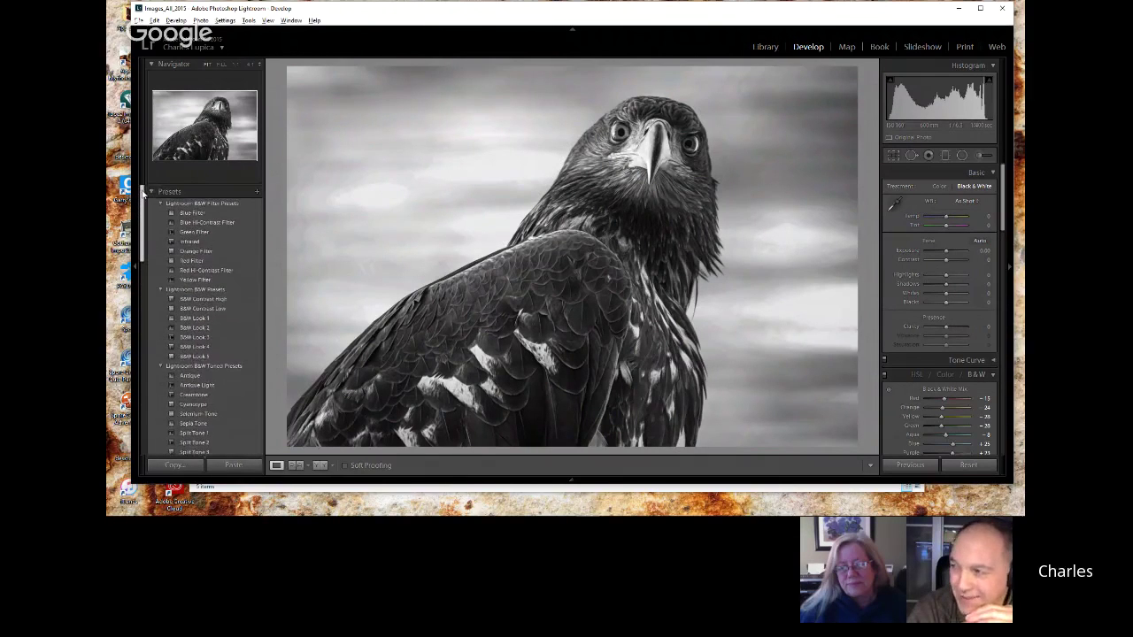
{"action": "left_click", "coordinate": [197, 232]}
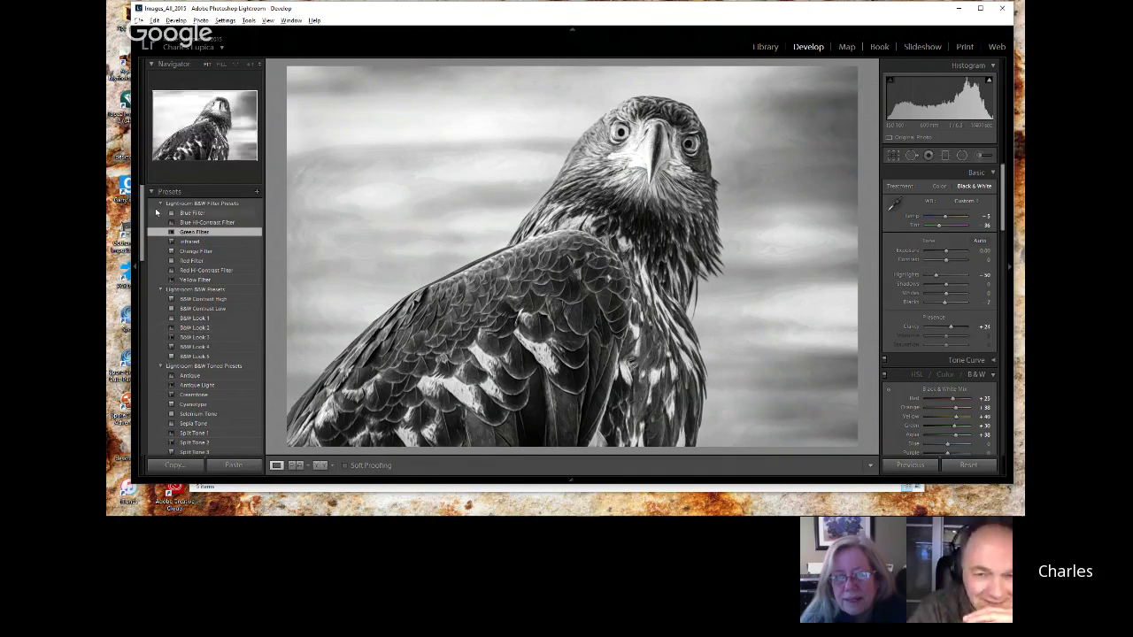
- Revert the eagle photo to its Import state in the edit history
{"action": "scroll", "coordinate": [152, 283], "scroll_direction": "down", "scroll_amount": 10}
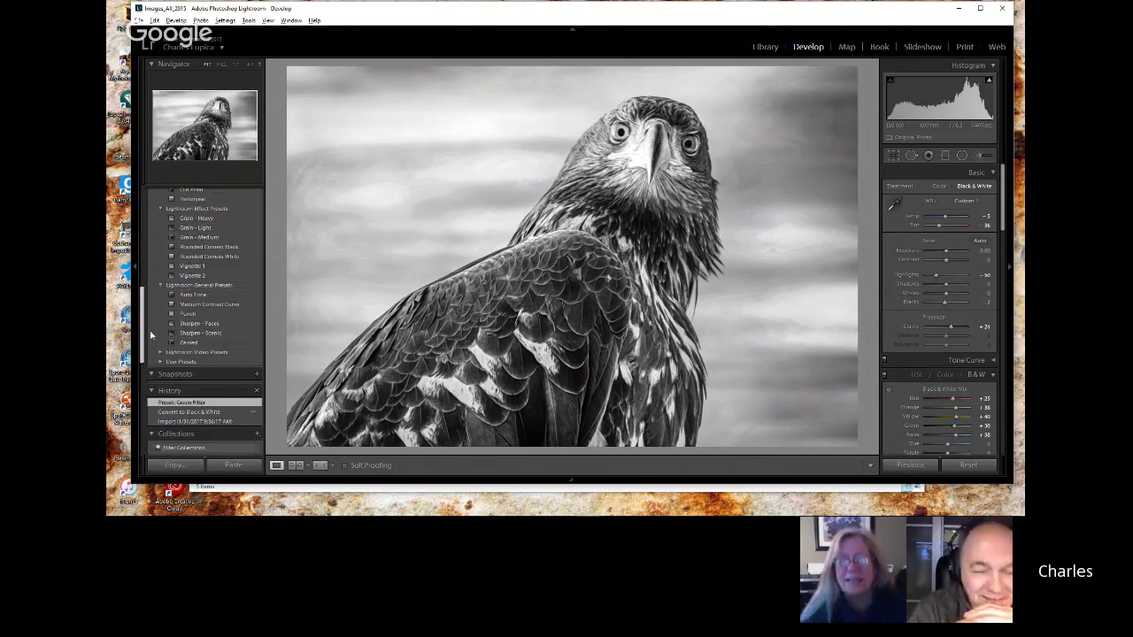
{"action": "scroll", "coordinate": [150, 334], "scroll_direction": "down", "scroll_amount": 2}
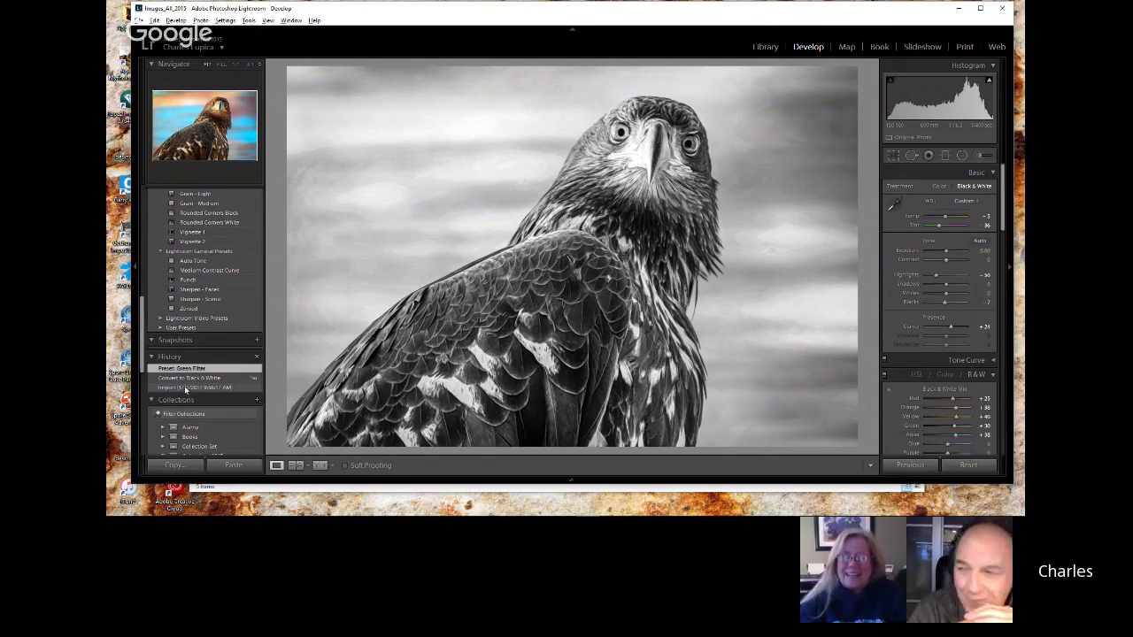
{"action": "left_click", "coordinate": [184, 387]}
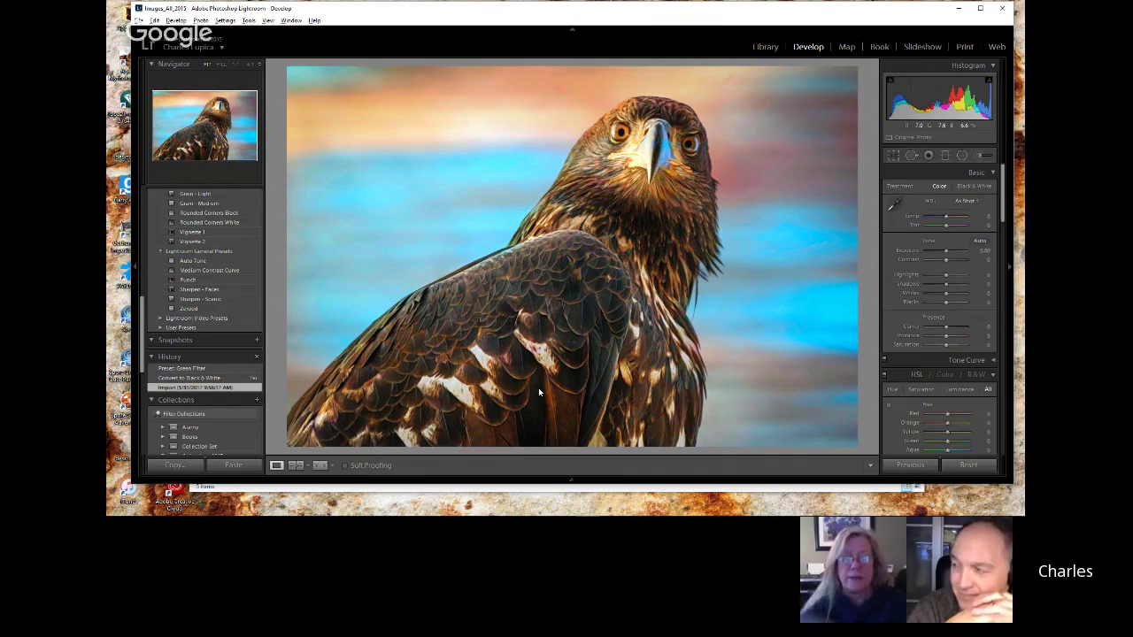
- Inspect the eagle's chest feathers up close and return to the full view of the photo
{"action": "left_click", "coordinate": [640, 397]}
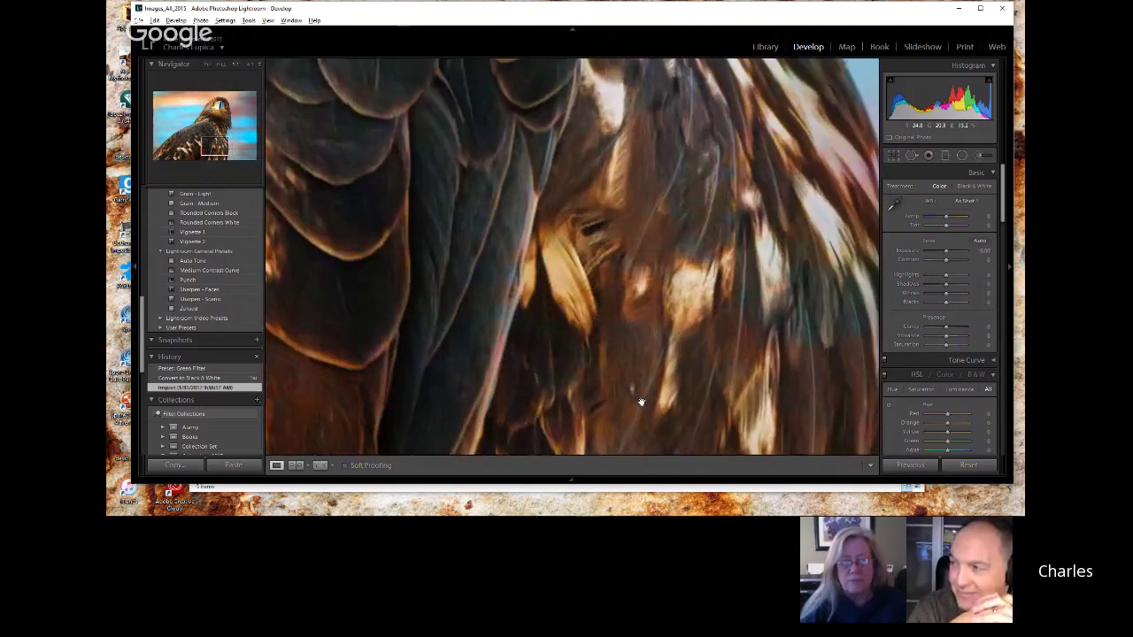
{"action": "left_click_drag", "start_coordinate": [682, 397], "coordinate": [734, 399]}
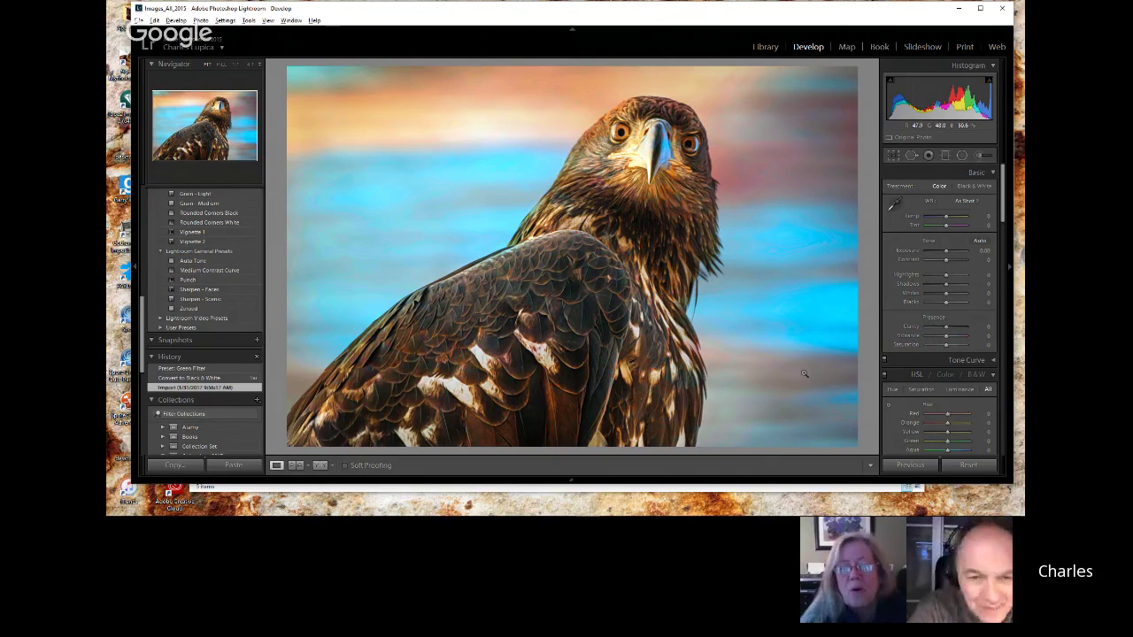
{"action": "mouse_move", "coordinate": [206, 485]}
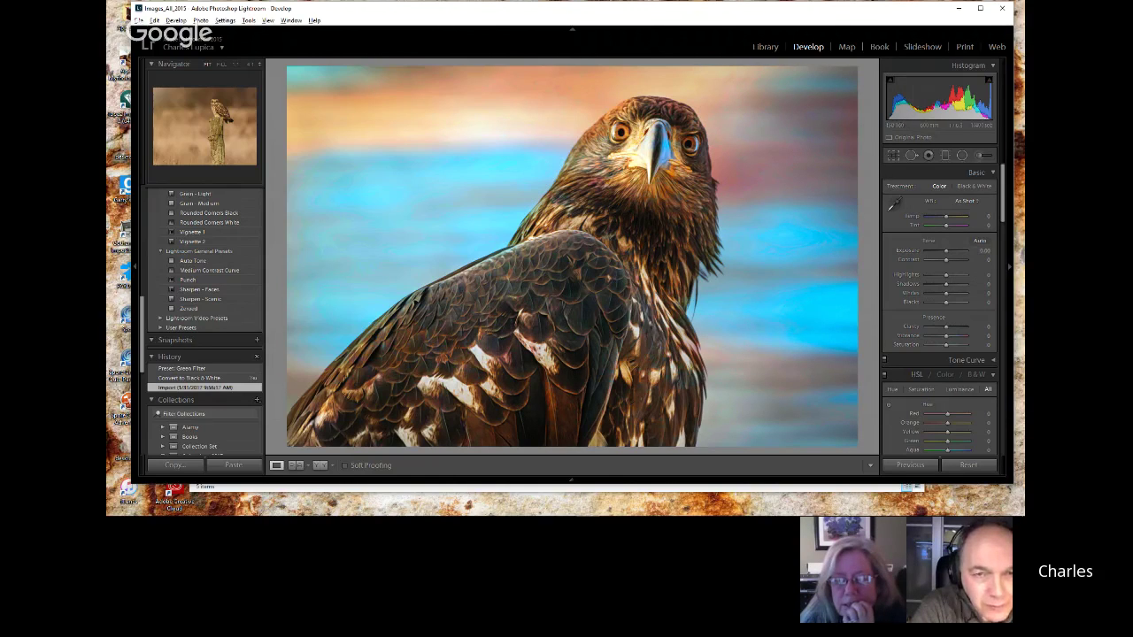
{"action": "left_click_drag", "start_coordinate": [918, 10], "coordinate": [923, 14]}
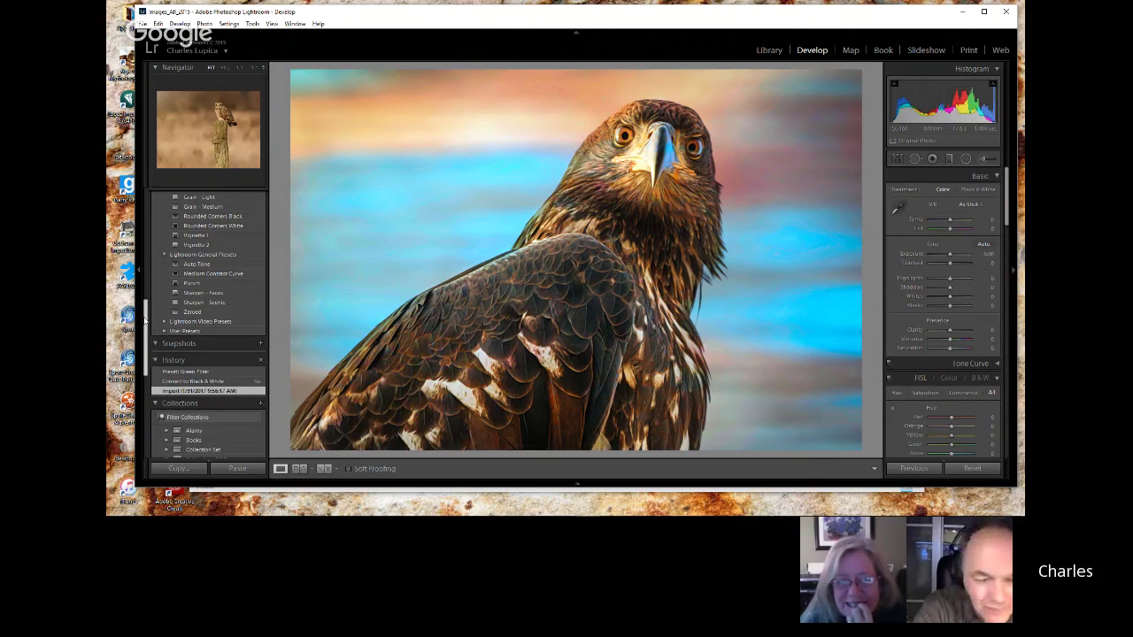
- Try the Split Tone 1, Split Tone 3 and Cyanotype B&W toned presets on the eagle photo
{"action": "scroll", "coordinate": [149, 327], "scroll_direction": "down", "scroll_amount": 2}
{"action": "scroll", "coordinate": [149, 329], "scroll_direction": "down", "scroll_amount": 1}
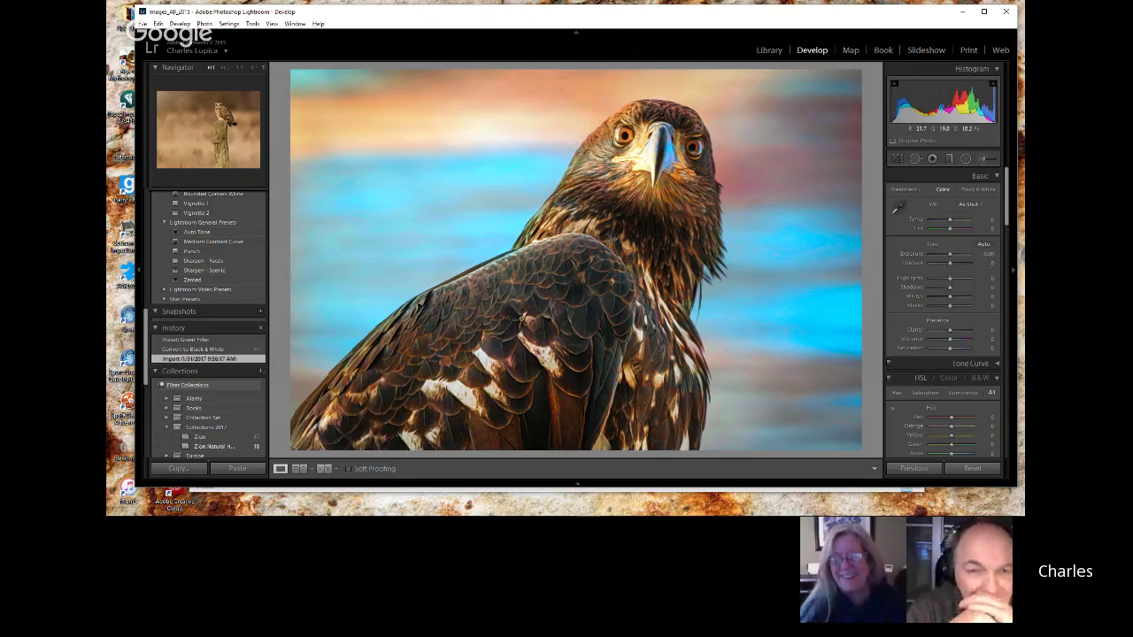
{"action": "left_click_drag", "start_coordinate": [147, 345], "coordinate": [149, 252]}
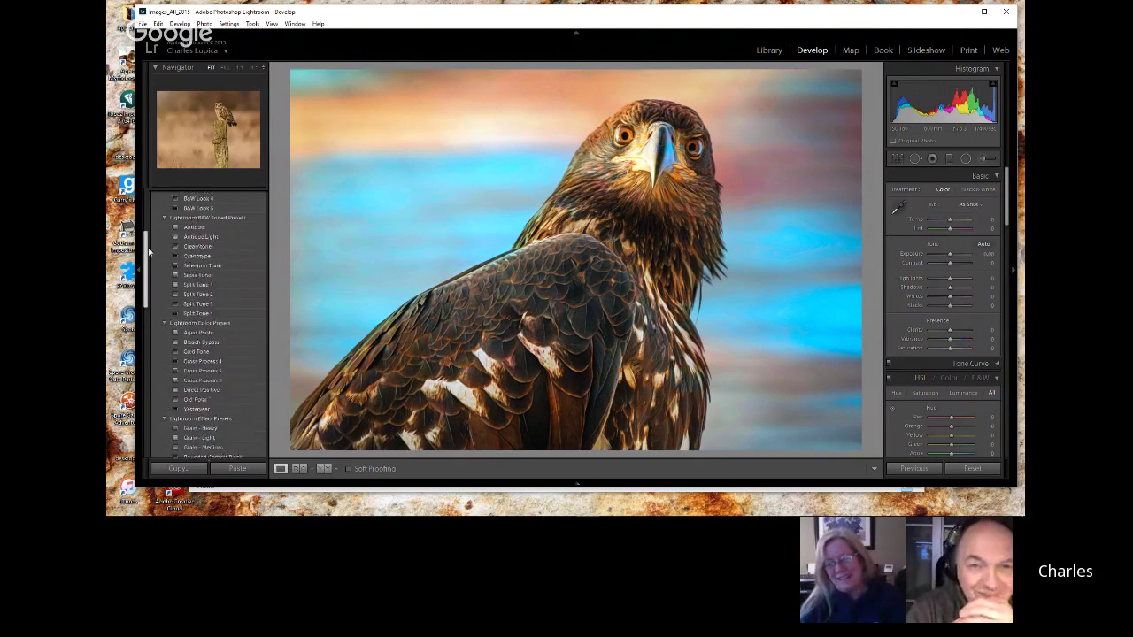
{"action": "left_click", "coordinate": [202, 285]}
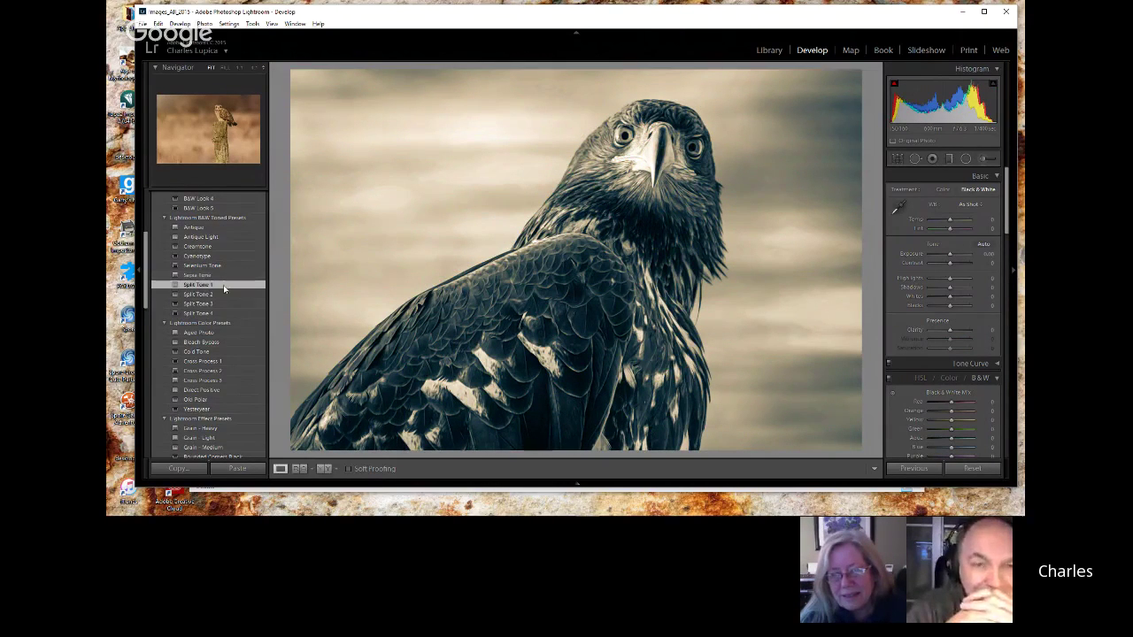
{"action": "left_click", "coordinate": [192, 304]}
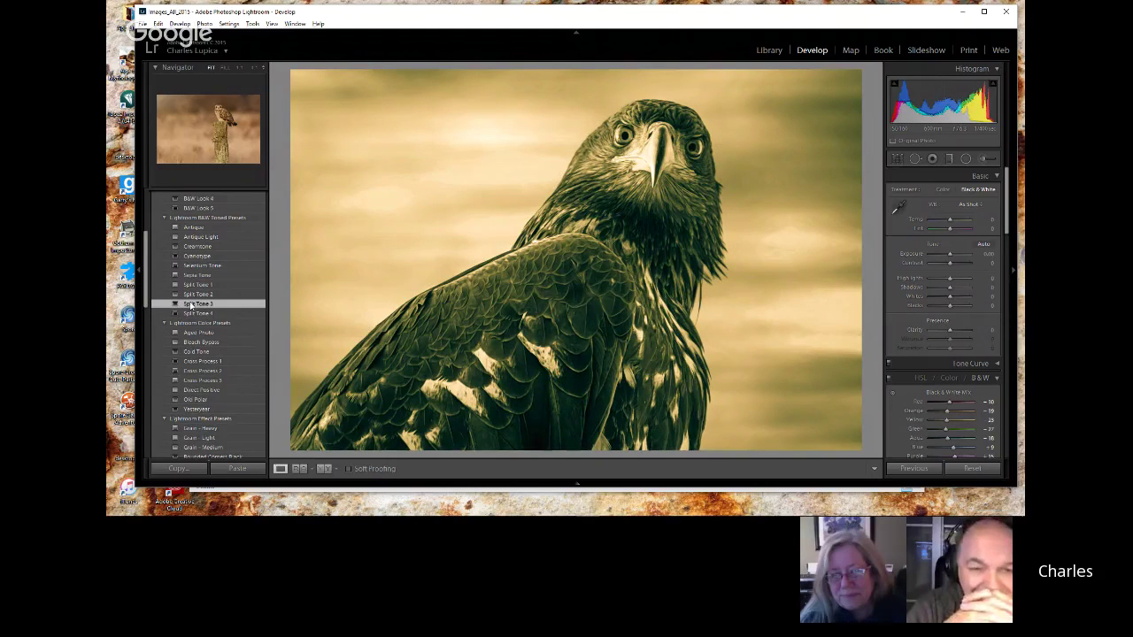
{"action": "left_click", "coordinate": [199, 257]}
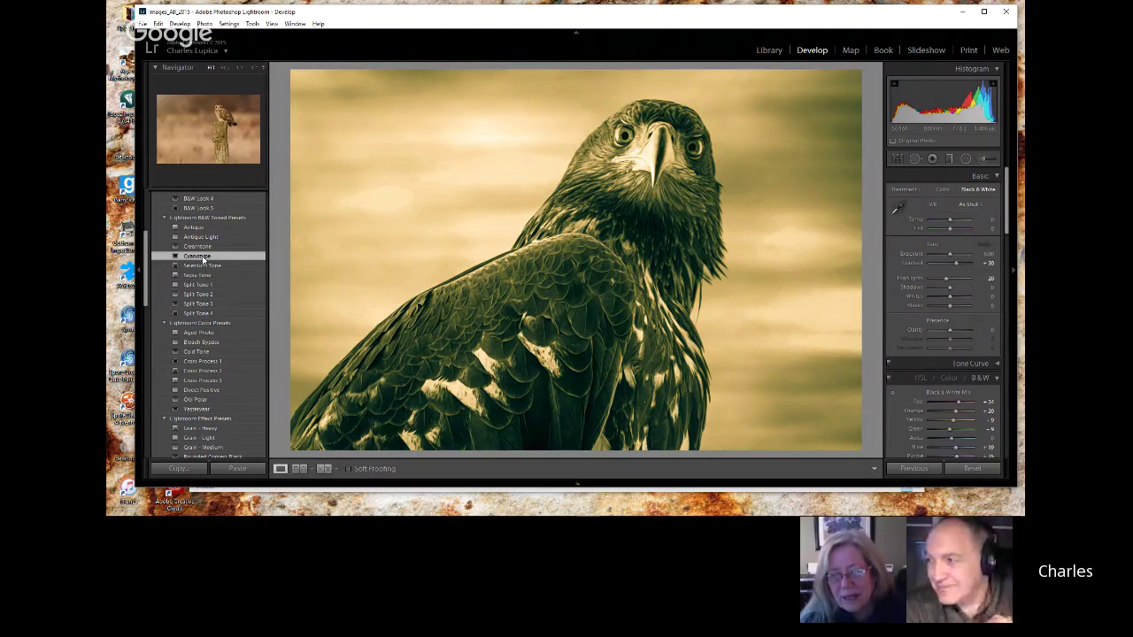
- Try the Cold Tone, Cross Process 2 and Old Polar color presets on the eagle photo
{"action": "left_click", "coordinate": [201, 352]}
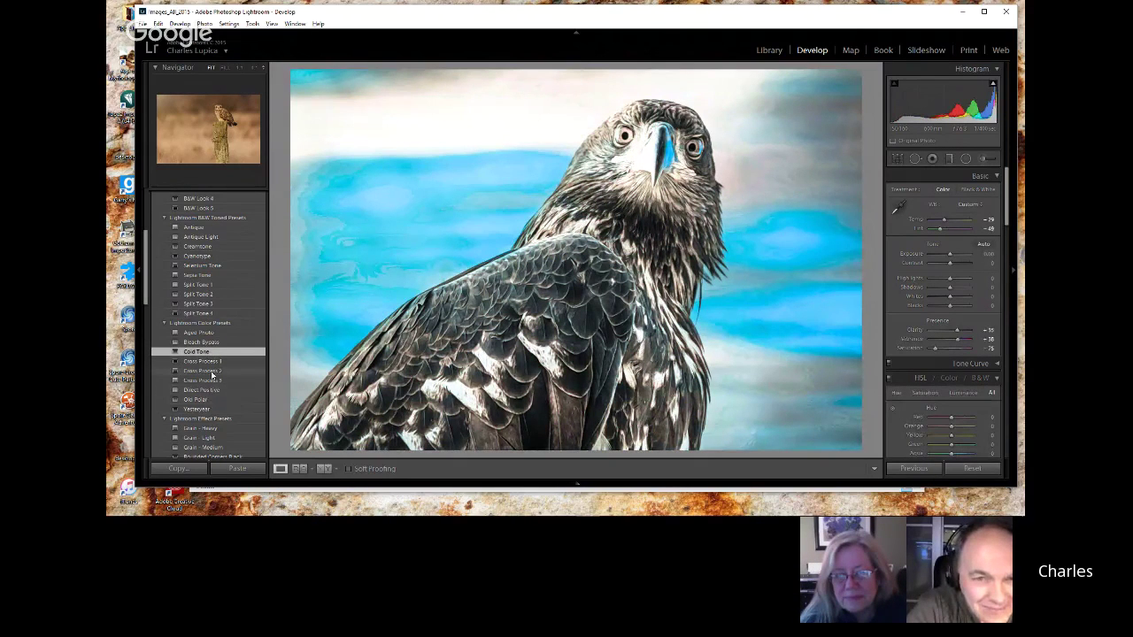
{"action": "left_click", "coordinate": [201, 372]}
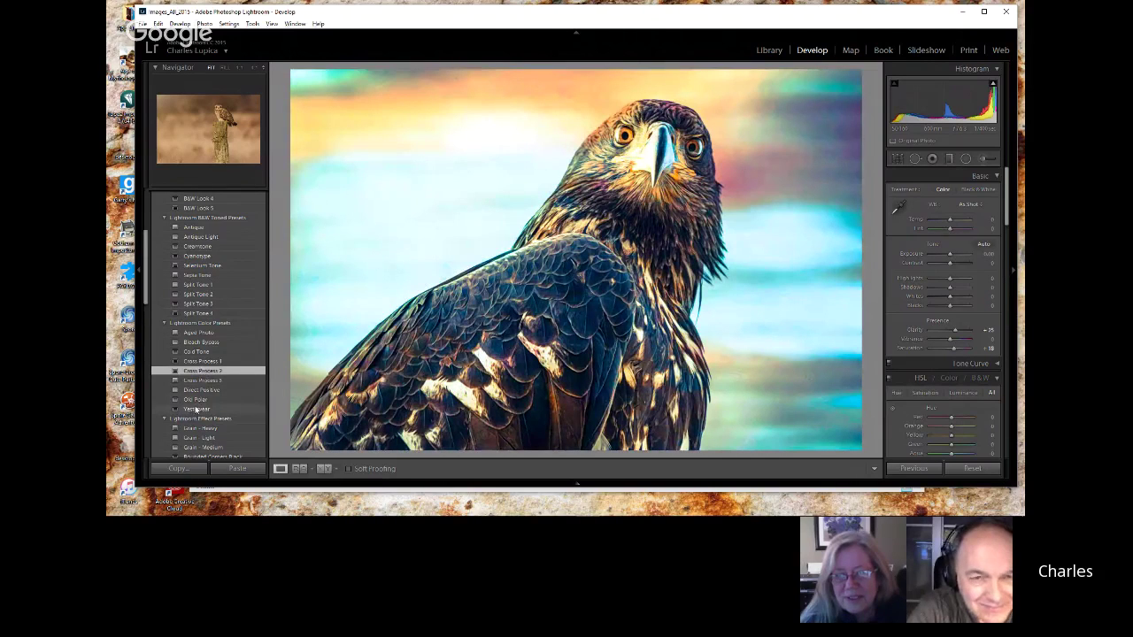
{"action": "left_click", "coordinate": [196, 399]}
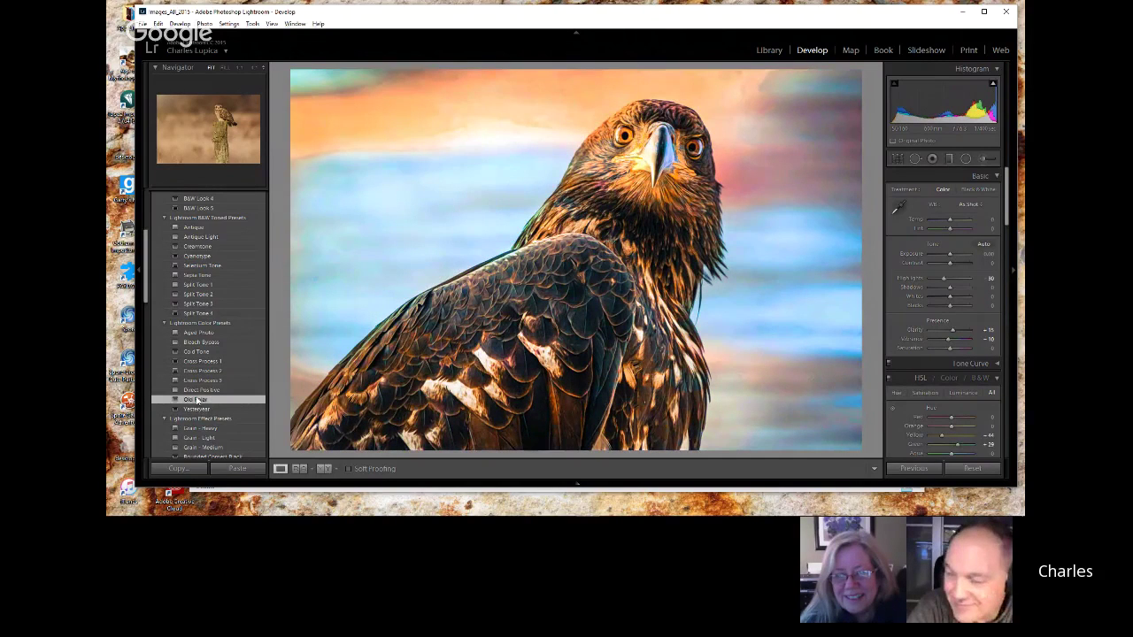
- Apply the Yesteryear color preset to the eagle photo and add the Grain - Heavy effect preset
{"action": "left_click", "coordinate": [198, 409]}
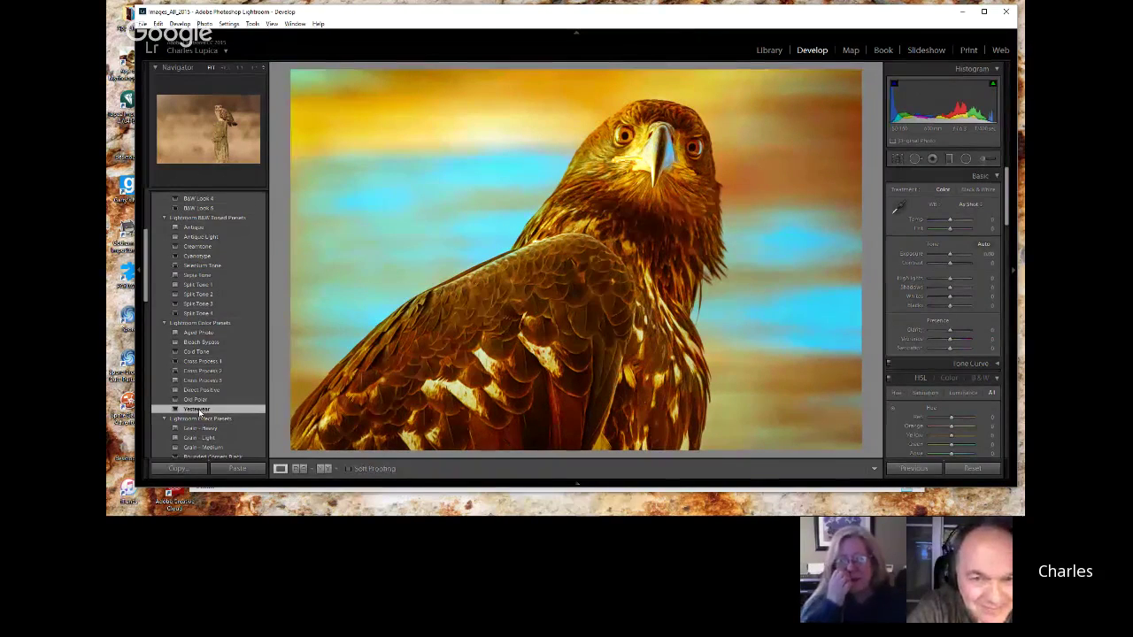
{"action": "left_click", "coordinate": [206, 429]}
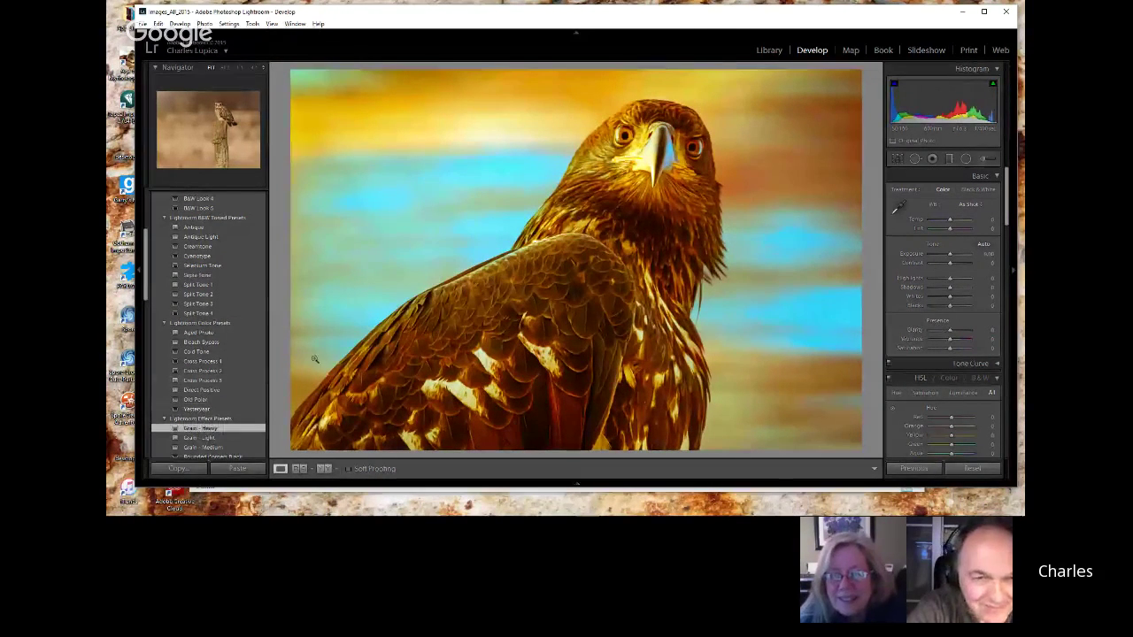
{"action": "scroll", "coordinate": [150, 306], "scroll_direction": "down", "scroll_amount": 5}
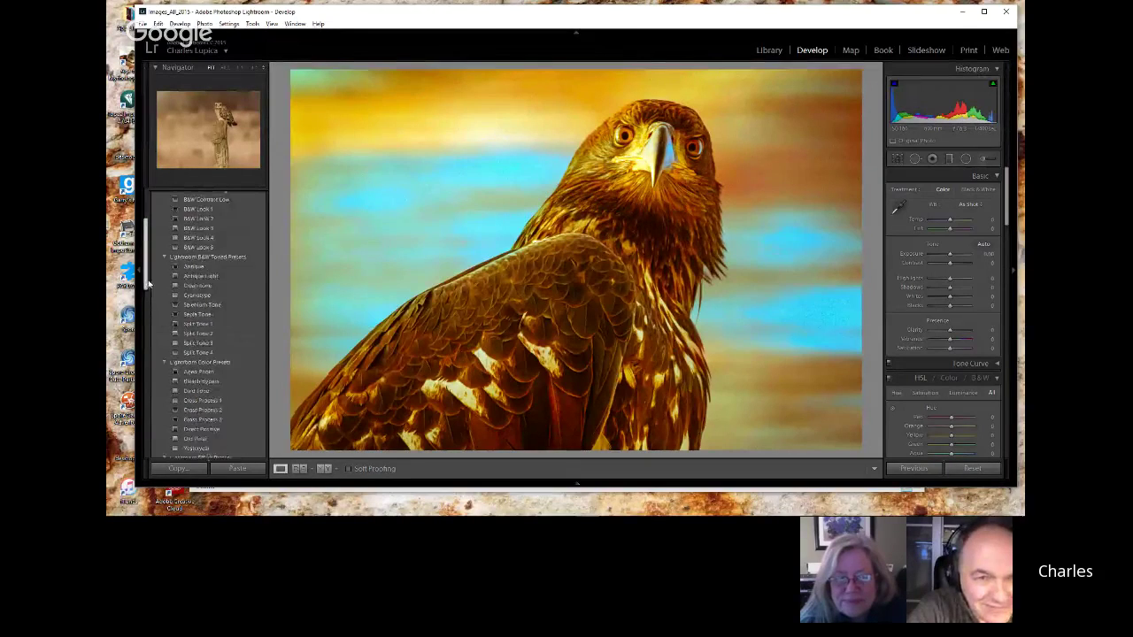
{"action": "scroll", "coordinate": [164, 330], "scroll_direction": "down", "scroll_amount": 2}
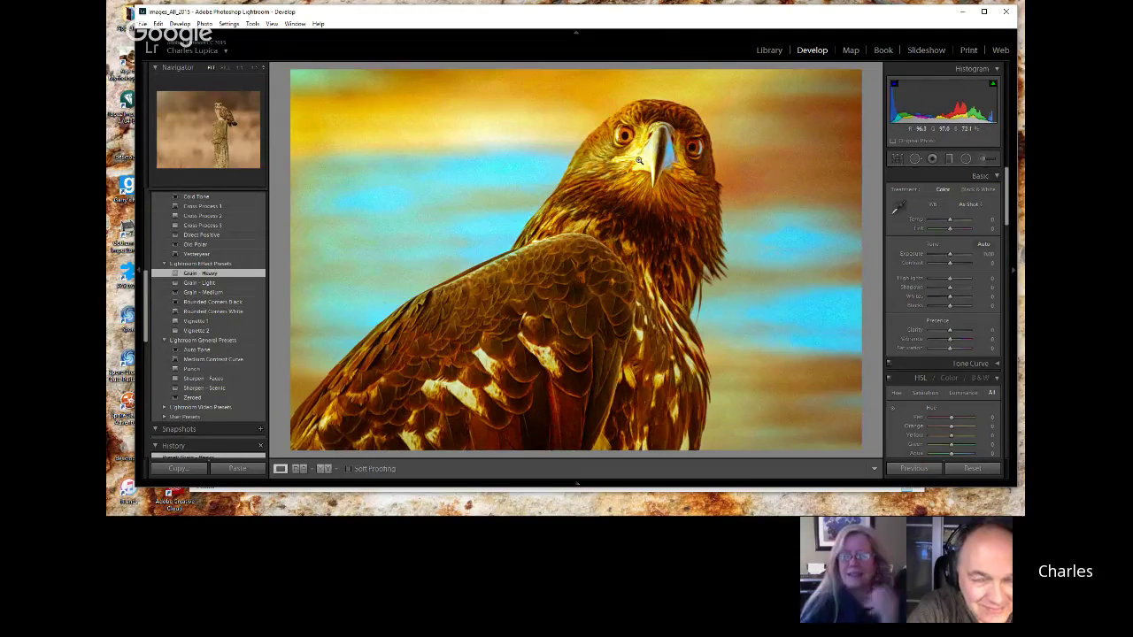
- Return to the Library grid and open the photo of the owl perched on the branch in full view
{"action": "scroll", "coordinate": [195, 266], "scroll_direction": "up", "scroll_amount": 5}
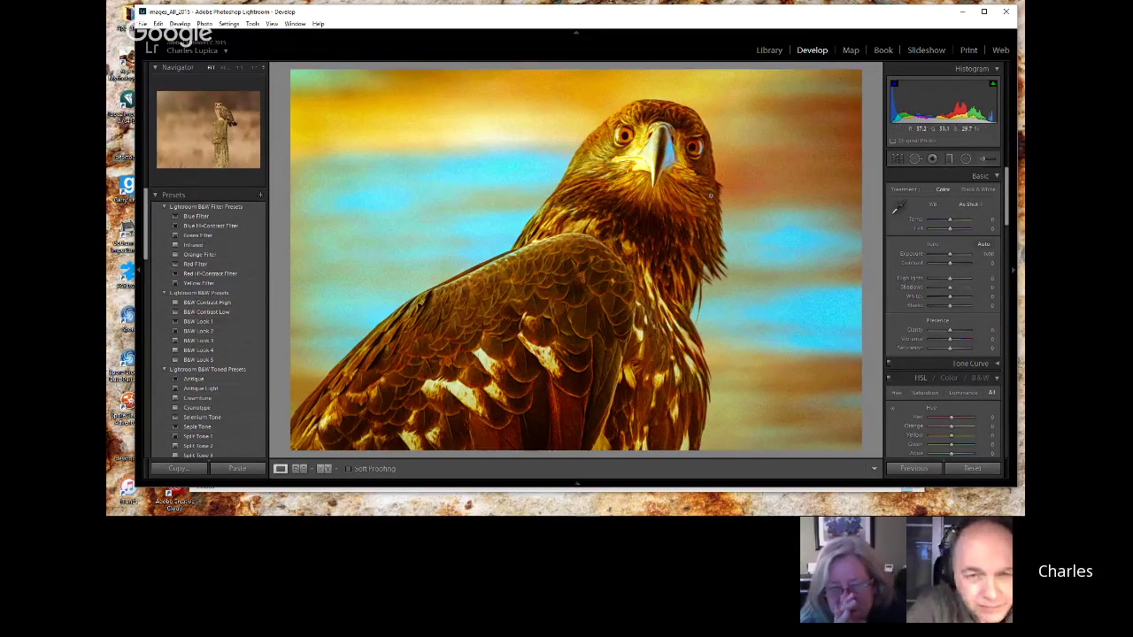
{"action": "left_click", "coordinate": [769, 50]}
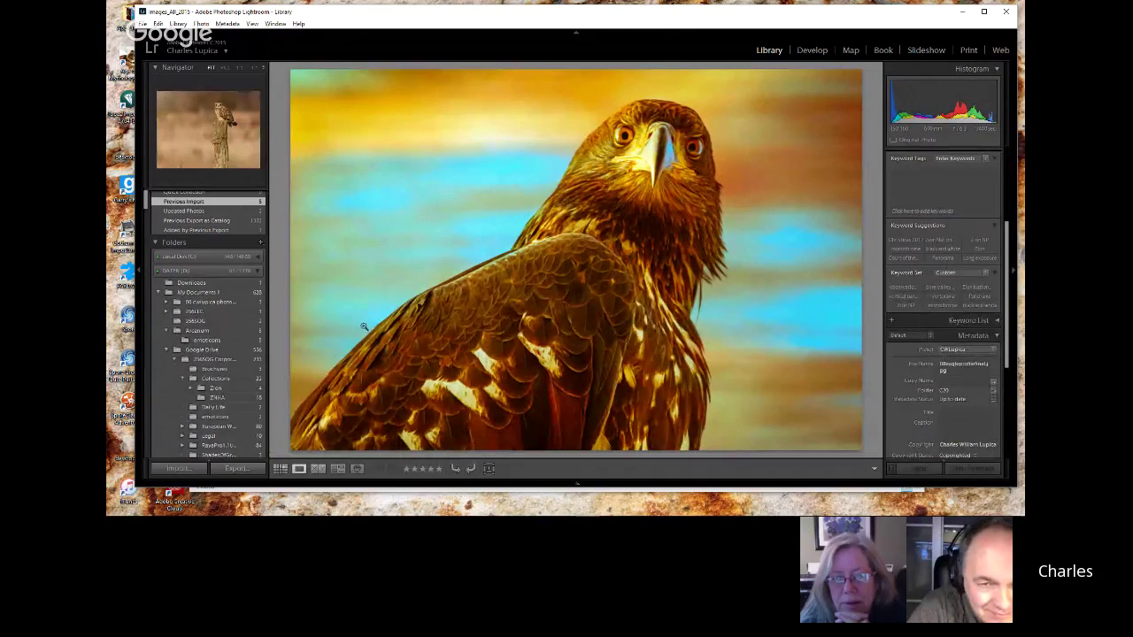
{"action": "left_click", "coordinate": [280, 469]}
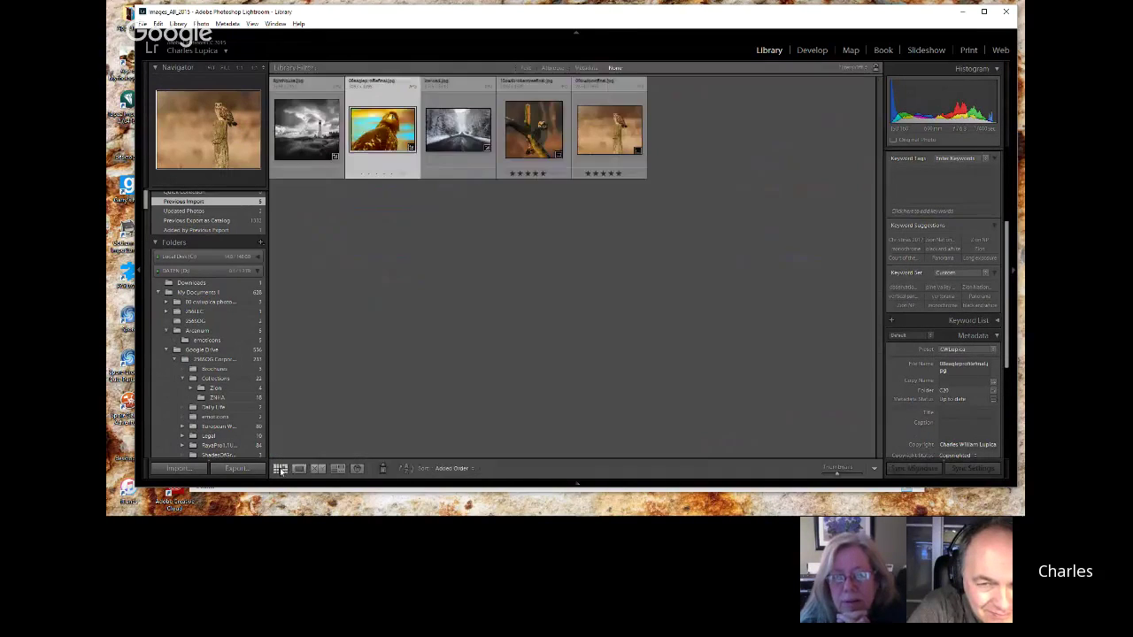
{"action": "left_click", "coordinate": [536, 138]}
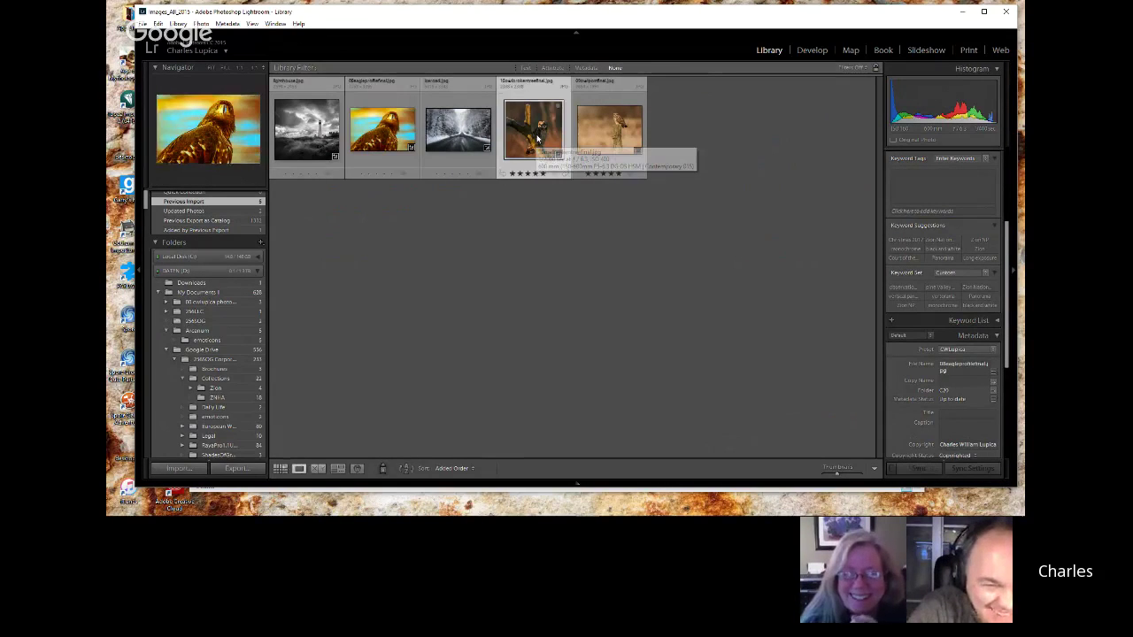
{"action": "double_click", "coordinate": [537, 138]}
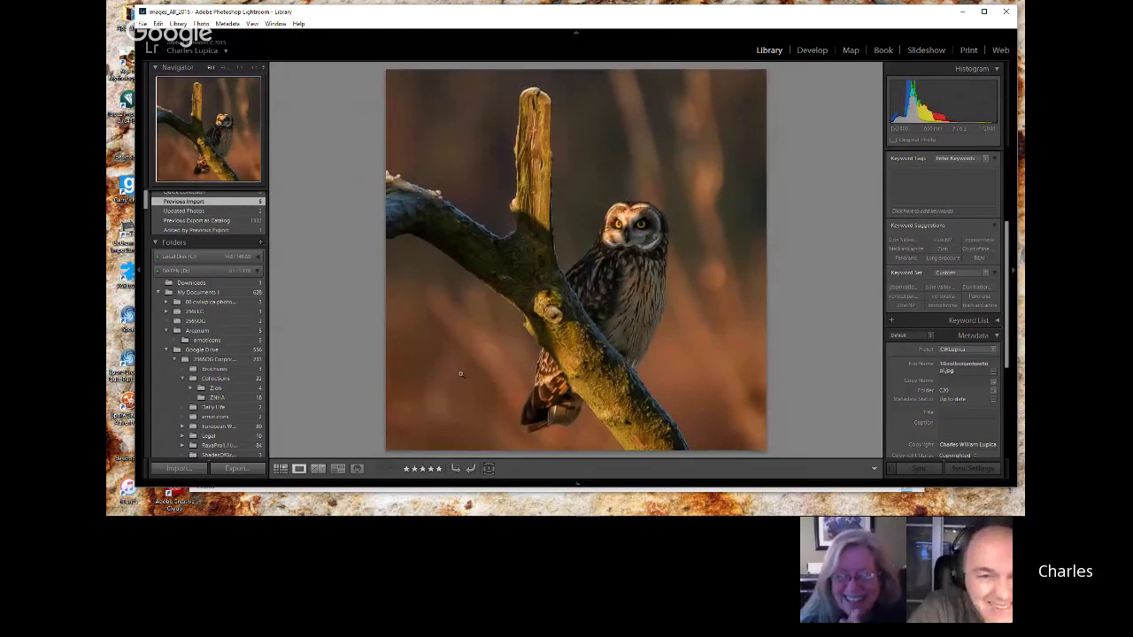
- Develop the branch owl photo and revert it to its Import state in the history, removing the crop
{"action": "left_click", "coordinate": [813, 50]}
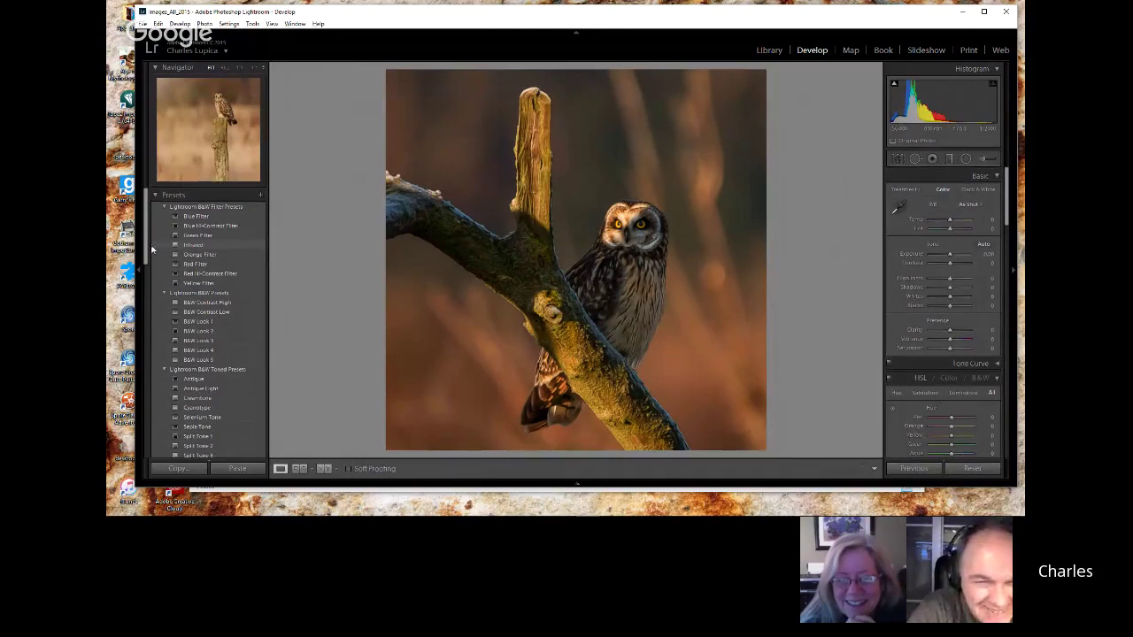
{"action": "left_click_drag", "start_coordinate": [147, 252], "coordinate": [146, 386]}
{"action": "left_click", "coordinate": [199, 382]}
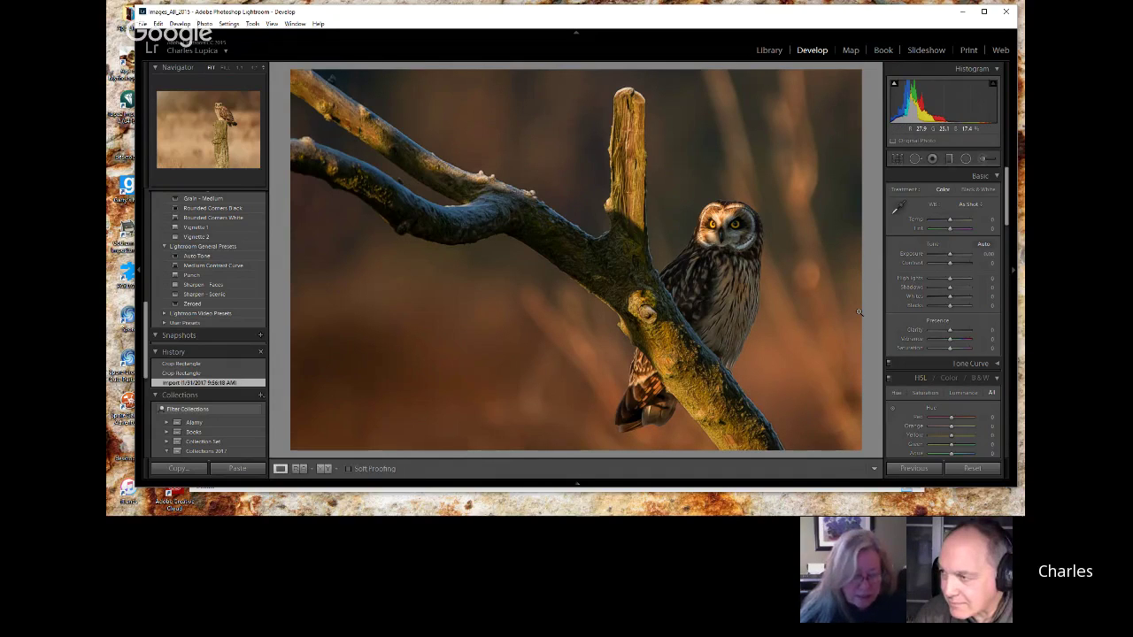
- Open the owl photo in Adobe Photoshop CC 2017 using Edit Original and duplicate the background layer
{"action": "right_click", "coordinate": [544, 157]}
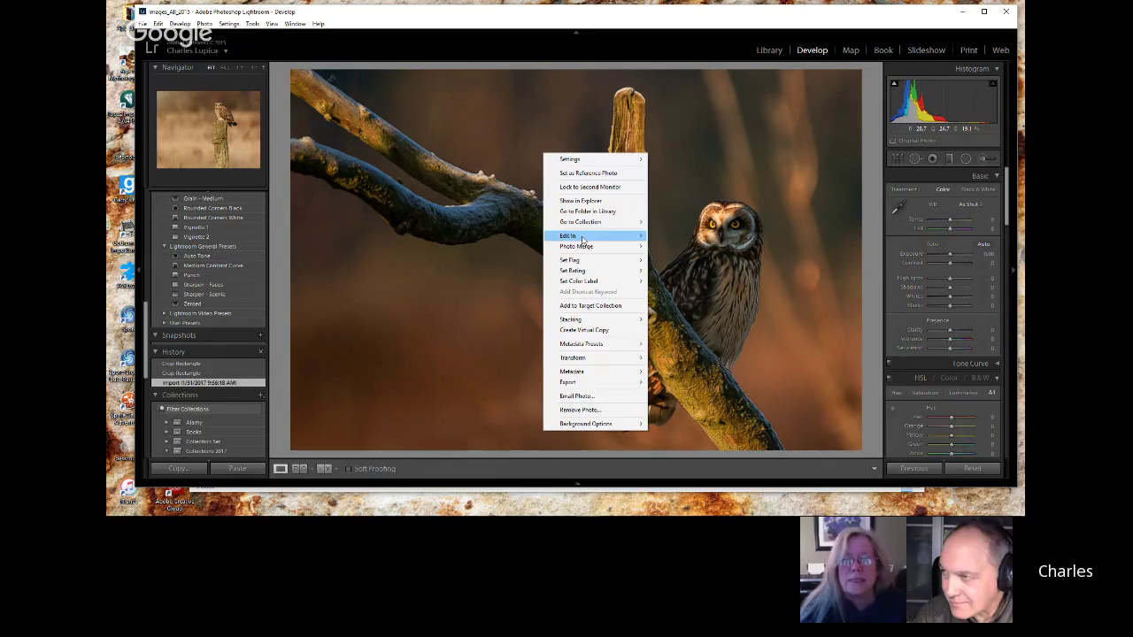
{"action": "mouse_move", "coordinate": [583, 240]}
{"action": "left_click", "coordinate": [747, 156]}
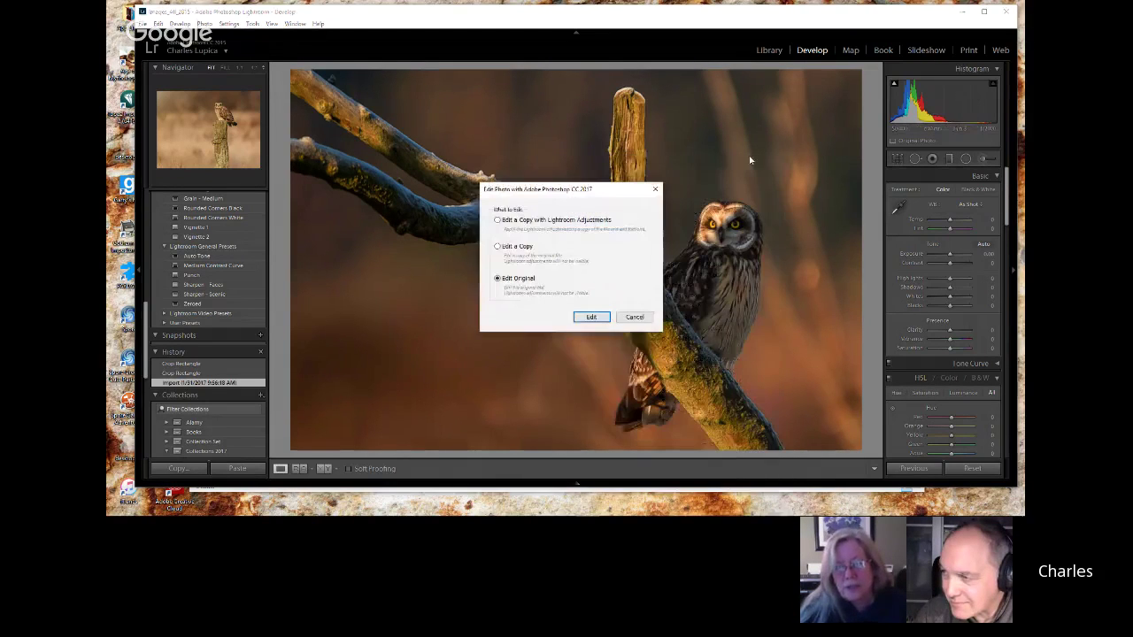
{"action": "left_click", "coordinate": [592, 317]}
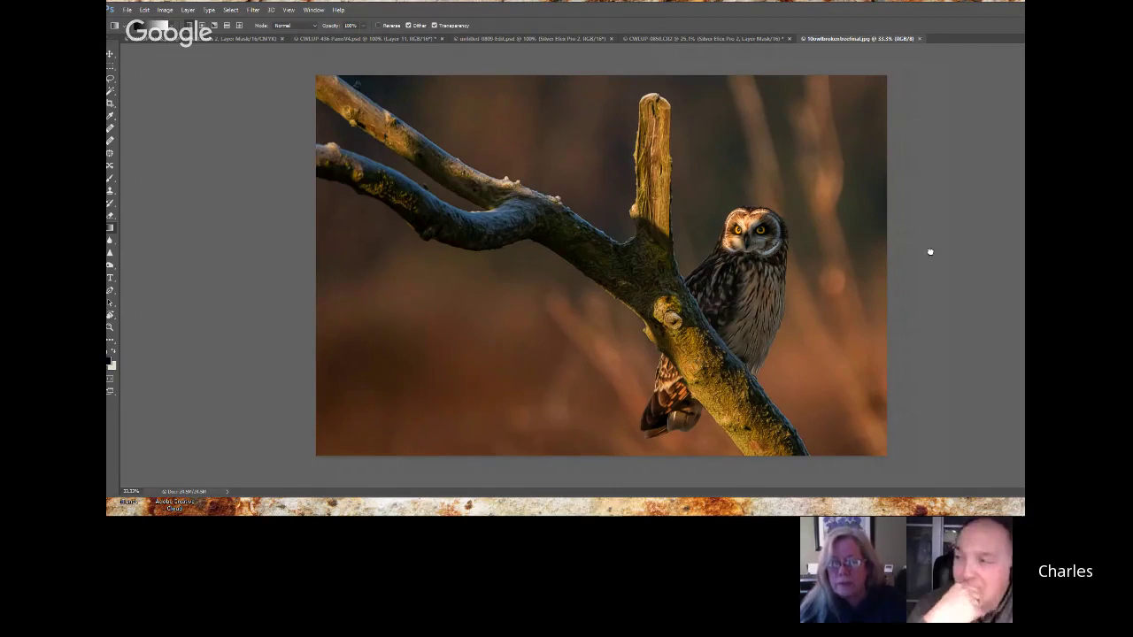
{"action": "key", "text": "ctrl+j"}
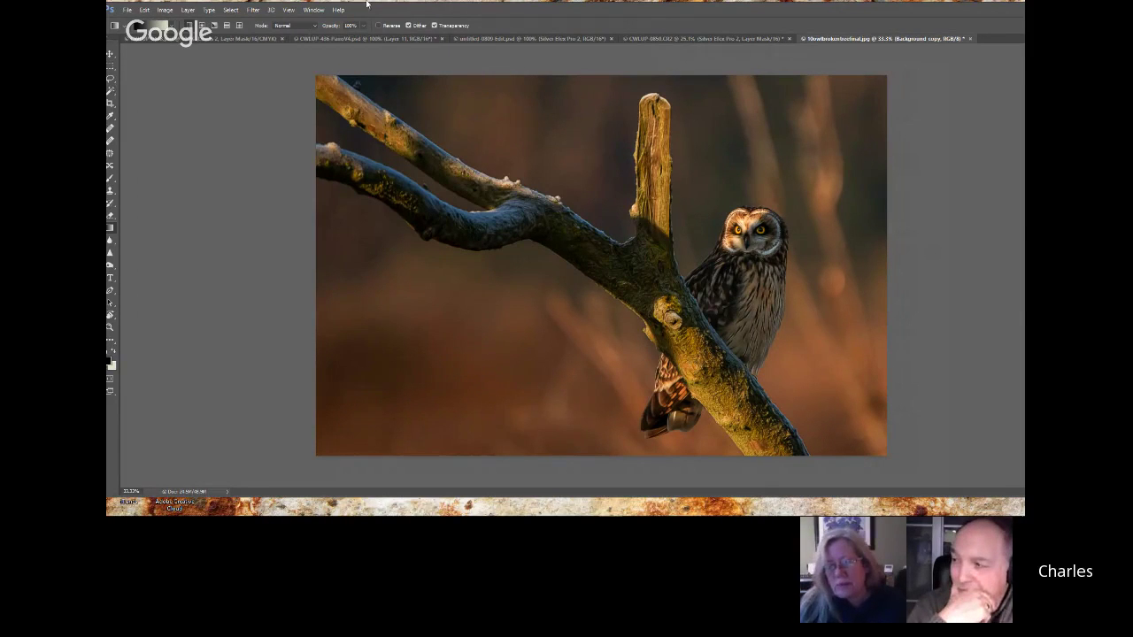
{"action": "left_click_drag", "start_coordinate": [385, 10], "coordinate": [393, 10]}
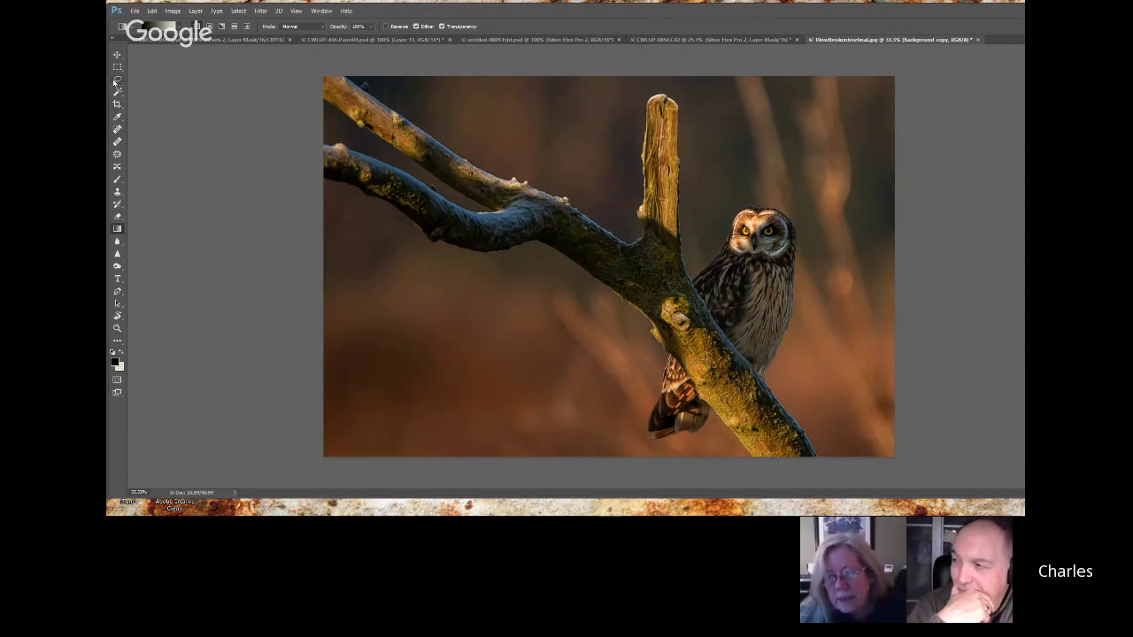
- Lasso the background with the blurred stems to the right of the owl, fill it with Content-Aware, and deselect
{"action": "key", "text": "l"}
{"action": "mouse_move", "coordinate": [721, 81]}
{"action": "left_mouse_down"}
{"action": "mouse_move", "coordinate": [733, 190]}
{"action": "mouse_move", "coordinate": [804, 239]}
{"action": "mouse_move", "coordinate": [802, 384]}
{"action": "mouse_move", "coordinate": [848, 431]}
{"action": "mouse_move", "coordinate": [969, 329]}
{"action": "mouse_move", "coordinate": [980, 200]}
{"action": "mouse_move", "coordinate": [951, 81]}
{"action": "mouse_move", "coordinate": [794, 47]}
{"action": "mouse_move", "coordinate": [719, 62]}
{"action": "left_mouse_up"}
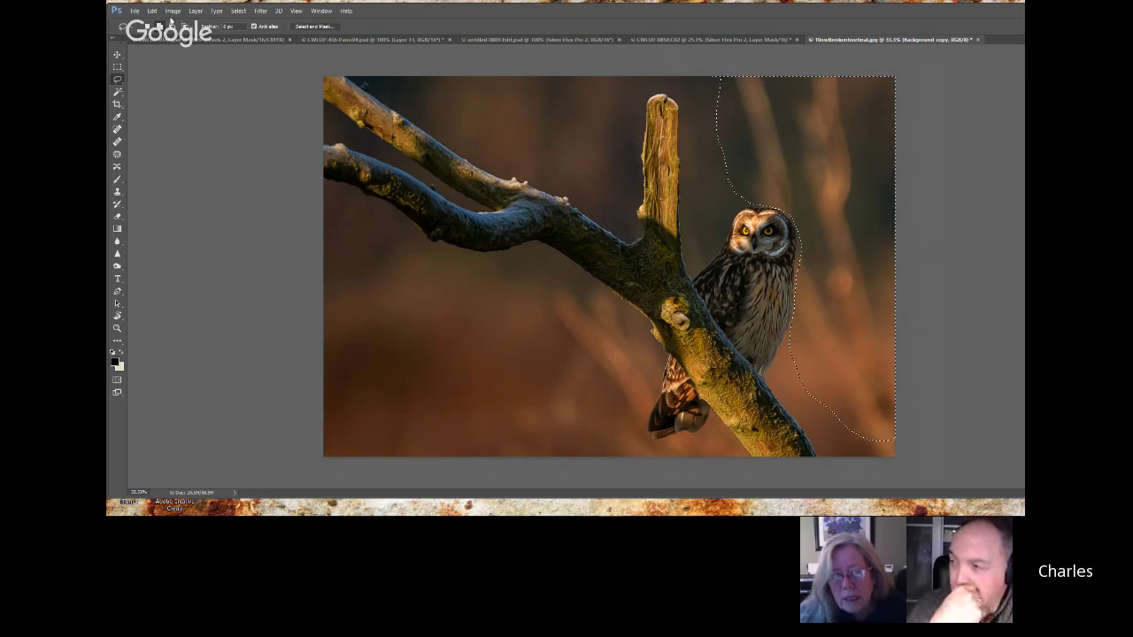
{"action": "left_click", "coordinate": [152, 12]}
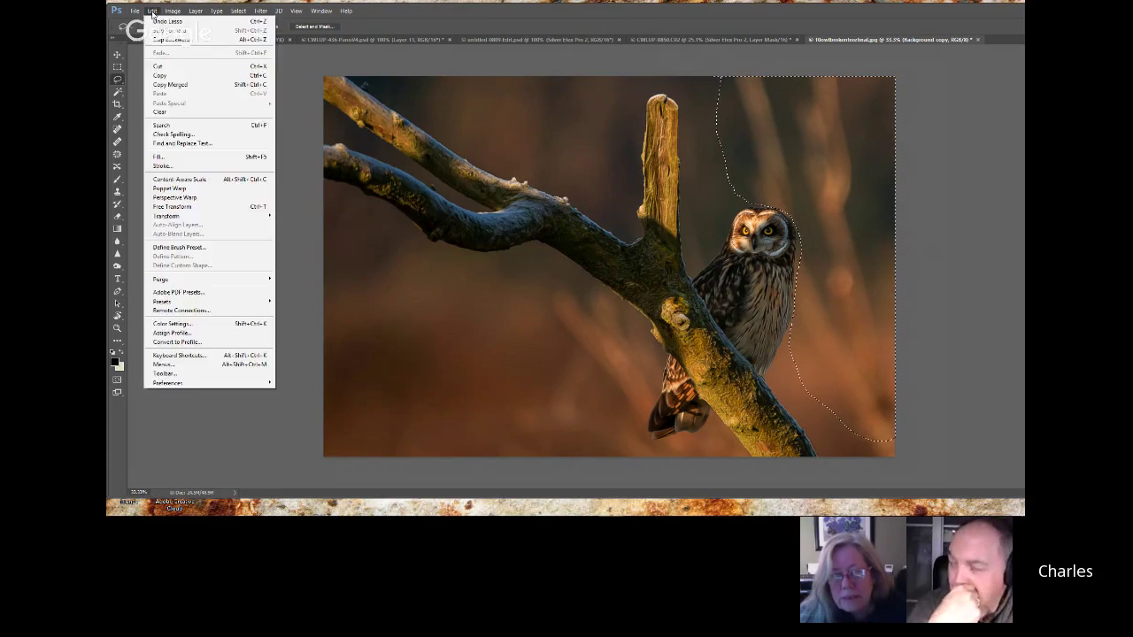
{"action": "left_click", "coordinate": [156, 159]}
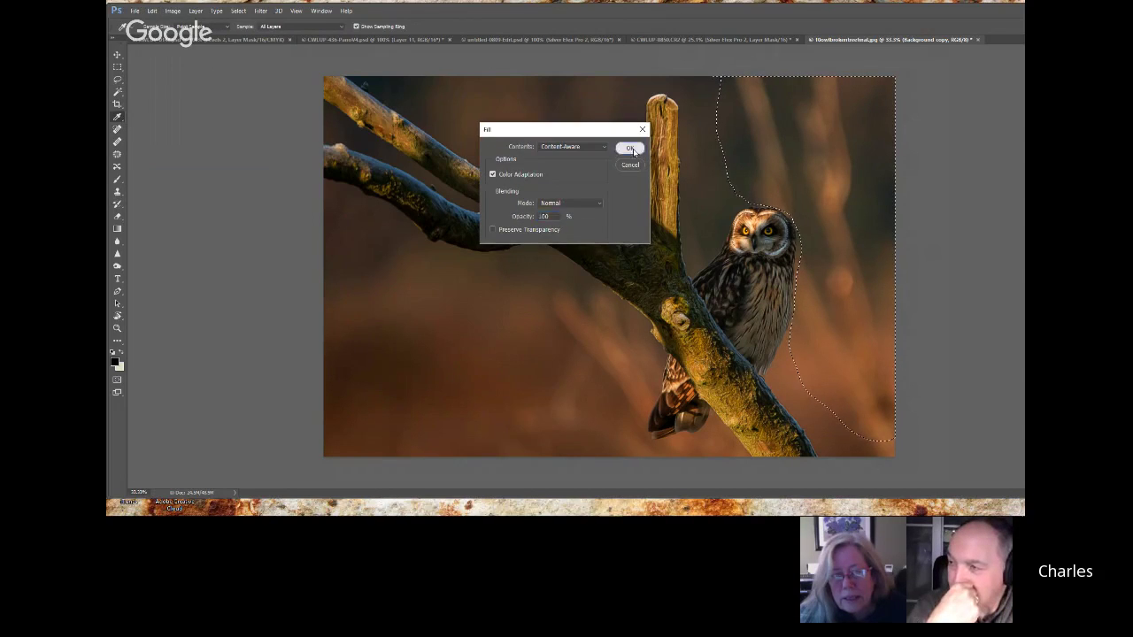
{"action": "left_click", "coordinate": [629, 147]}
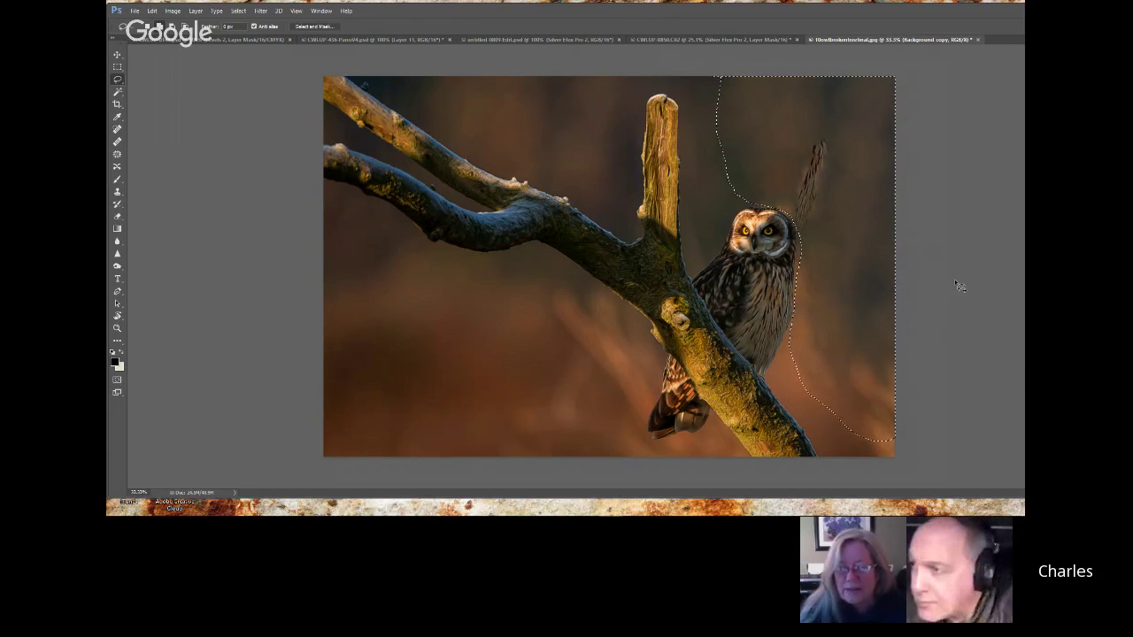
{"action": "key", "text": "ctrl+d"}
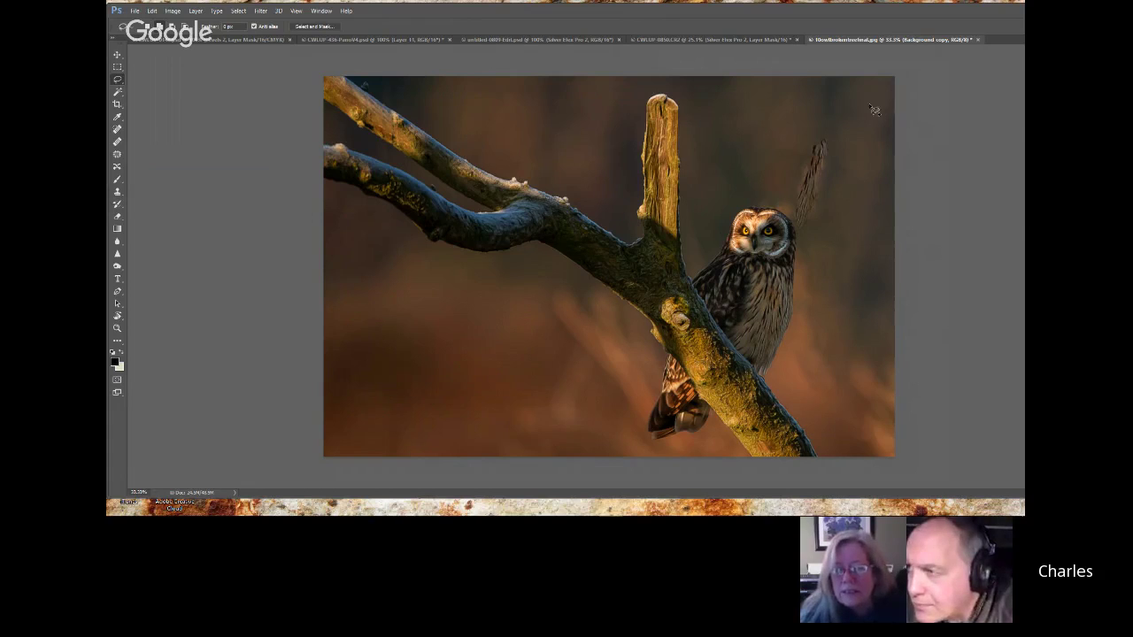
- Restore the large background selection beside the owl, run the Content-Aware fill on it again, and deselect
{"action": "mouse_move", "coordinate": [823, 131]}
{"action": "left_mouse_down"}
{"action": "mouse_move", "coordinate": [793, 173]}
{"action": "mouse_move", "coordinate": [802, 232]}
{"action": "mouse_move", "coordinate": [839, 219]}
{"action": "mouse_move", "coordinate": [855, 158]}
{"action": "mouse_move", "coordinate": [823, 133]}
{"action": "left_mouse_up"}
{"action": "key", "text": "ctrl+z"}
{"action": "left_click", "coordinate": [173, 12]}
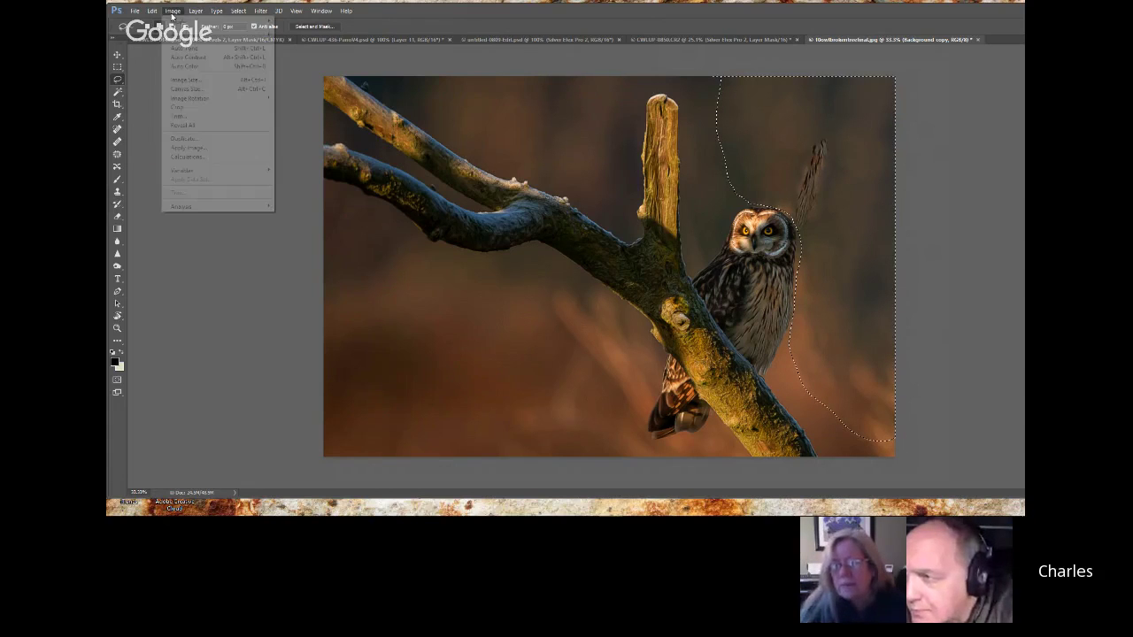
{"action": "mouse_move", "coordinate": [151, 14]}
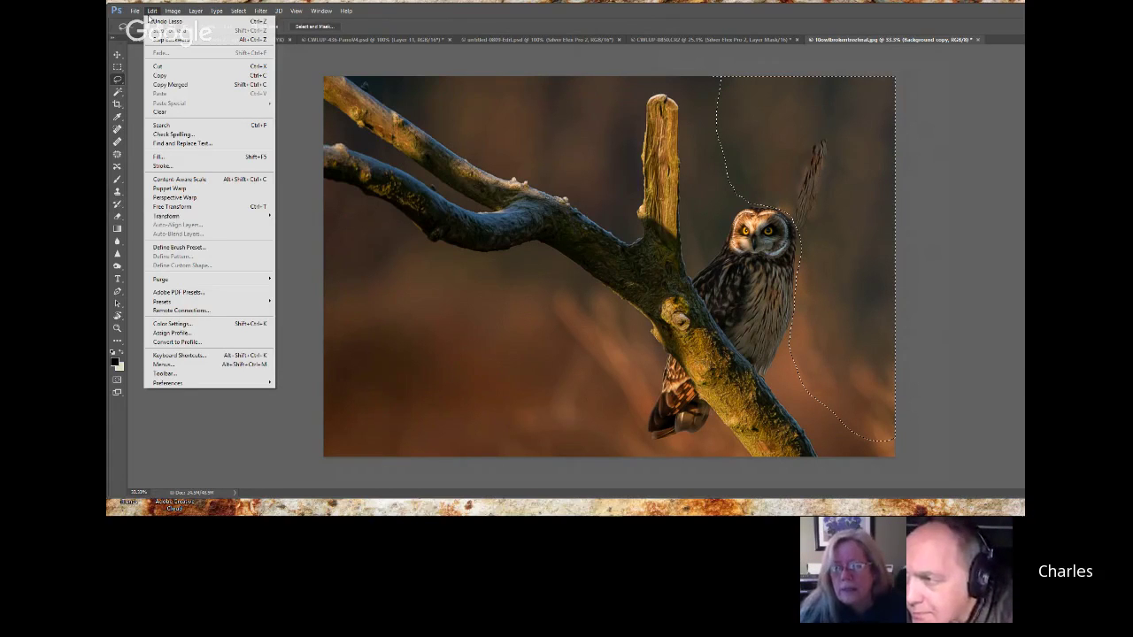
{"action": "left_click", "coordinate": [205, 155]}
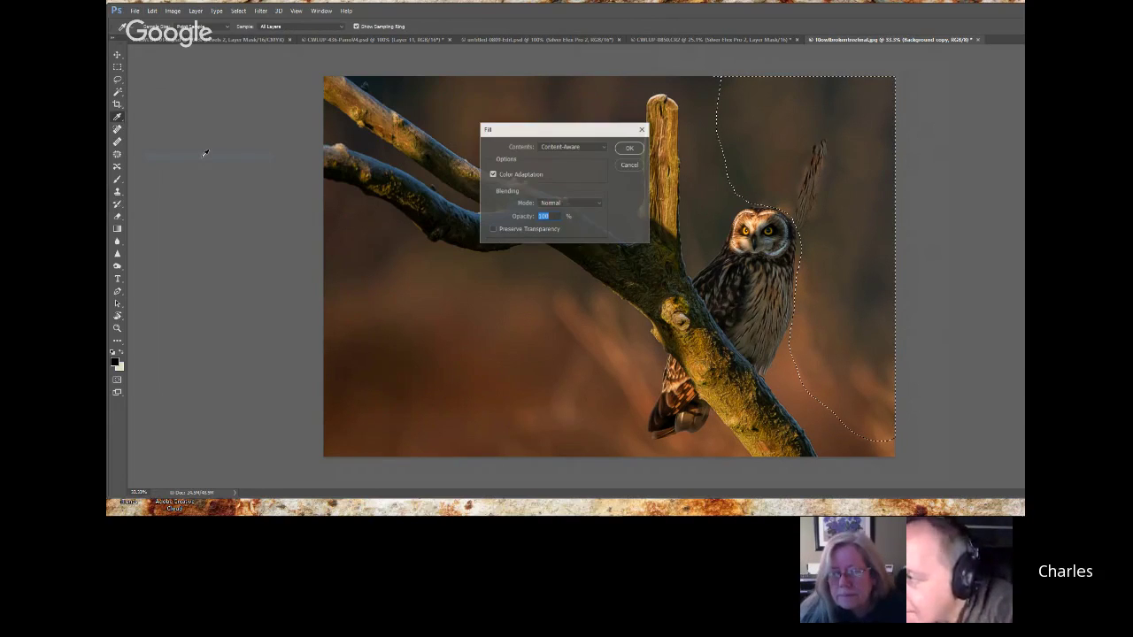
{"action": "left_click", "coordinate": [629, 148]}
{"action": "key", "text": "l"}
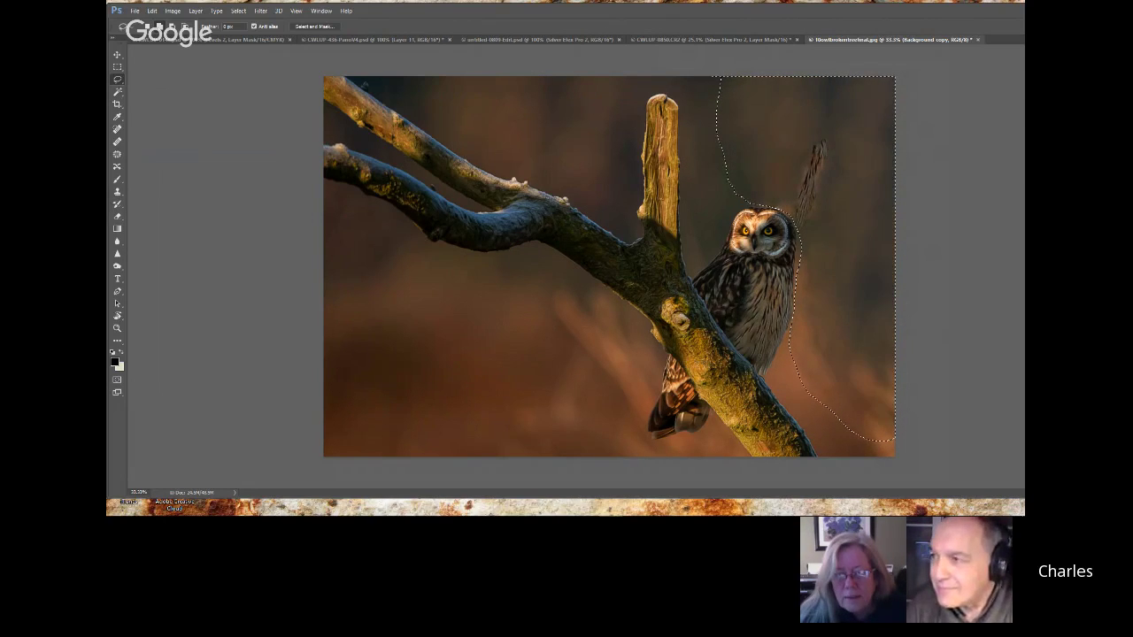
{"action": "key", "text": "ctrl+d"}
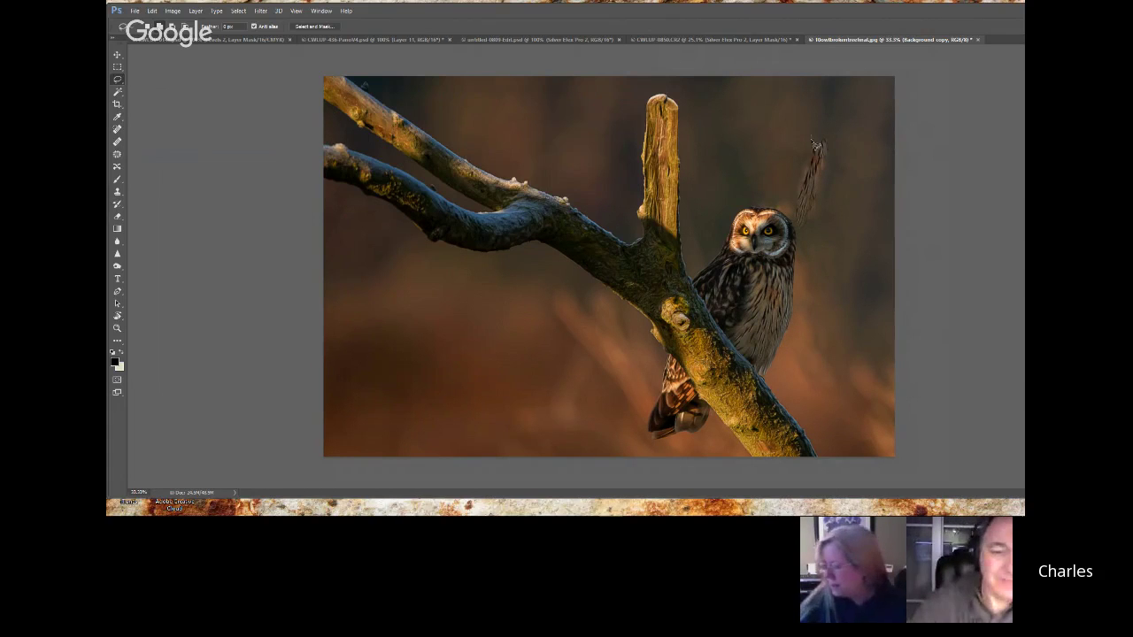
- Lasso the feathery artifact above the owl's head and fill it with Content-Aware to remove it
{"action": "mouse_move", "coordinate": [812, 139]}
{"action": "left_mouse_down"}
{"action": "mouse_move", "coordinate": [796, 210]}
{"action": "mouse_move", "coordinate": [815, 240]}
{"action": "mouse_move", "coordinate": [851, 164]}
{"action": "mouse_move", "coordinate": [840, 142]}
{"action": "mouse_move", "coordinate": [813, 136]}
{"action": "left_mouse_up"}
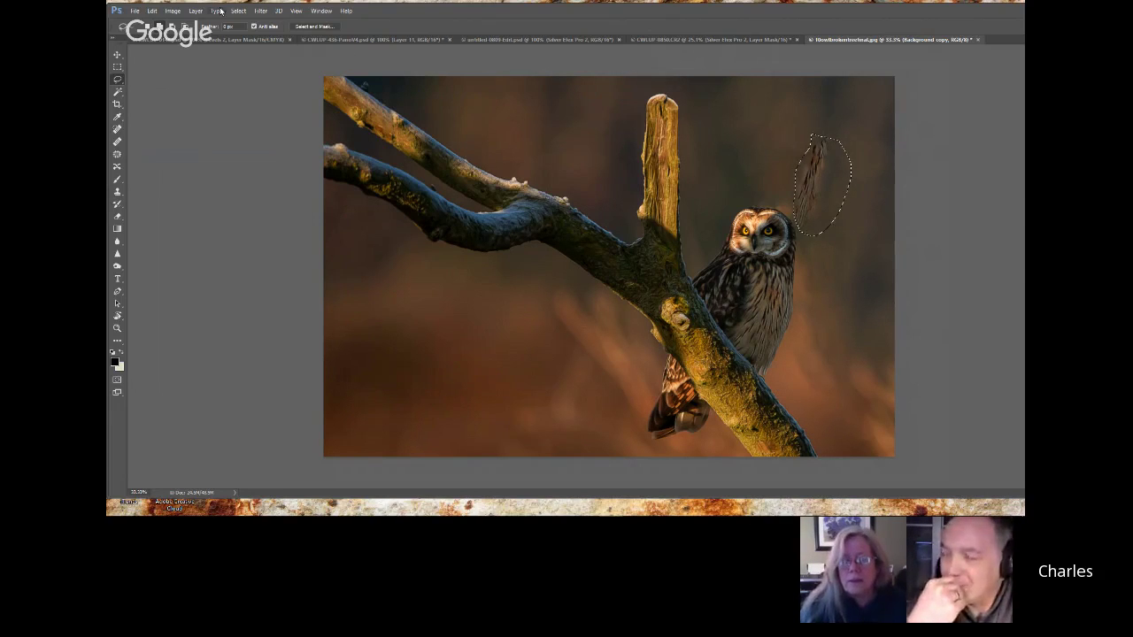
{"action": "left_click", "coordinate": [174, 11]}
{"action": "mouse_move", "coordinate": [152, 11]}
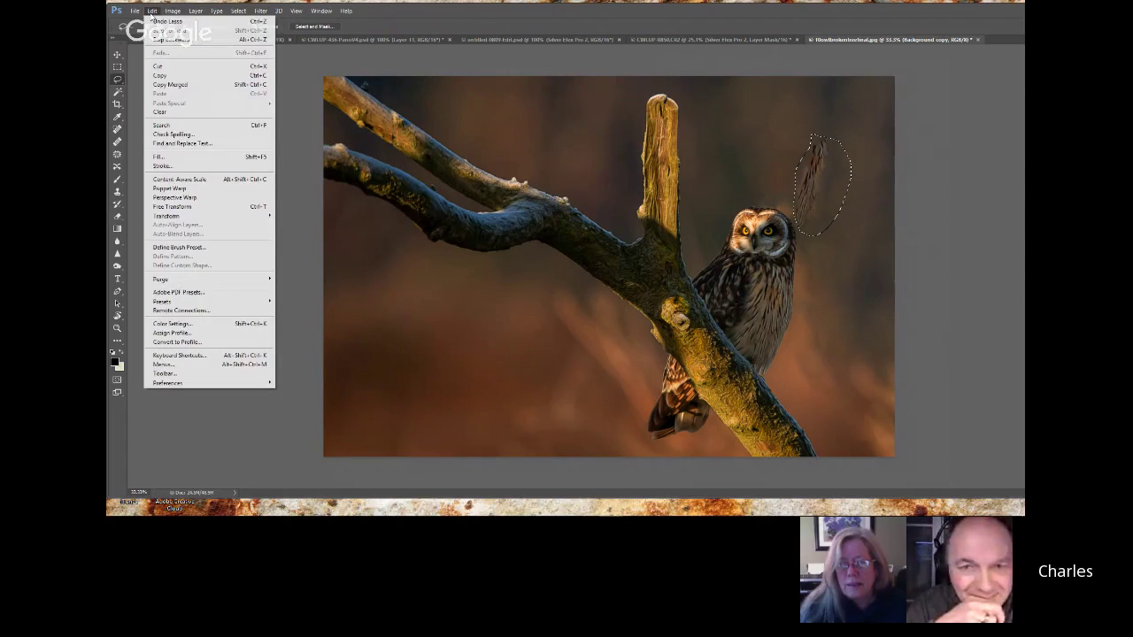
{"action": "left_click", "coordinate": [158, 155]}
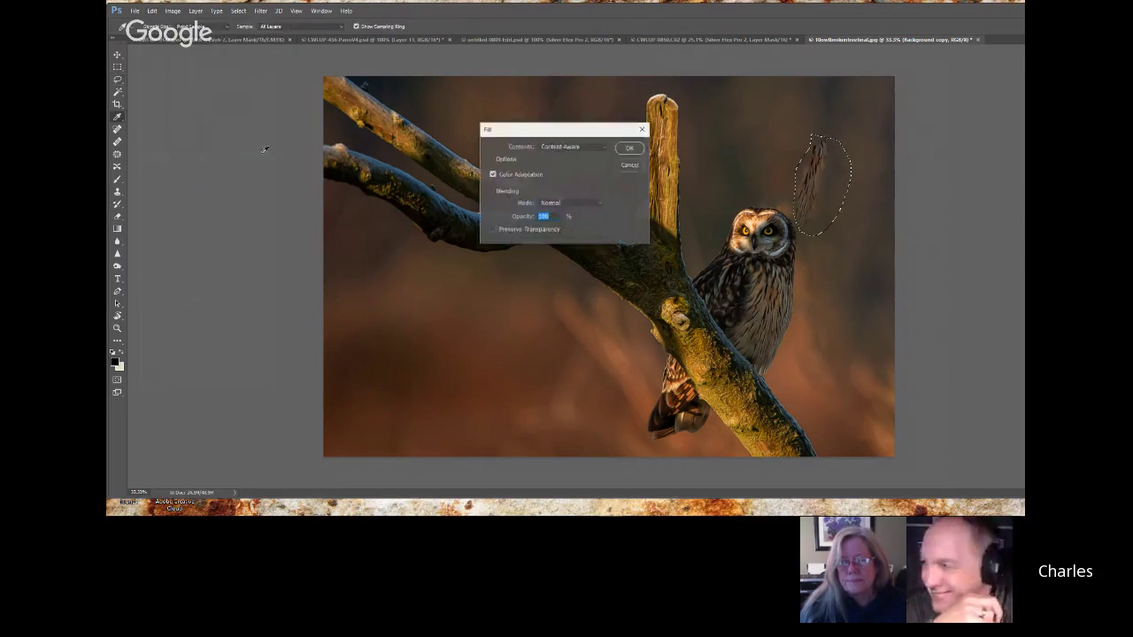
{"action": "left_click", "coordinate": [630, 148]}
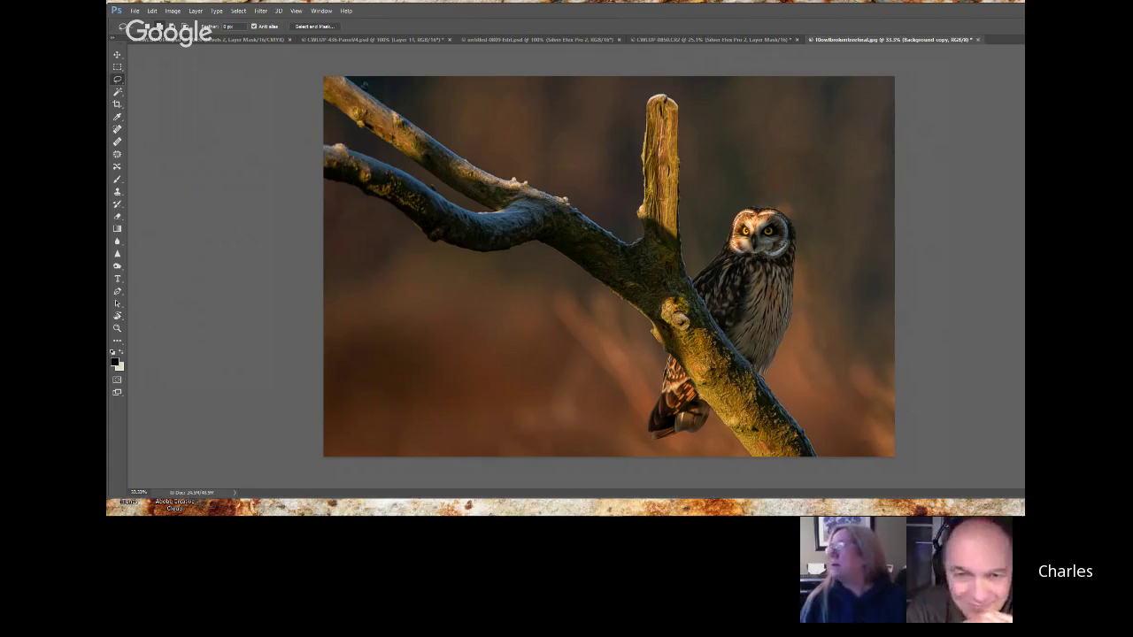
- Compare the owl photo before and after the background stem removal by switching repeatedly between both versions
{"action": "key", "text": "ctrl+z"}
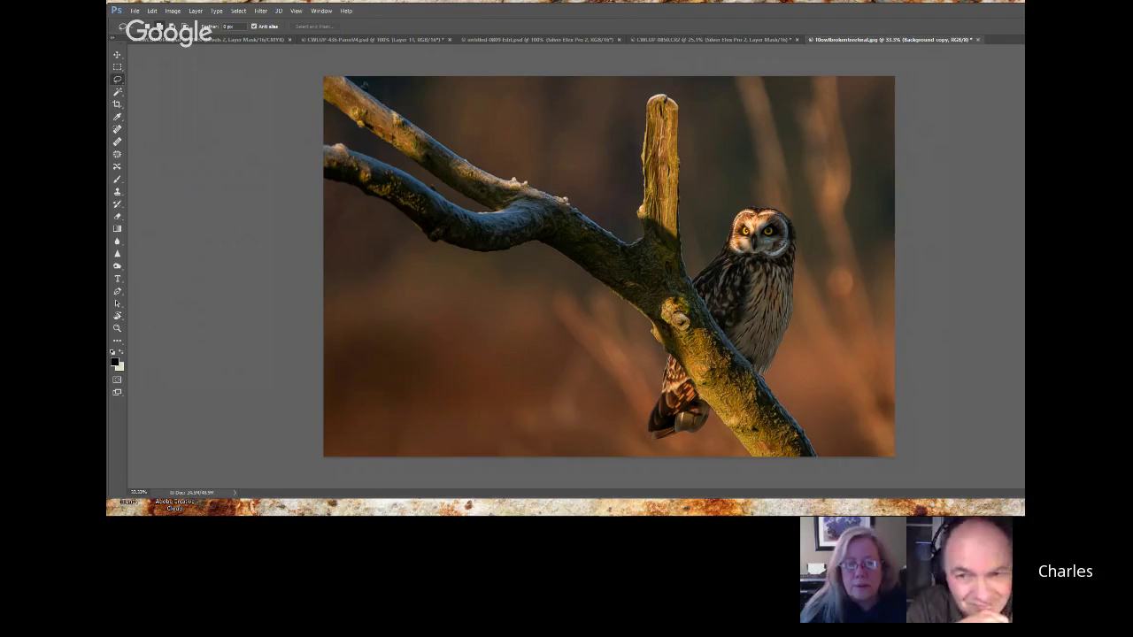
{"action": "key", "text": "ctrl+z"}
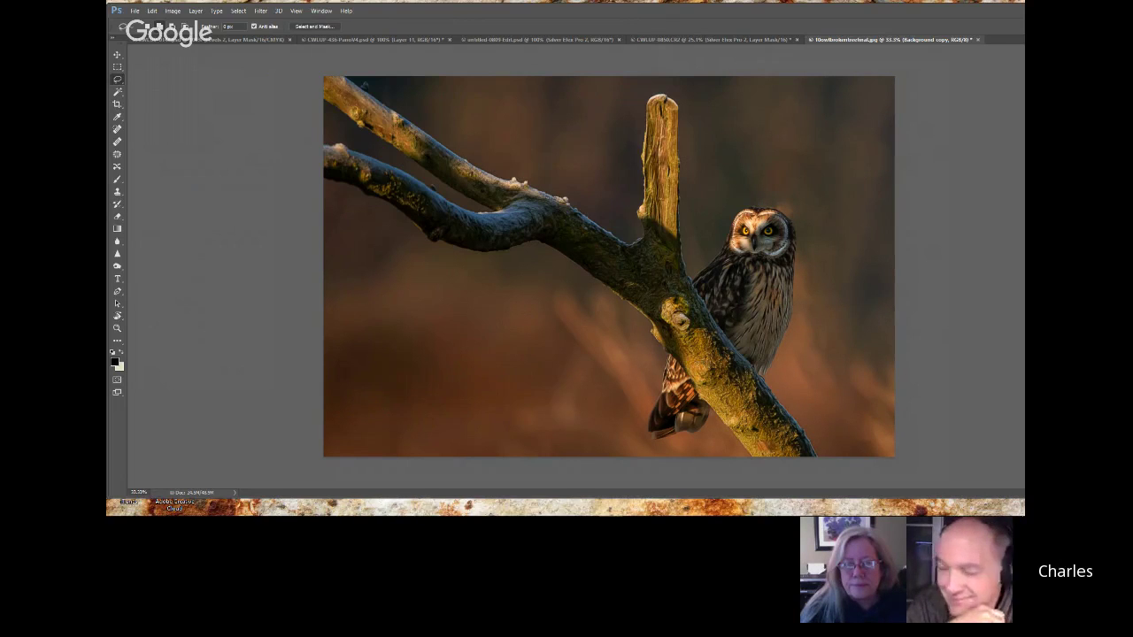
{"action": "key", "text": "ctrl+z"}
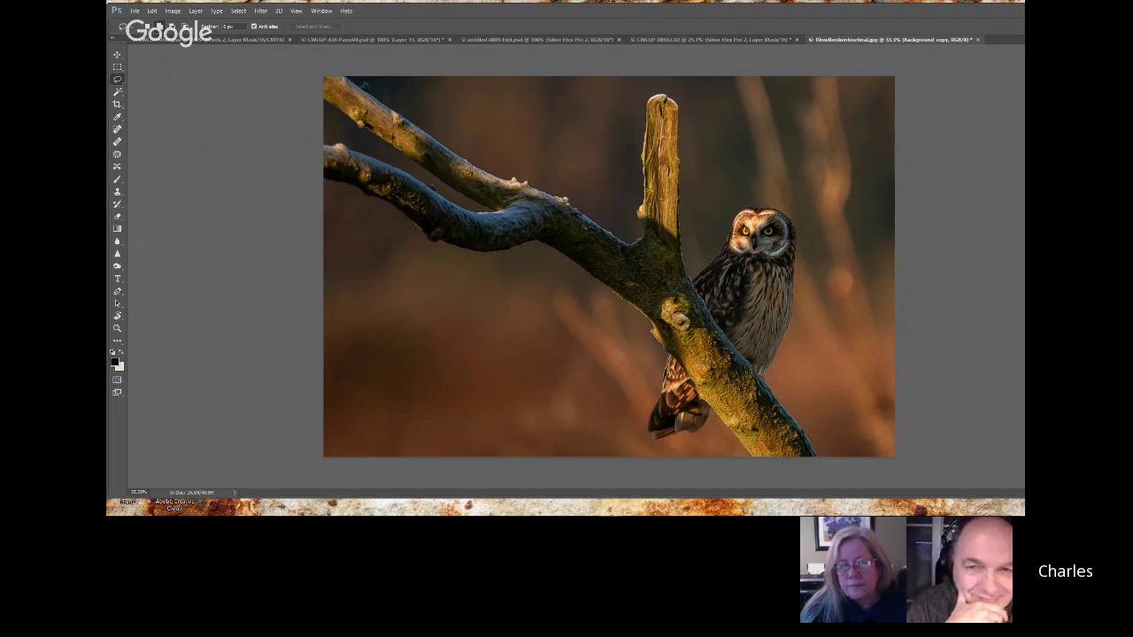
{"action": "key", "text": "ctrl+z"}
{"action": "key", "text": "ctrl+z"}
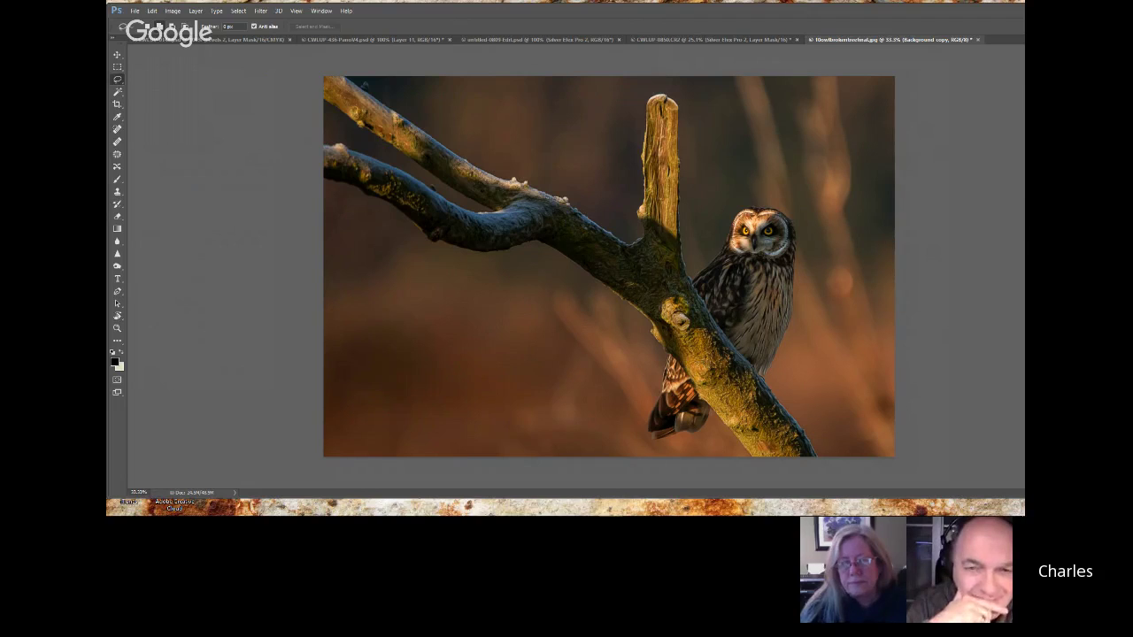
{"action": "key", "text": "ctrl+z"}
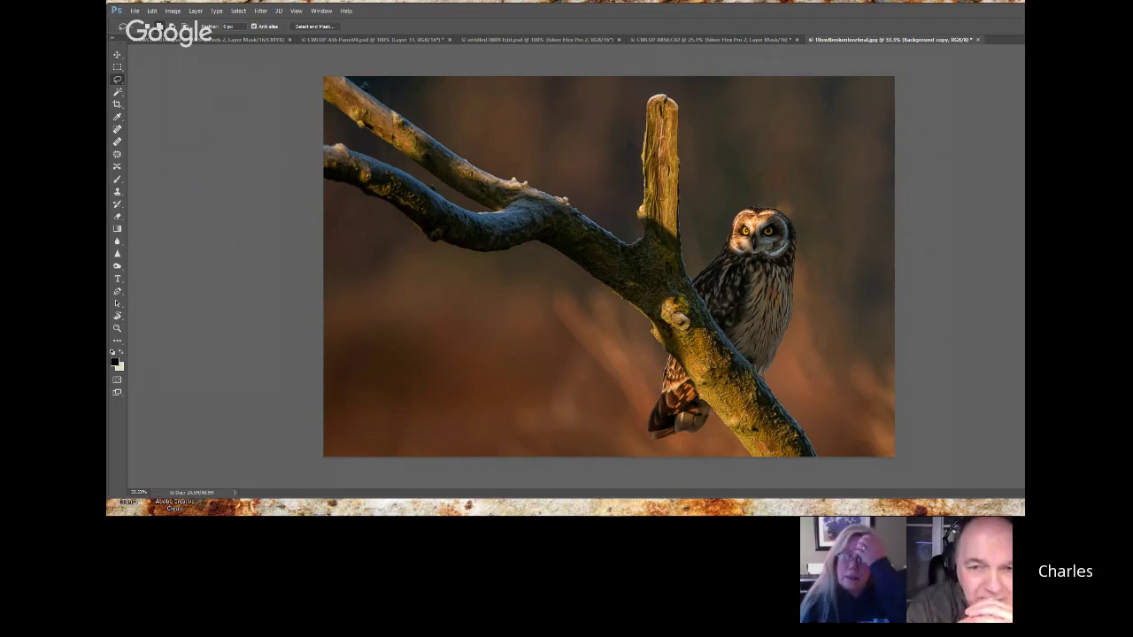
{"action": "key", "text": "ctrl+z"}
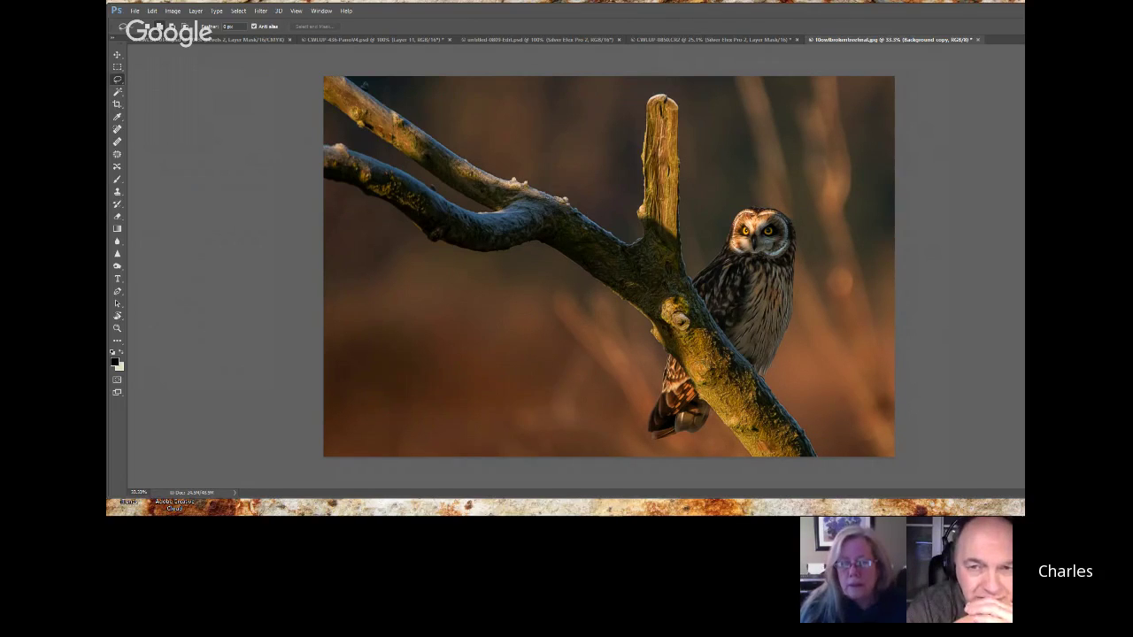
{"action": "key", "text": "ctrl+z"}
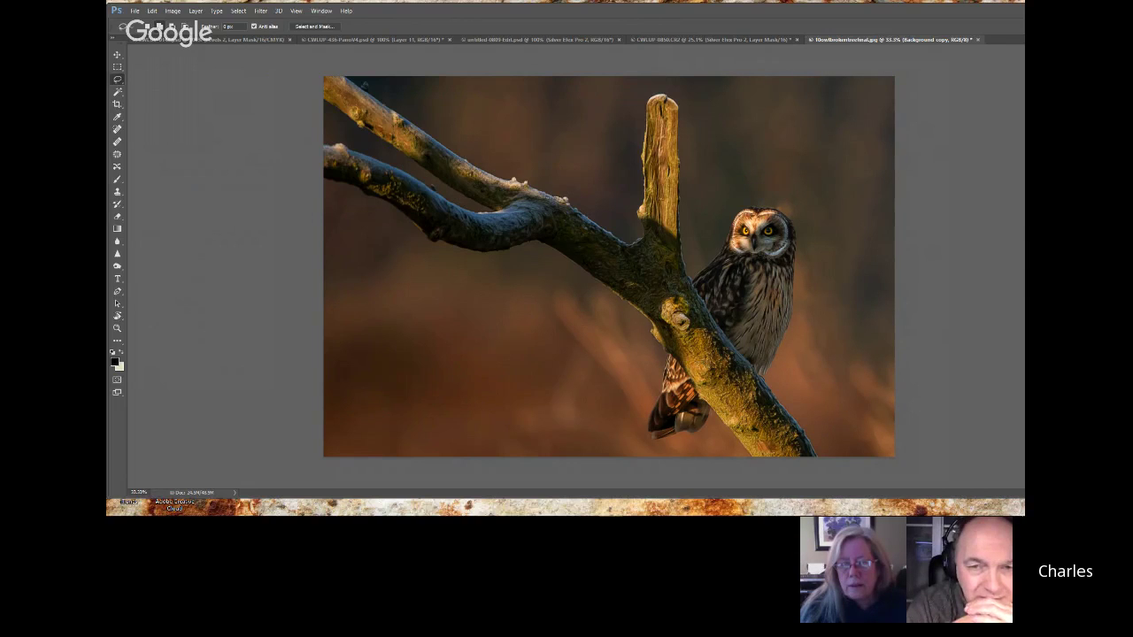
{"action": "key", "text": "ctrl+z"}
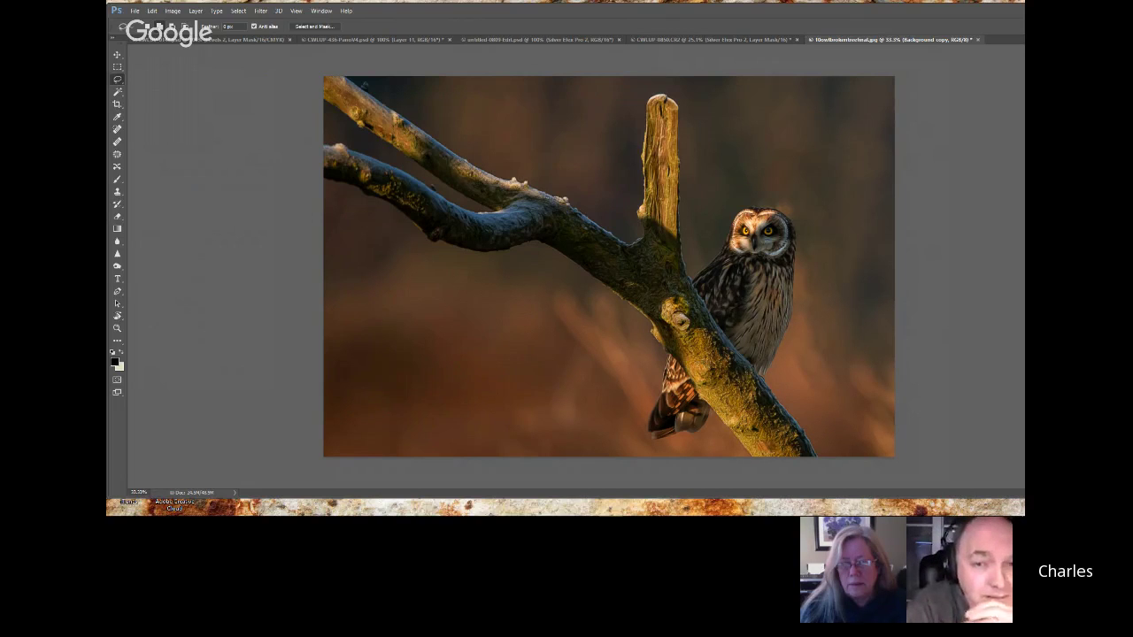
{"action": "key", "text": "ctrl+z"}
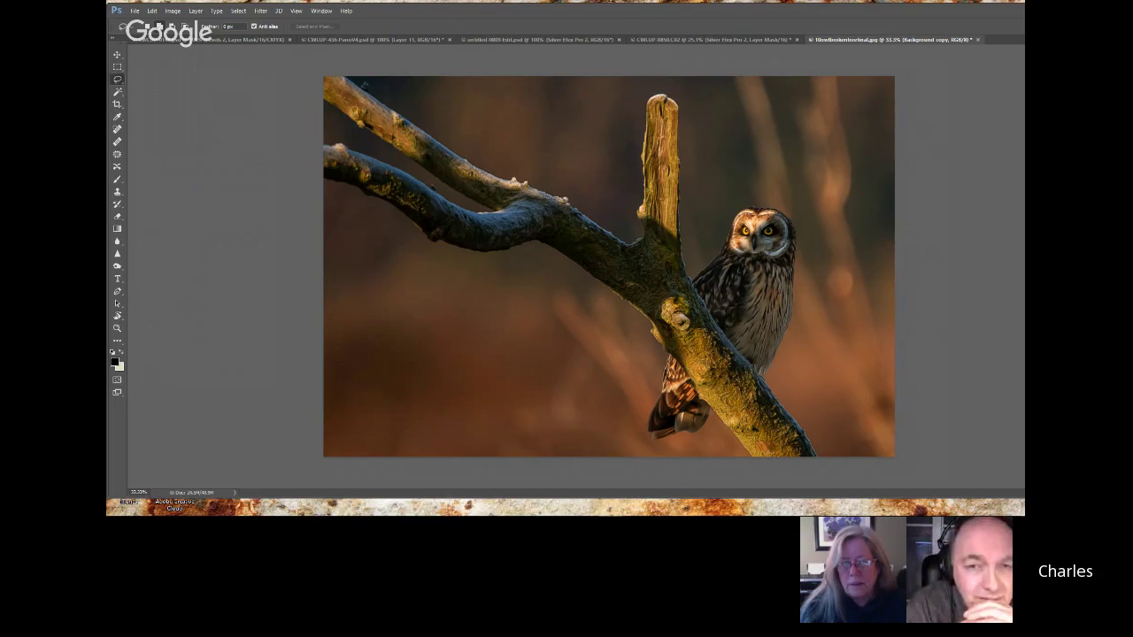
- Recheck the stem removal against the original owl photo and discard the retouched Background copy layer
{"action": "key", "text": "ctrl+z"}
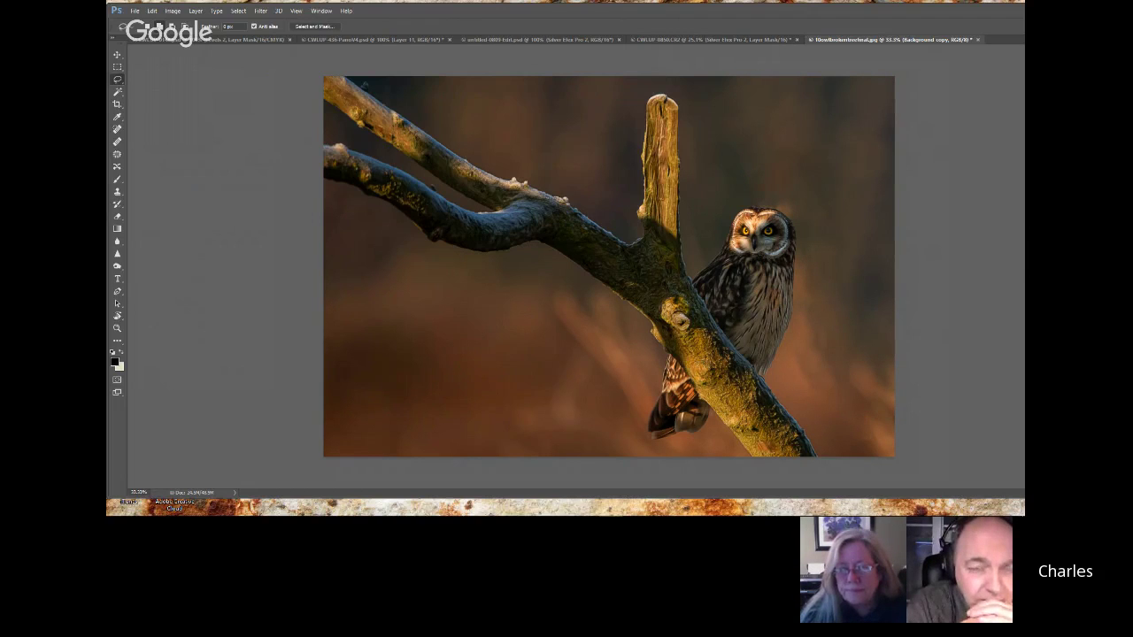
{"action": "key", "text": "ctrl+z"}
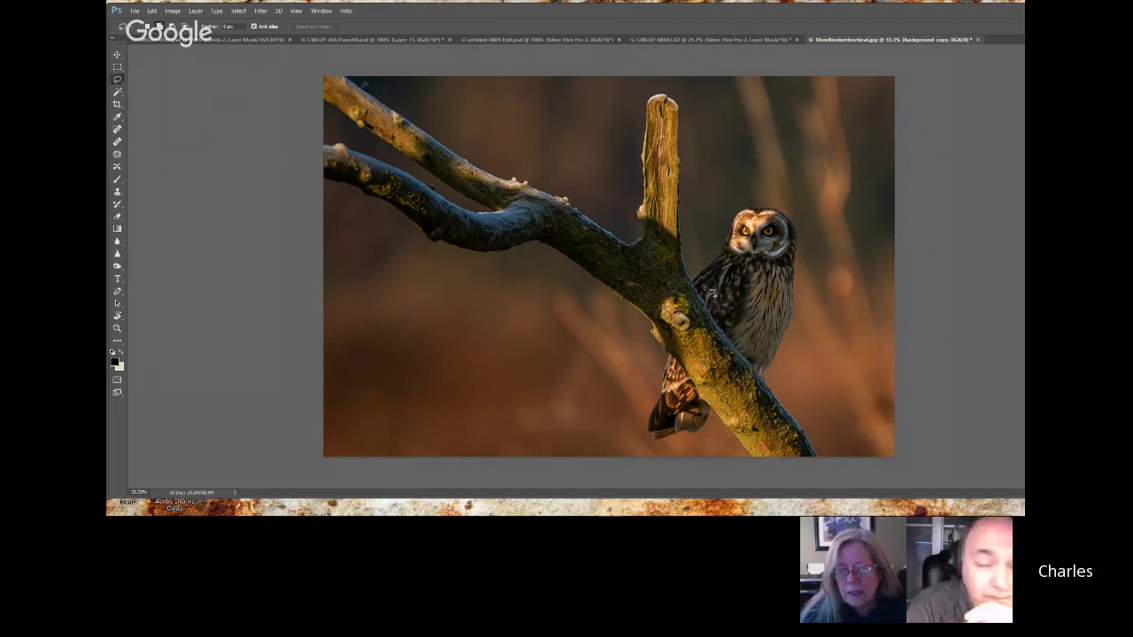
{"action": "left_click", "coordinate": [117, 129]}
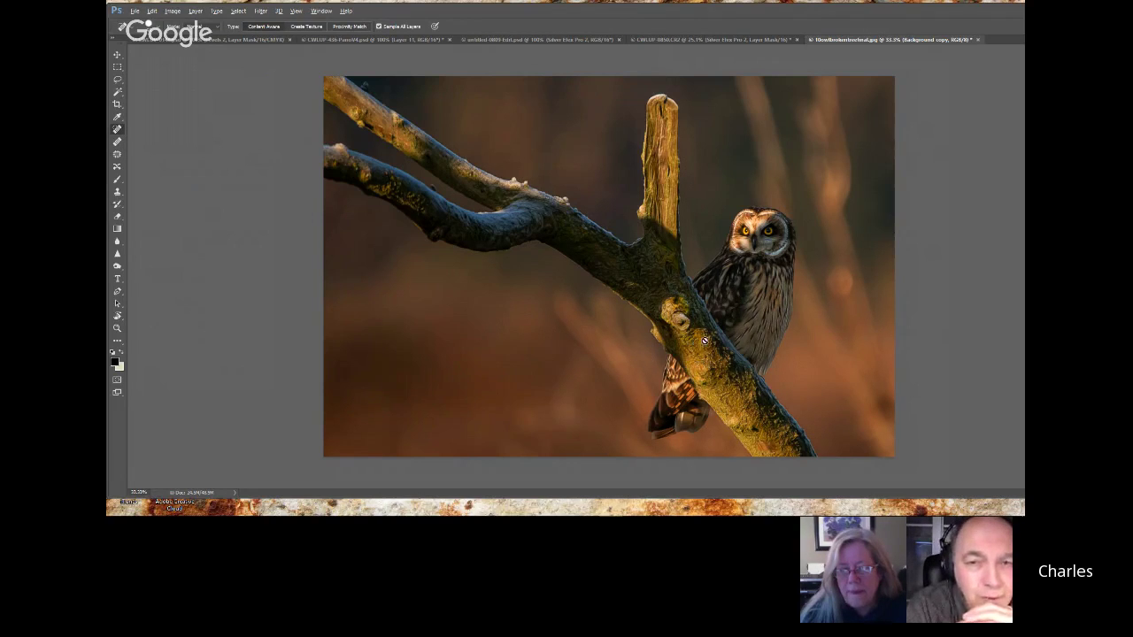
{"action": "mouse_move", "coordinate": [780, 331]}
{"action": "left_mouse_down"}
{"action": "mouse_move", "coordinate": [799, 334]}
{"action": "mouse_move", "coordinate": [827, 312]}
{"action": "left_mouse_up"}
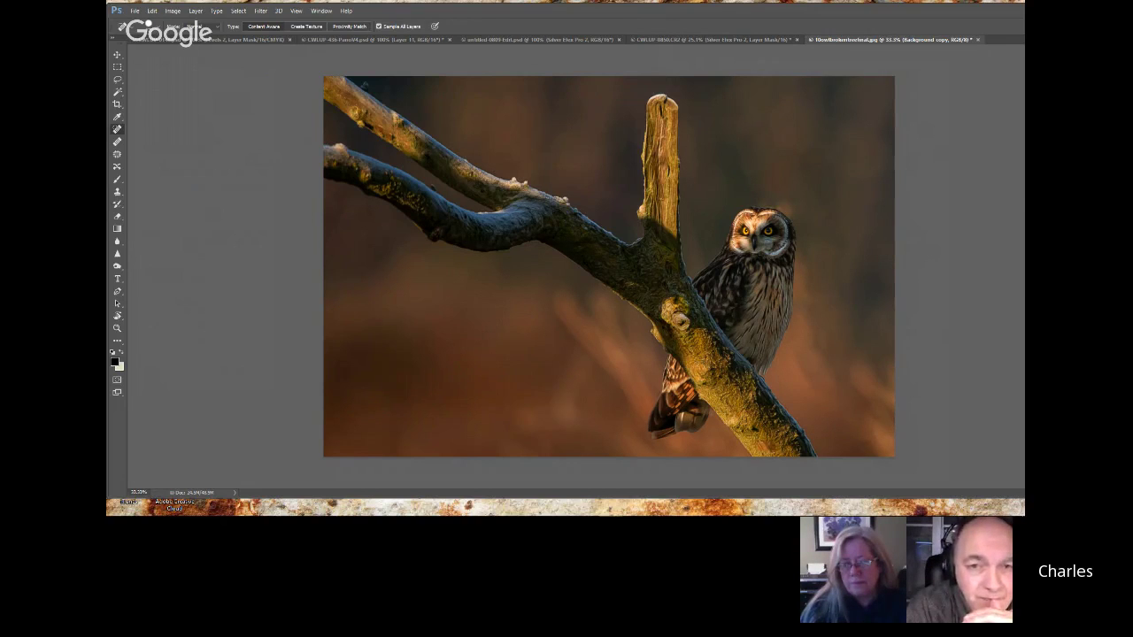
{"action": "key", "text": "ctrl+z"}
{"action": "key", "text": "ctrl+alt+z"}
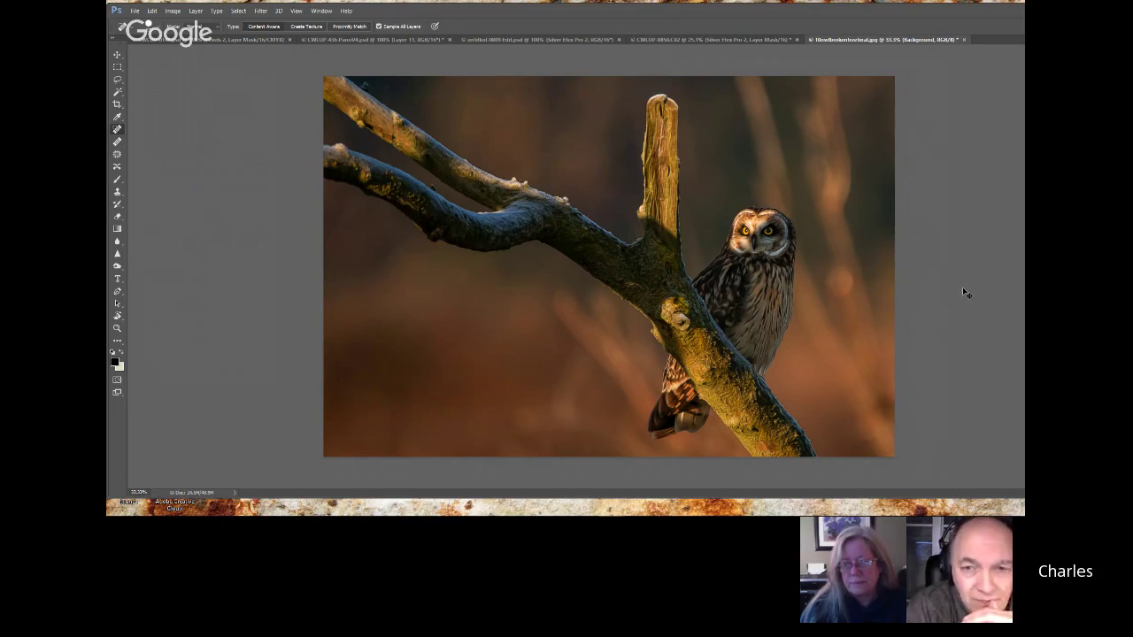
- Heal the bright spot on the blurred stem beside the owl and compare the photo with and without the fix
{"action": "left_click", "coordinate": [840, 284]}
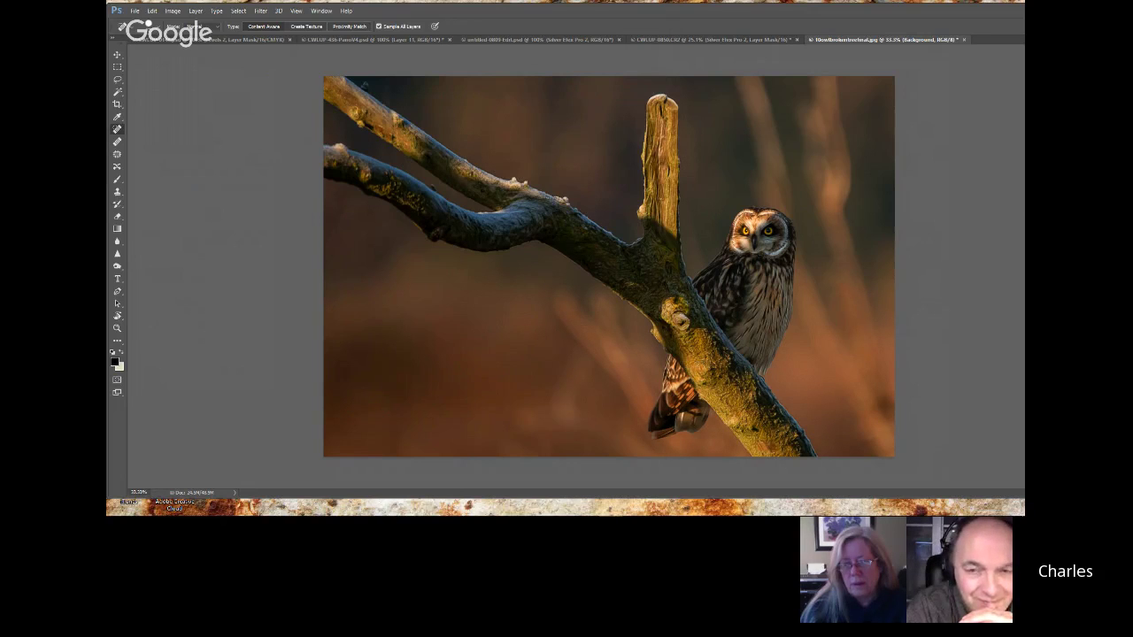
{"action": "key", "text": "ctrl+z"}
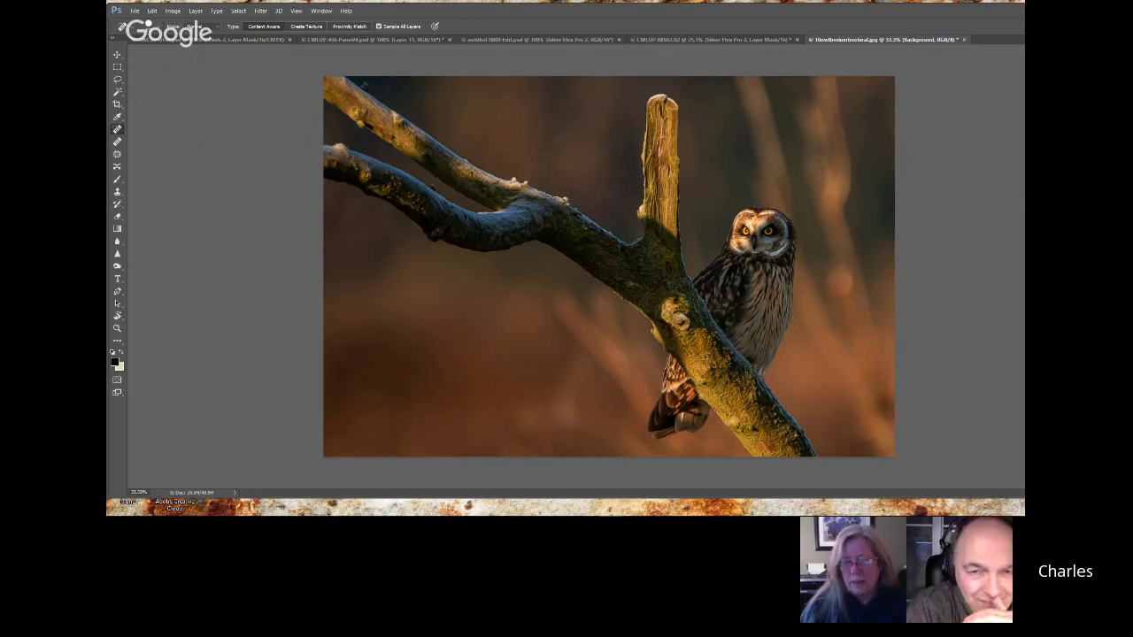
{"action": "key", "text": "ctrl+z"}
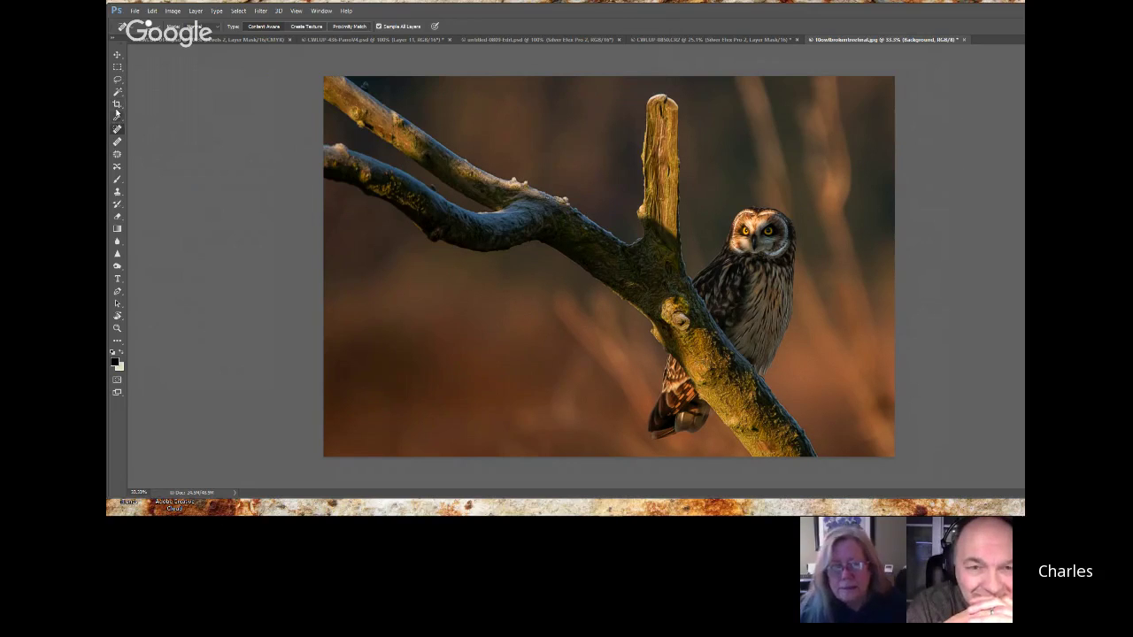
- View the owl photo full screen on a black background and return to the standard screen mode
{"action": "key", "text": "f"}
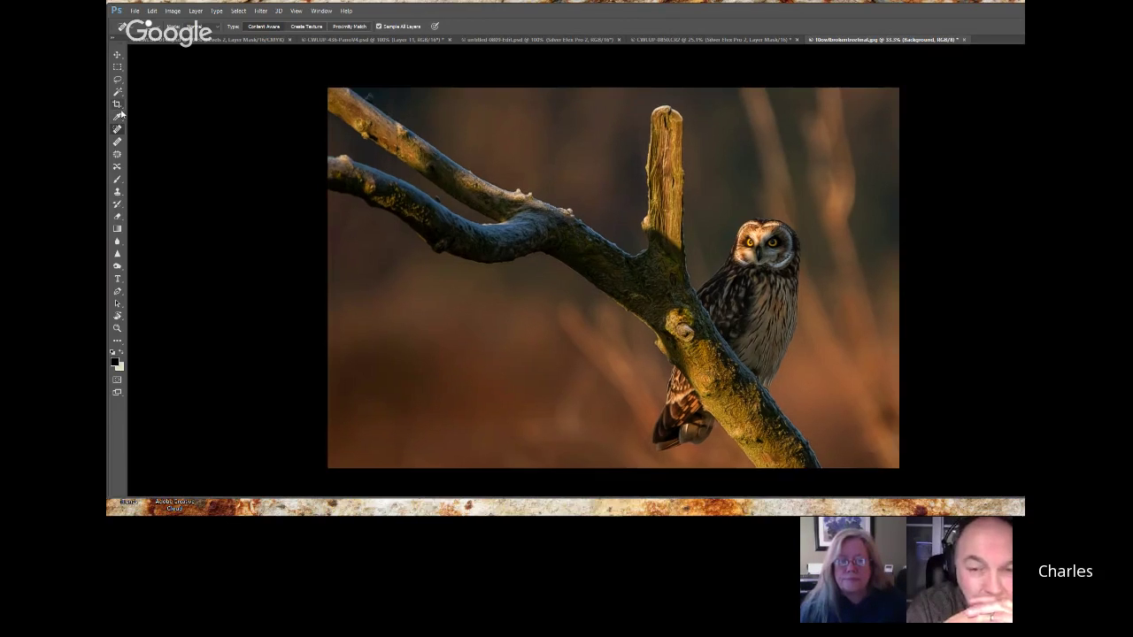
{"action": "key", "text": "shift+Tab"}
{"action": "key", "text": "f"}
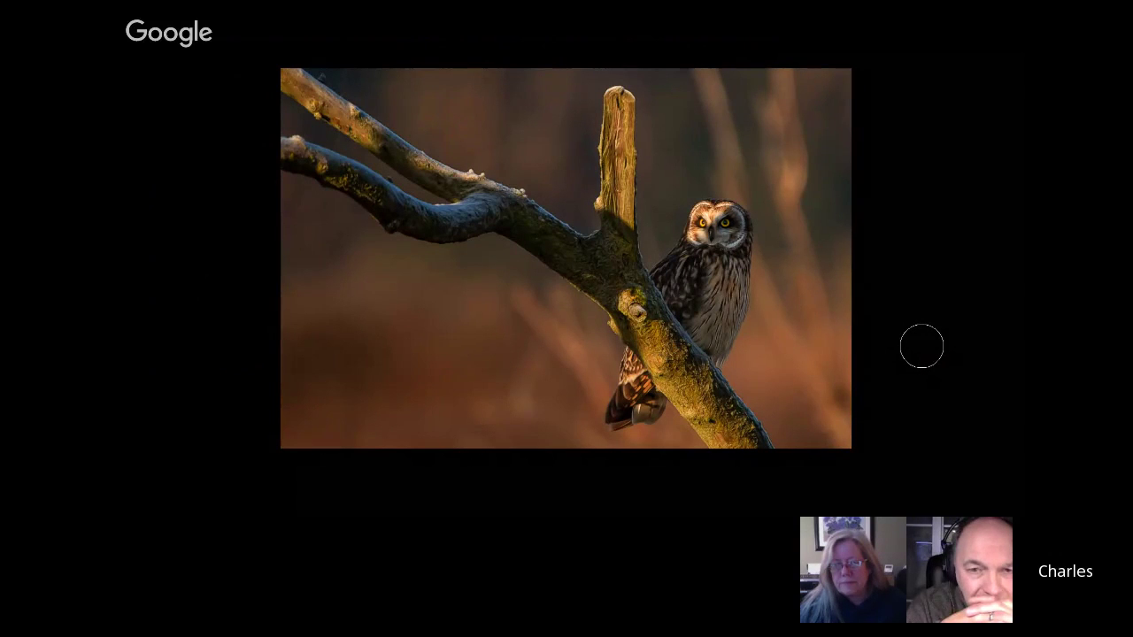
{"action": "key", "text": "f"}
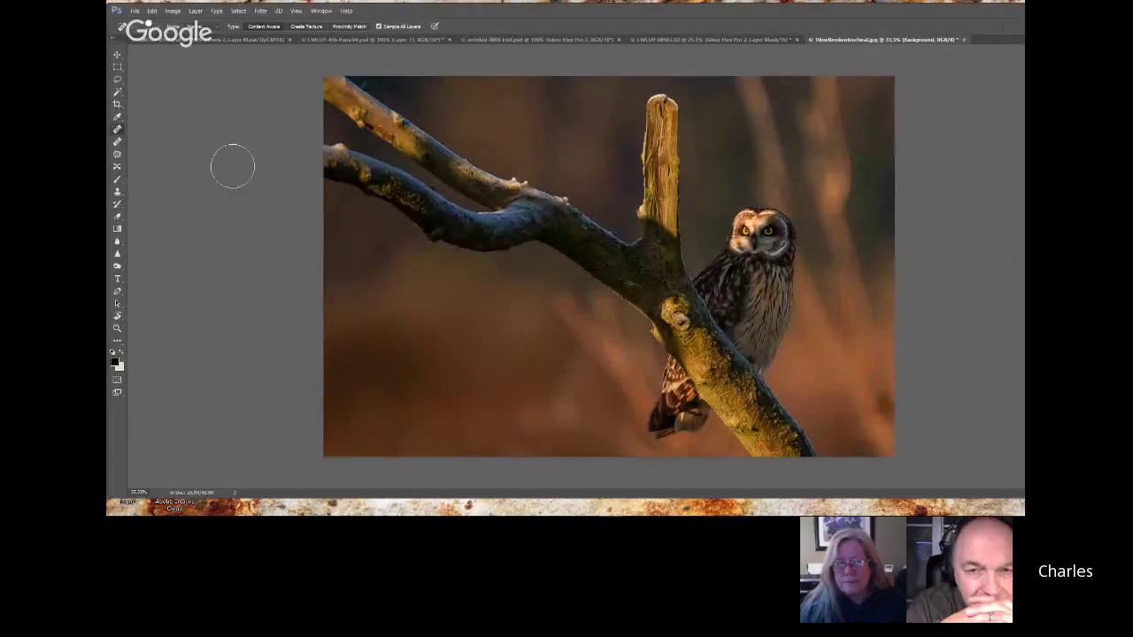
- Set the crop ratio to 4:3 and try a centred crop on the owl photo
{"action": "left_click", "coordinate": [116, 104]}
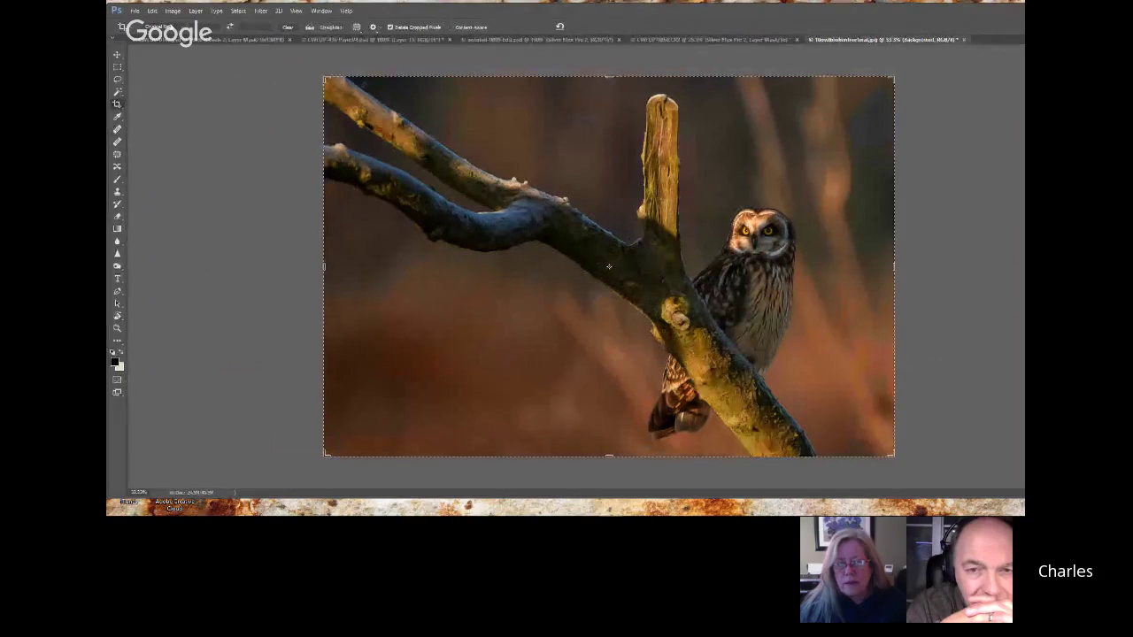
{"action": "left_click", "coordinate": [159, 26]}
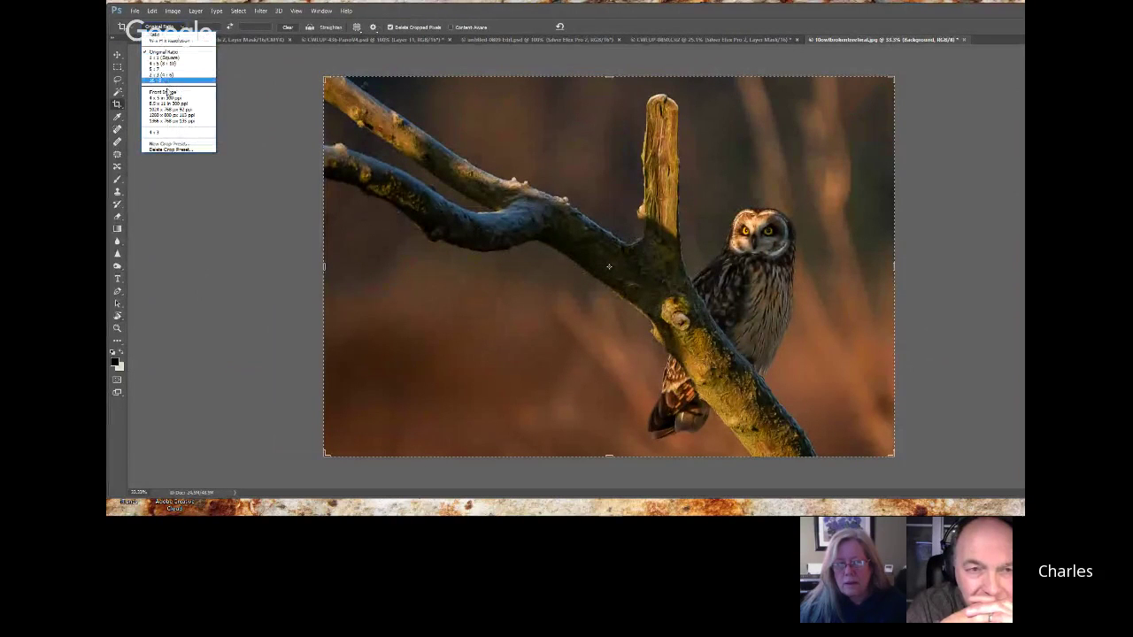
{"action": "left_click", "coordinate": [164, 132]}
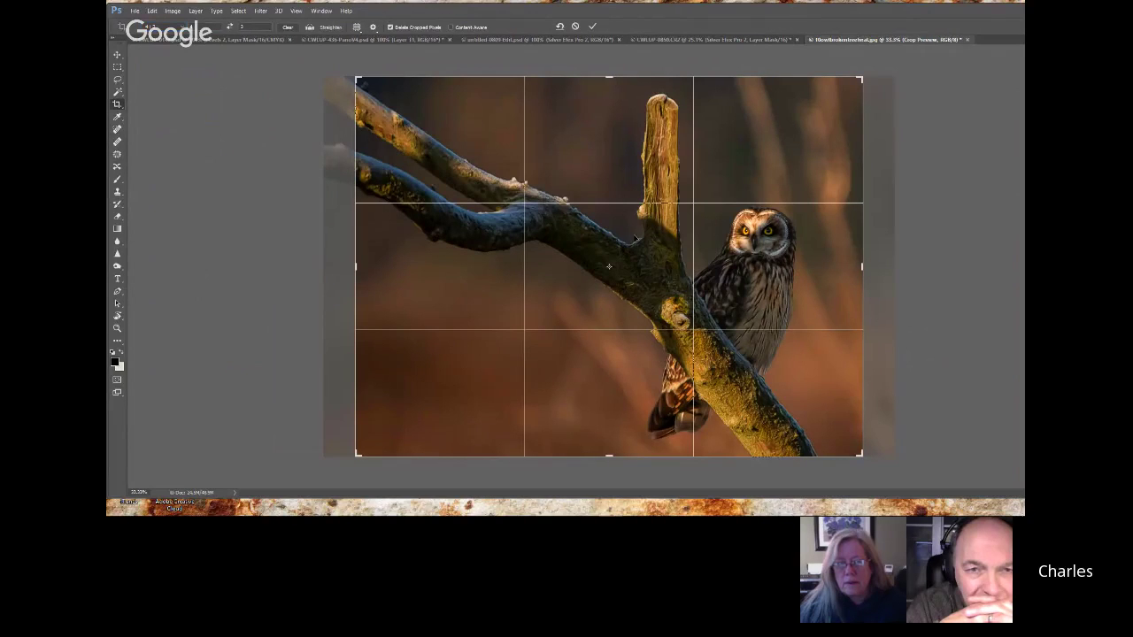
{"action": "left_click", "coordinate": [592, 26]}
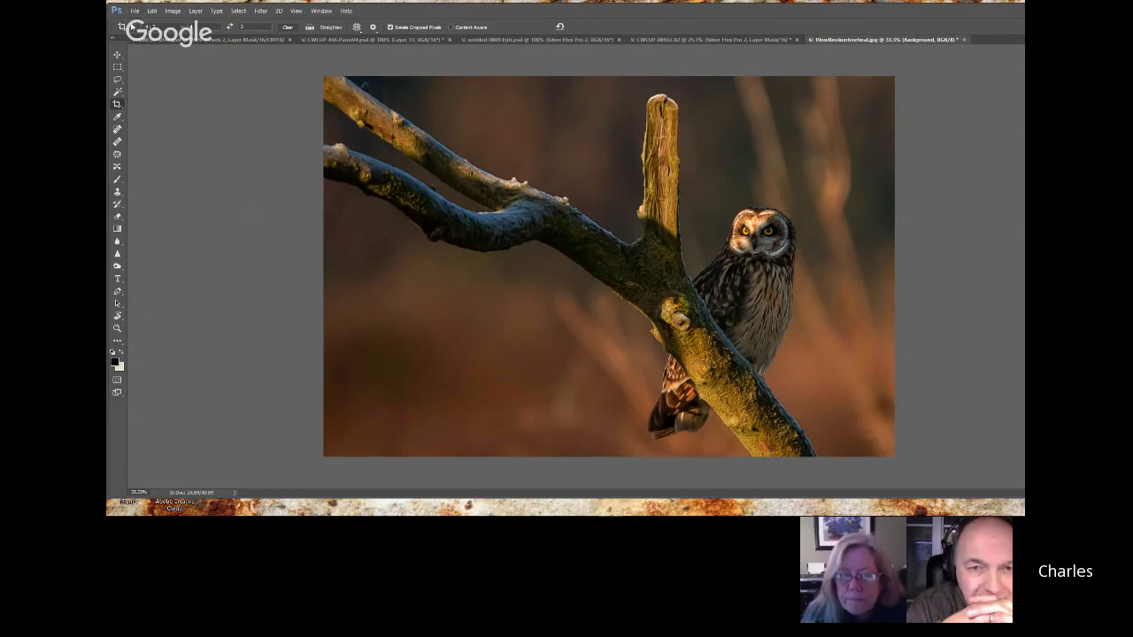
- Crop the owl photo at 4:3, shifting the frame to keep the background beside the owl and trim the branch ends
{"action": "left_click", "coordinate": [118, 104]}
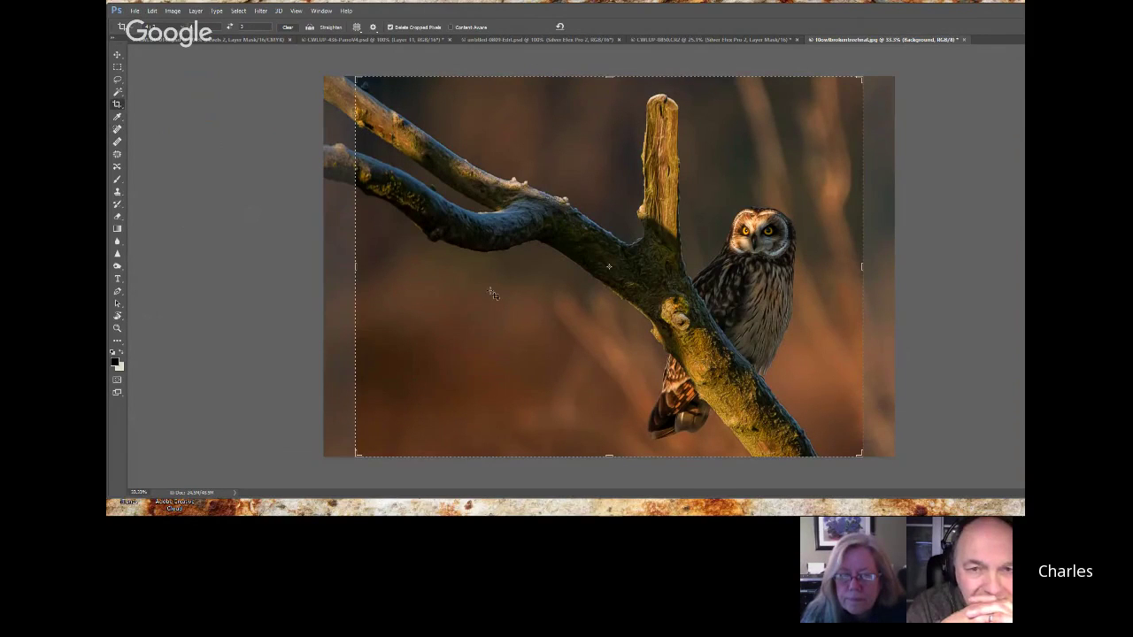
{"action": "left_click", "coordinate": [491, 293]}
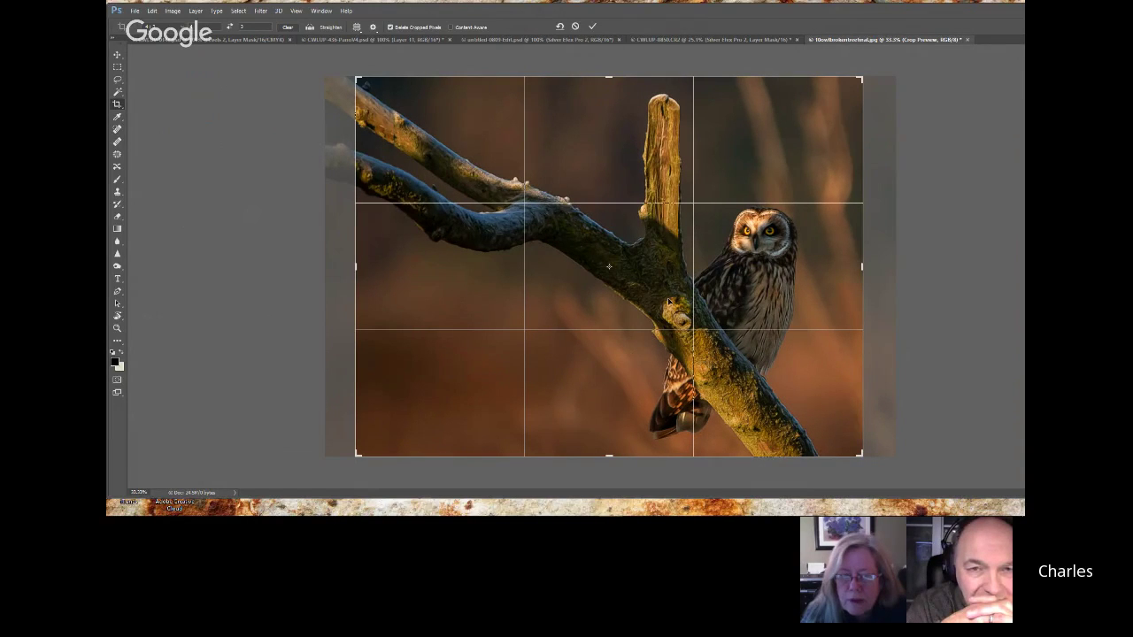
{"action": "left_click_drag", "start_coordinate": [669, 283], "coordinate": [636, 285]}
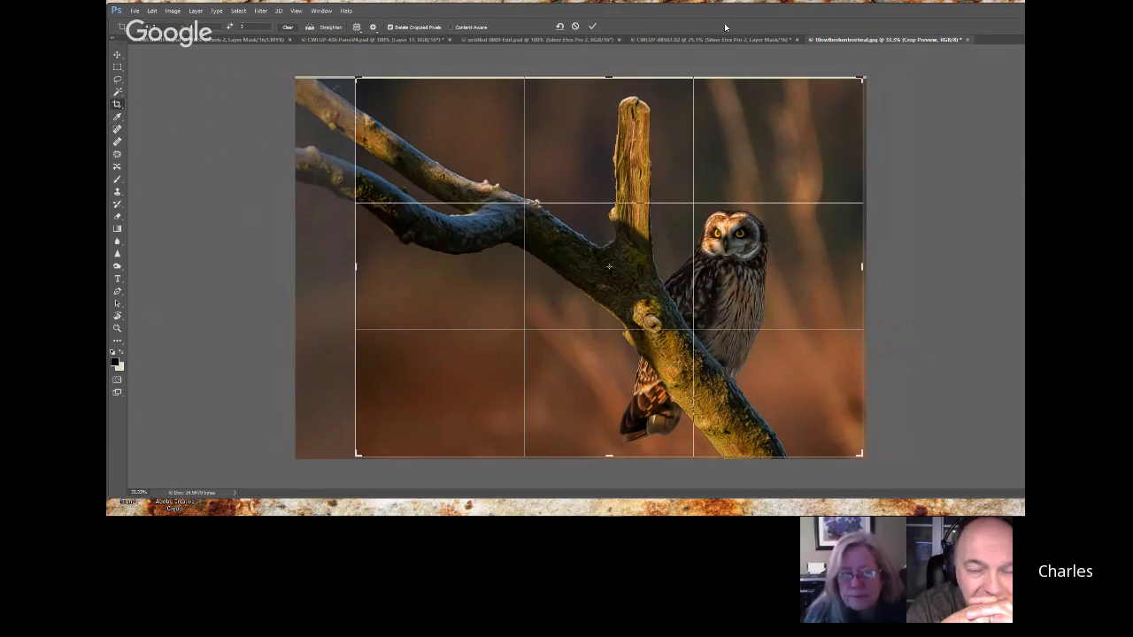
{"action": "left_click", "coordinate": [595, 26]}
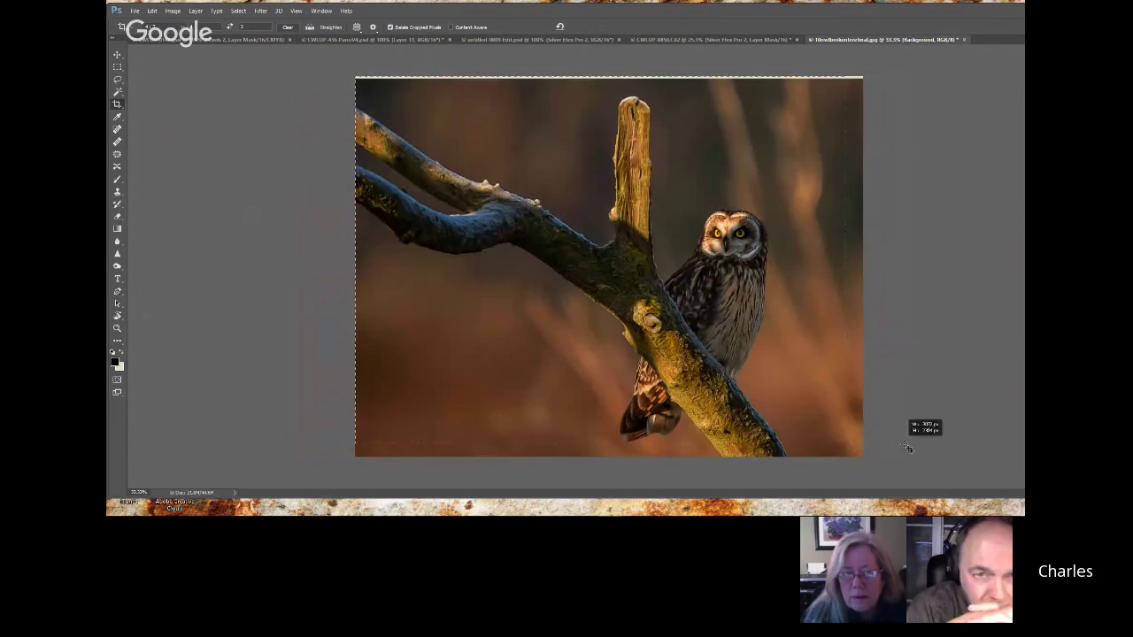
- Tighten the 4:3 crop to remove the blank strip along the photo's upper edge, and compare it with the uncropped version
{"action": "left_click", "coordinate": [673, 260]}
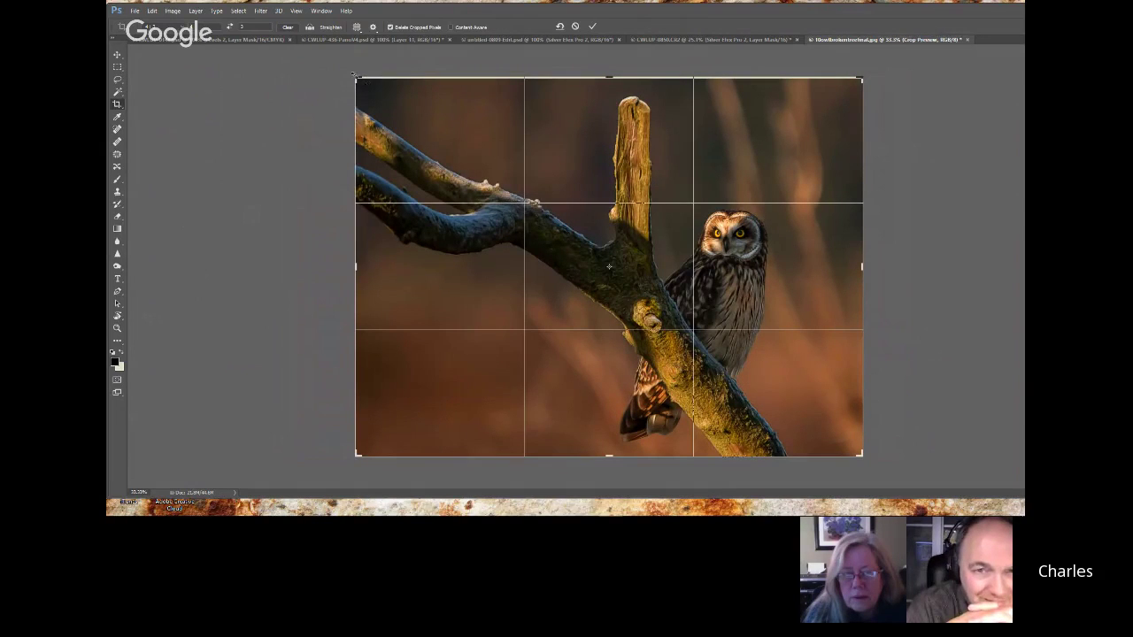
{"action": "left_click_drag", "start_coordinate": [359, 80], "coordinate": [380, 69]}
{"action": "left_click", "coordinate": [594, 27]}
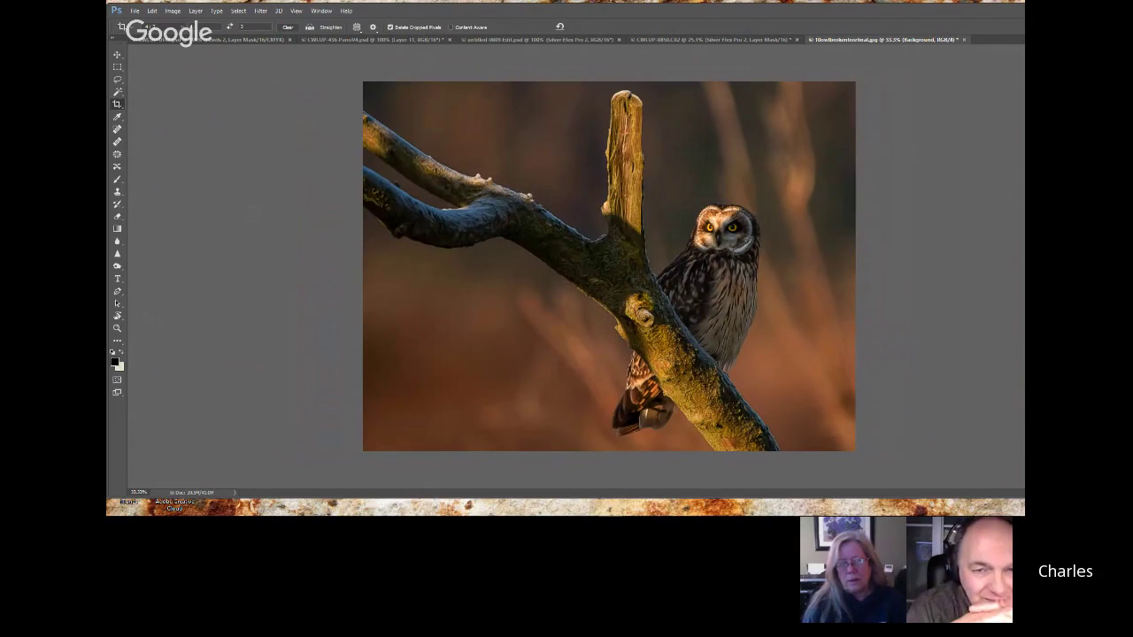
{"action": "key", "text": "ctrl+z"}
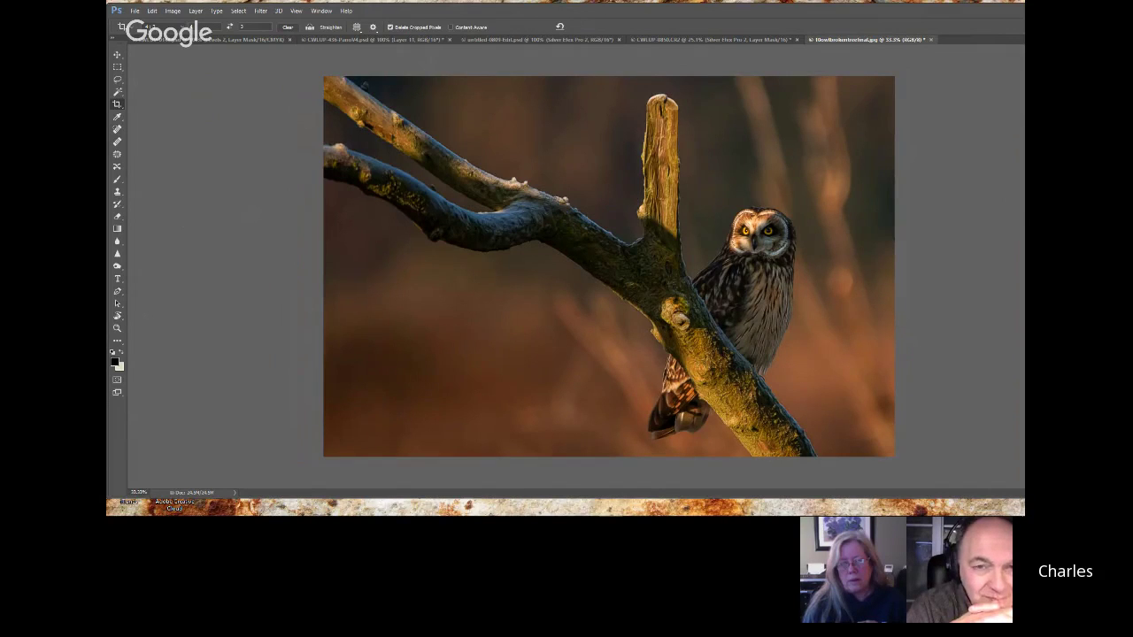
{"action": "key", "text": "ctrl+z"}
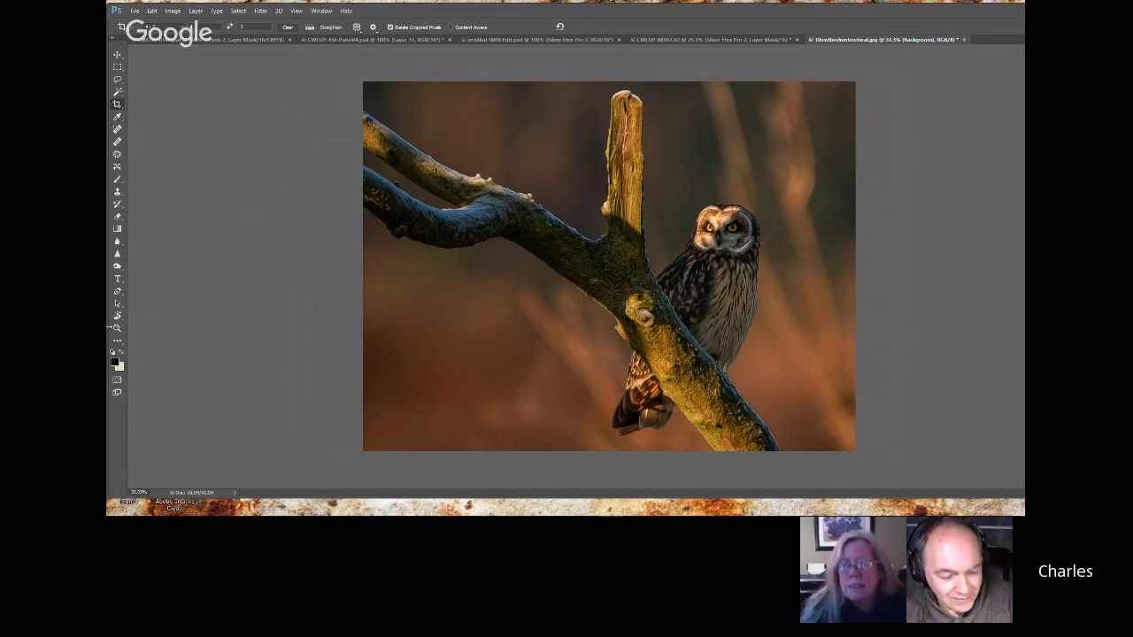
- Examine the cropped photo at 100%, from the lower branch up to the owl's head and the blurred stems beside it
{"action": "left_click", "coordinate": [116, 327]}
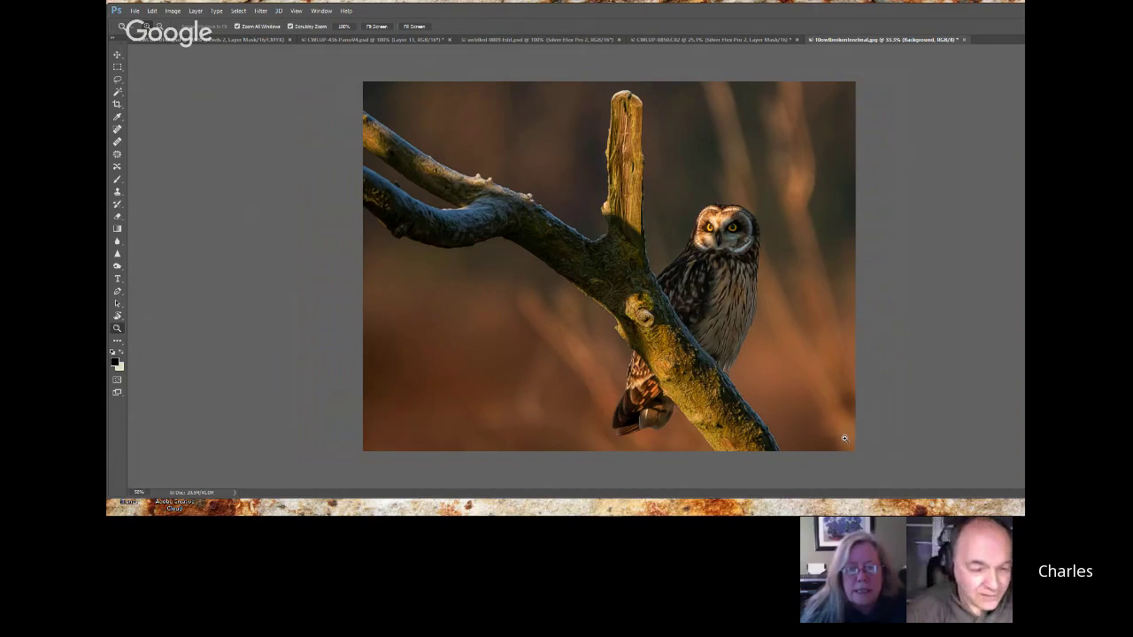
{"action": "left_click", "coordinate": [845, 439]}
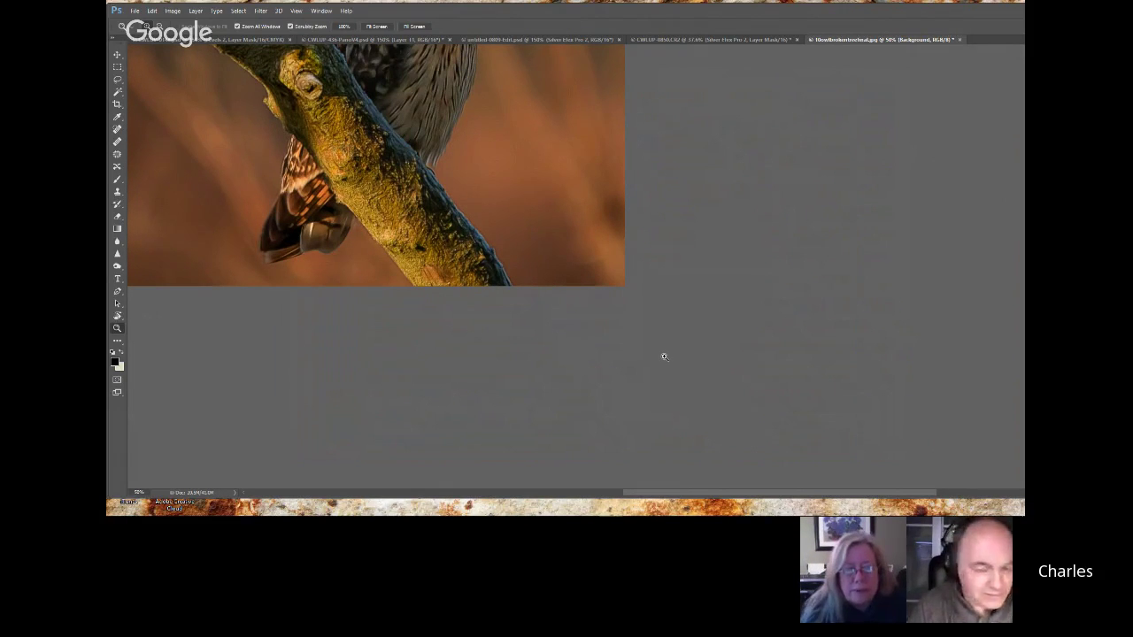
{"action": "left_click", "coordinate": [598, 258]}
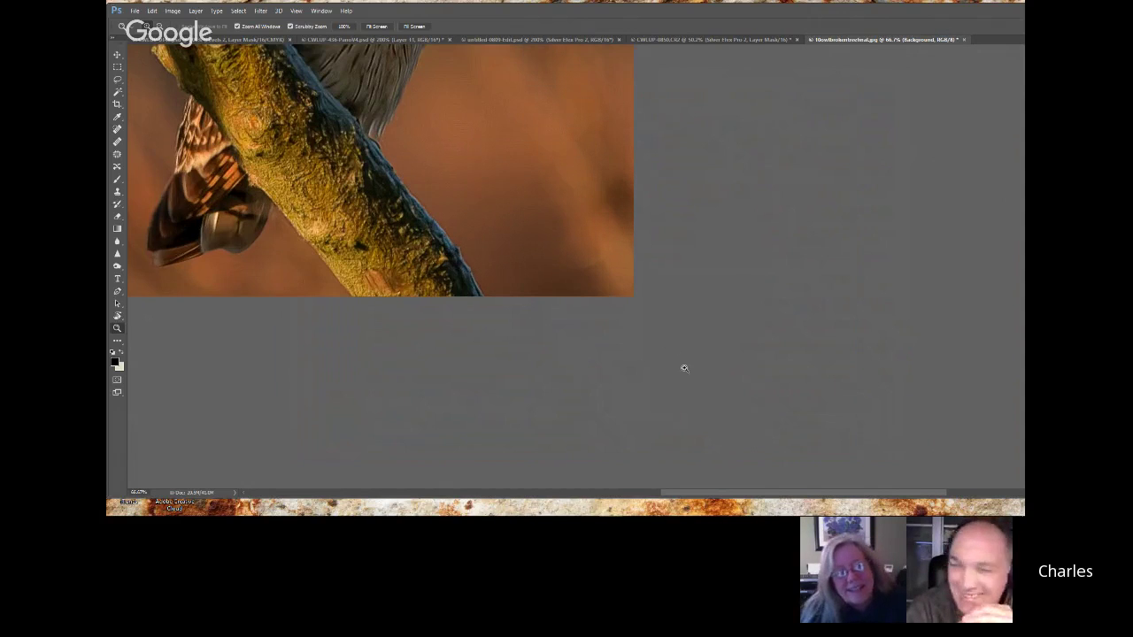
{"action": "left_click", "coordinate": [614, 280]}
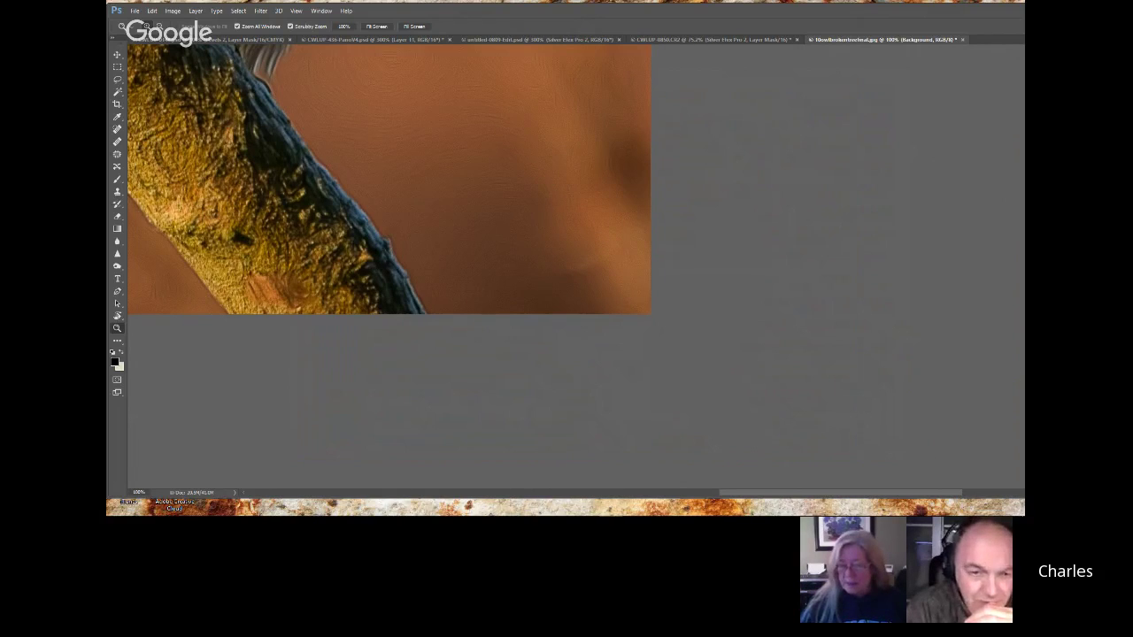
{"action": "scroll", "coordinate": [390, 230], "scroll_direction": "up", "scroll_amount": 2}
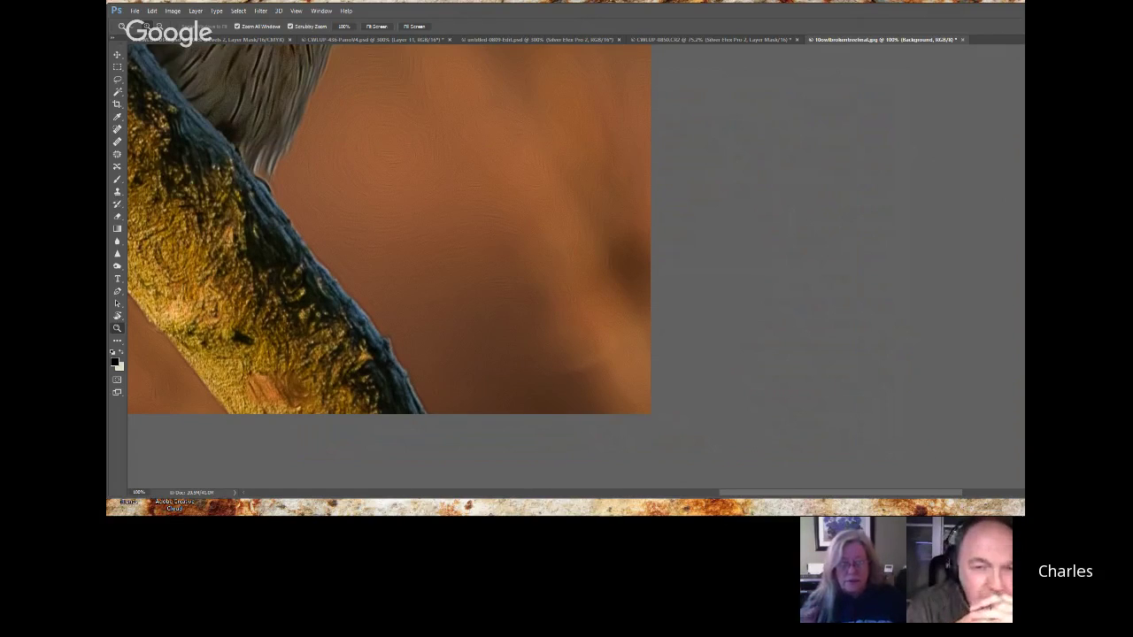
{"action": "scroll", "coordinate": [389, 265], "scroll_direction": "up", "scroll_amount": 10}
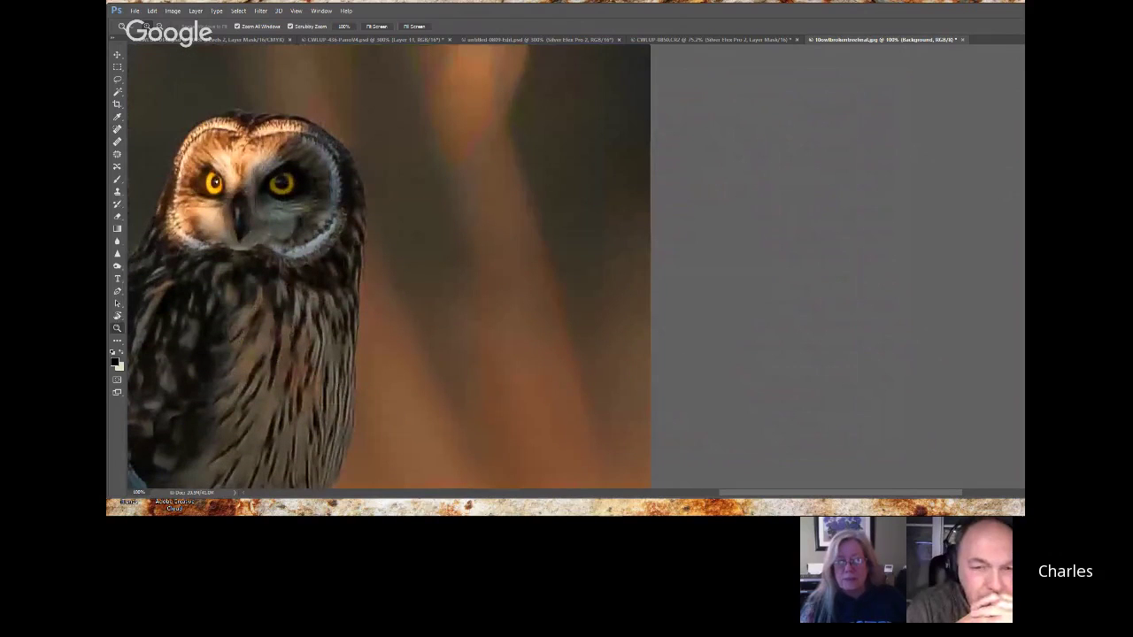
{"action": "scroll", "coordinate": [389, 265], "scroll_direction": "up", "scroll_amount": 3}
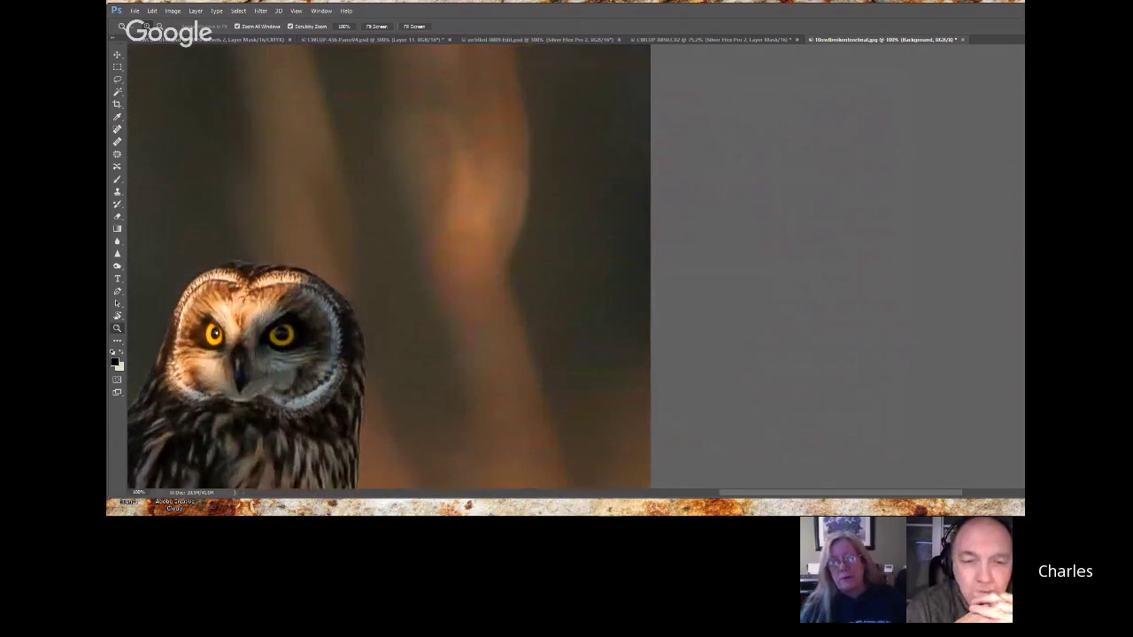
{"action": "scroll", "coordinate": [390, 265], "scroll_direction": "up", "scroll_amount": 2}
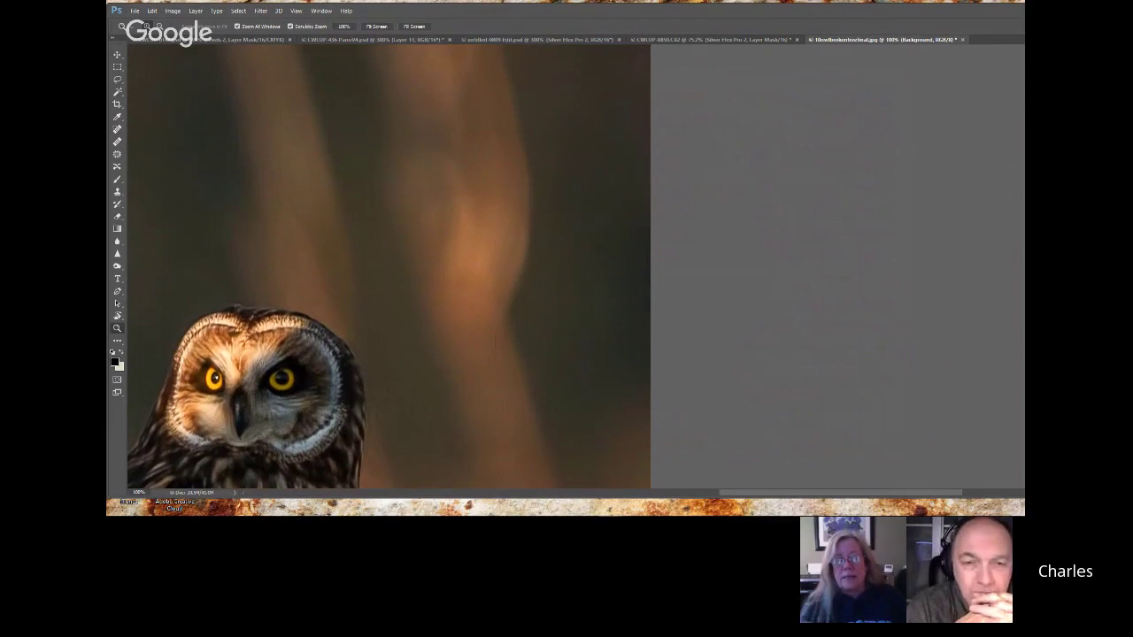
{"action": "scroll", "coordinate": [389, 265], "scroll_direction": "up", "scroll_amount": 3}
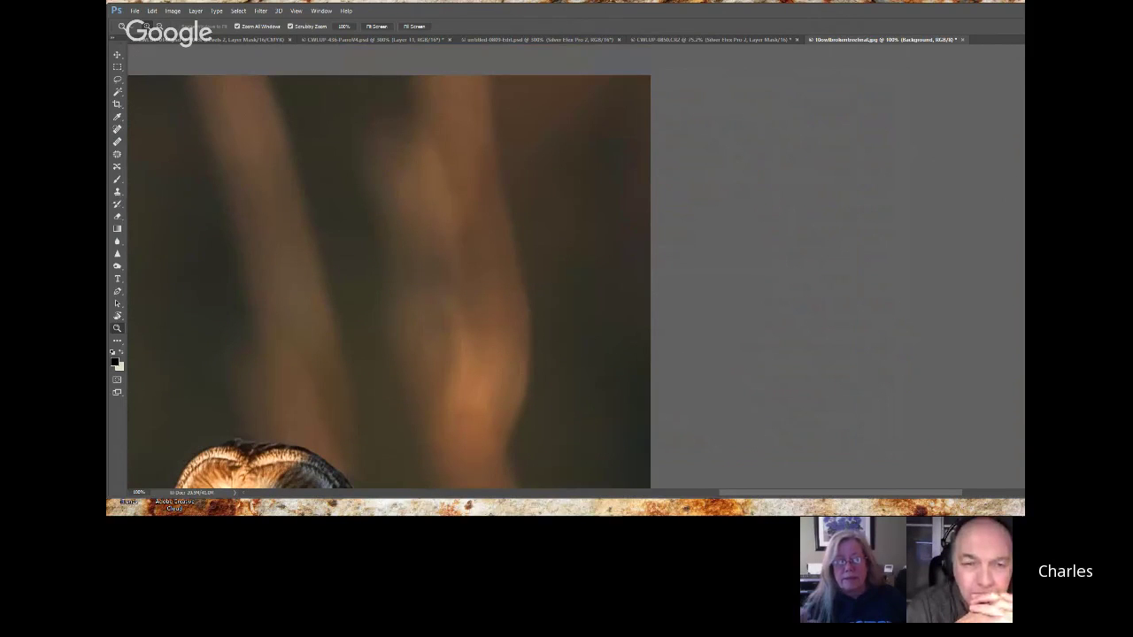
{"action": "scroll", "coordinate": [389, 274], "scroll_direction": "down", "scroll_amount": 1}
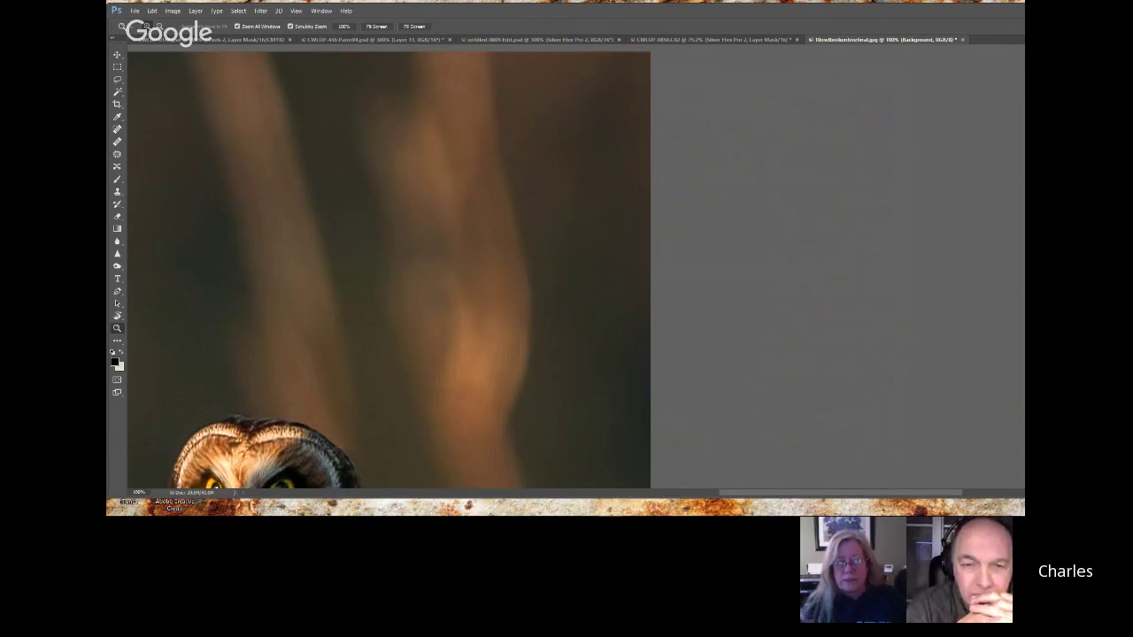
{"action": "scroll", "coordinate": [389, 265], "scroll_direction": "down", "scroll_amount": 3}
{"action": "scroll", "coordinate": [389, 265], "scroll_direction": "down", "scroll_amount": 3}
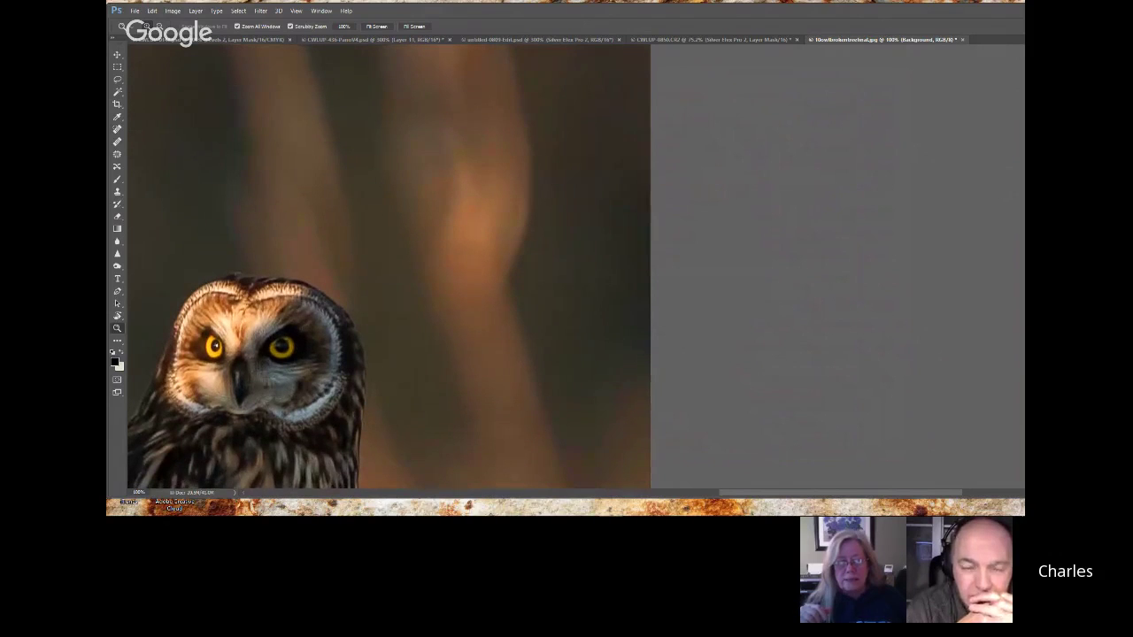
{"action": "scroll", "coordinate": [390, 265], "scroll_direction": "down", "scroll_amount": 1}
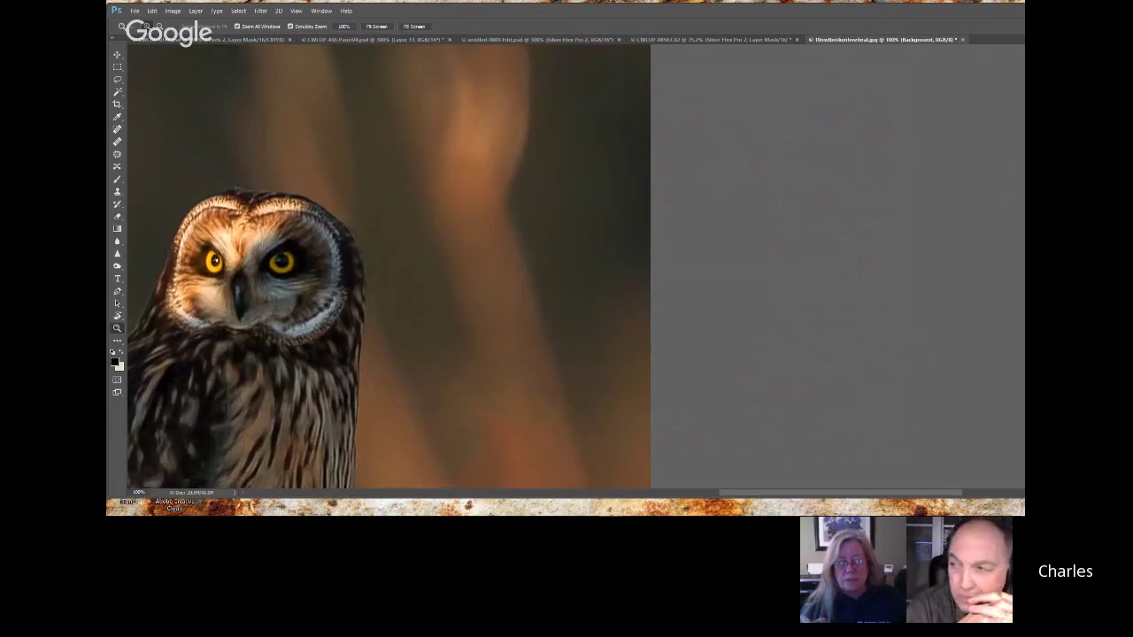
- Examine the background beside the owl at 100%, from the head down to the branch and tail at the photo's lower edge
{"action": "scroll", "coordinate": [389, 266], "scroll_direction": "down", "scroll_amount": 2}
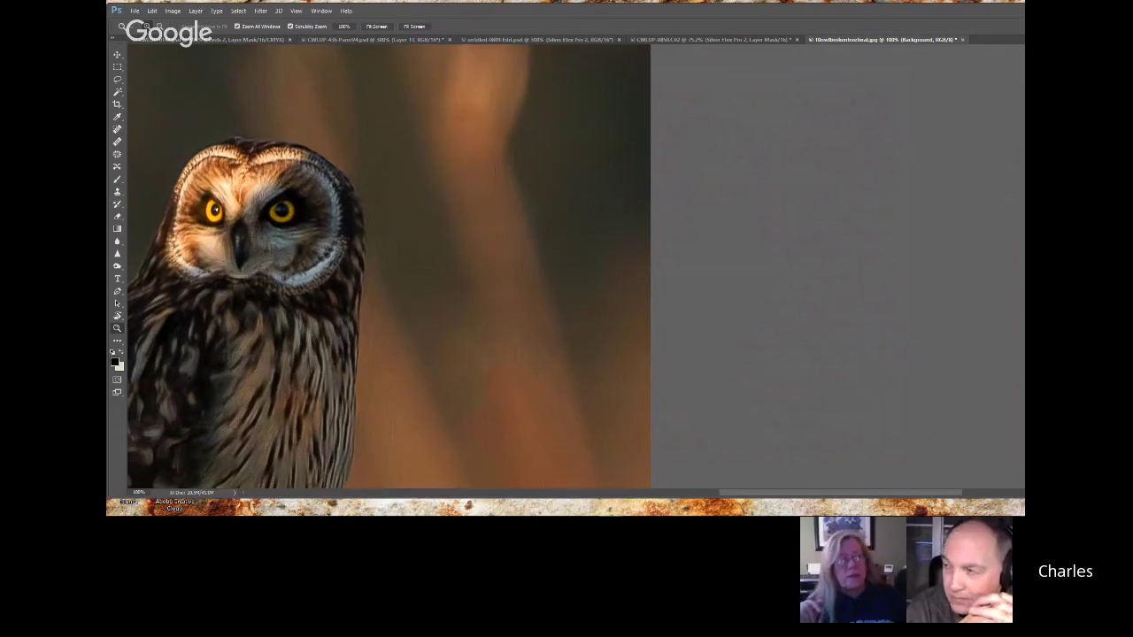
{"action": "scroll", "coordinate": [389, 265], "scroll_direction": "down", "scroll_amount": 3}
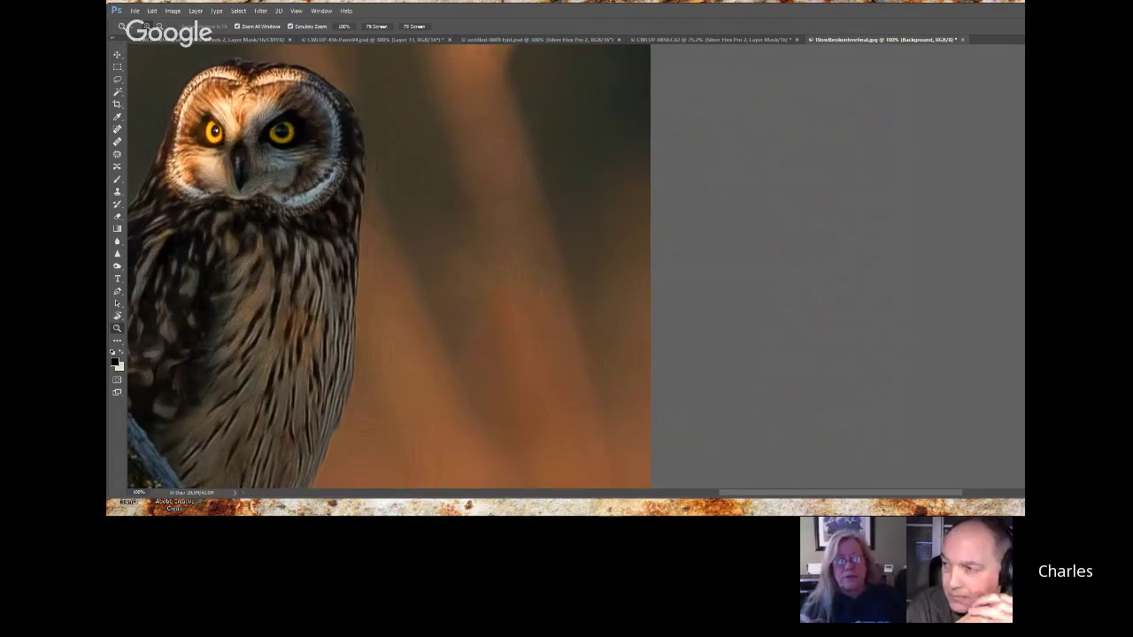
{"action": "scroll", "coordinate": [390, 266], "scroll_direction": "down", "scroll_amount": 4}
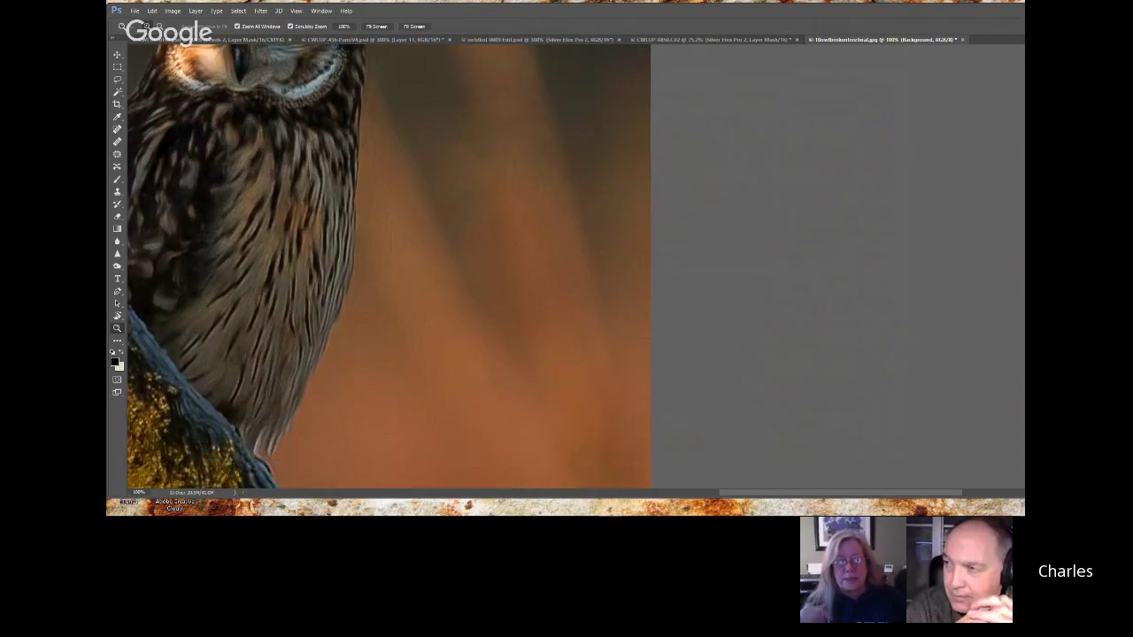
{"action": "scroll", "coordinate": [390, 265], "scroll_direction": "down", "scroll_amount": 5}
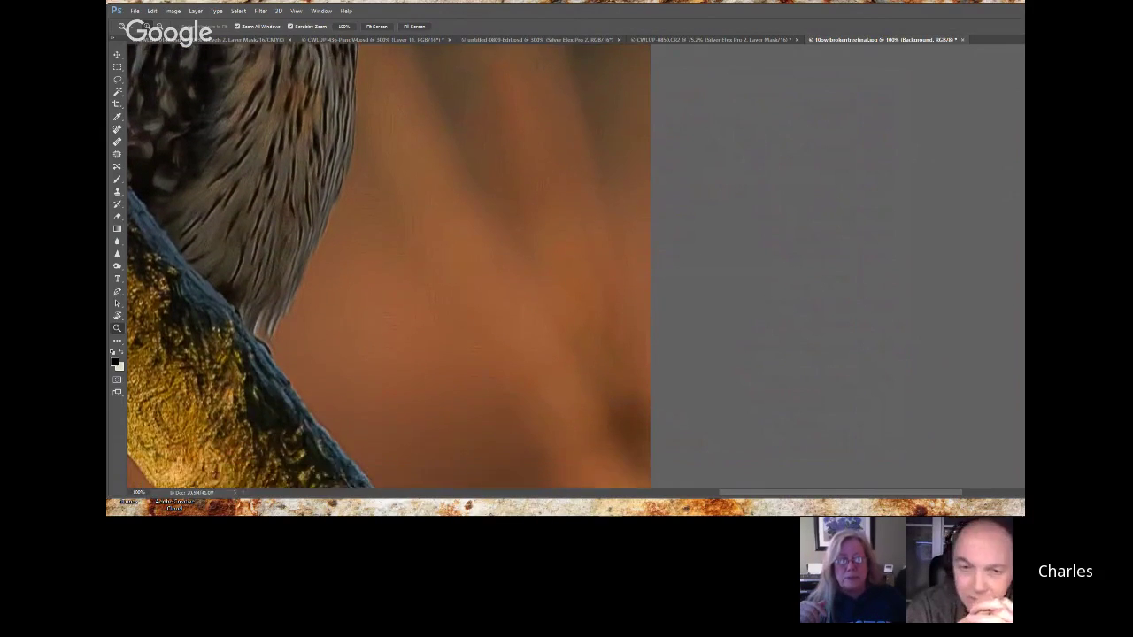
{"action": "scroll", "coordinate": [389, 266], "scroll_direction": "down", "scroll_amount": 5}
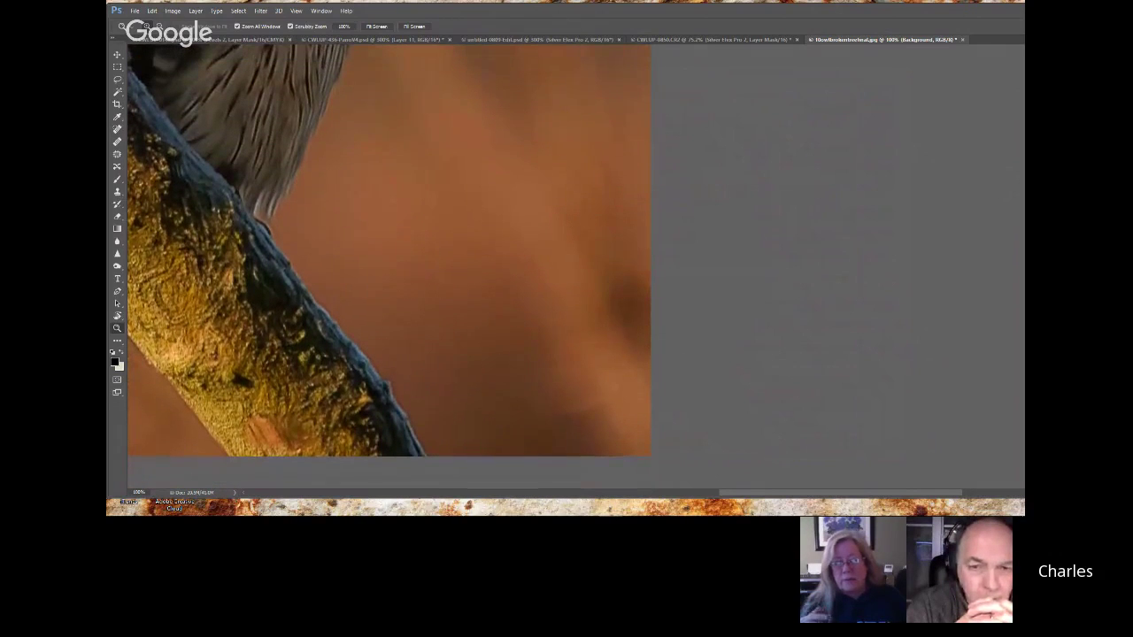
{"action": "scroll", "coordinate": [389, 256], "scroll_direction": "up", "scroll_amount": 1}
{"action": "left_click_drag", "start_coordinate": [738, 509], "coordinate": [651, 504]}
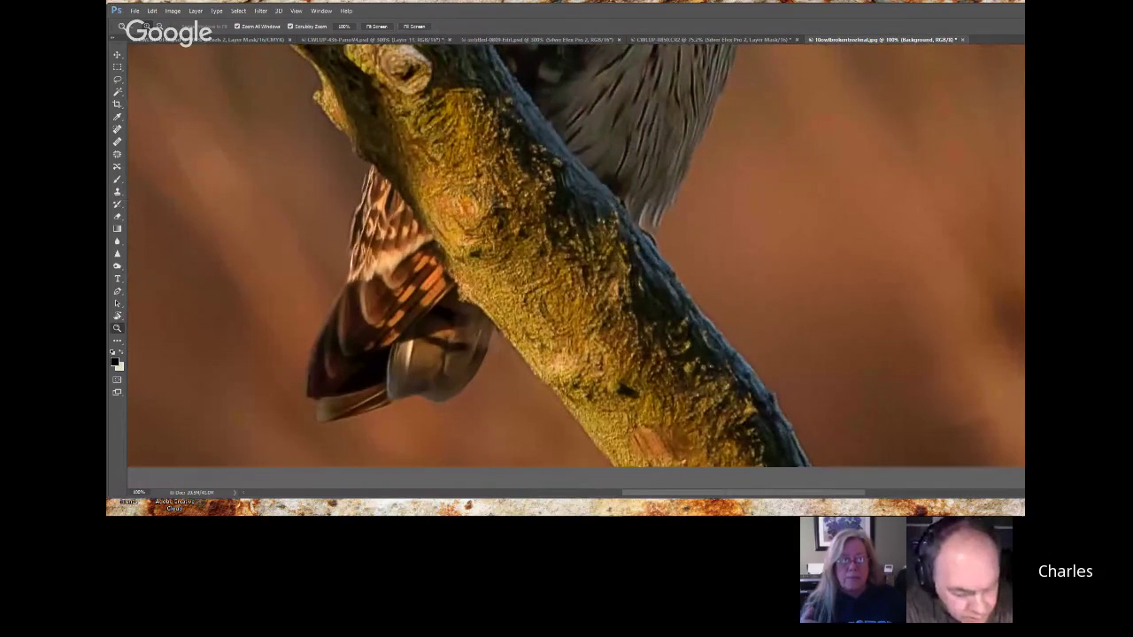
- Examine the upright branch stub, owl, tail and lower-right corner of the photo at 100%
{"action": "scroll", "coordinate": [925, 335], "scroll_direction": "up", "scroll_amount": 2}
{"action": "scroll", "coordinate": [576, 267], "scroll_direction": "up", "scroll_amount": 10}
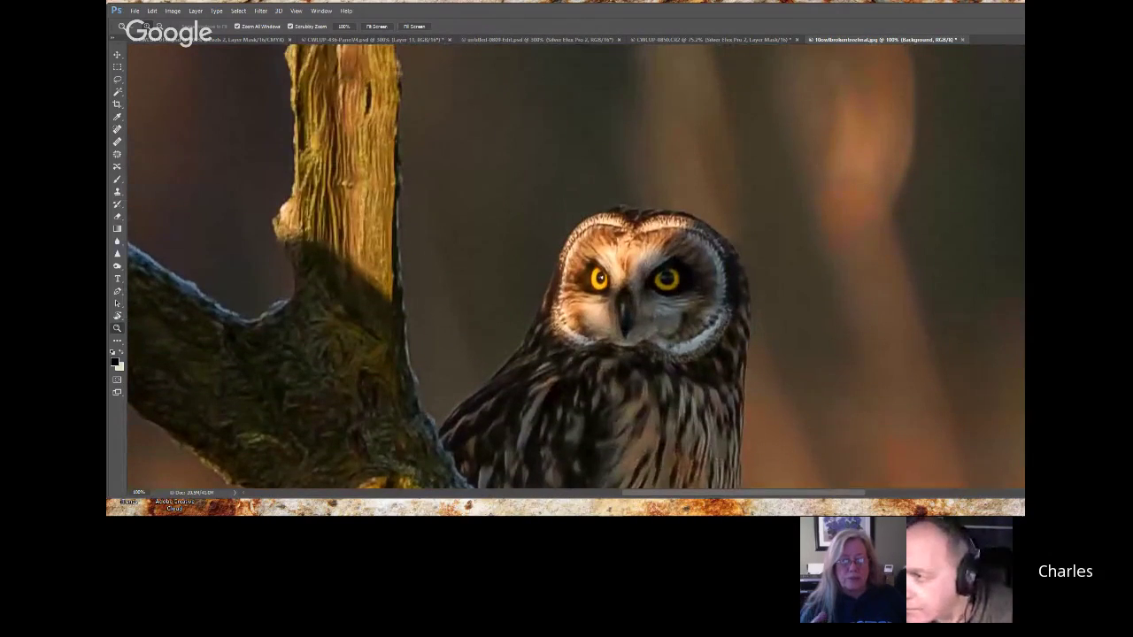
{"action": "scroll", "coordinate": [577, 266], "scroll_direction": "up", "scroll_amount": 8}
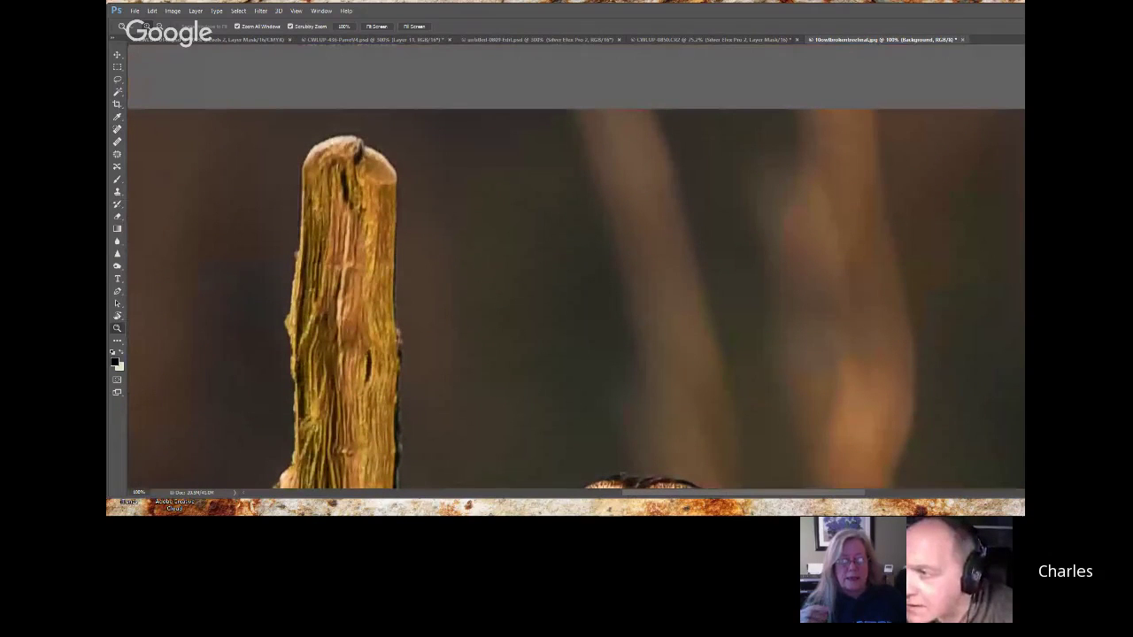
{"action": "scroll", "coordinate": [576, 266], "scroll_direction": "down", "scroll_amount": 6}
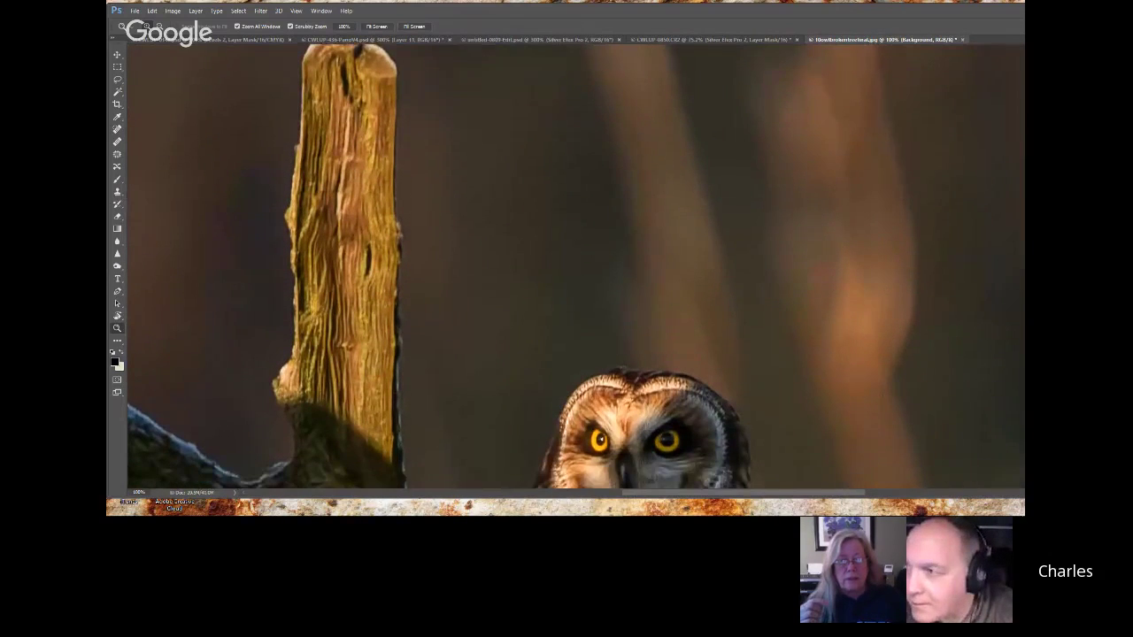
{"action": "scroll", "coordinate": [577, 267], "scroll_direction": "down", "scroll_amount": 1}
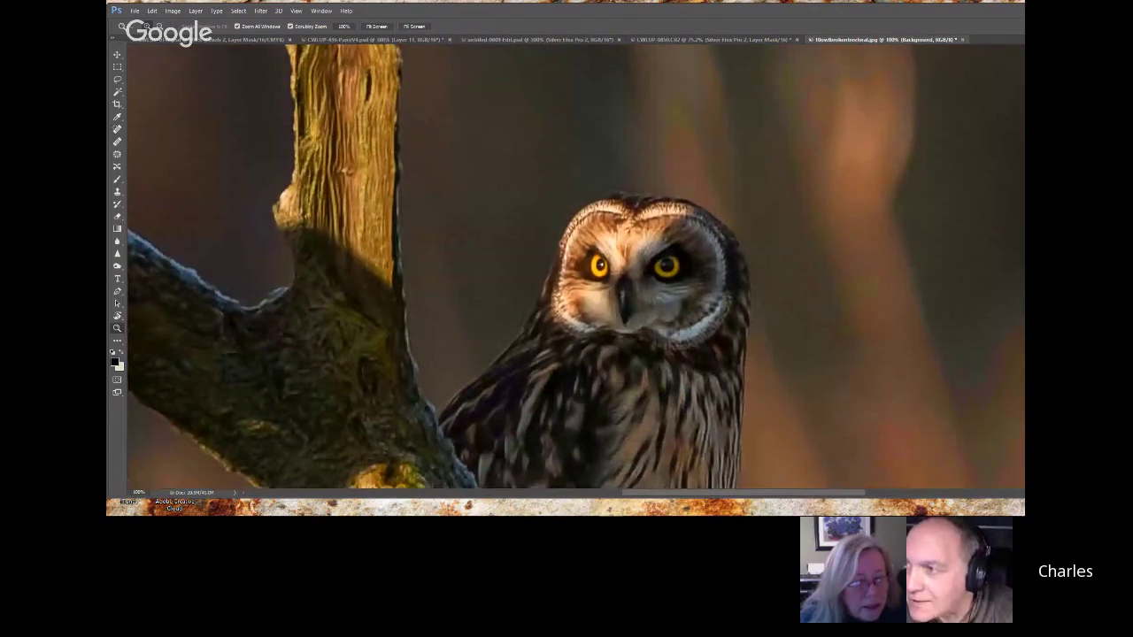
{"action": "scroll", "coordinate": [576, 267], "scroll_direction": "down", "scroll_amount": 2}
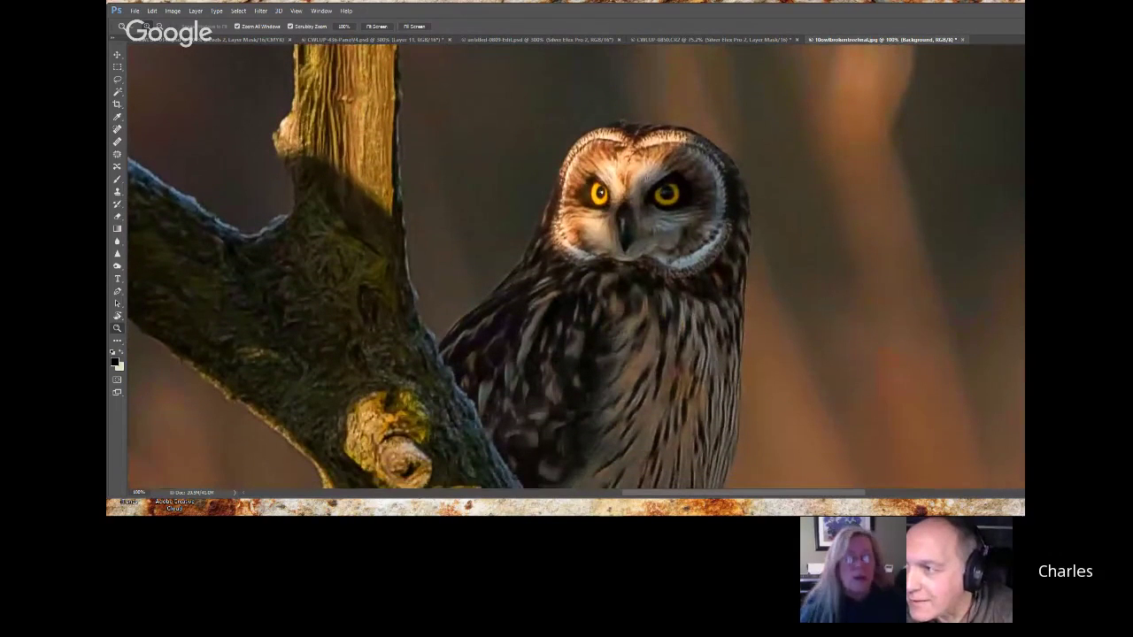
{"action": "scroll", "coordinate": [577, 267], "scroll_direction": "down", "scroll_amount": 2}
{"action": "scroll", "coordinate": [576, 266], "scroll_direction": "down", "scroll_amount": 8}
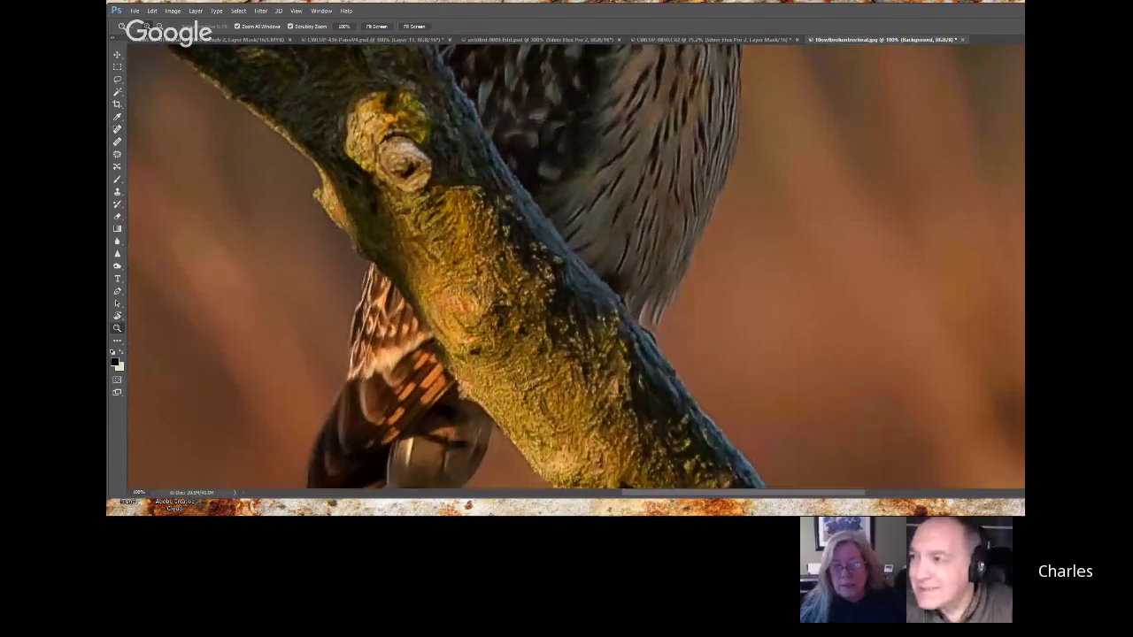
{"action": "scroll", "coordinate": [577, 266], "scroll_direction": "down", "scroll_amount": 5}
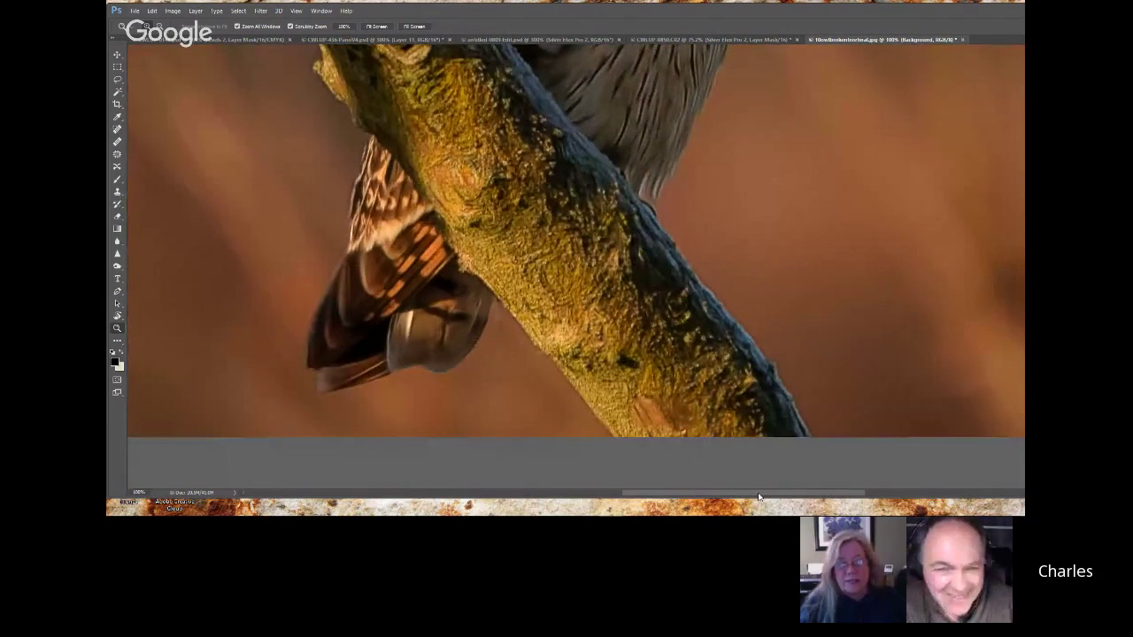
{"action": "left_click_drag", "start_coordinate": [758, 497], "coordinate": [809, 468]}
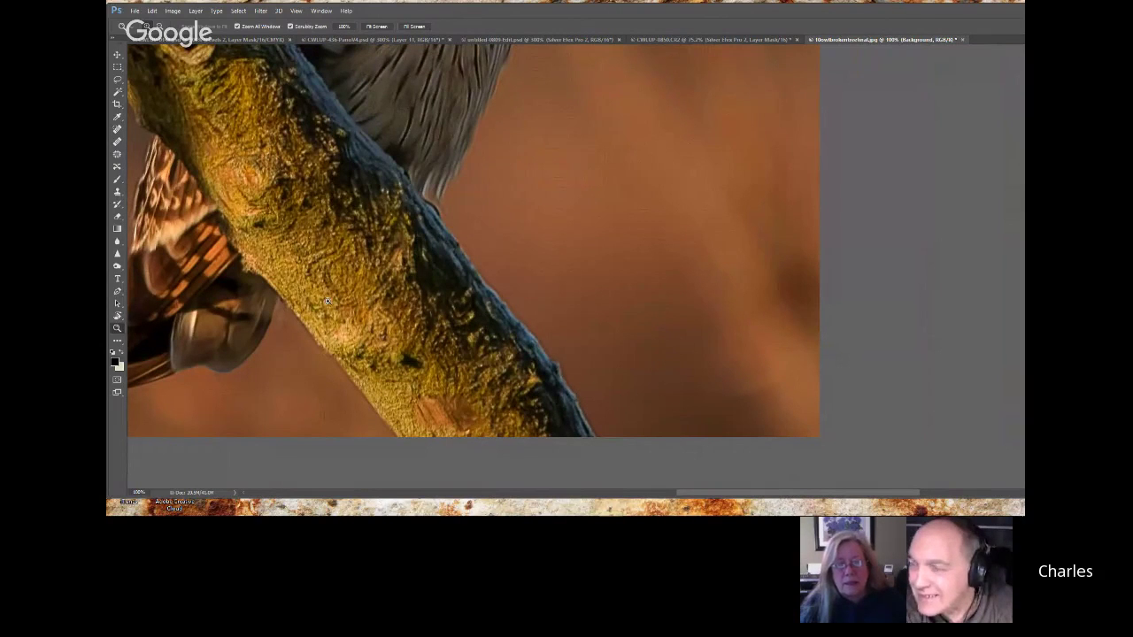
- Try to remove the dark-to-light transition in the background at the photo's lower-right corner with the Spot Healing Brush
{"action": "left_click", "coordinate": [116, 128]}
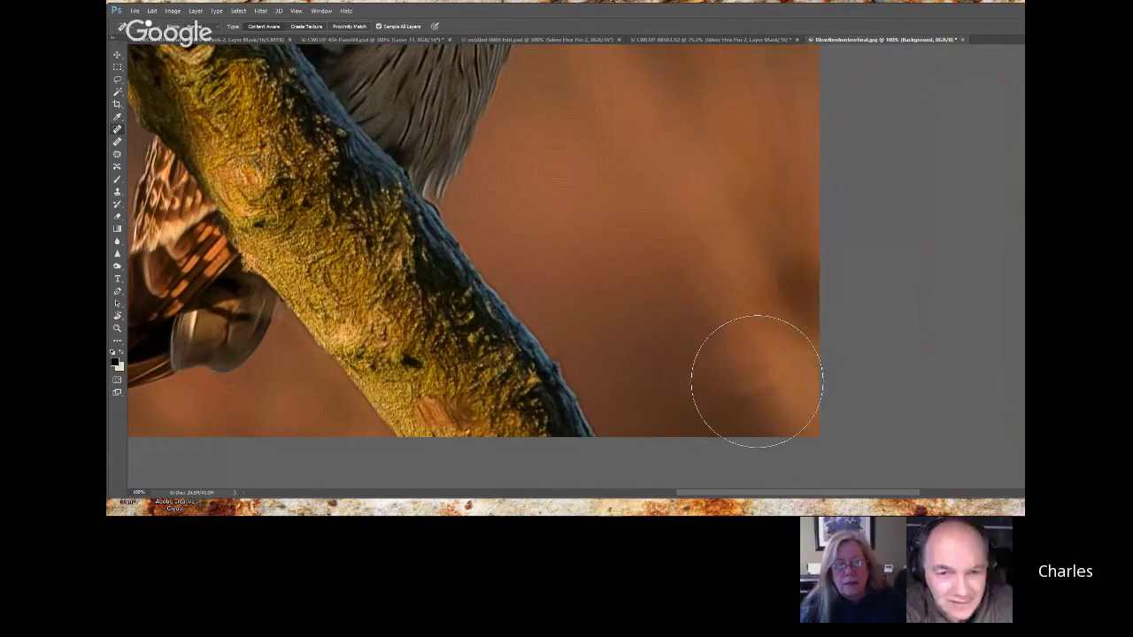
{"action": "scroll", "coordinate": [761, 381], "scroll_direction": "down", "scroll_amount": 1}
{"action": "left_click", "coordinate": [761, 380]}
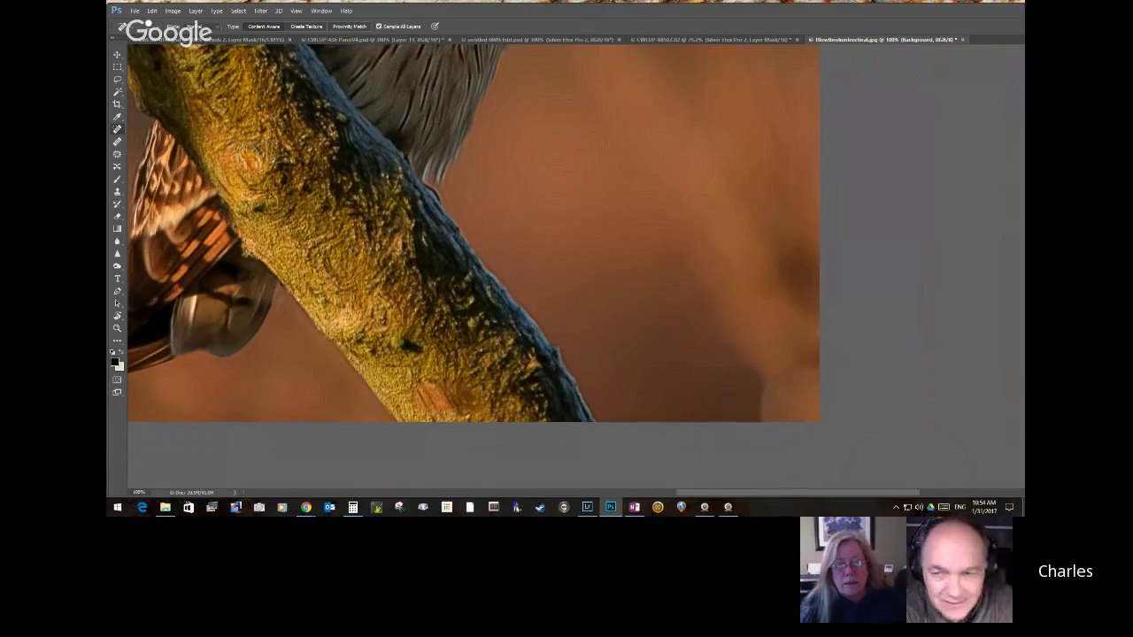
{"action": "key", "text": "super+d"}
{"action": "key", "text": "super+d"}
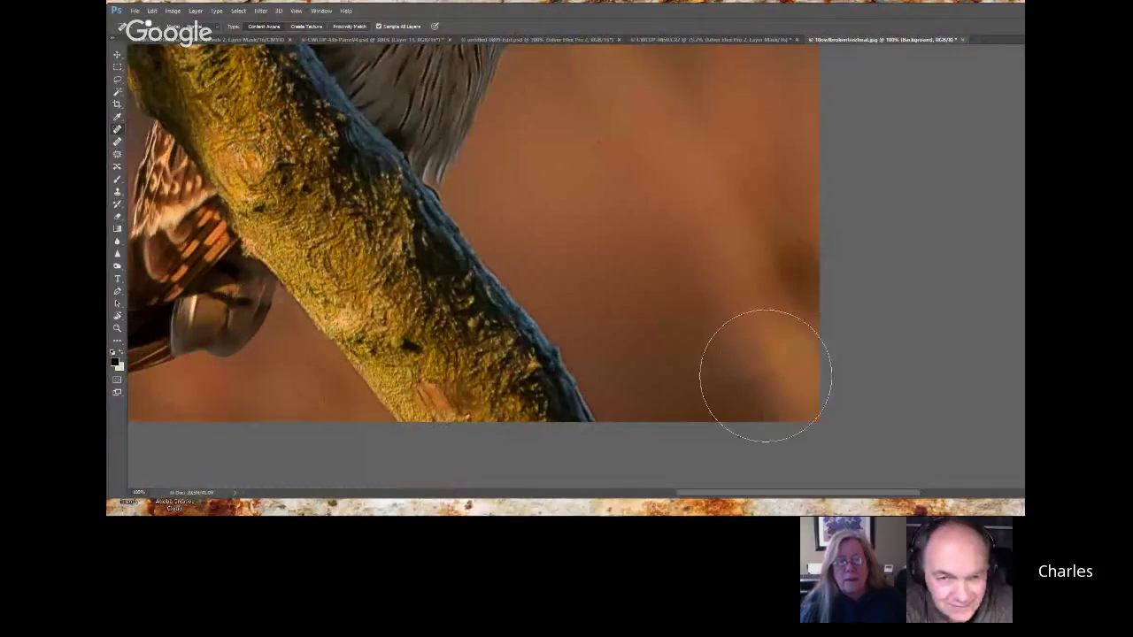
{"action": "scroll", "coordinate": [758, 363], "scroll_direction": "down", "scroll_amount": 1}
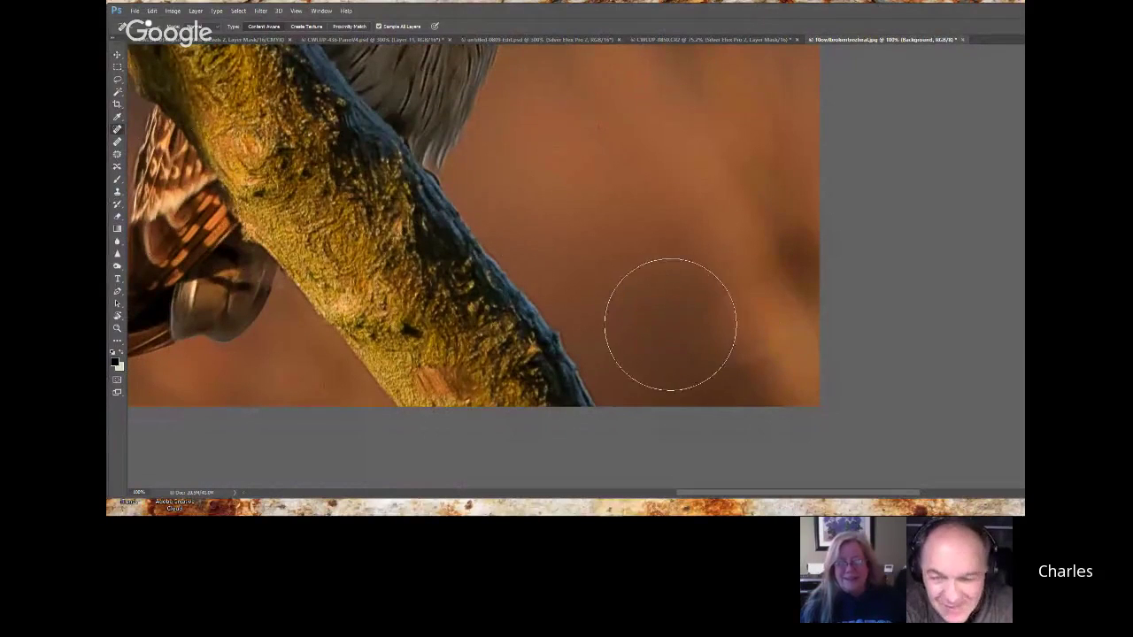
{"action": "mouse_move", "coordinate": [746, 321]}
{"action": "left_mouse_down"}
{"action": "mouse_move", "coordinate": [702, 339]}
{"action": "mouse_move", "coordinate": [752, 359]}
{"action": "left_mouse_up"}
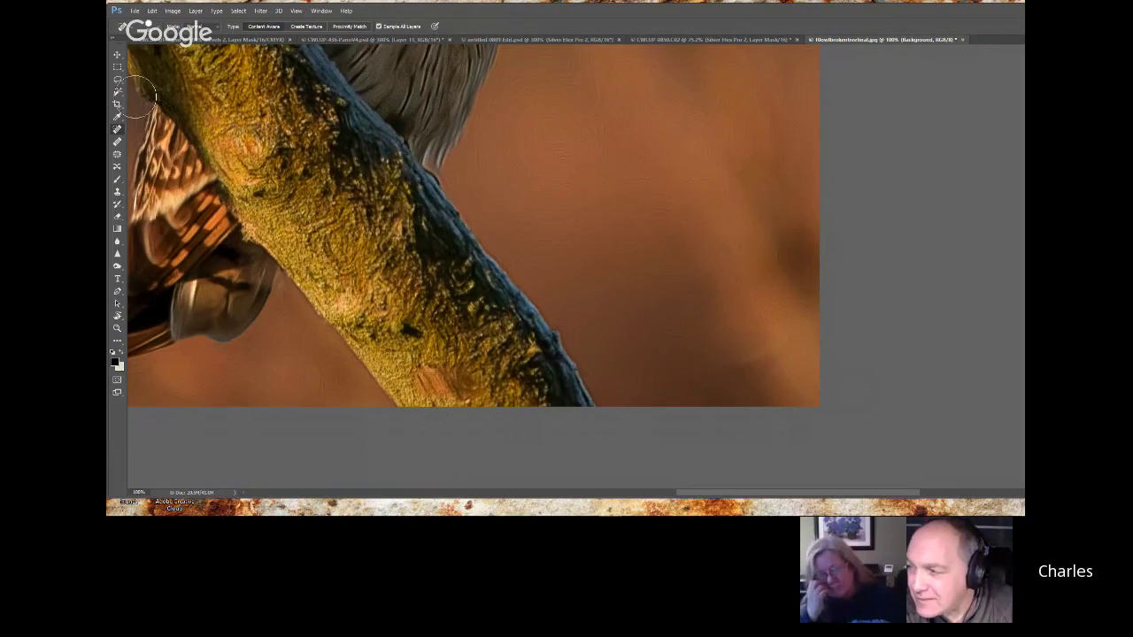
- Smooth the dark edge beside the blurred stem in the lower-right background with the Healing Brush, sampling the adjacent background
{"action": "left_click", "coordinate": [118, 144]}
{"action": "left_click_drag", "start_coordinate": [774, 354], "coordinate": [717, 361]}
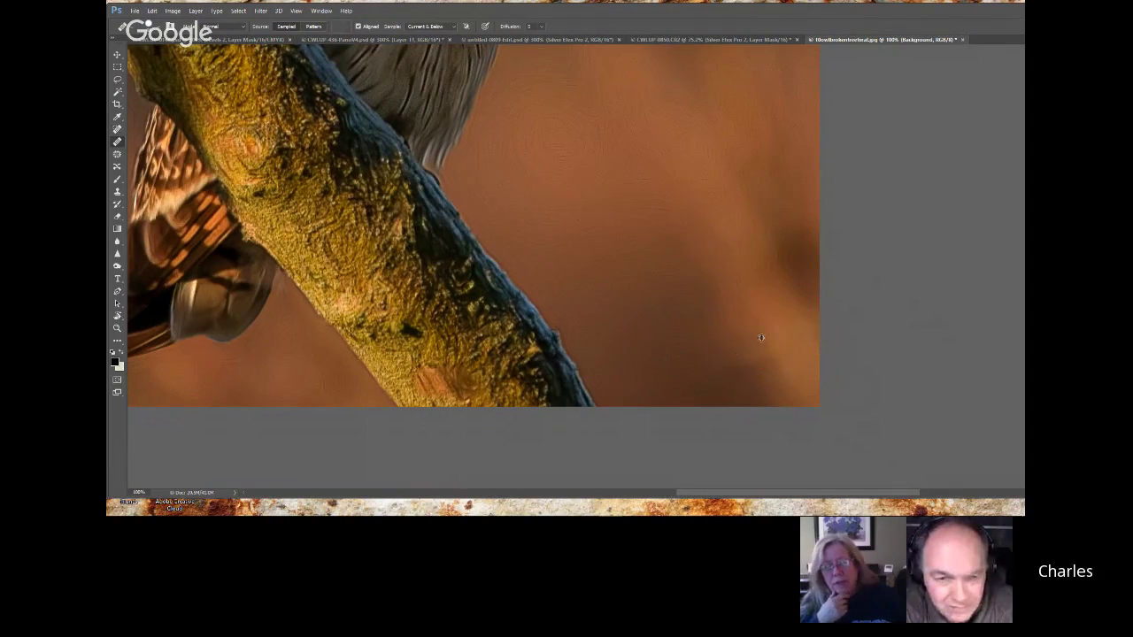
{"action": "left_click", "coordinate": [744, 322], "text": "alt"}
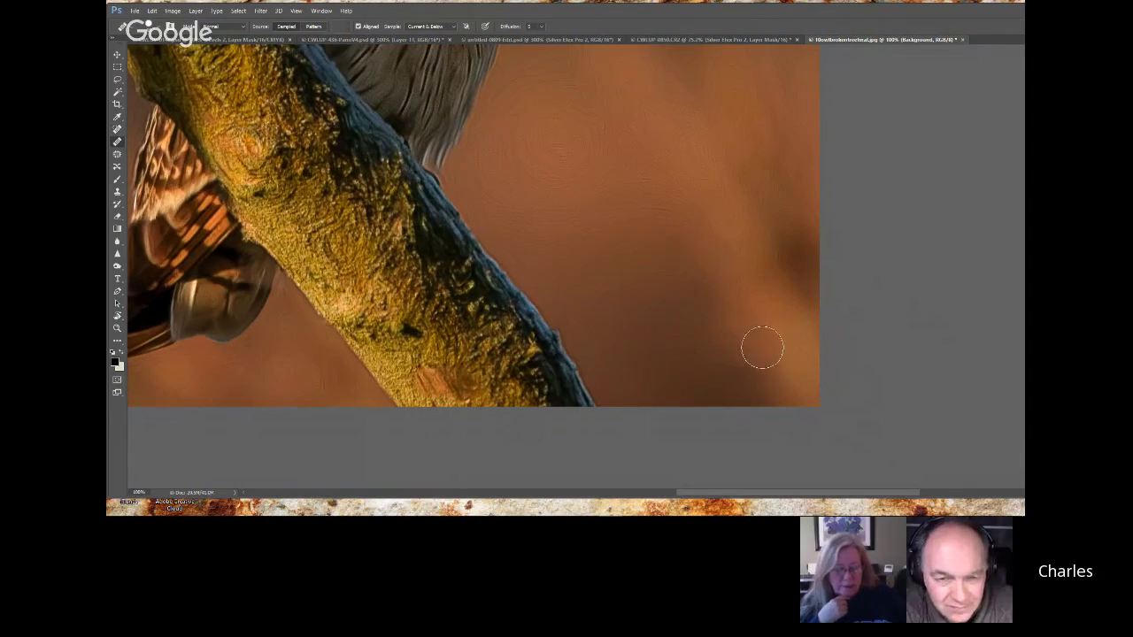
{"action": "left_click_drag", "start_coordinate": [756, 346], "coordinate": [749, 360]}
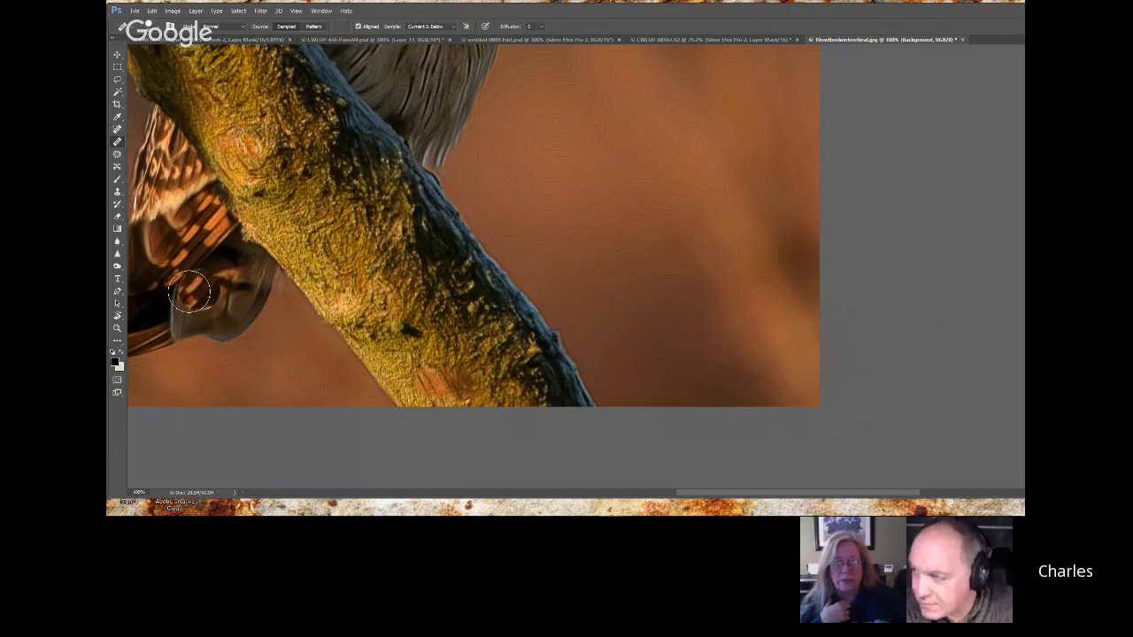
- Inspect the healed corner and the background texture beside the owl at 200%, comparing them with the whole photo in view
{"action": "left_click", "coordinate": [120, 331]}
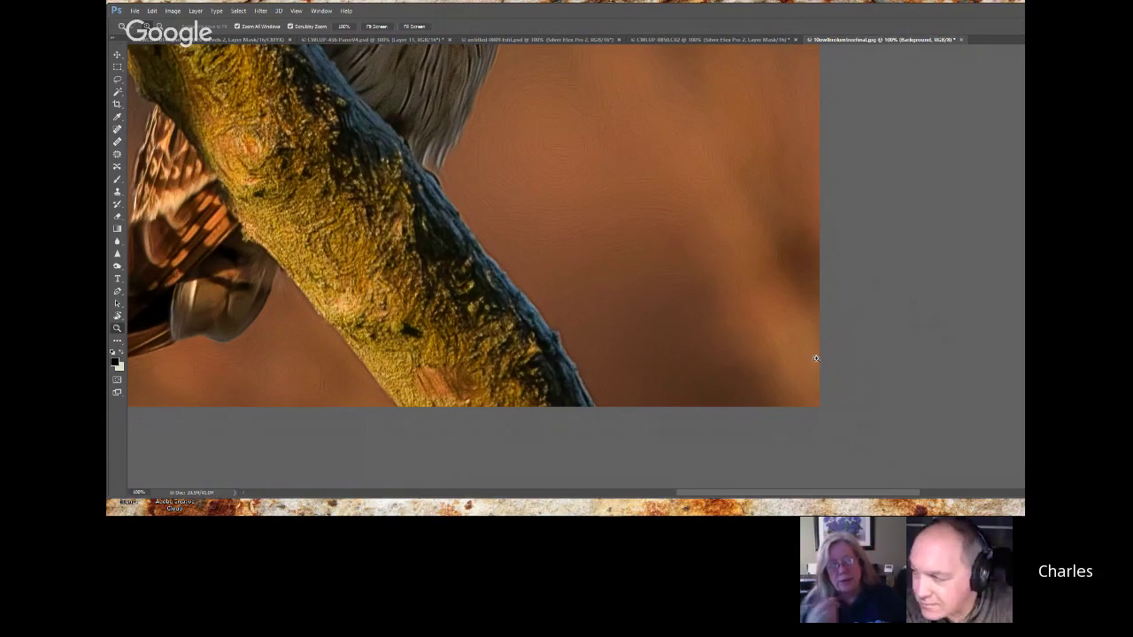
{"action": "left_click", "coordinate": [780, 333]}
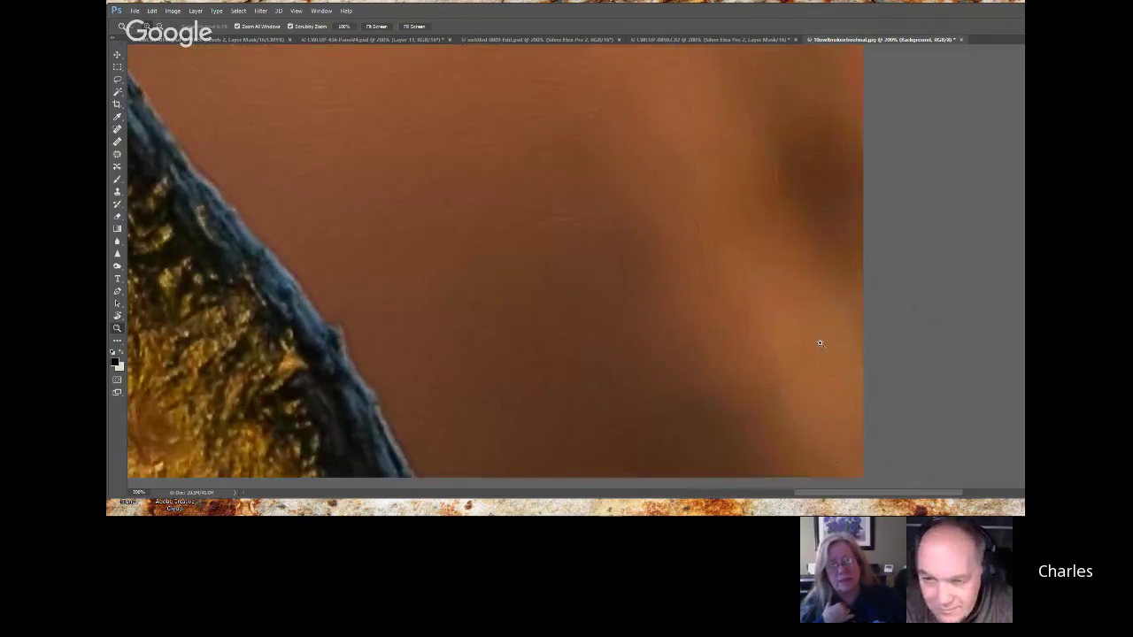
{"action": "left_click", "coordinate": [378, 28]}
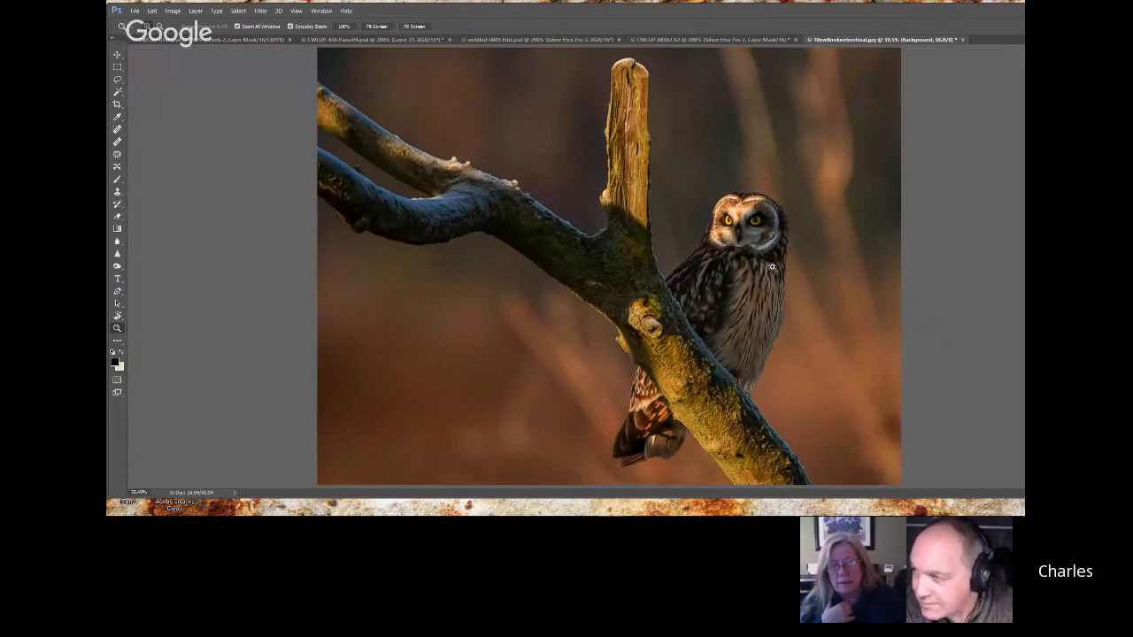
{"action": "left_click", "coordinate": [841, 341]}
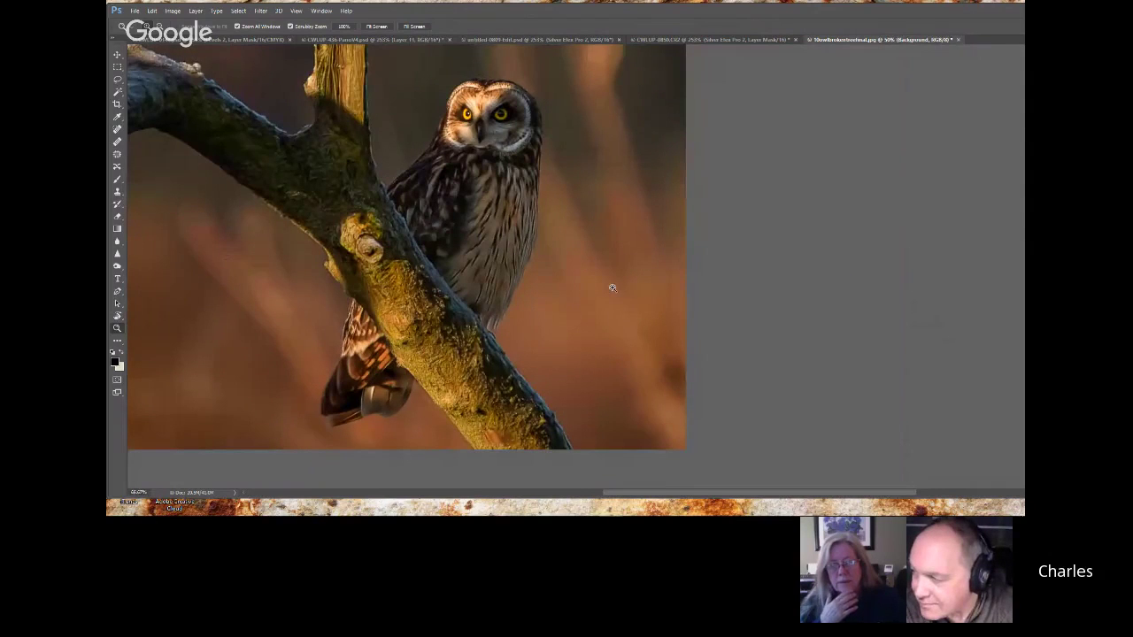
{"action": "left_click", "coordinate": [610, 287]}
{"action": "left_click", "coordinate": [611, 286]}
{"action": "left_click", "coordinate": [612, 288]}
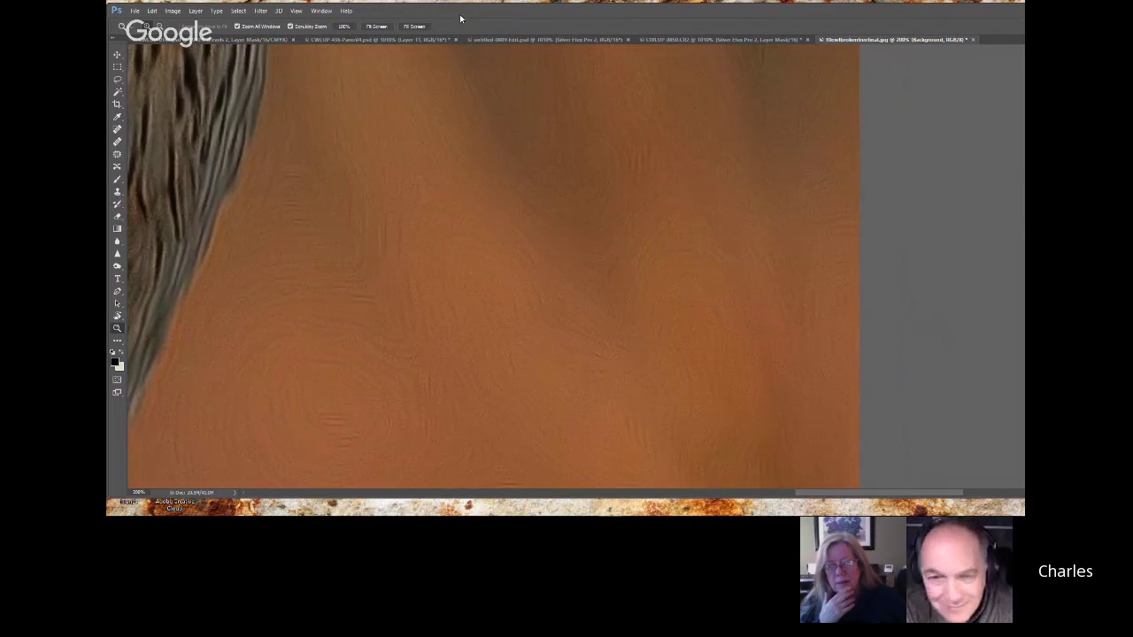
{"action": "left_click", "coordinate": [377, 26]}
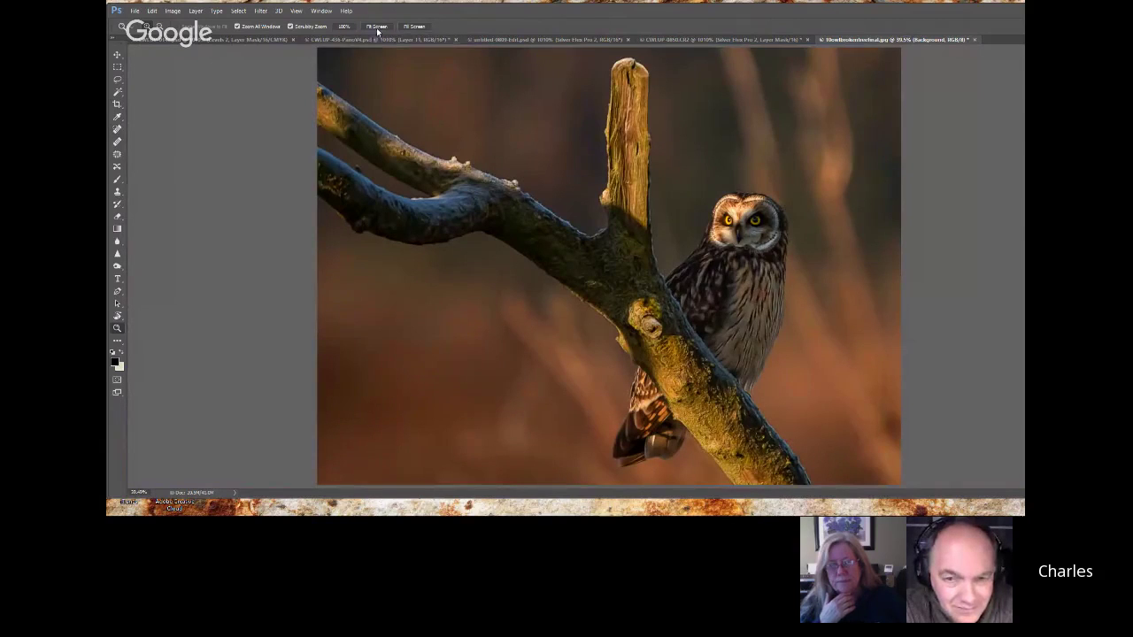
- Examine the background around the tail and lower branch at 100%, and its swirl texture at higher magnification beside the branch
{"action": "left_click", "coordinate": [343, 27]}
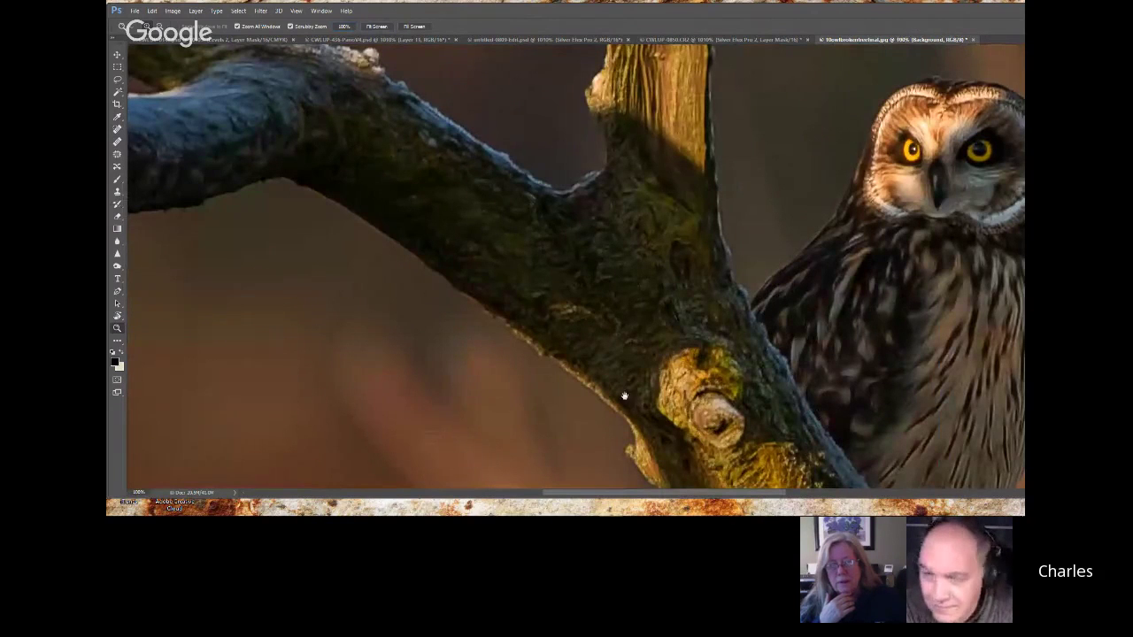
{"action": "left_click_drag", "start_coordinate": [567, 316], "coordinate": [572, 101]}
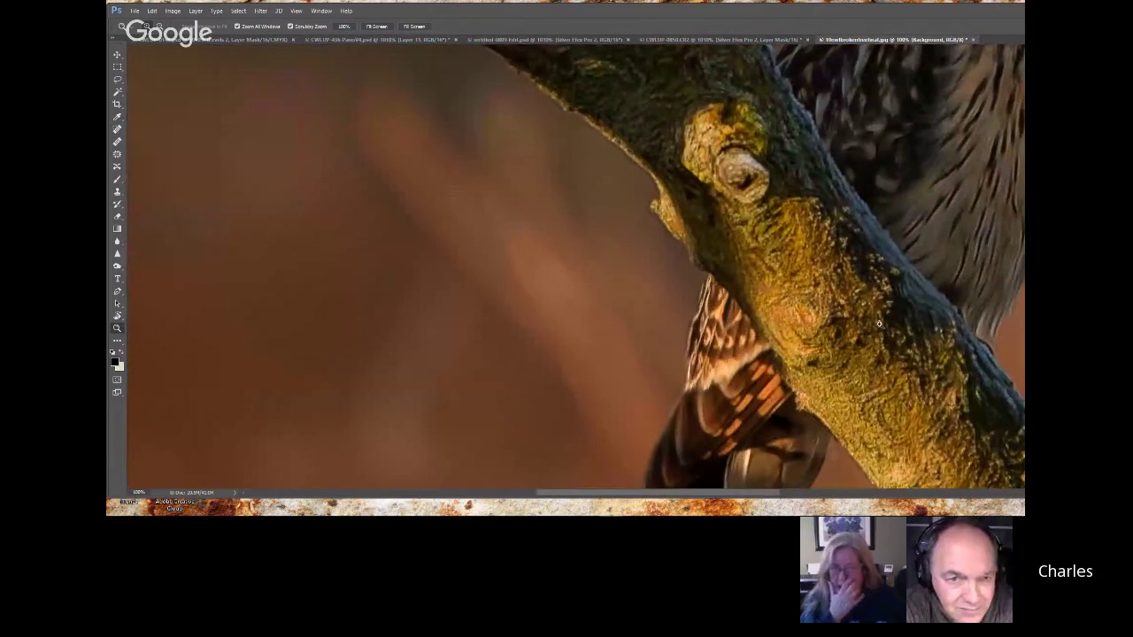
{"action": "left_click_drag", "start_coordinate": [893, 323], "coordinate": [159, 239]}
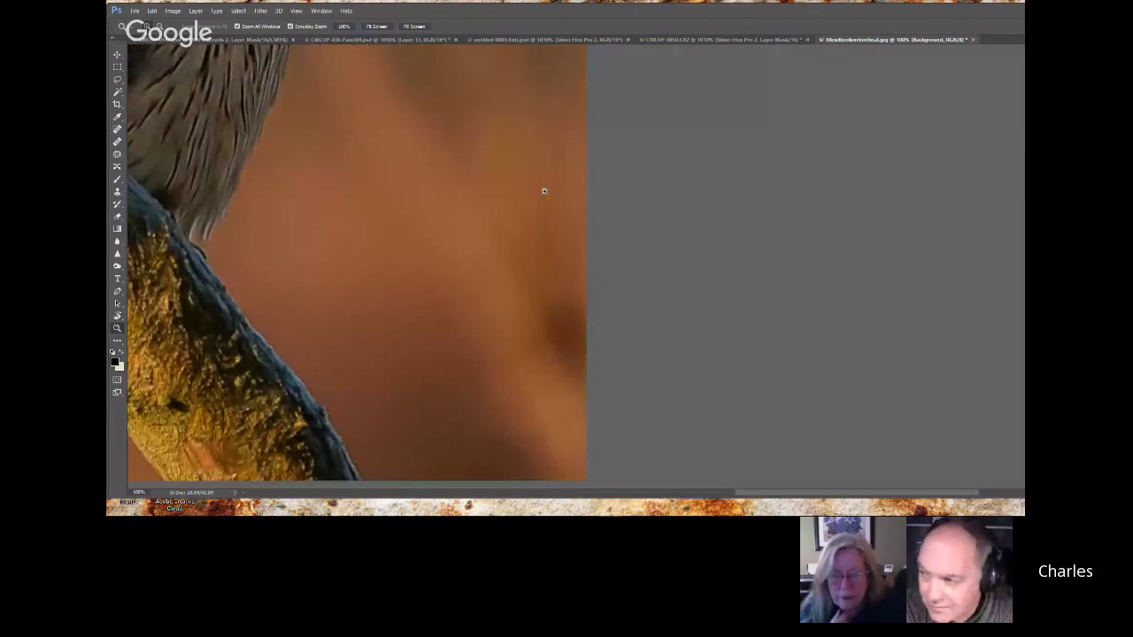
{"action": "left_click_drag", "start_coordinate": [256, 311], "coordinate": [291, 238]}
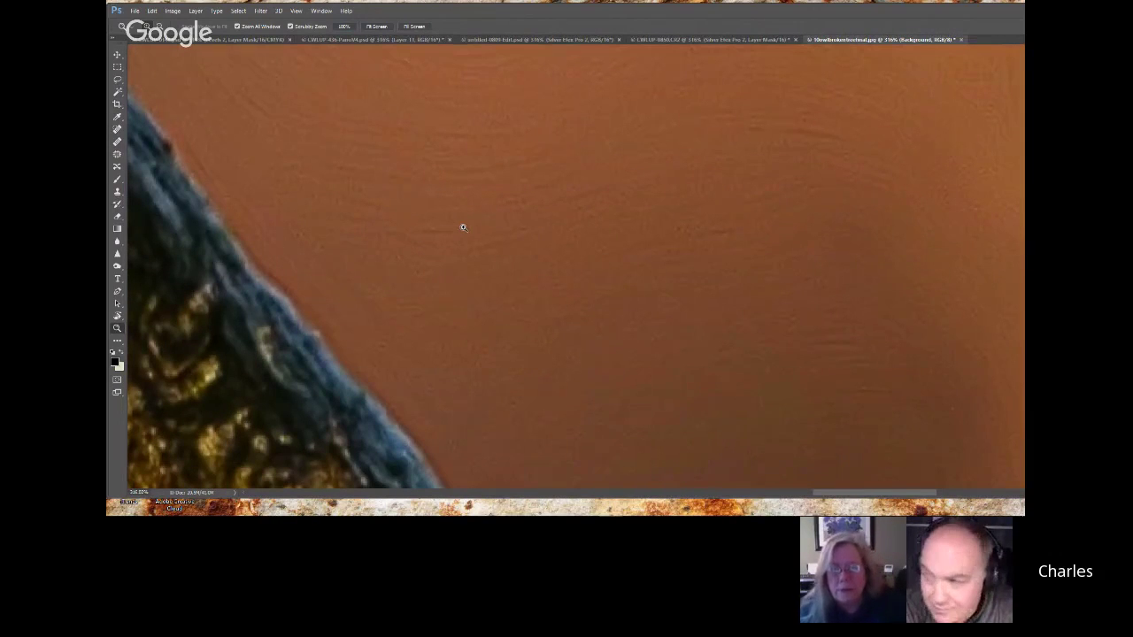
{"action": "scroll", "coordinate": [463, 228], "scroll_direction": "down", "scroll_amount": 1}
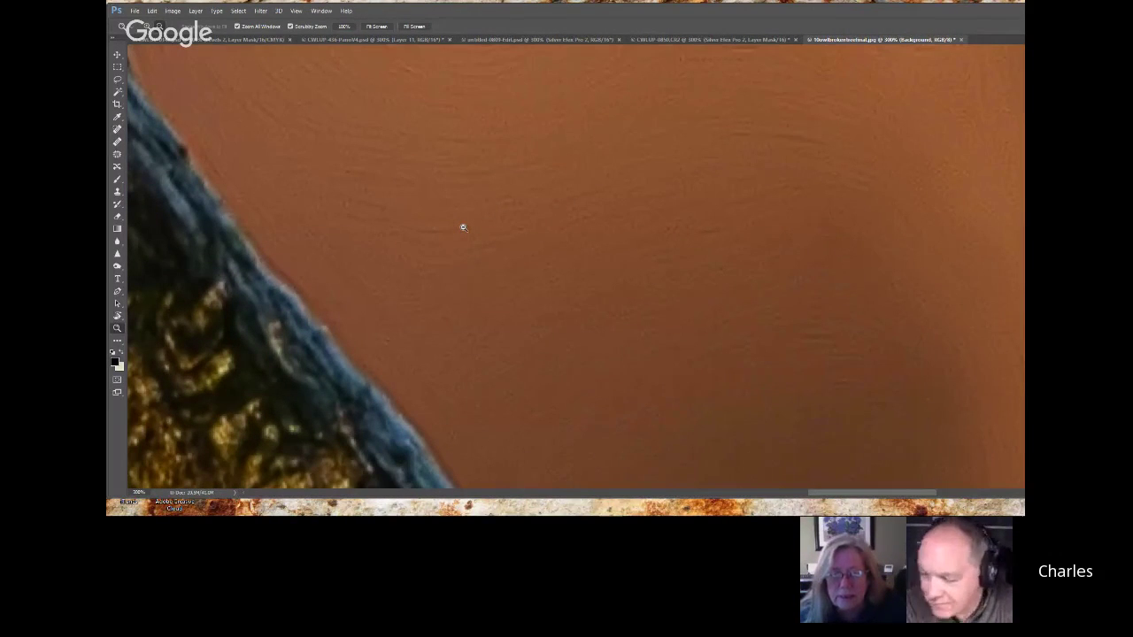
{"action": "scroll", "coordinate": [580, 236], "scroll_direction": "down", "scroll_amount": 1}
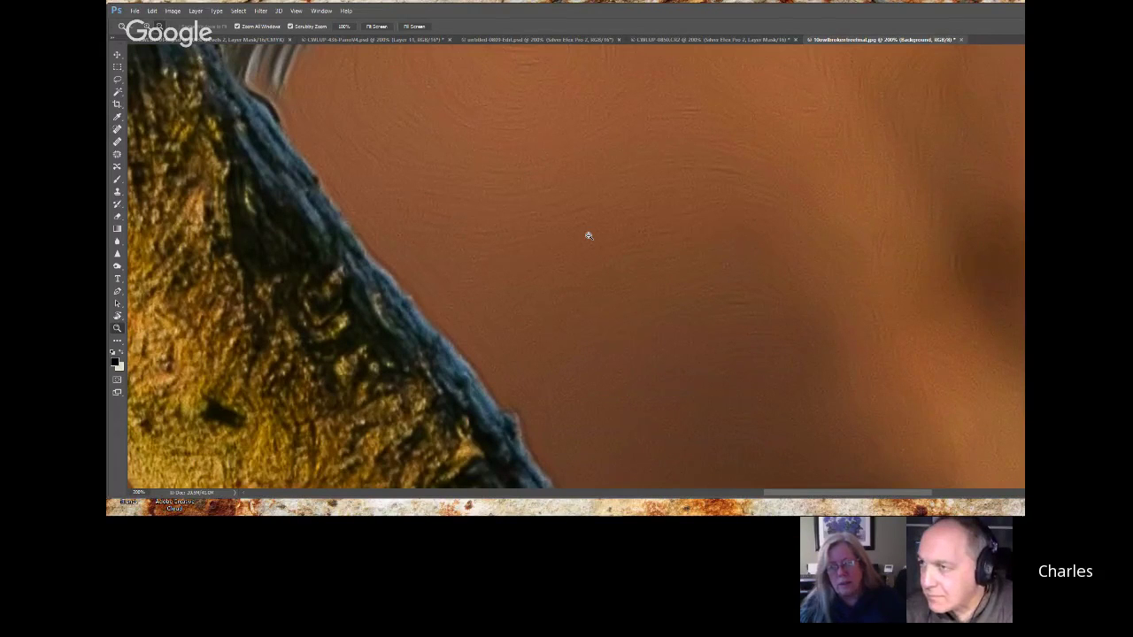
{"action": "left_click", "coordinate": [589, 236], "text": "alt"}
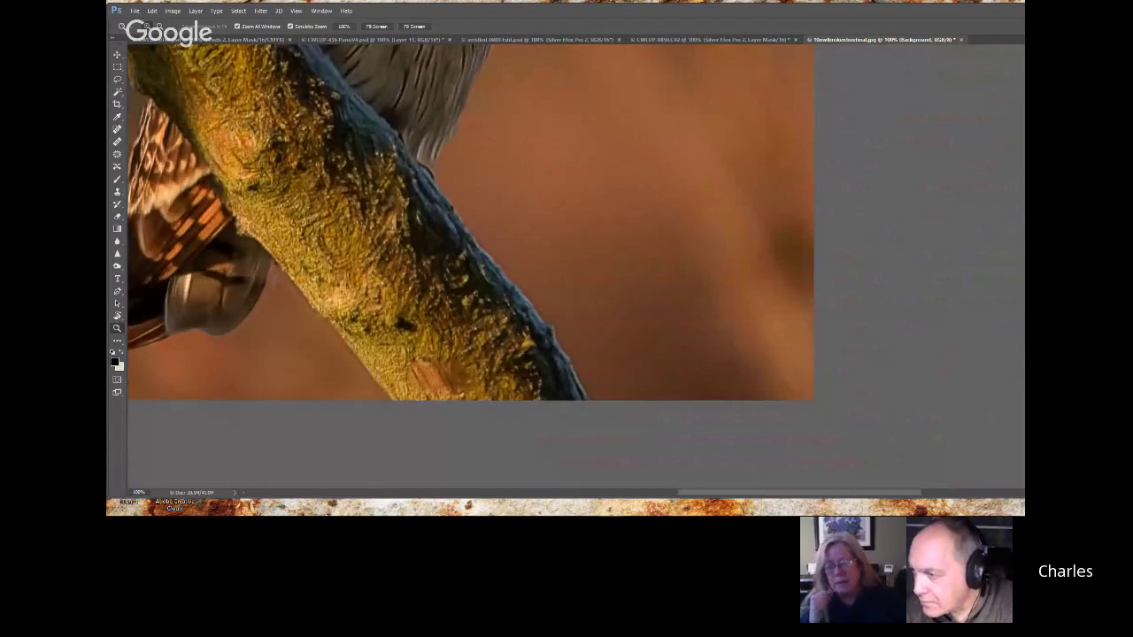
- Examine the background beside the owl at 100% from the lower branch to the photo's upper edge, ending with the whole photo in view
{"action": "scroll", "coordinate": [469, 265], "scroll_direction": "up", "scroll_amount": 5}
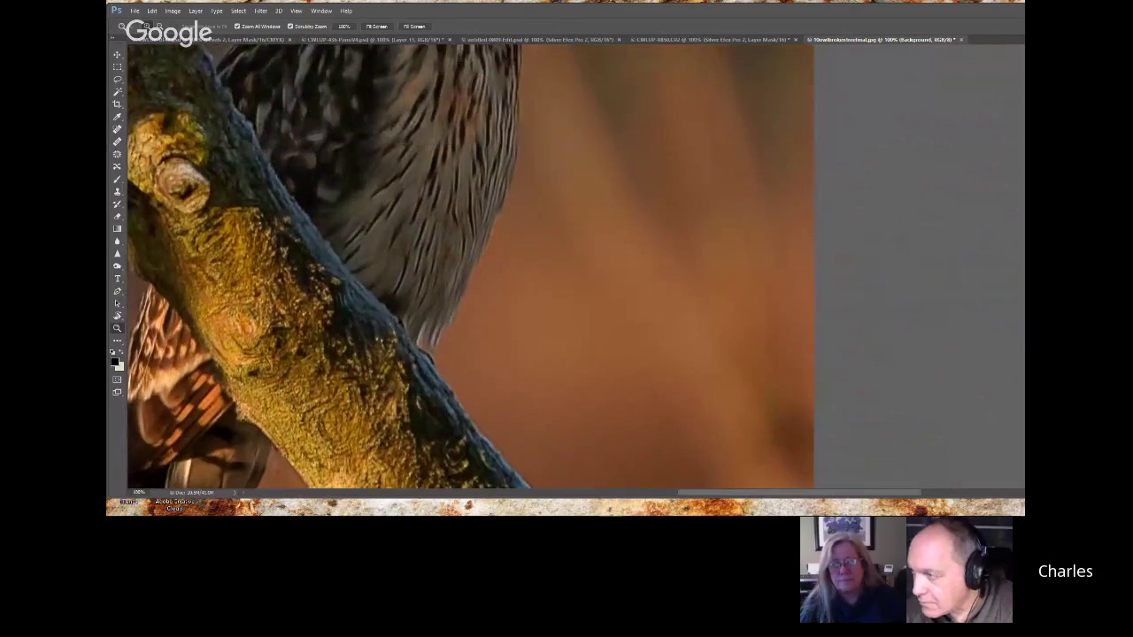
{"action": "scroll", "coordinate": [469, 266], "scroll_direction": "up", "scroll_amount": 5}
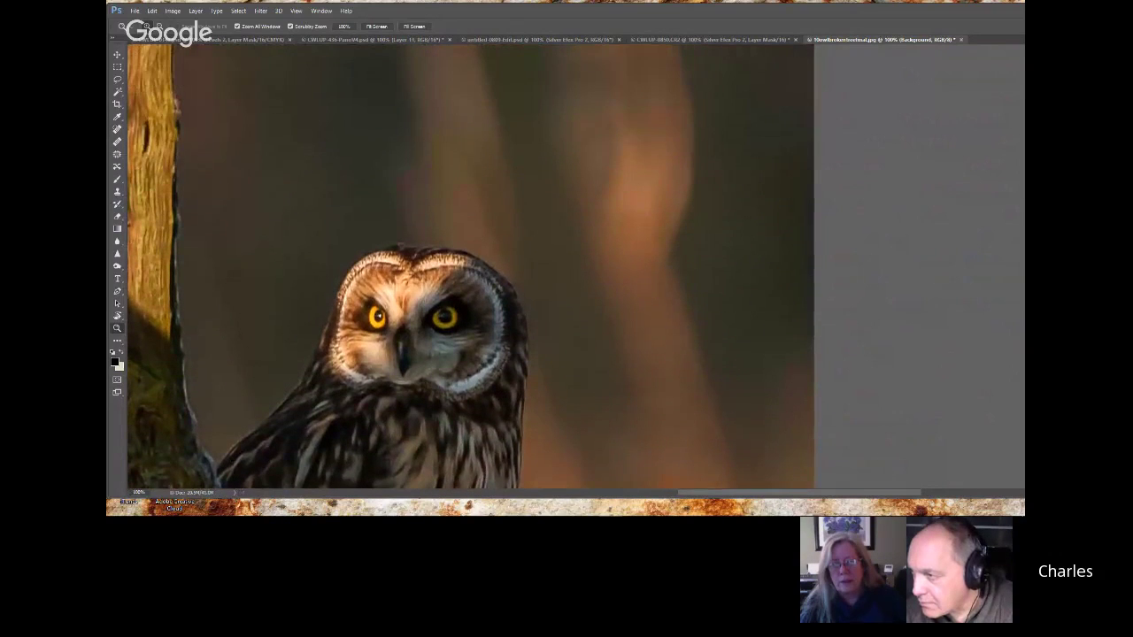
{"action": "scroll", "coordinate": [469, 266], "scroll_direction": "up", "scroll_amount": 4}
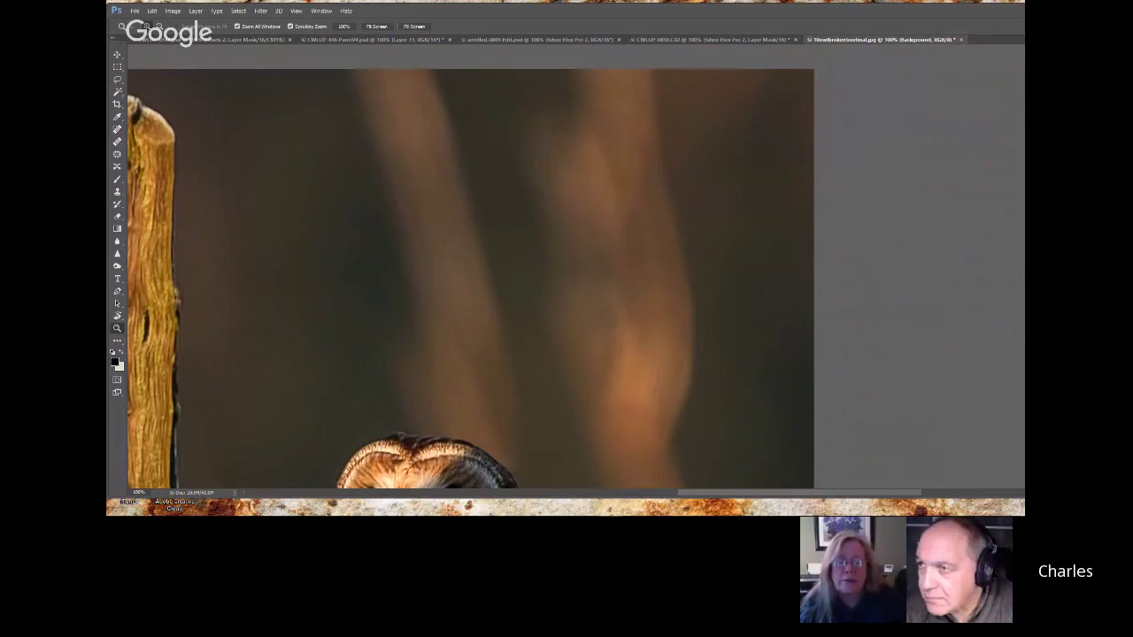
{"action": "scroll", "coordinate": [470, 265], "scroll_direction": "down", "scroll_amount": 8}
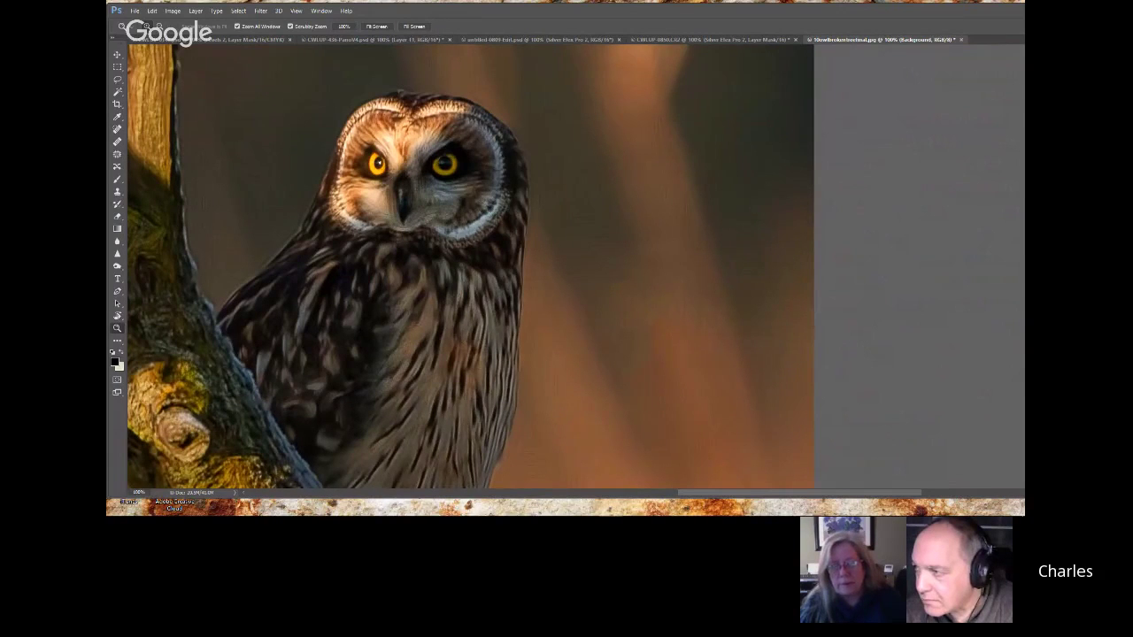
{"action": "scroll", "coordinate": [470, 266], "scroll_direction": "down", "scroll_amount": 2}
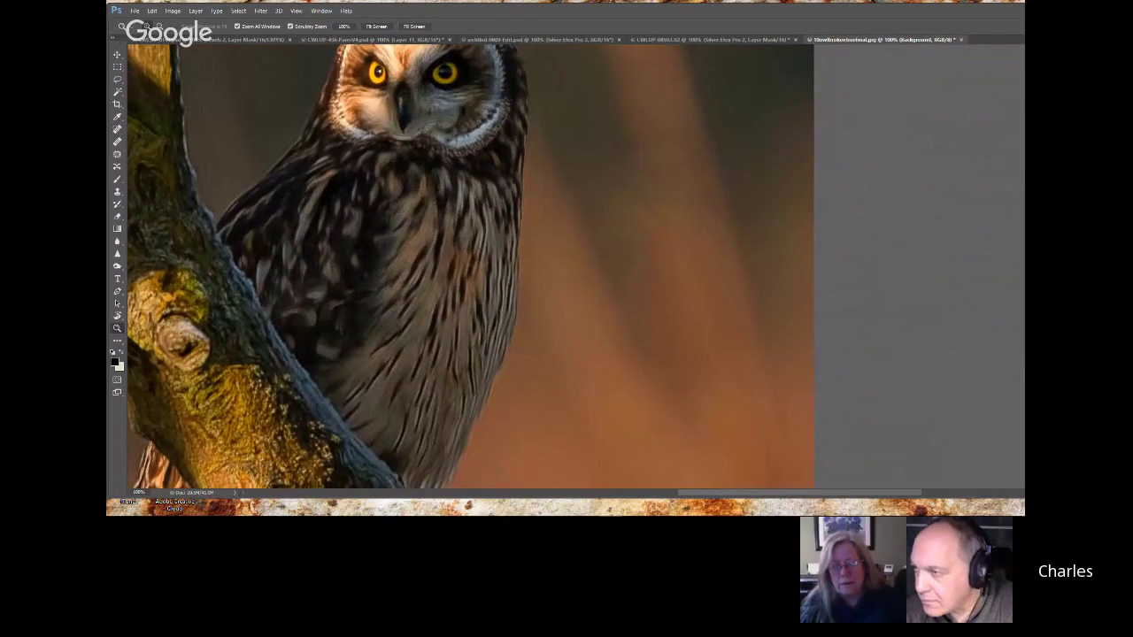
{"action": "scroll", "coordinate": [470, 265], "scroll_direction": "down", "scroll_amount": 2}
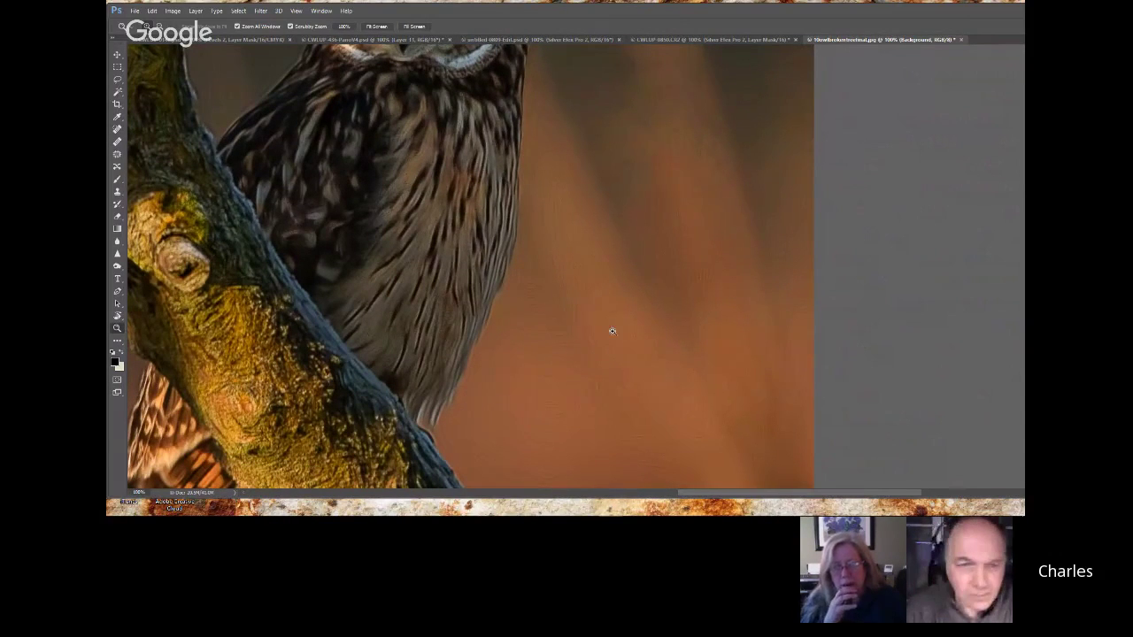
{"action": "left_click", "coordinate": [376, 26]}
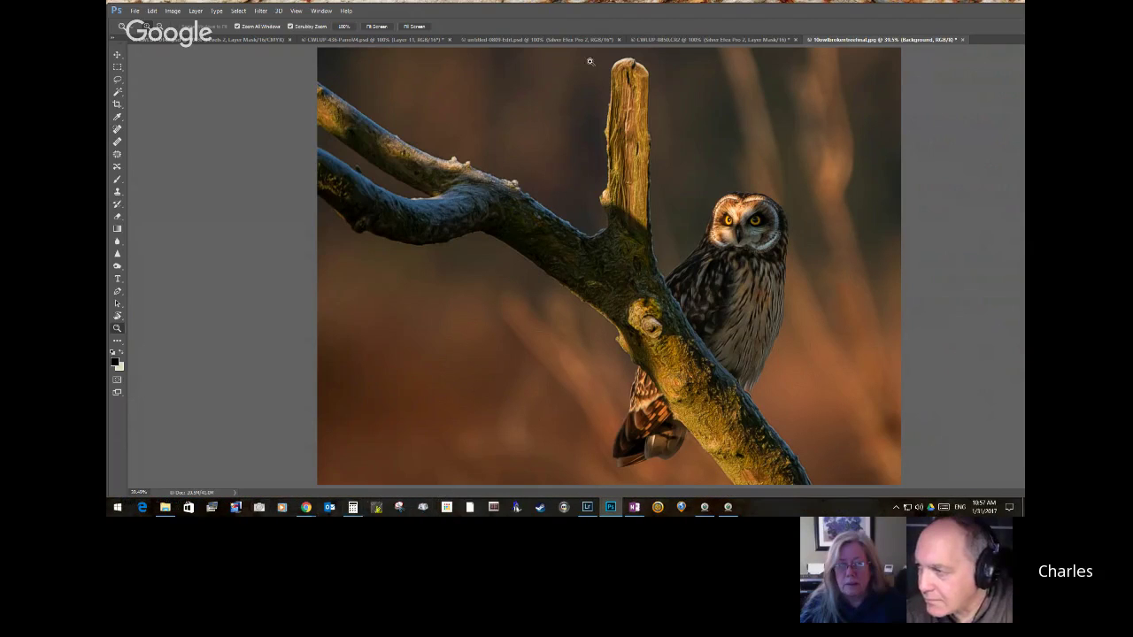
- Switch to Lightroom and open the photo of the owl on the wooden post from the library's thumbnails
{"action": "key", "text": "alt+Tab"}
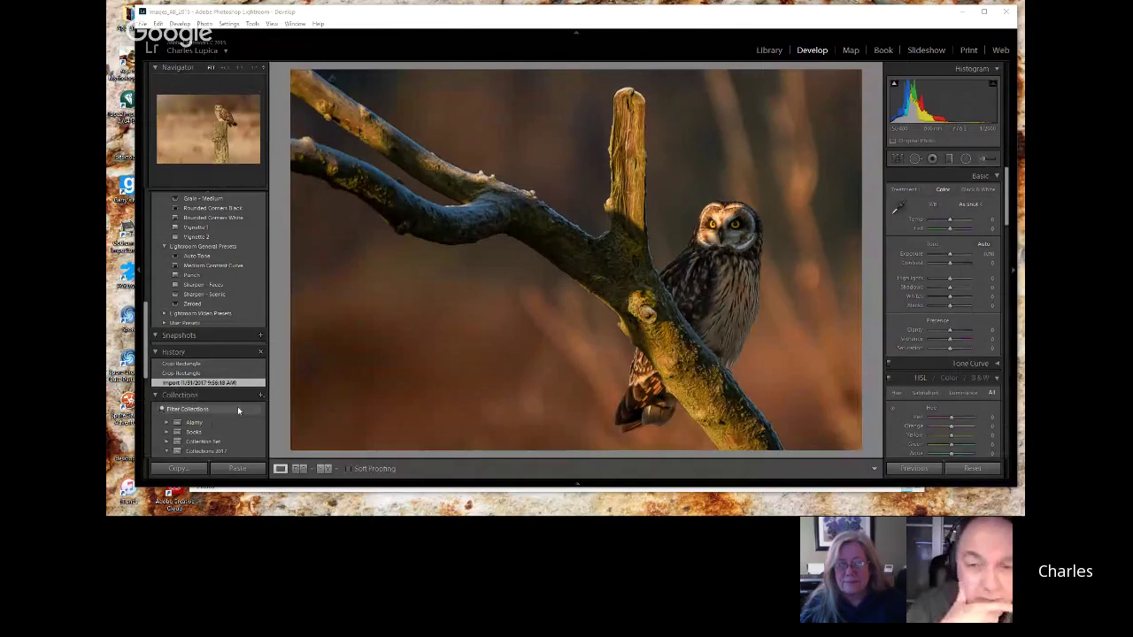
{"action": "left_click", "coordinate": [770, 49]}
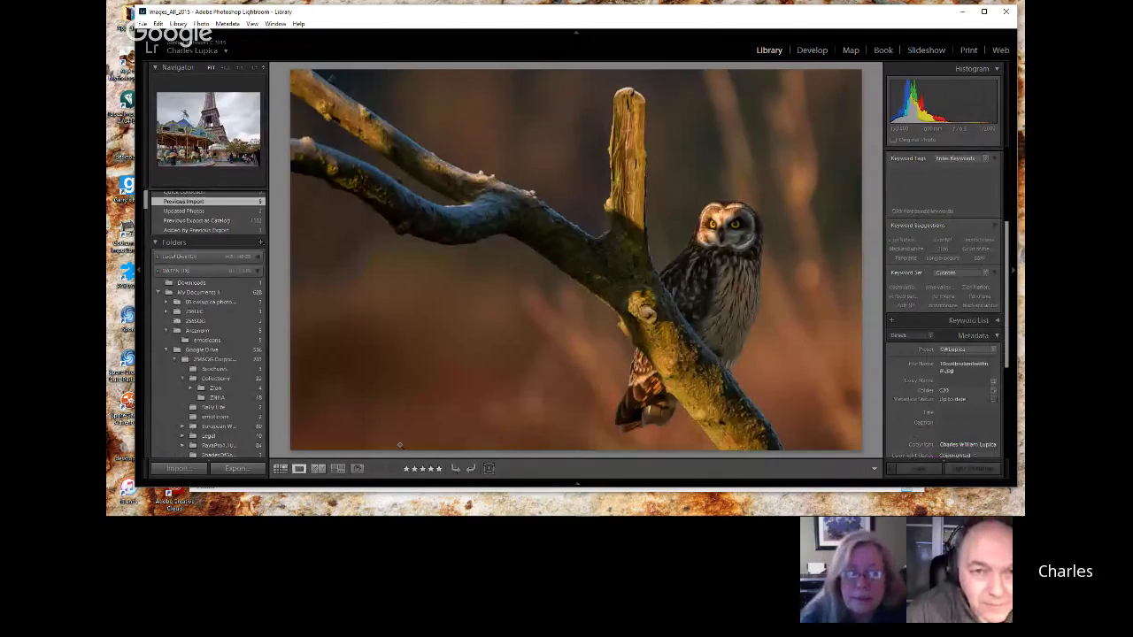
{"action": "left_click", "coordinate": [280, 469]}
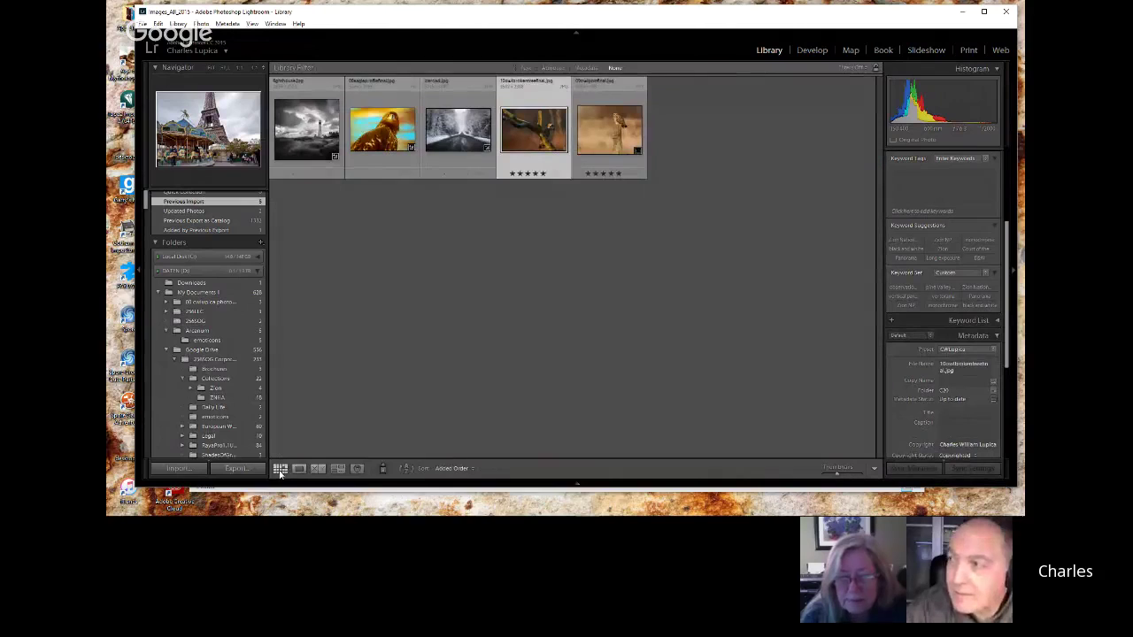
{"action": "left_click", "coordinate": [613, 133]}
{"action": "double_click", "coordinate": [612, 133]}
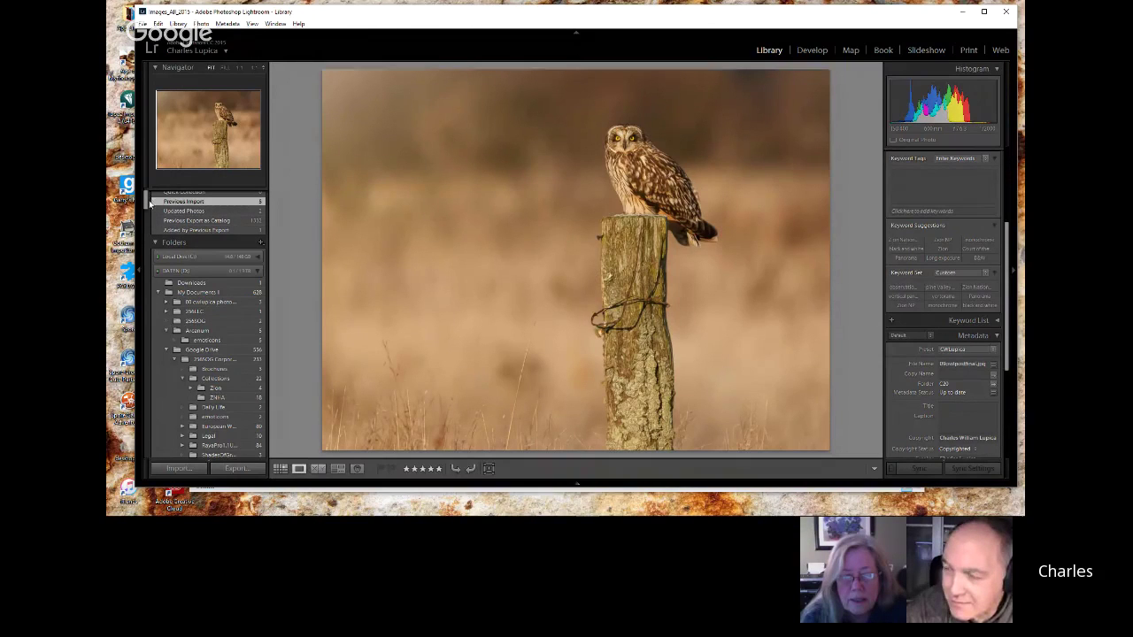
- Revert the post owl photo to its imported state in the Develop module and inspect the owl at 1:1
{"action": "left_click", "coordinate": [812, 49]}
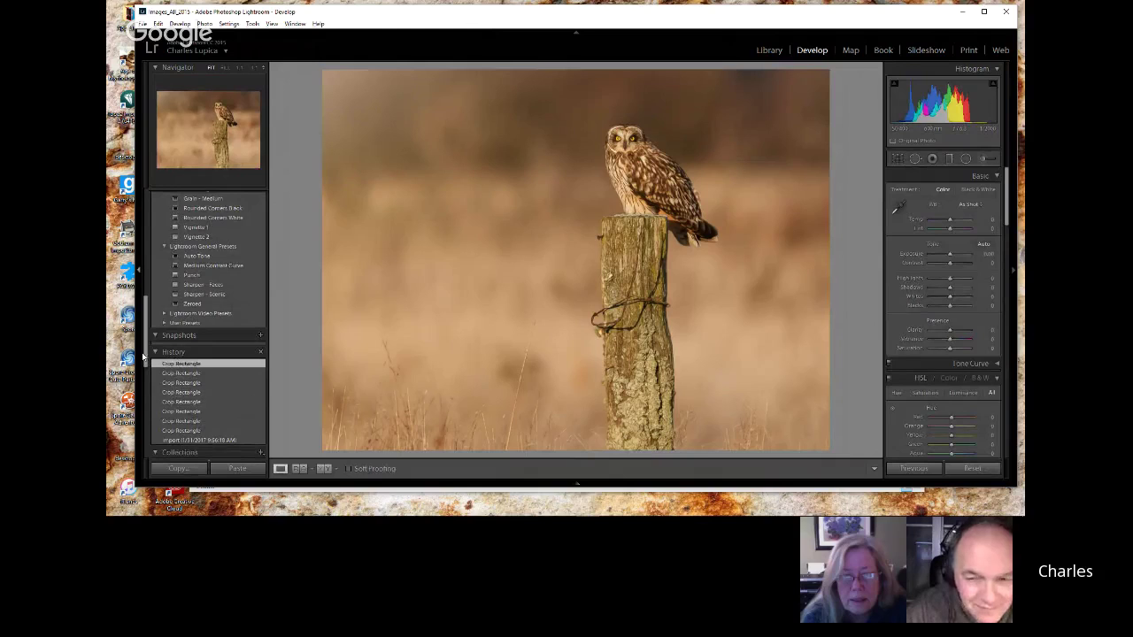
{"action": "scroll", "coordinate": [148, 356], "scroll_direction": "down", "scroll_amount": 3}
{"action": "left_click", "coordinate": [190, 360]}
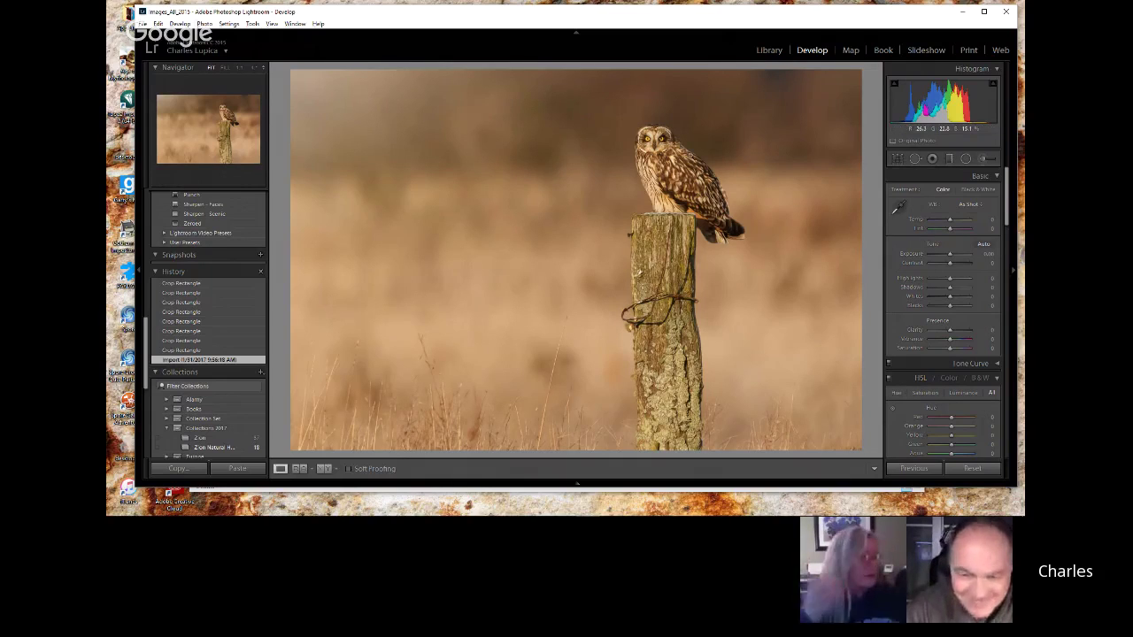
{"action": "left_click", "coordinate": [668, 143]}
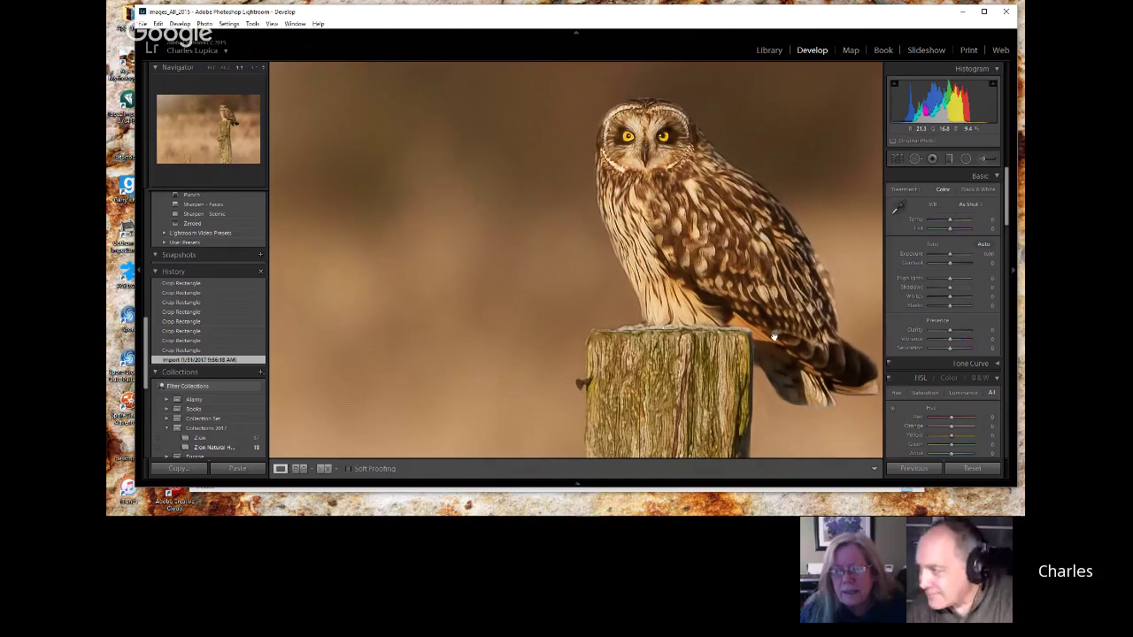
{"action": "left_click", "coordinate": [643, 136]}
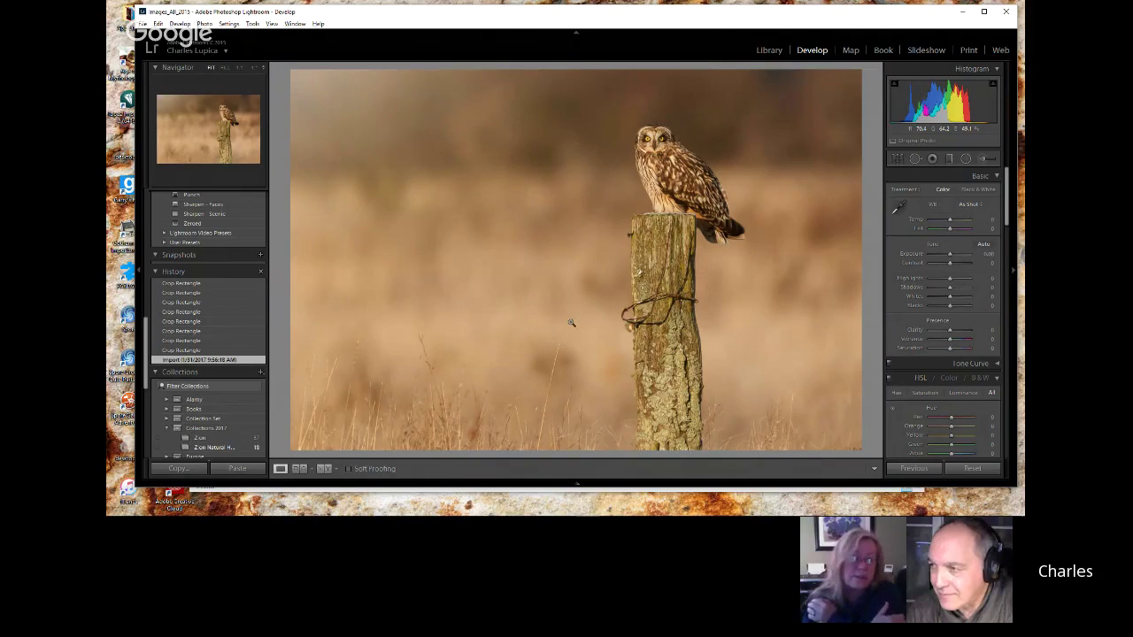
- Heal away the small dark tip of the tall grass stem beside the post with the Spot Removal tool
{"action": "left_click", "coordinate": [570, 322]}
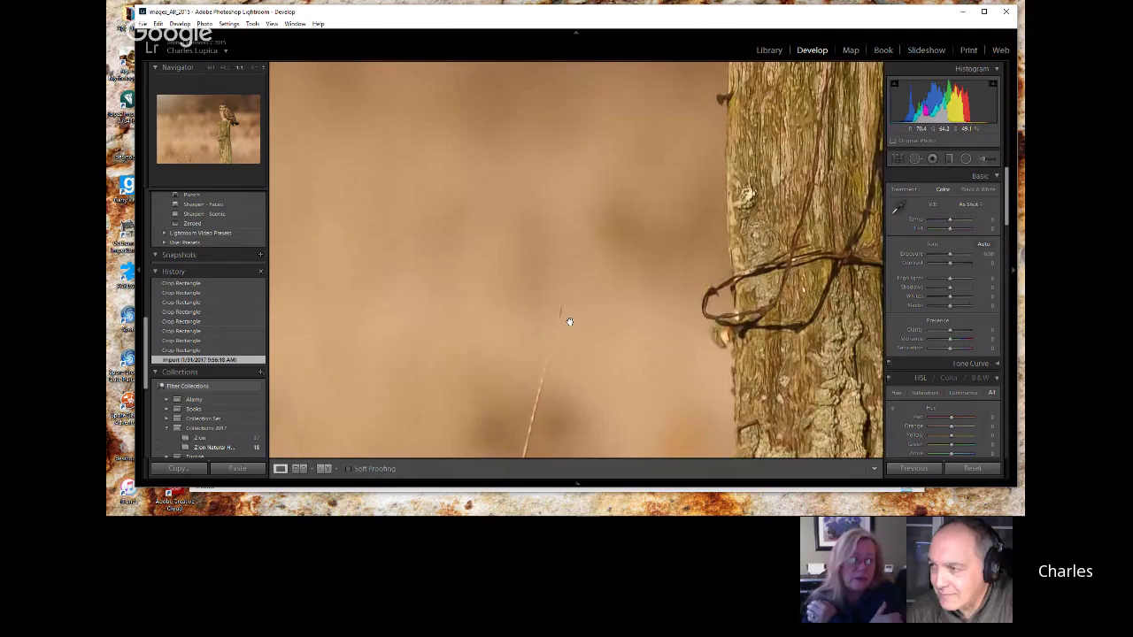
{"action": "left_click", "coordinate": [915, 158]}
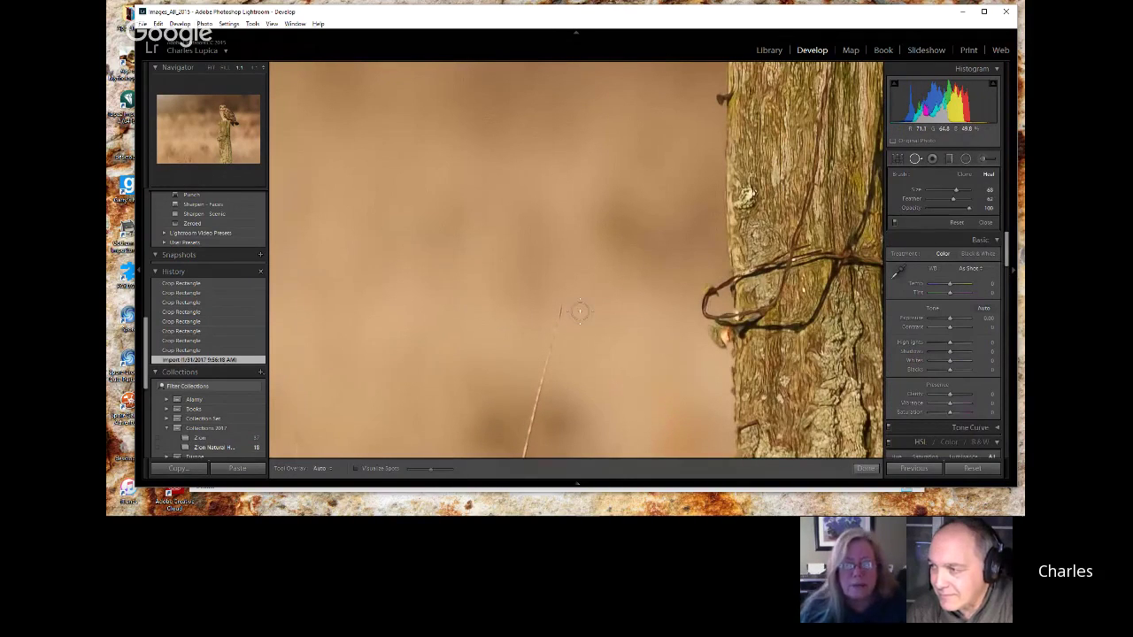
{"action": "scroll", "coordinate": [559, 308], "scroll_direction": "up", "scroll_amount": 5}
{"action": "left_click", "coordinate": [559, 309]}
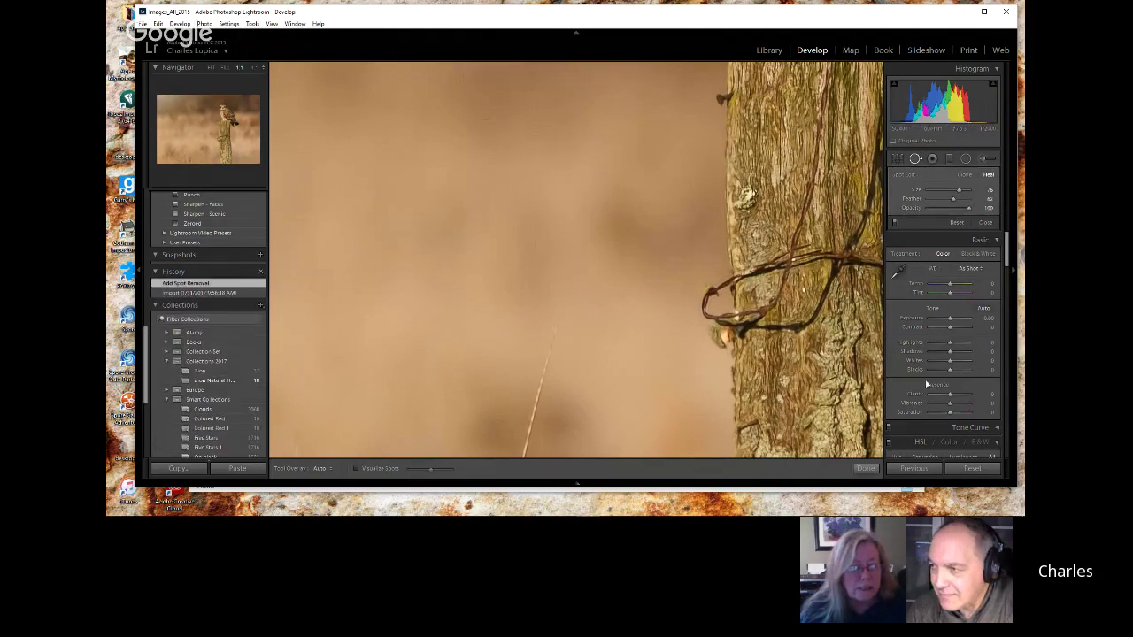
{"action": "left_click", "coordinate": [984, 222]}
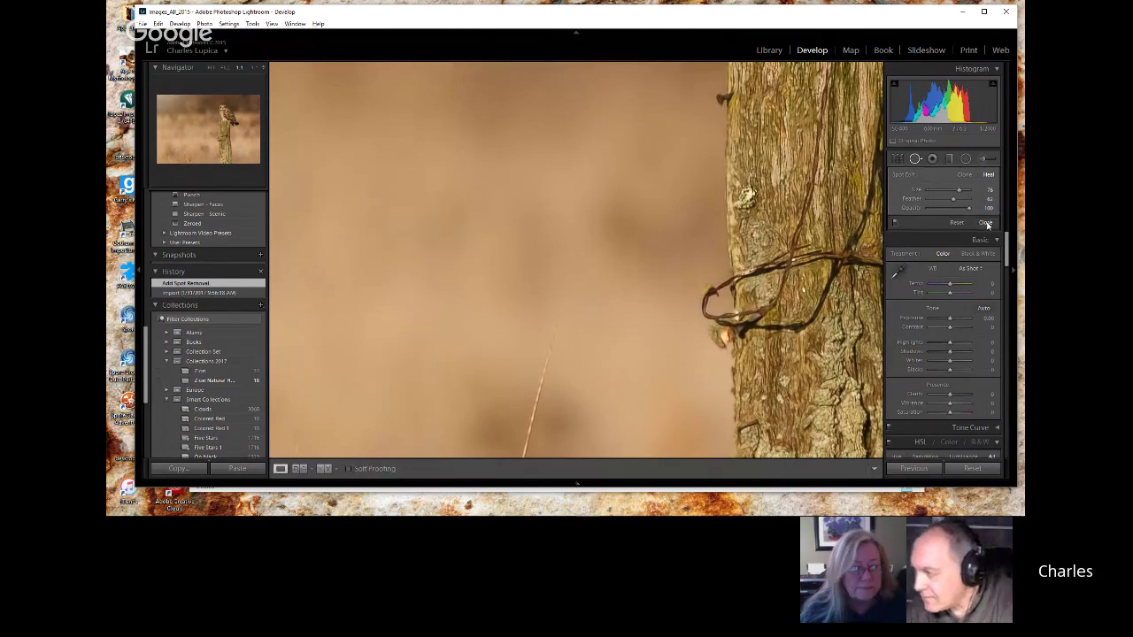
{"action": "left_click", "coordinate": [675, 315]}
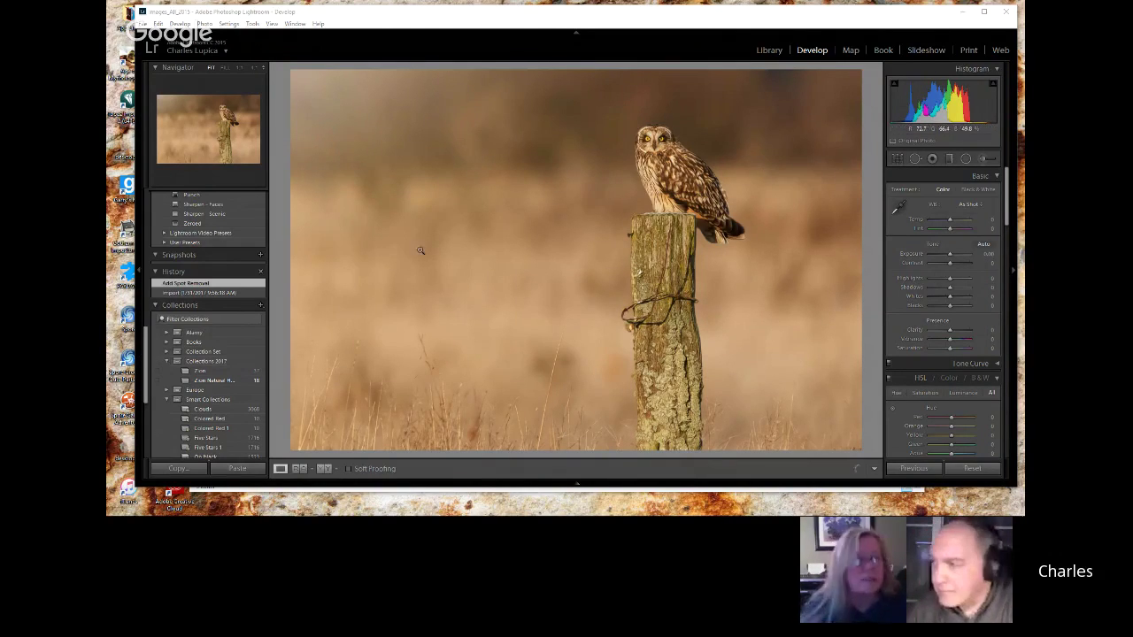
- Crop the photo to 4 x 3 with the frame shifted slightly right, and inspect the grass beside the post at 1:1
{"action": "left_click", "coordinate": [898, 159]}
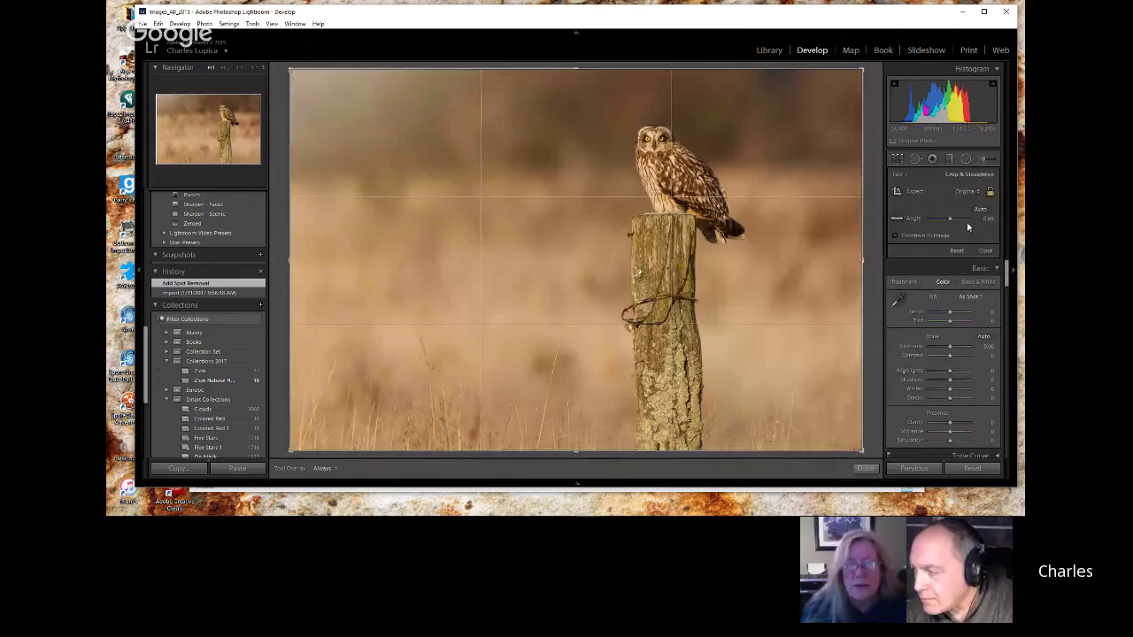
{"action": "left_click", "coordinate": [971, 193]}
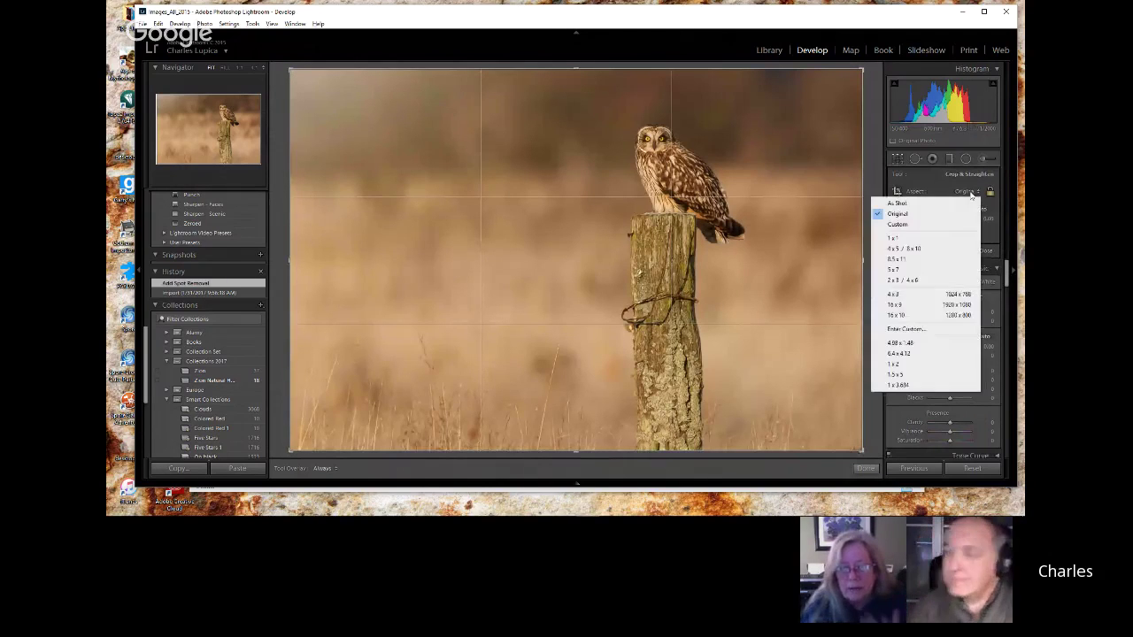
{"action": "left_click", "coordinate": [899, 293]}
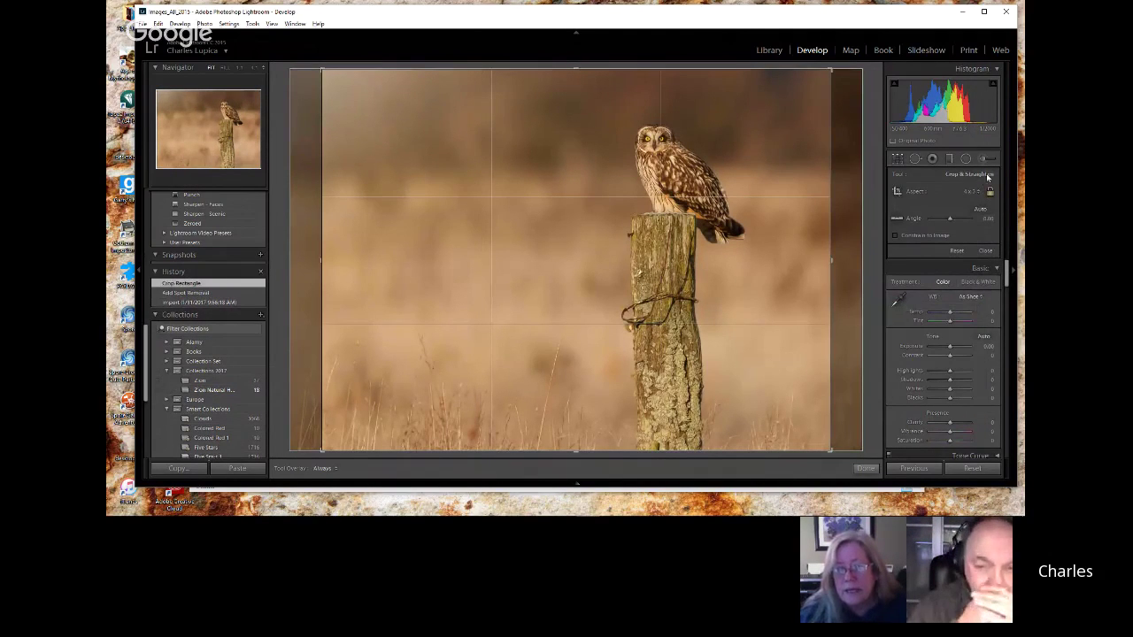
{"action": "left_click_drag", "start_coordinate": [791, 206], "coordinate": [778, 205]}
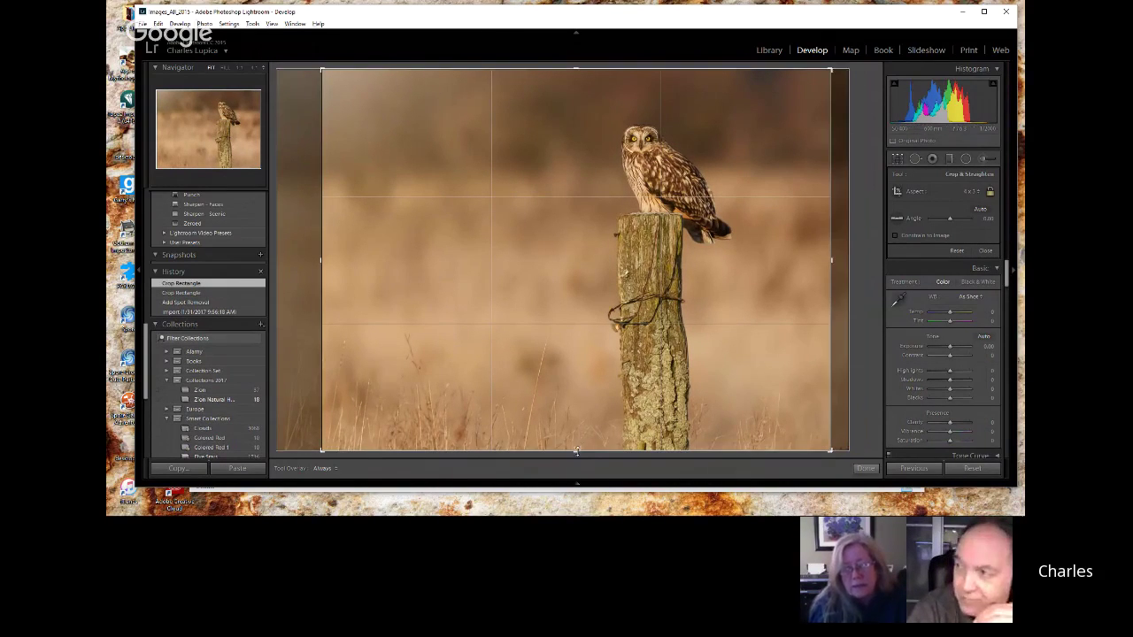
{"action": "left_click_drag", "start_coordinate": [576, 450], "coordinate": [576, 451]}
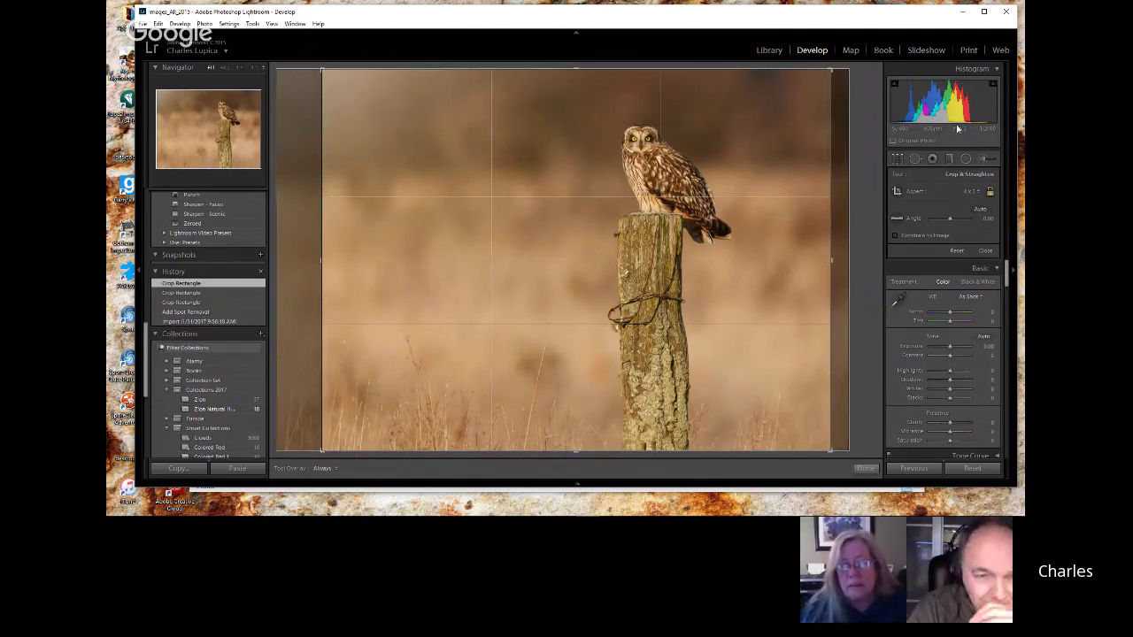
{"action": "left_click", "coordinate": [986, 251]}
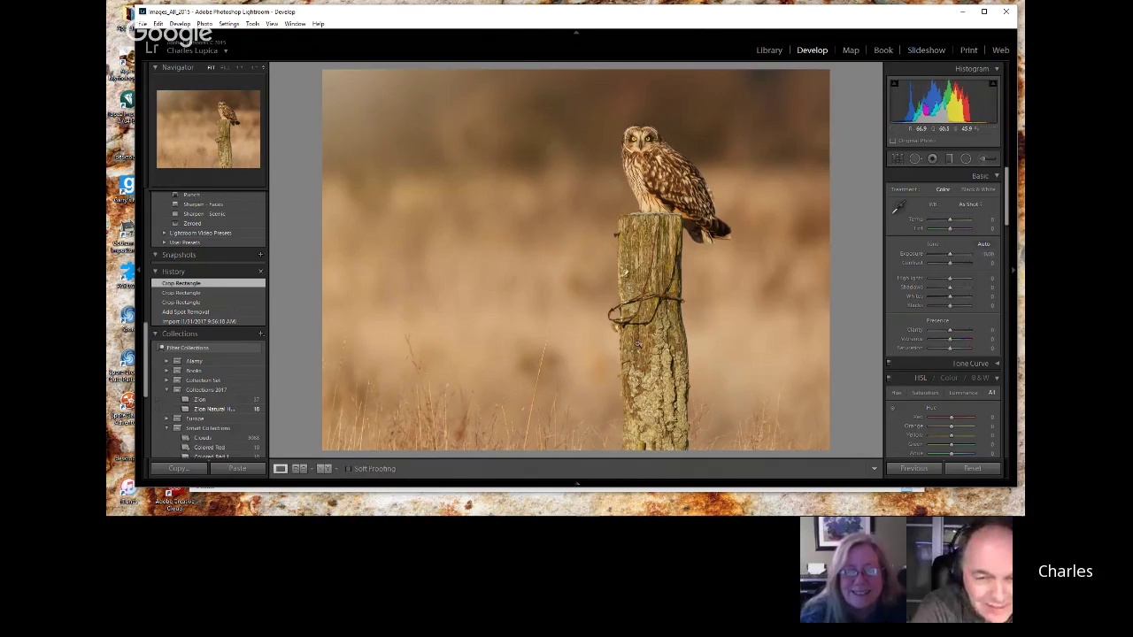
{"action": "left_click", "coordinate": [519, 413]}
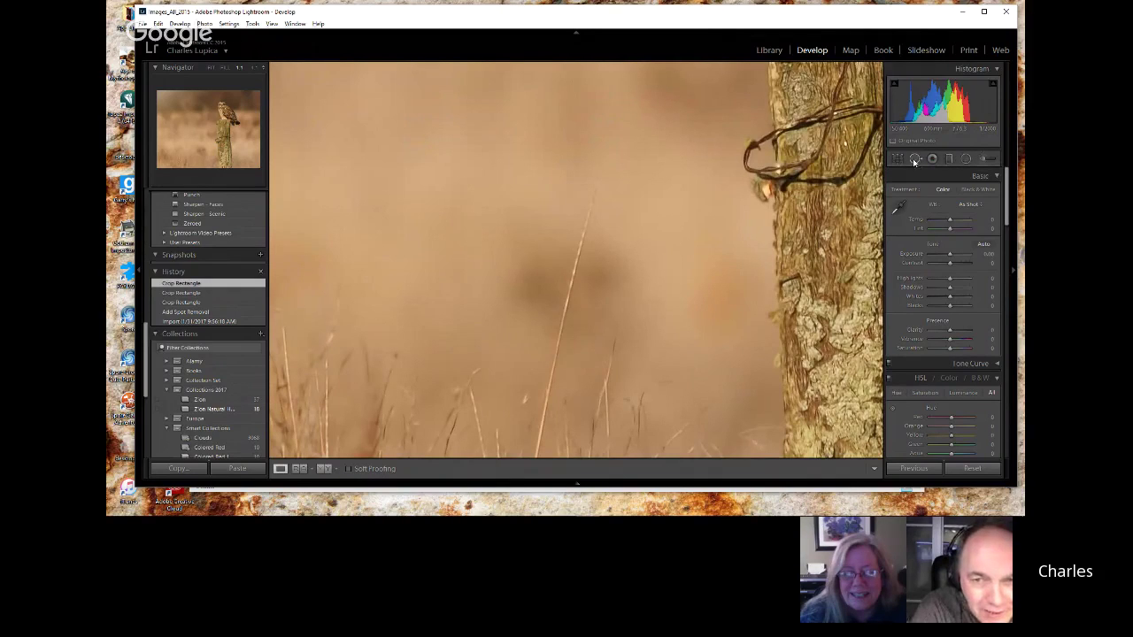
{"action": "left_click", "coordinate": [698, 224]}
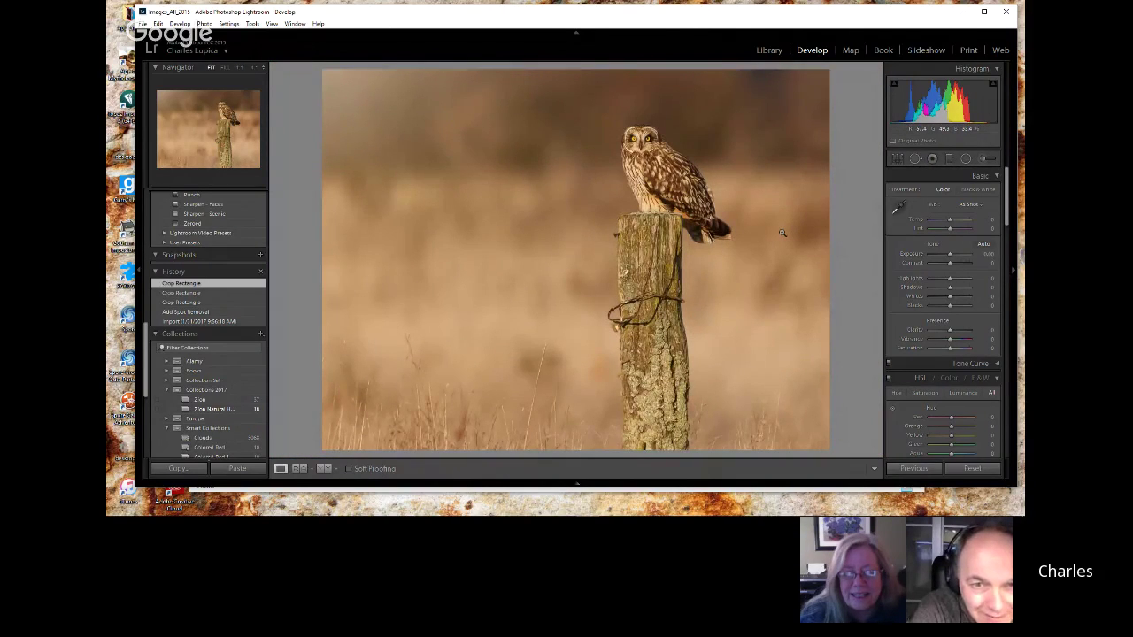
- Try Dehaze on the owl photo, first with an amount of +31 and then +17
{"action": "left_click_drag", "start_coordinate": [1008, 219], "coordinate": [1024, 426]}
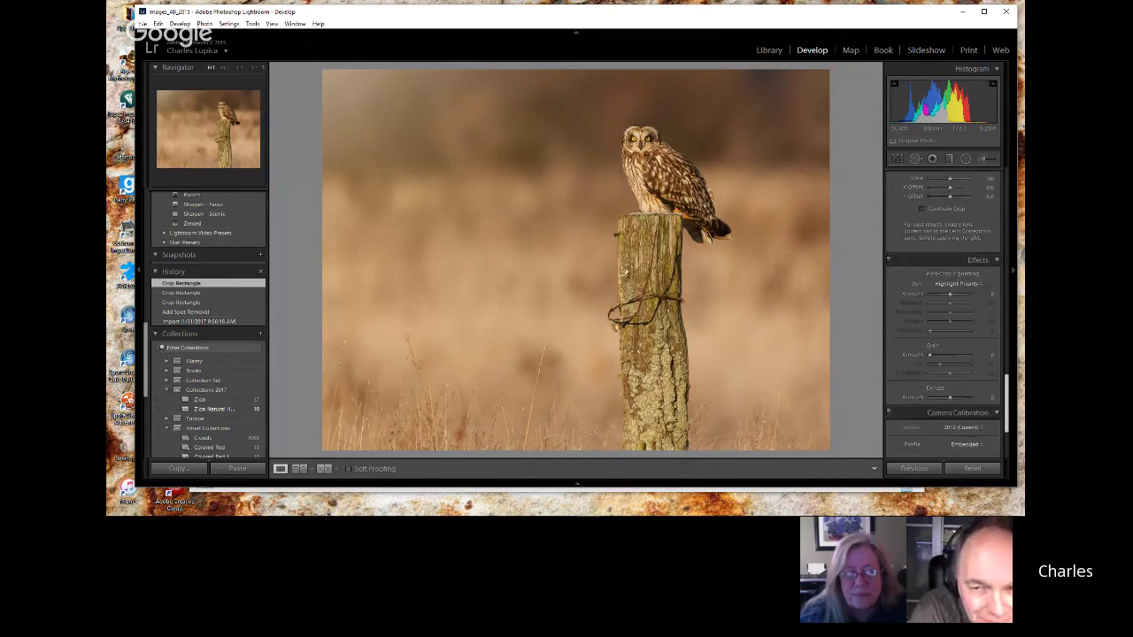
{"action": "scroll", "coordinate": [967, 334], "scroll_direction": "down", "scroll_amount": 3}
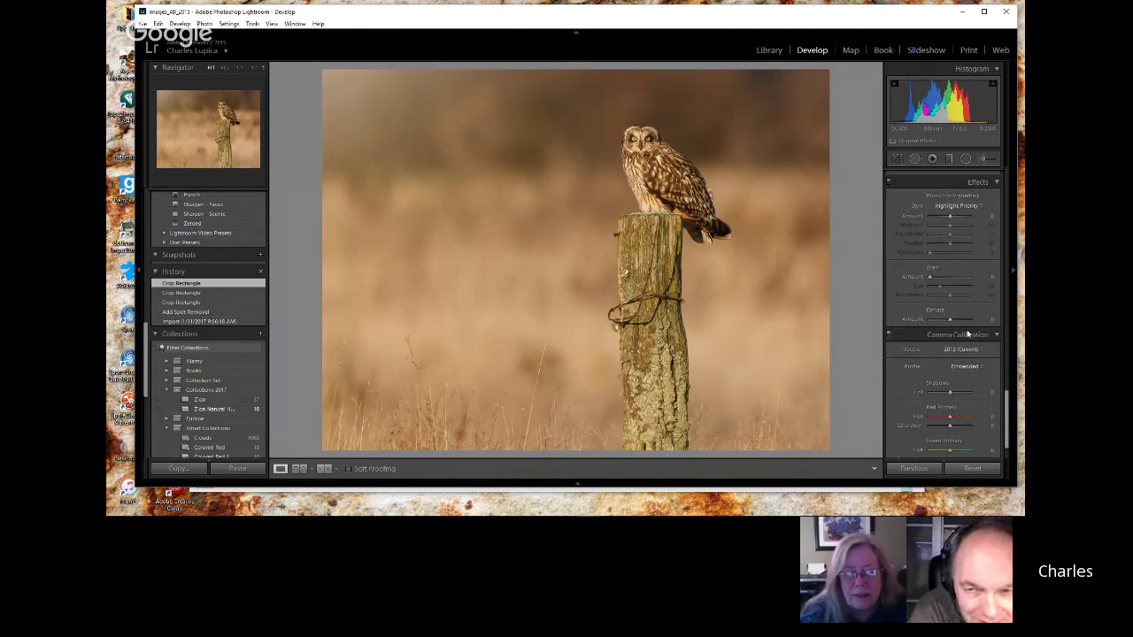
{"action": "left_click_drag", "start_coordinate": [954, 324], "coordinate": [957, 324]}
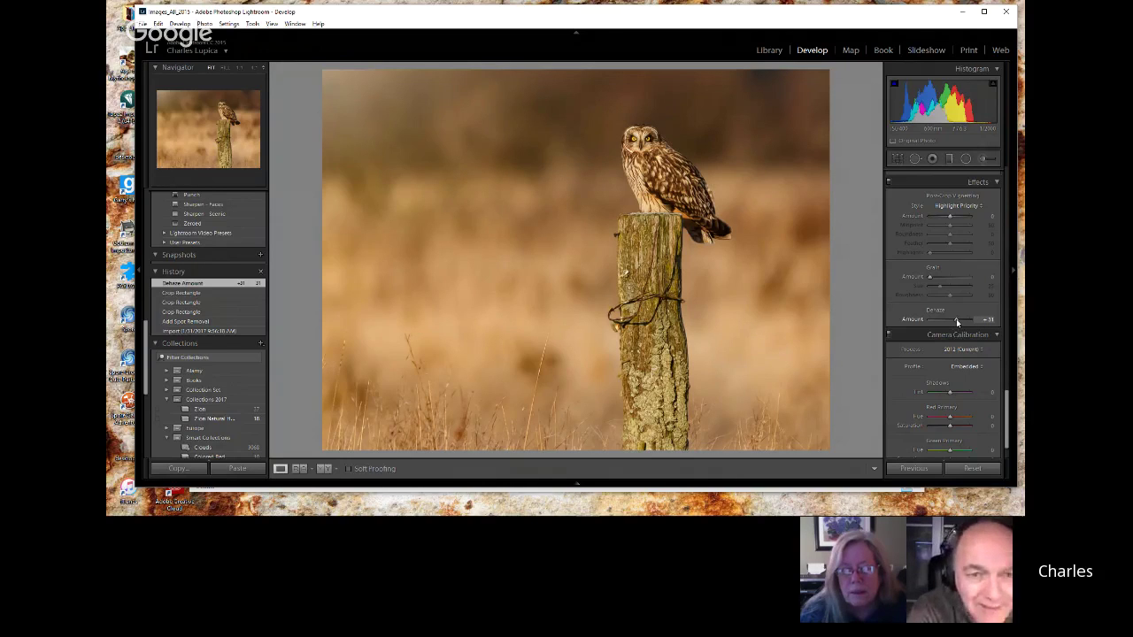
{"action": "left_click_drag", "start_coordinate": [956, 322], "coordinate": [955, 324]}
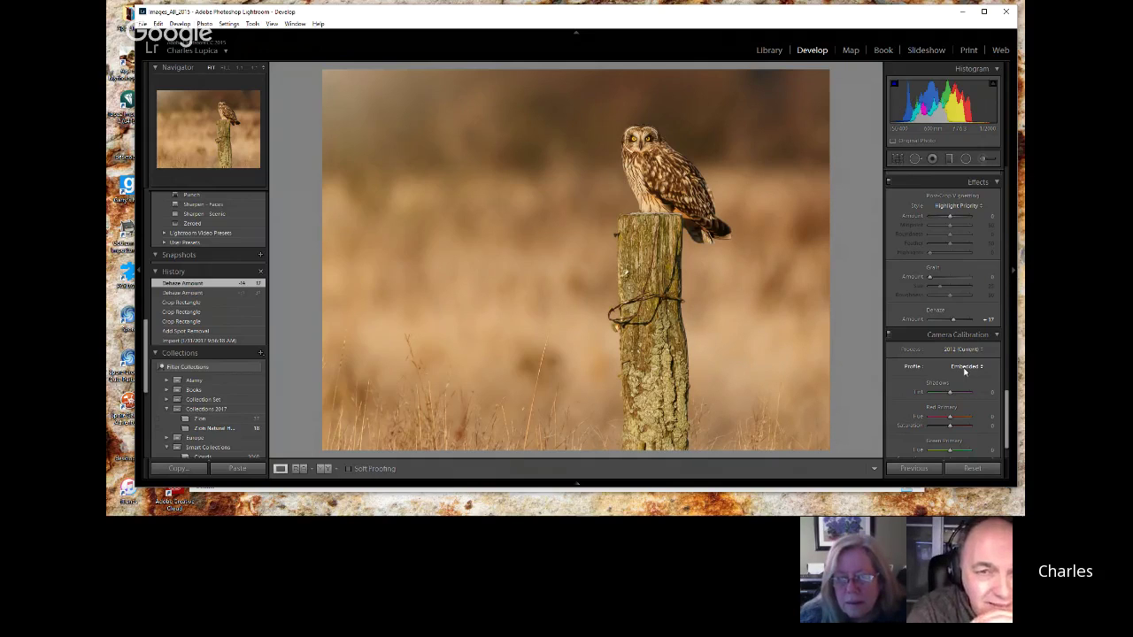
- Reset the Dehaze amount to 0 for comparison, then raise it to about +19
{"action": "double_click", "coordinate": [911, 320]}
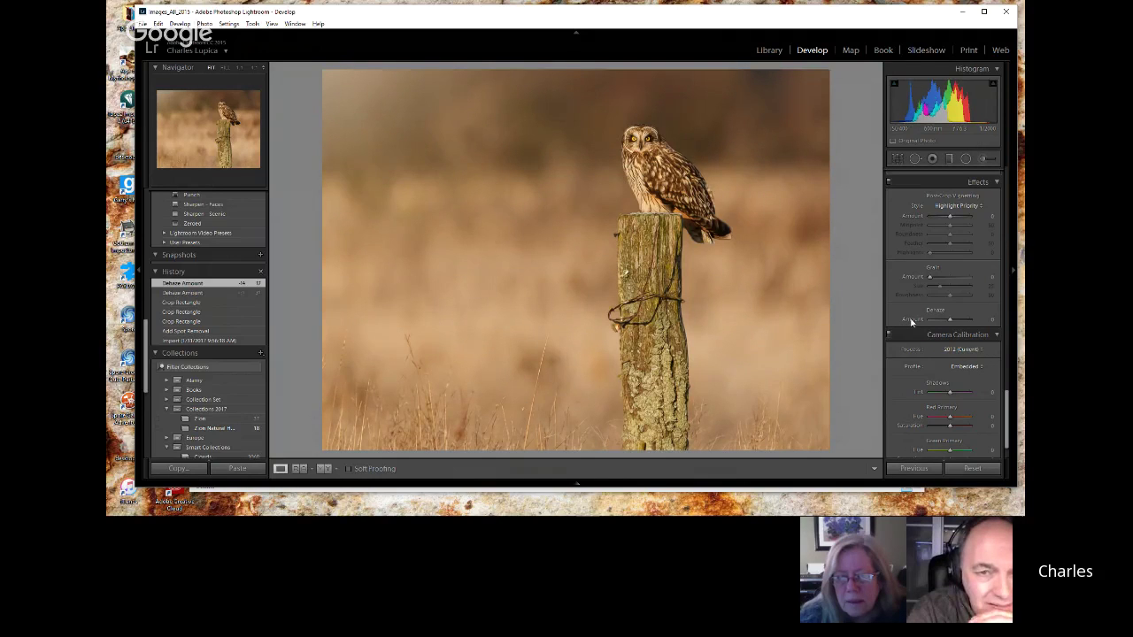
{"action": "left_click", "coordinate": [952, 321]}
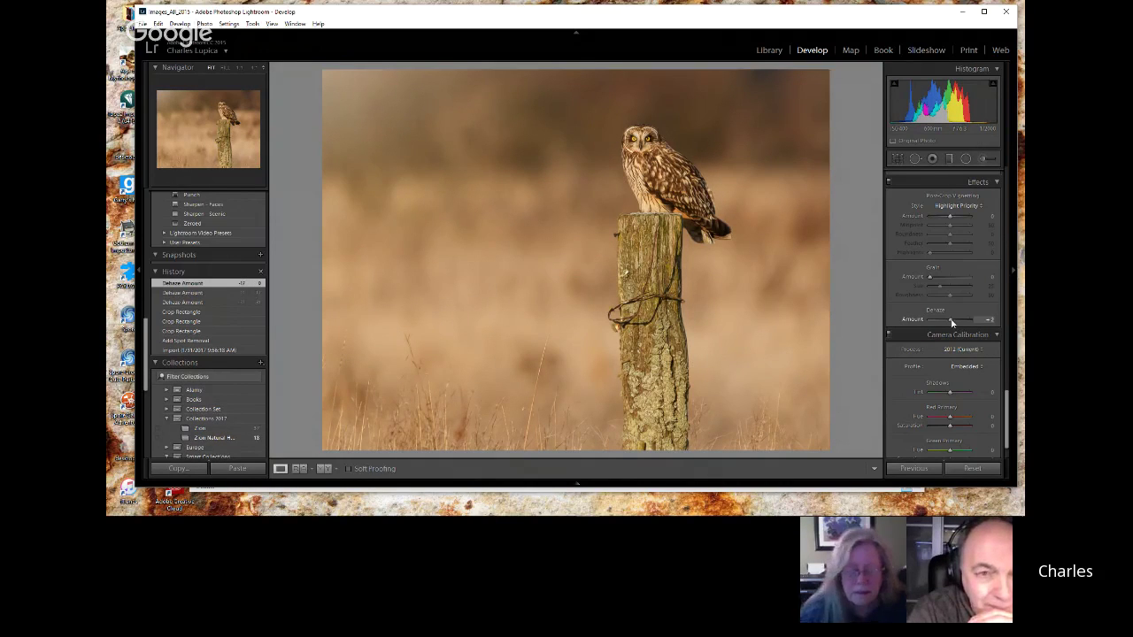
{"action": "left_click_drag", "start_coordinate": [952, 323], "coordinate": [956, 323]}
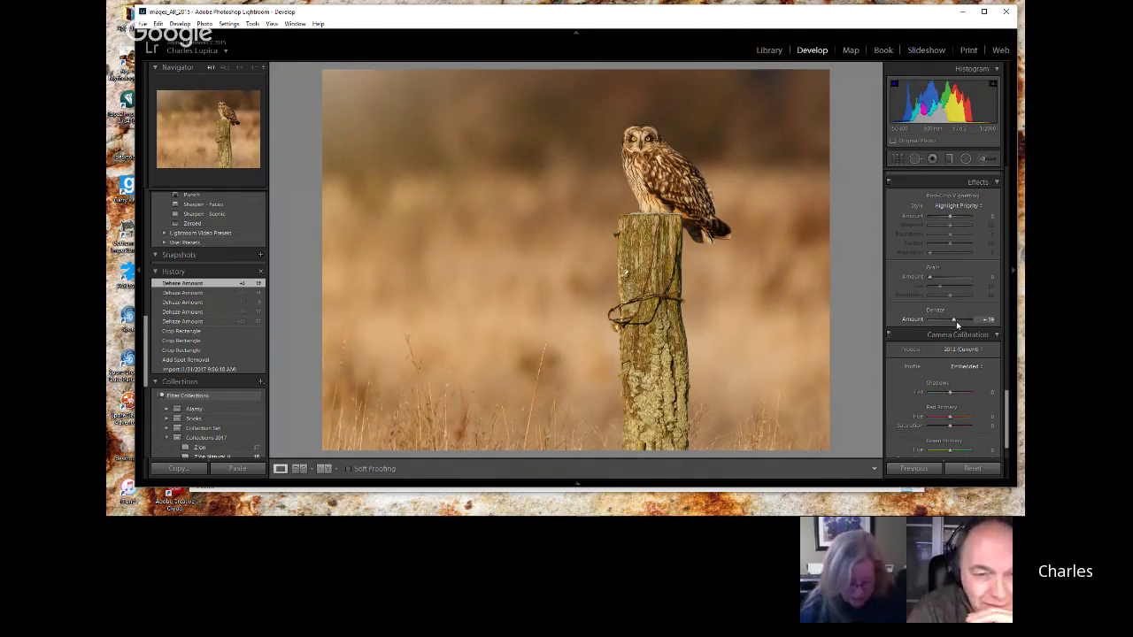
- Fine-tune the owl photo's Dehaze amount to +17
{"action": "left_click_drag", "start_coordinate": [954, 324], "coordinate": [953, 322]}
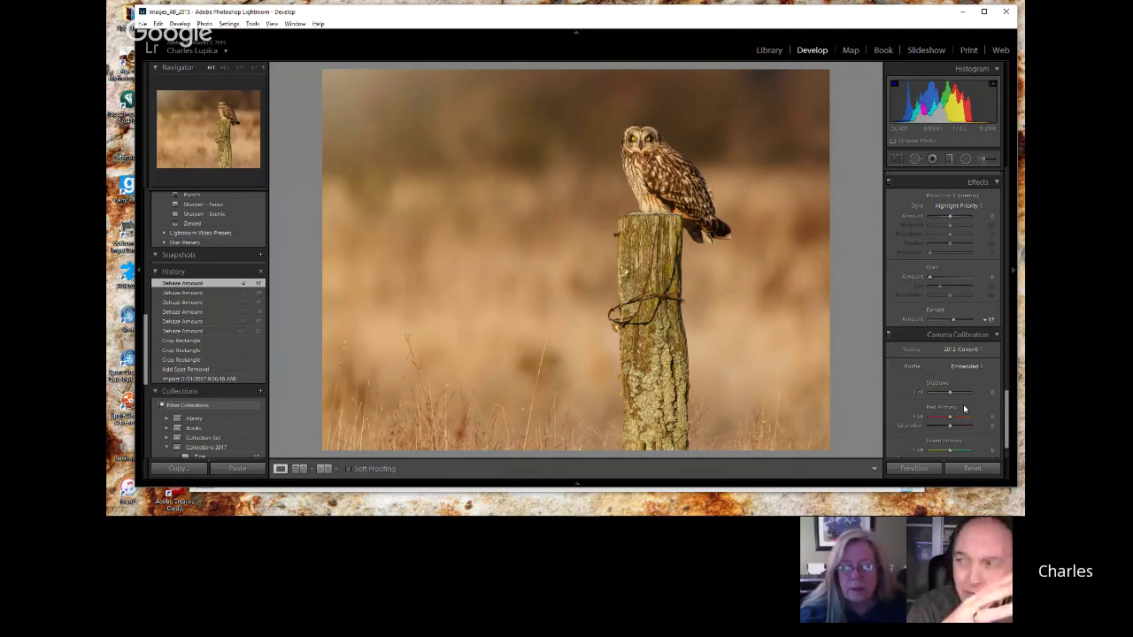
{"action": "left_click_drag", "start_coordinate": [988, 320], "coordinate": [984, 319]}
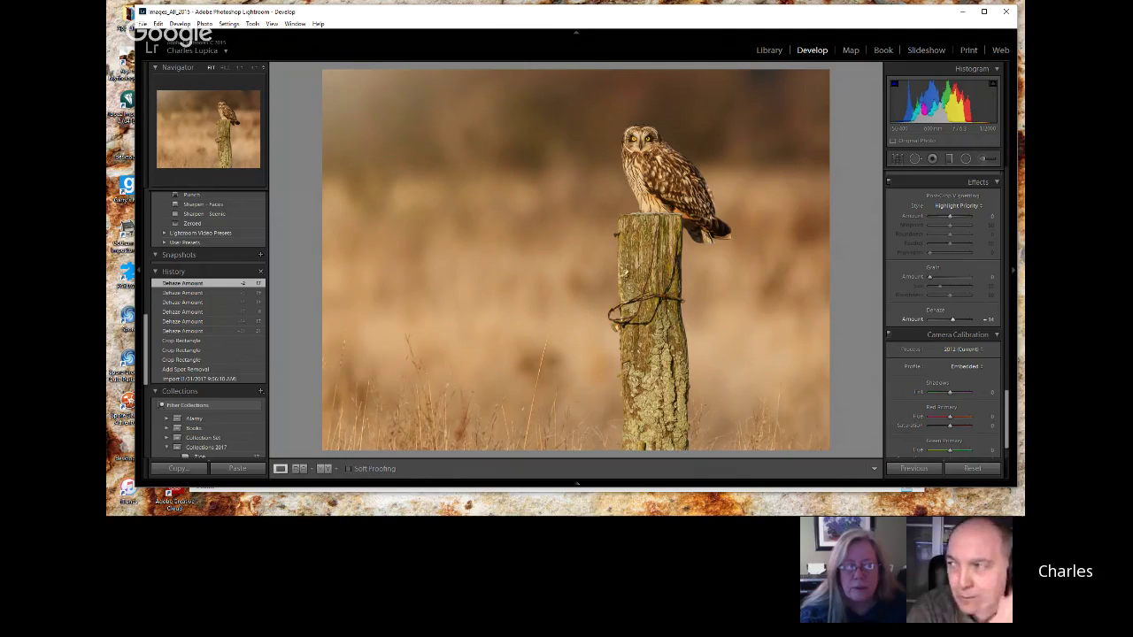
{"action": "mouse_move", "coordinate": [985, 320]}
{"action": "left_mouse_down"}
{"action": "mouse_move", "coordinate": [1009, 320]}
{"action": "mouse_move", "coordinate": [983, 319]}
{"action": "left_mouse_up"}
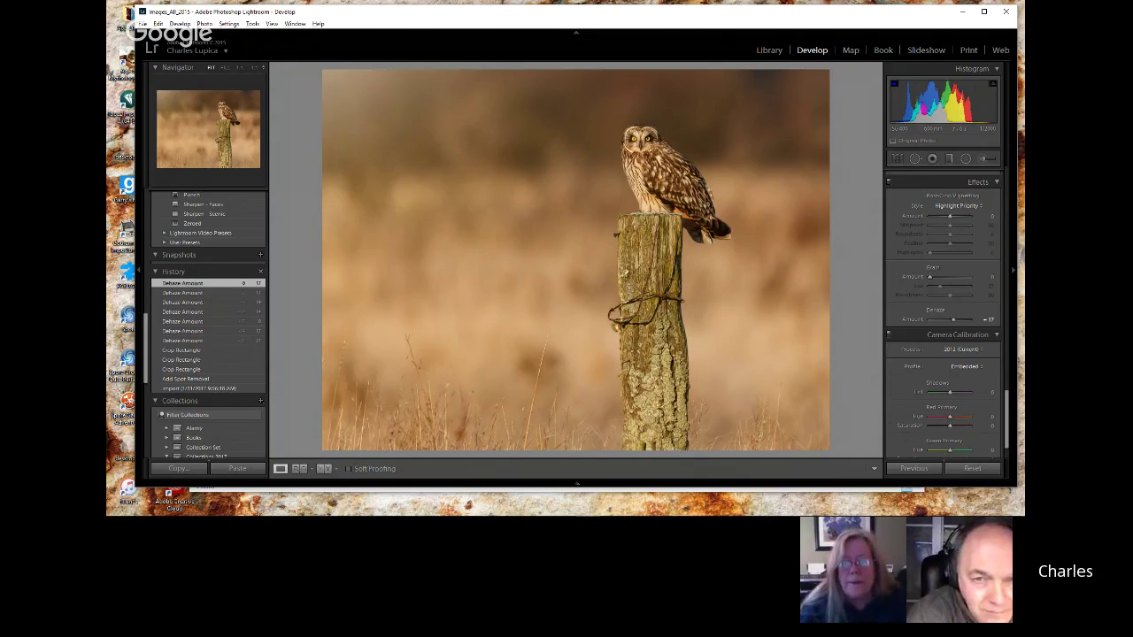
- Compare the originally imported owl photo with its edited versions through the history, and return to the latest Dehaze state
{"action": "left_click_drag", "start_coordinate": [1007, 410], "coordinate": [1006, 420]}
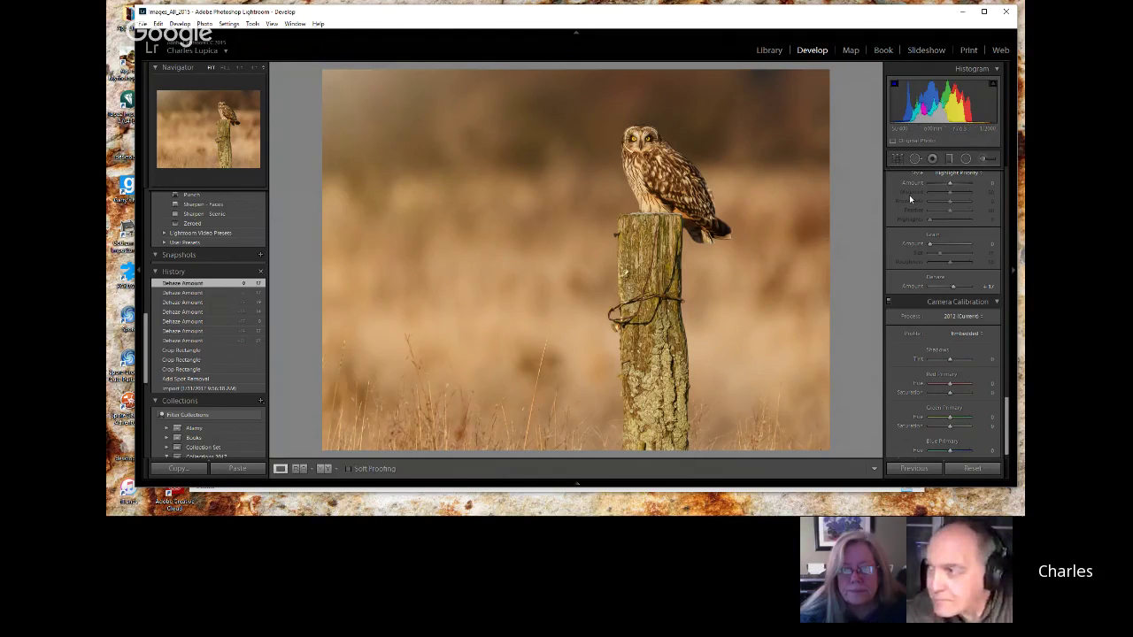
{"action": "left_click", "coordinate": [185, 390]}
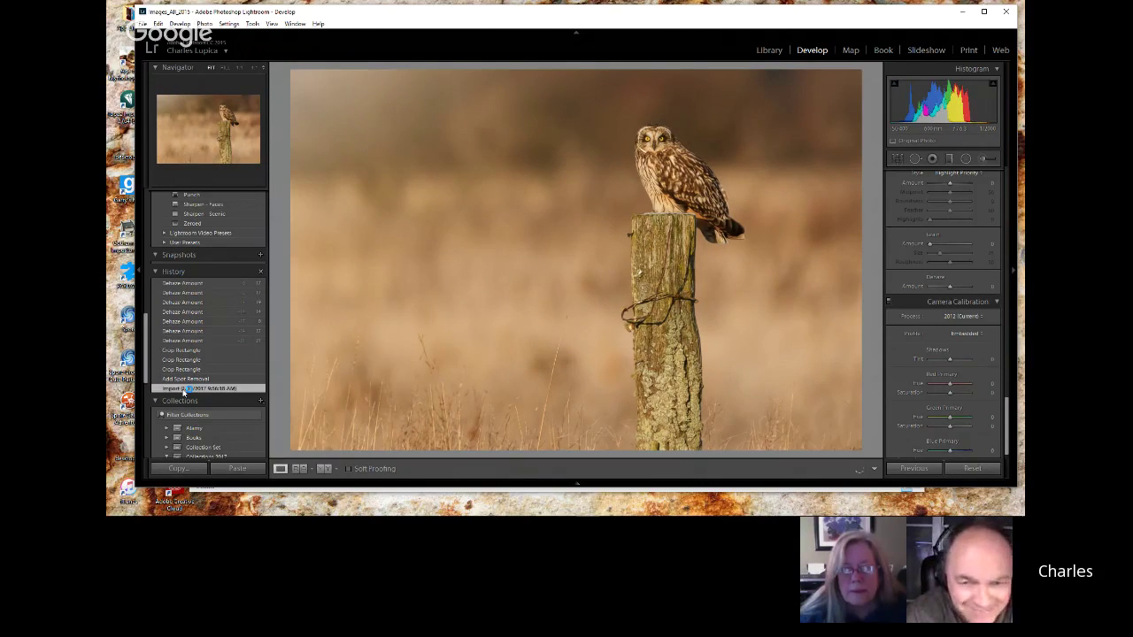
{"action": "left_click", "coordinate": [182, 284]}
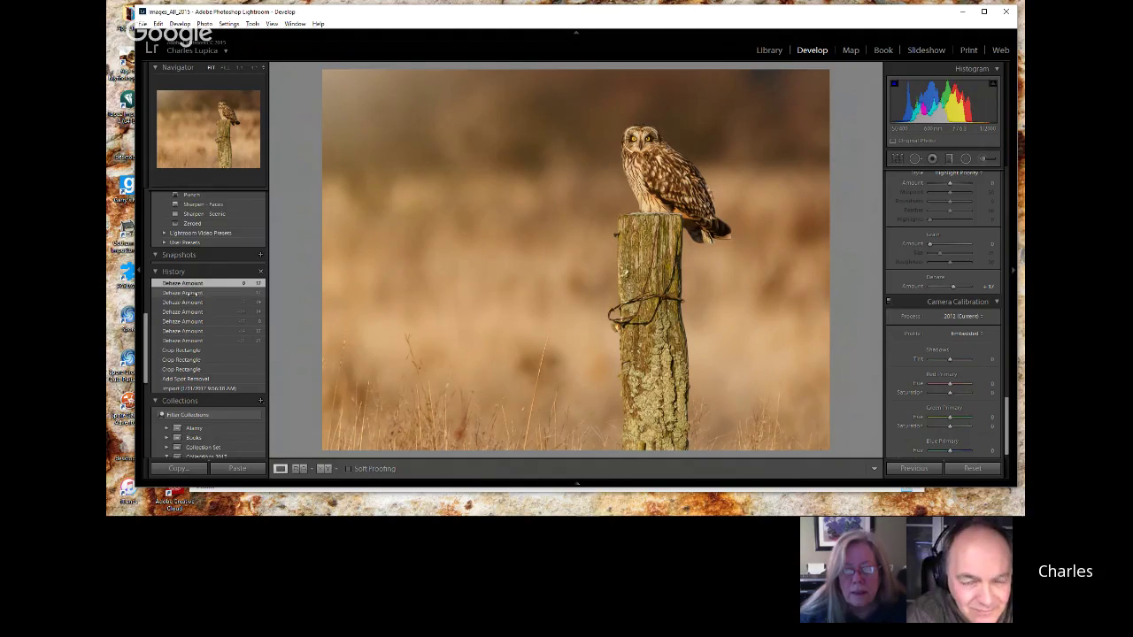
{"action": "left_click", "coordinate": [193, 293]}
{"action": "left_click", "coordinate": [184, 389]}
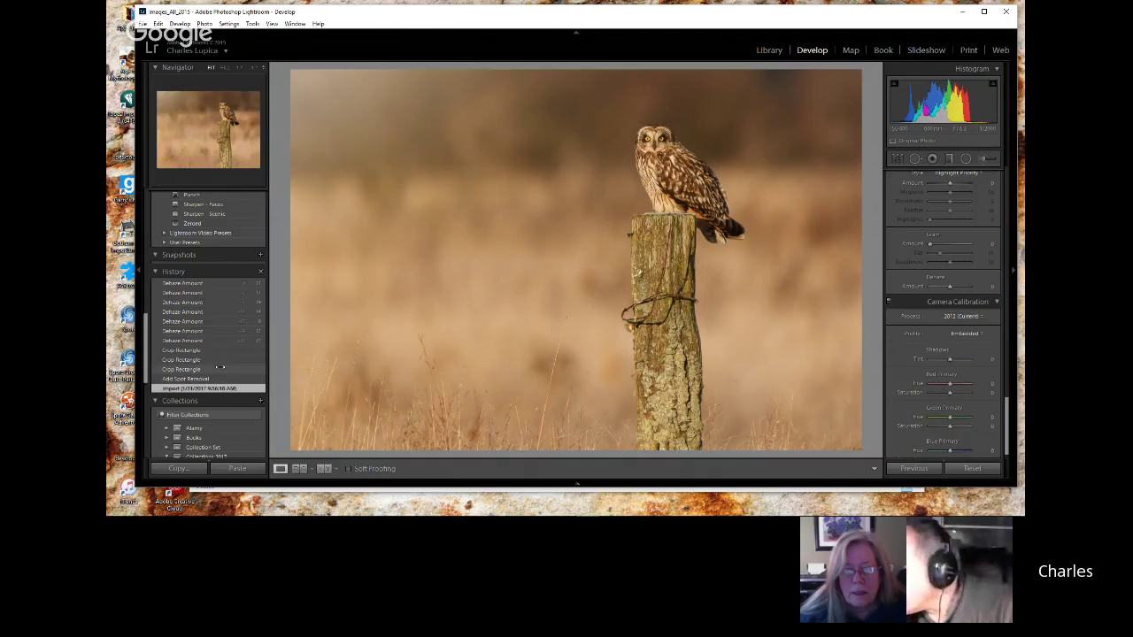
{"action": "left_click", "coordinate": [965, 13]}
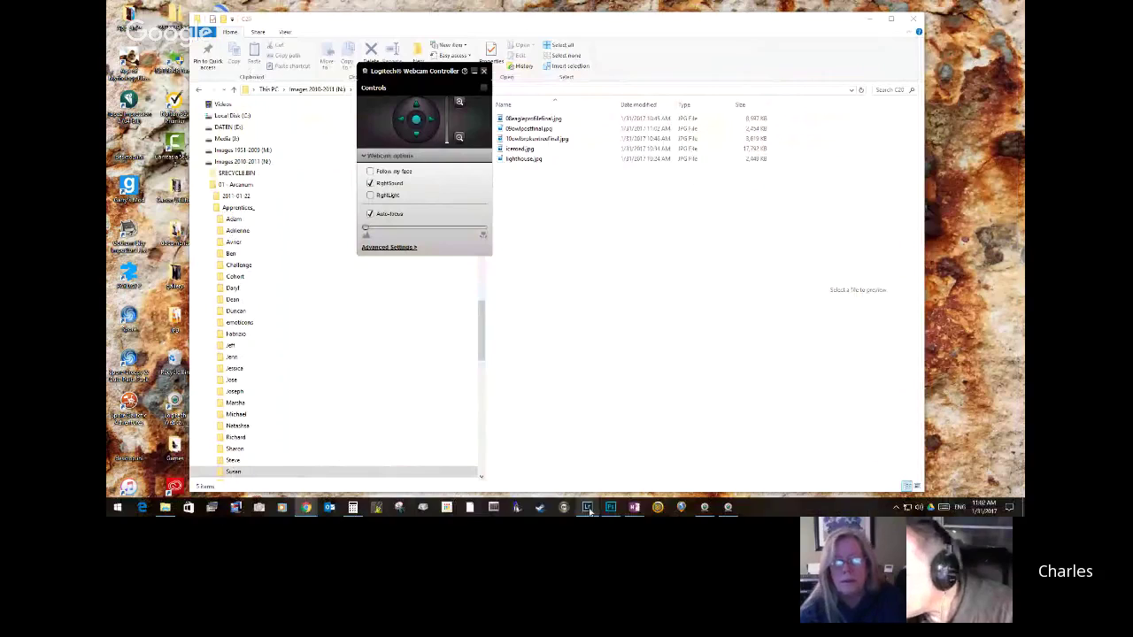
{"action": "left_click", "coordinate": [587, 509]}
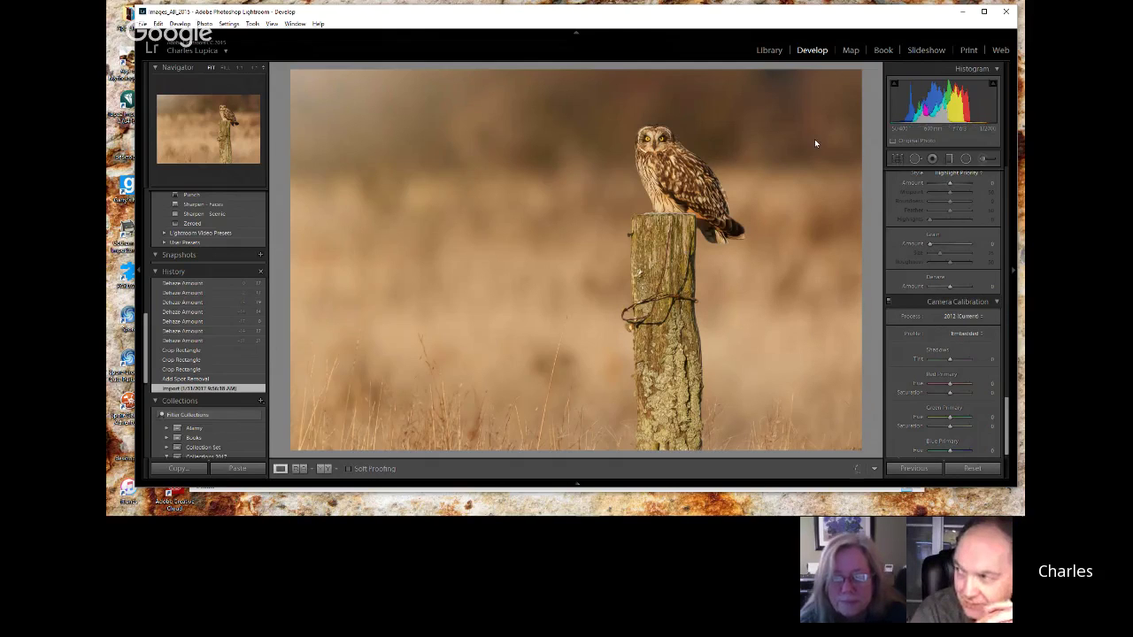
{"action": "left_click", "coordinate": [191, 283]}
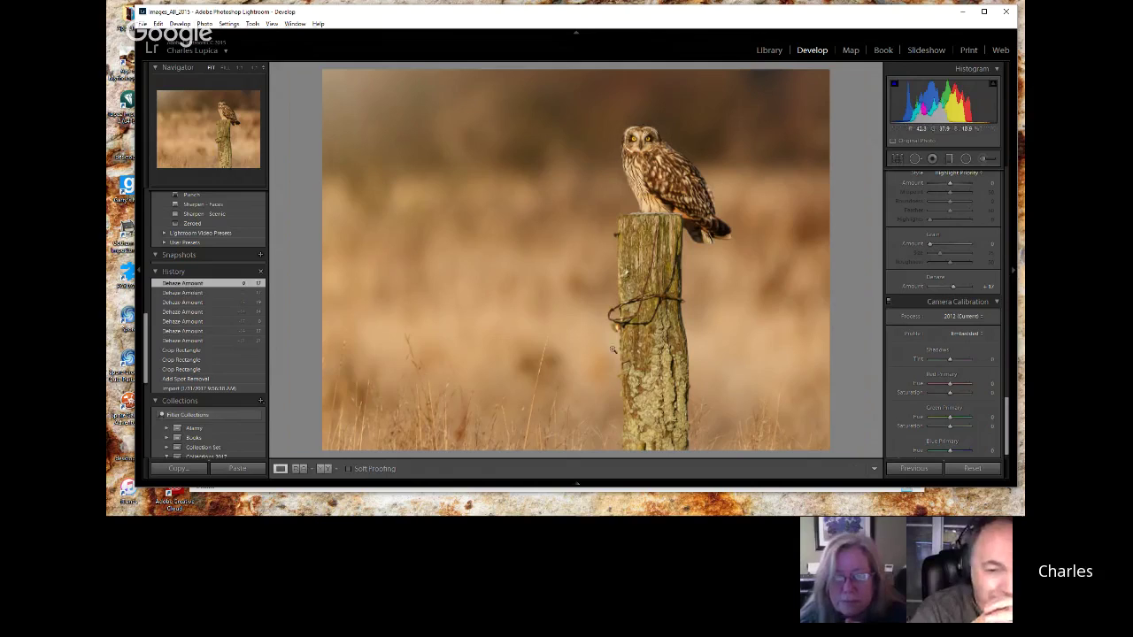
- Heal a small spot among the grass stems left of the post, sampling from the area just above it, and close Spot Removal
{"action": "left_click", "coordinate": [915, 158]}
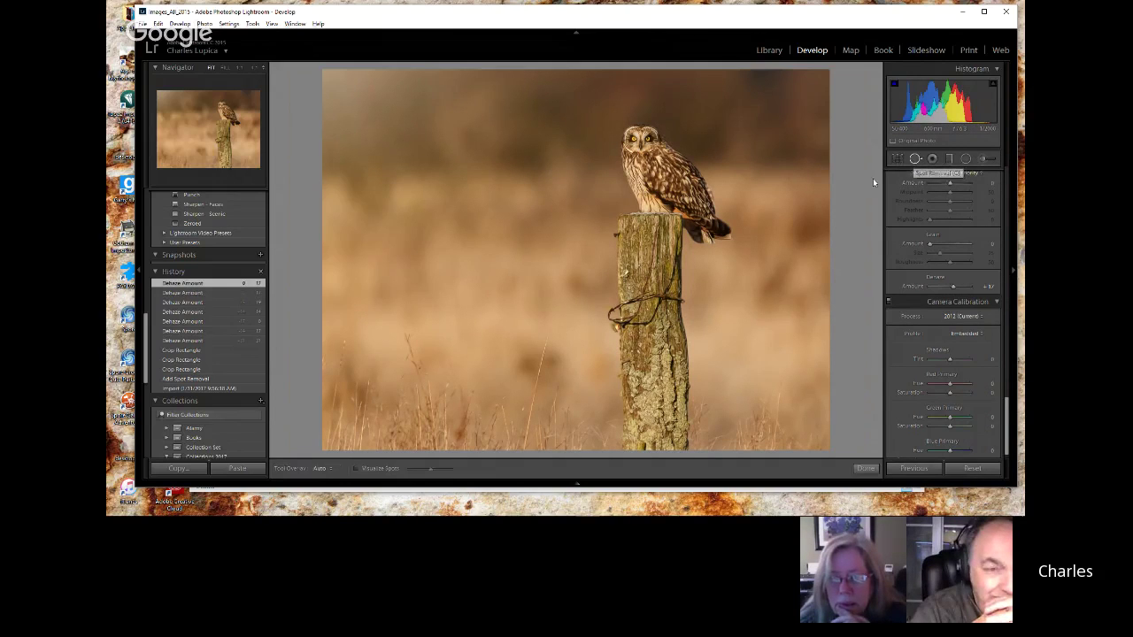
{"action": "left_click", "coordinate": [522, 407]}
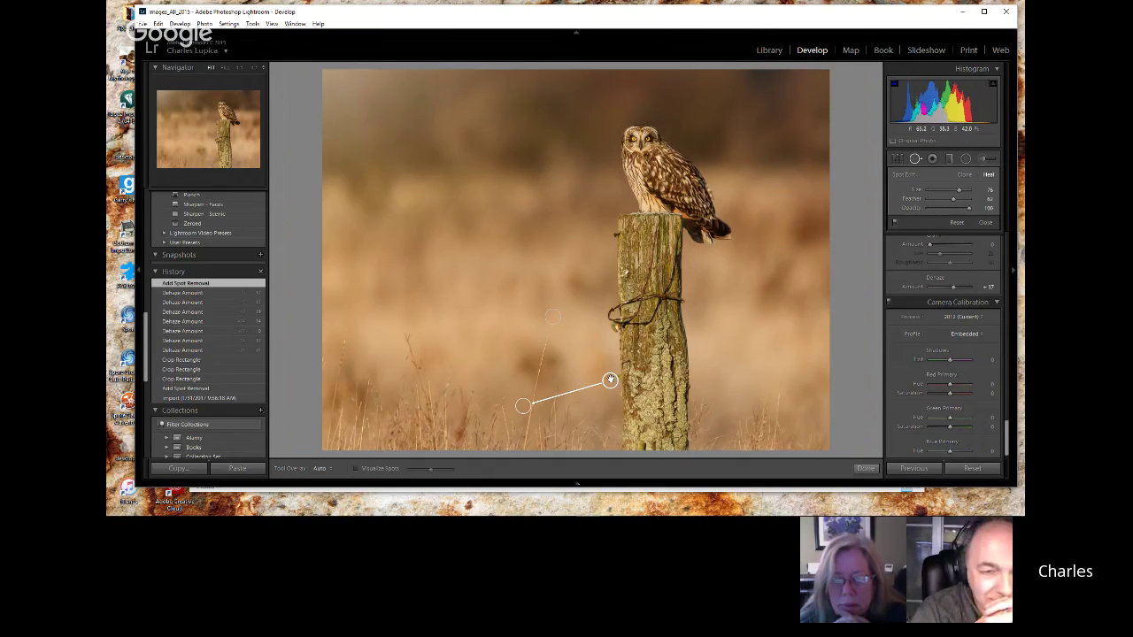
{"action": "mouse_move", "coordinate": [522, 405]}
{"action": "left_mouse_down"}
{"action": "mouse_move", "coordinate": [522, 391]}
{"action": "mouse_move", "coordinate": [506, 393]}
{"action": "left_mouse_up"}
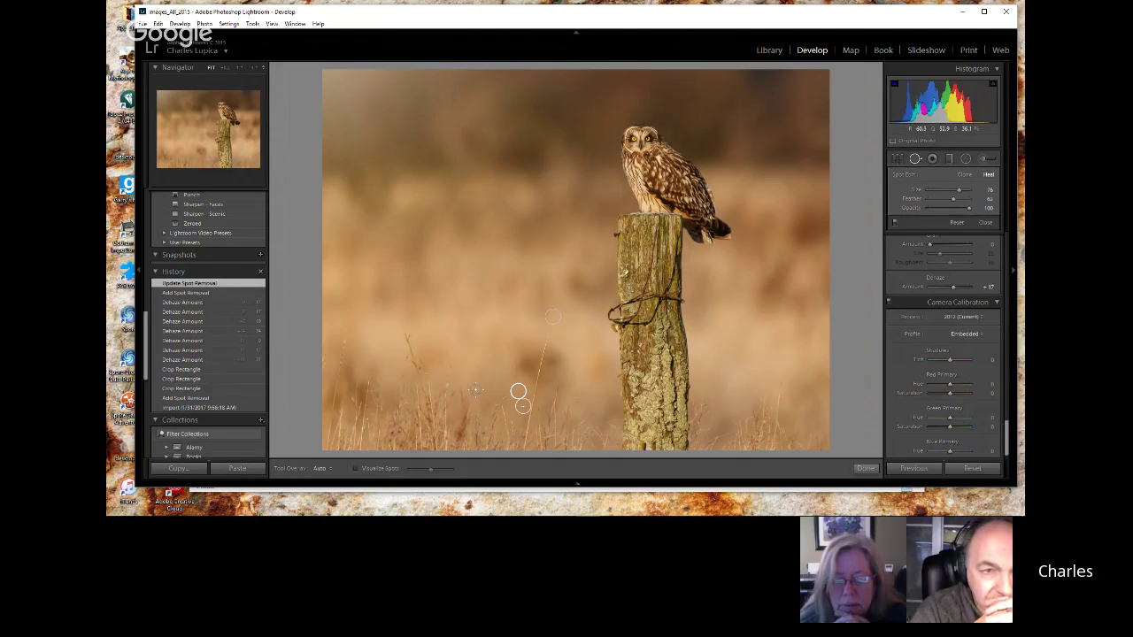
{"action": "left_click", "coordinate": [985, 222]}
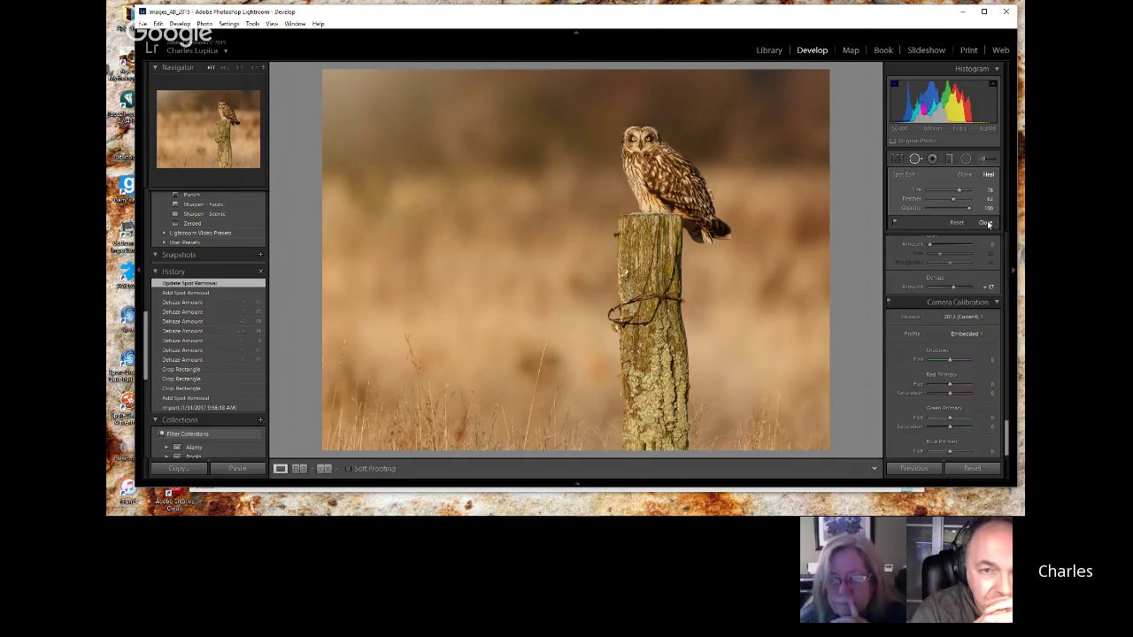